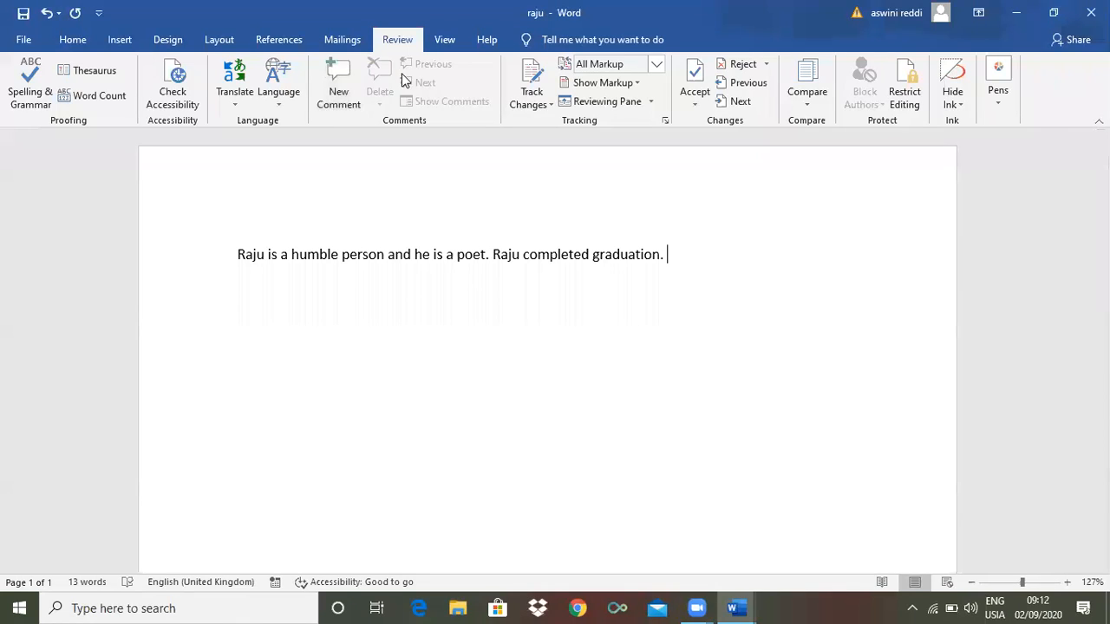
# Select the word 'person' in the Raju sentence
pyautogui.doubleClick(375, 257)
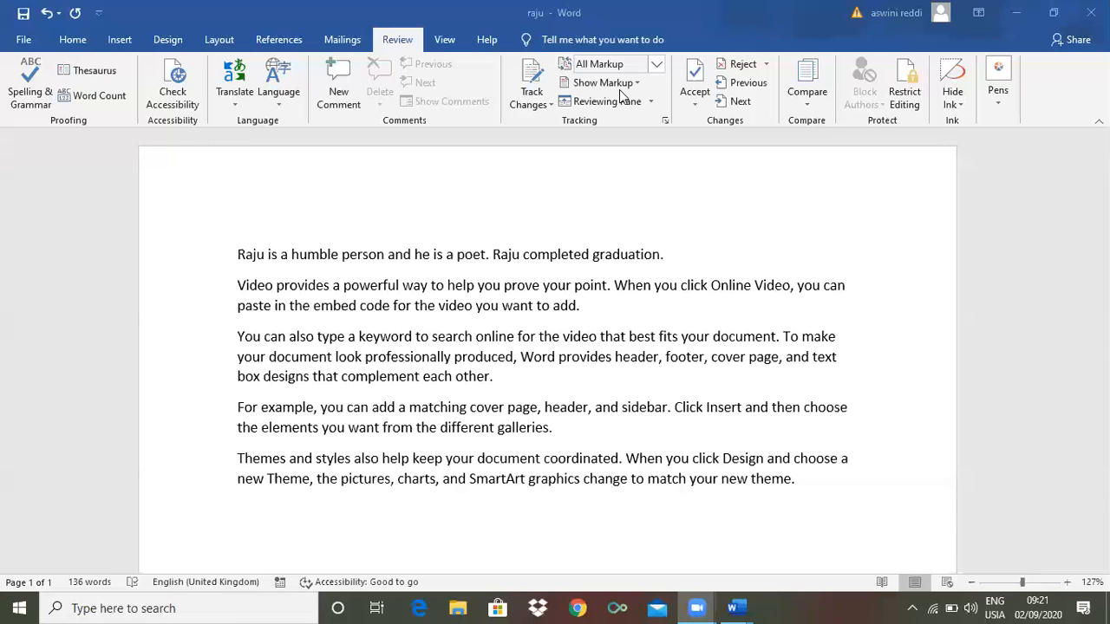
# Delete the three paragraphs from 'Video' to 'galleries.', leaving the Raju sentence and the themes paragraph
pyautogui.click(556, 107)
pyautogui.click(421, 215)
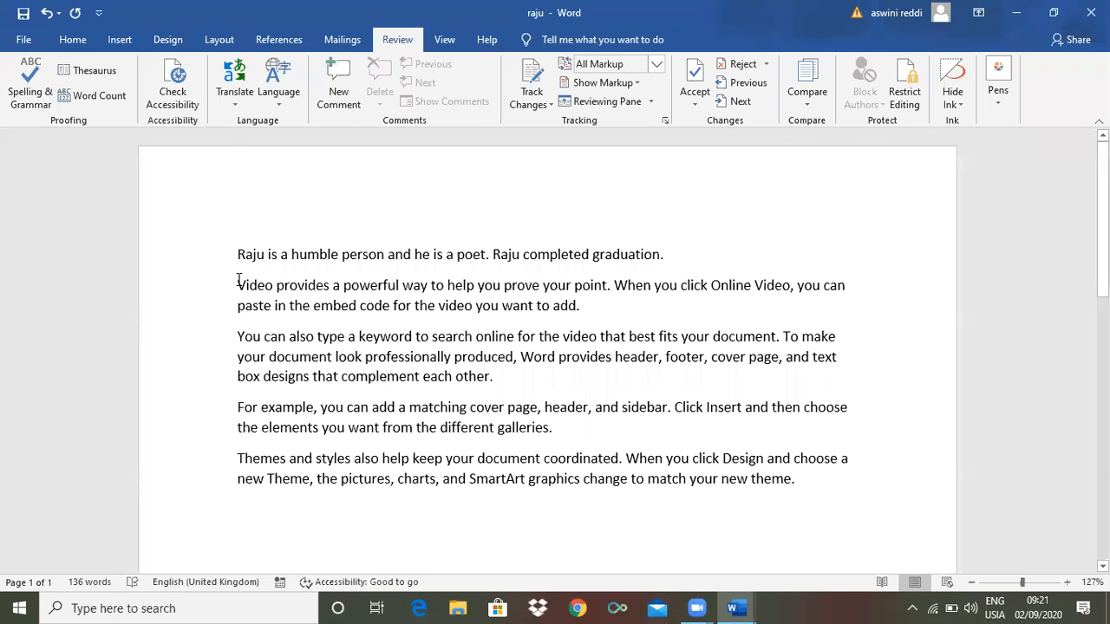
pyautogui.moveTo(238, 279); pyautogui.dragTo(565, 438)
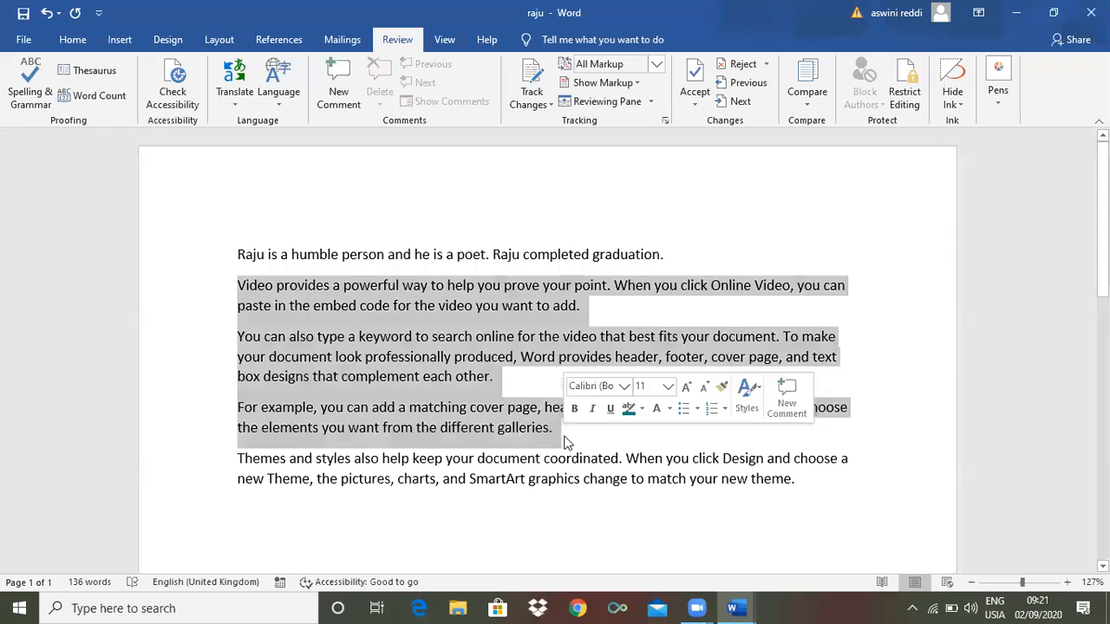
pyautogui.press('Delete')
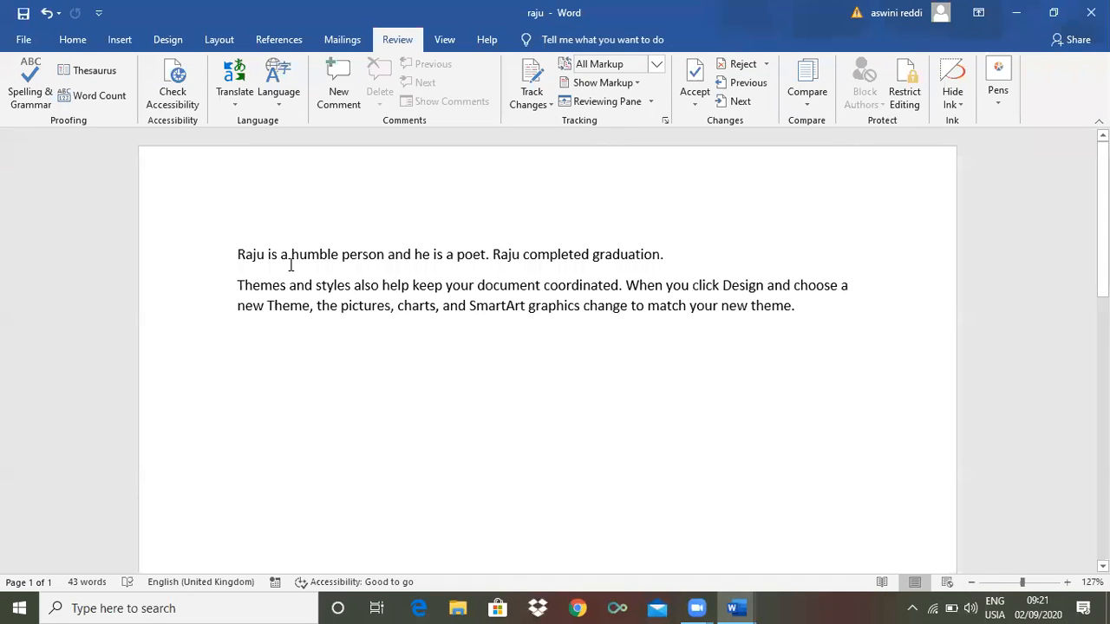
pyautogui.scroll(2, 293, 263)
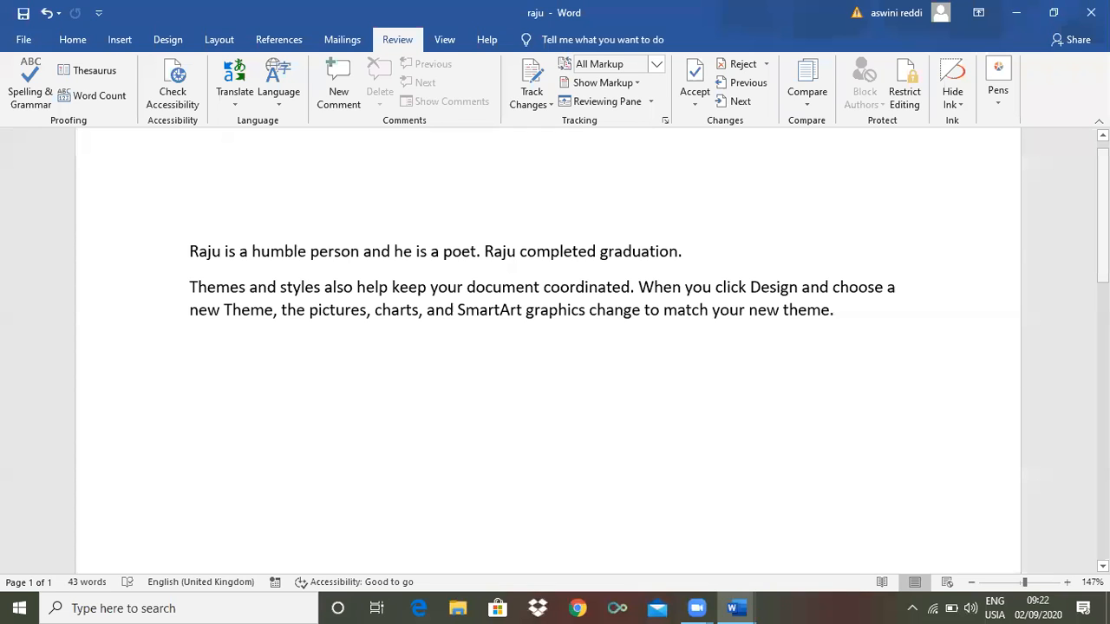
pyautogui.scroll(1, 592, 347)
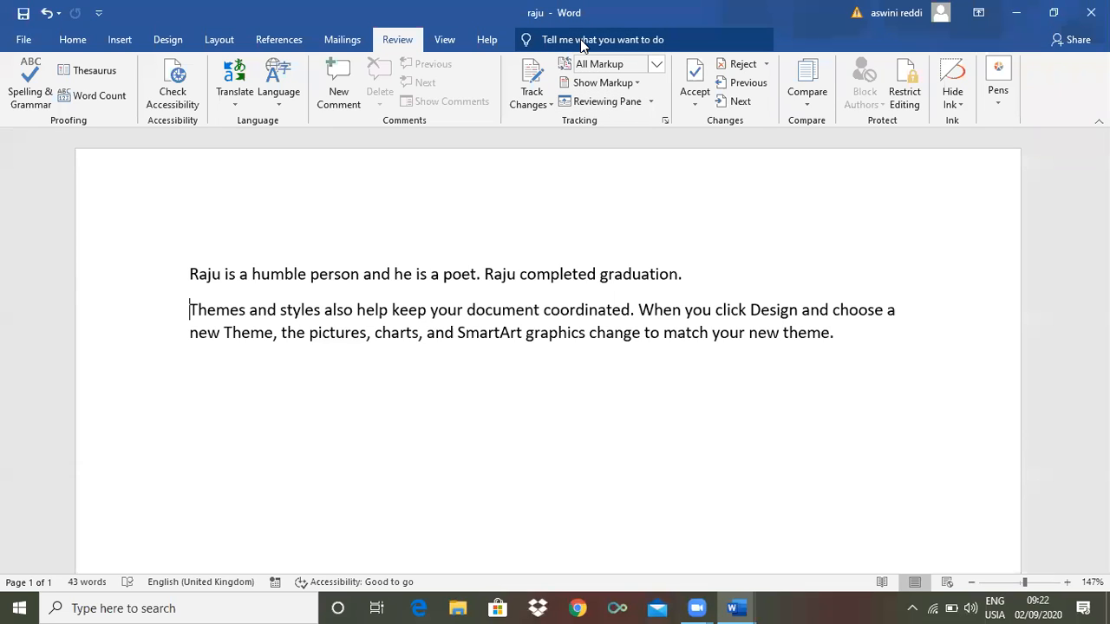
pyautogui.click(735, 605)
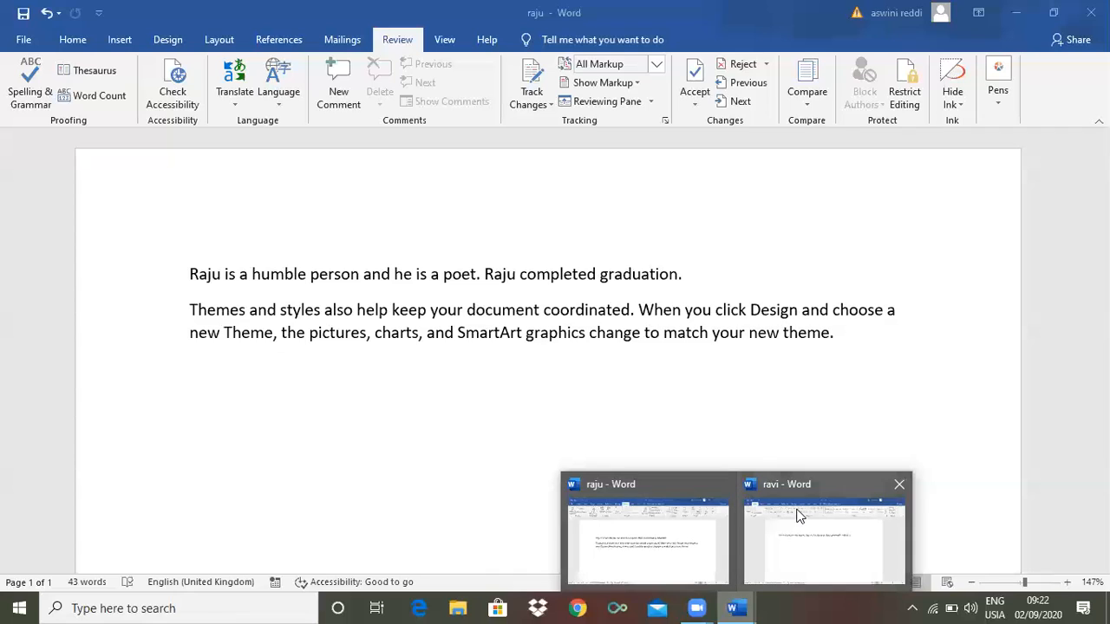
pyautogui.click(799, 544)
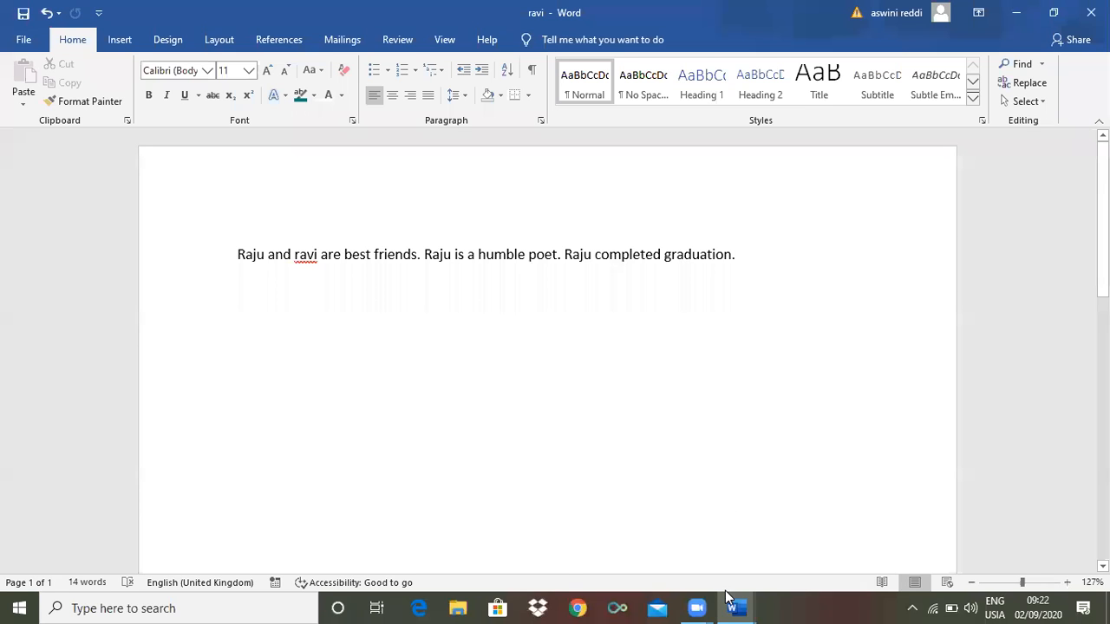
pyautogui.click(659, 540)
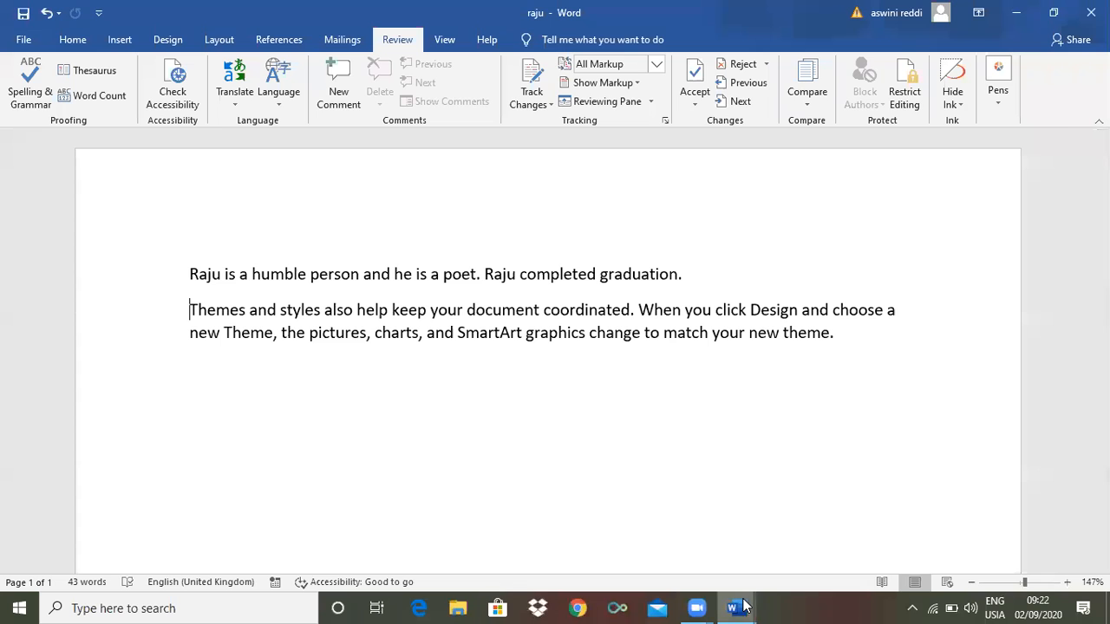
pyautogui.moveTo(743, 606)
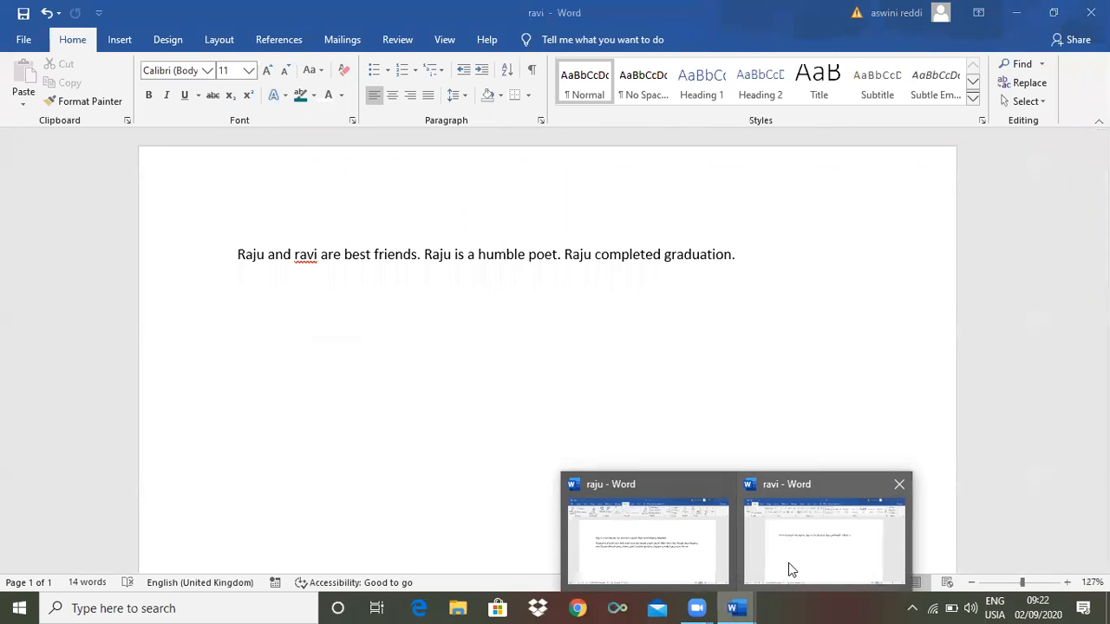
pyautogui.click(788, 563)
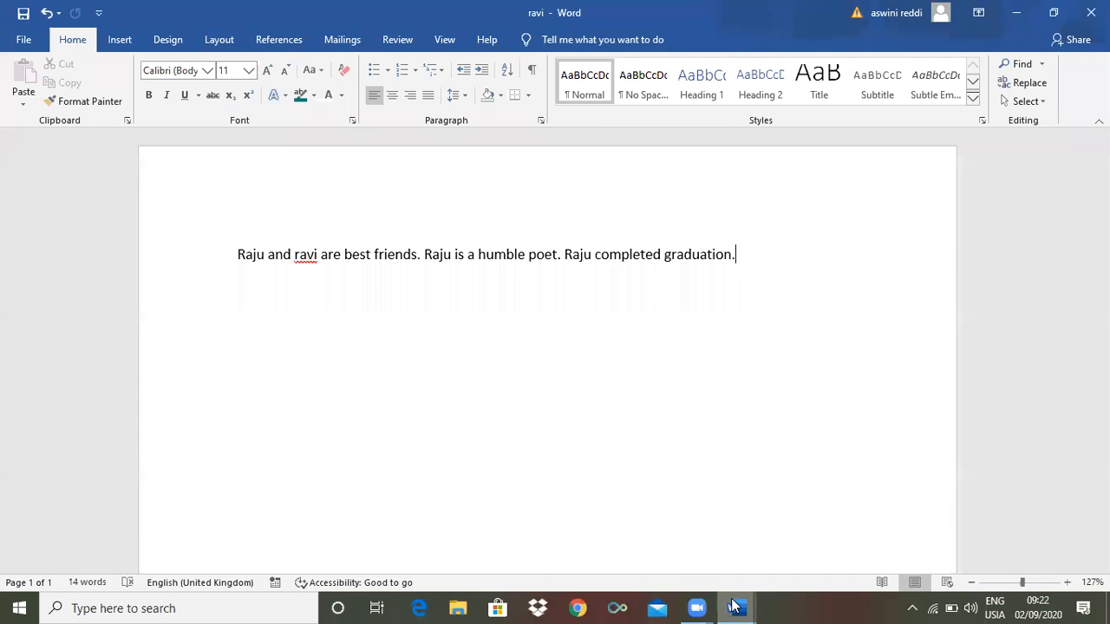
pyautogui.moveTo(734, 606)
pyautogui.click(685, 557)
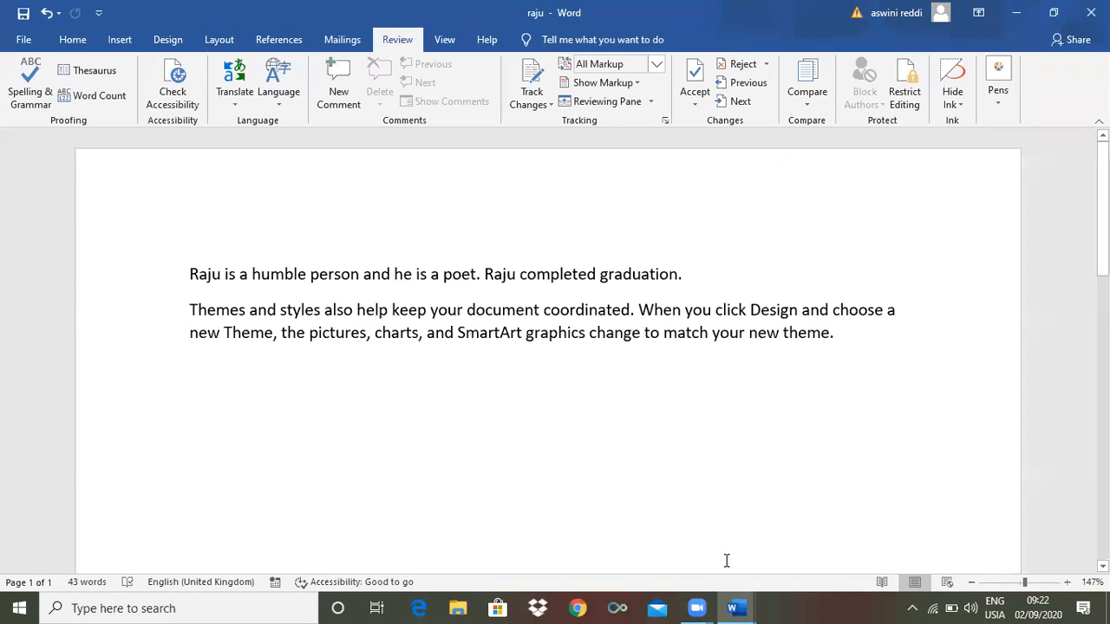
pyautogui.moveTo(732, 607)
pyautogui.moveTo(787, 533)
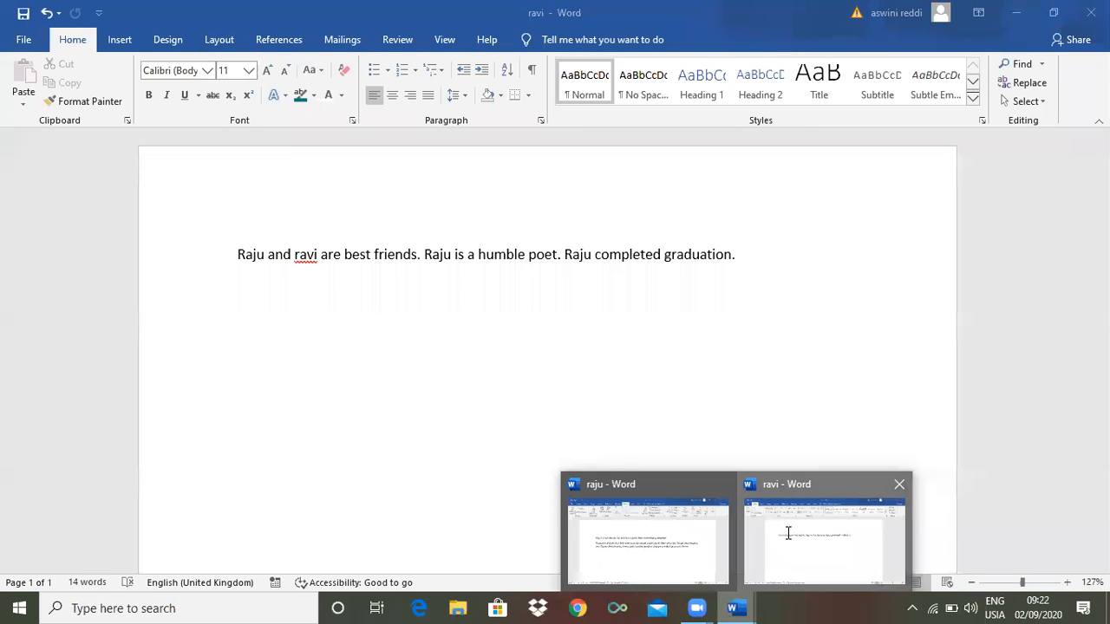
pyautogui.click(787, 532)
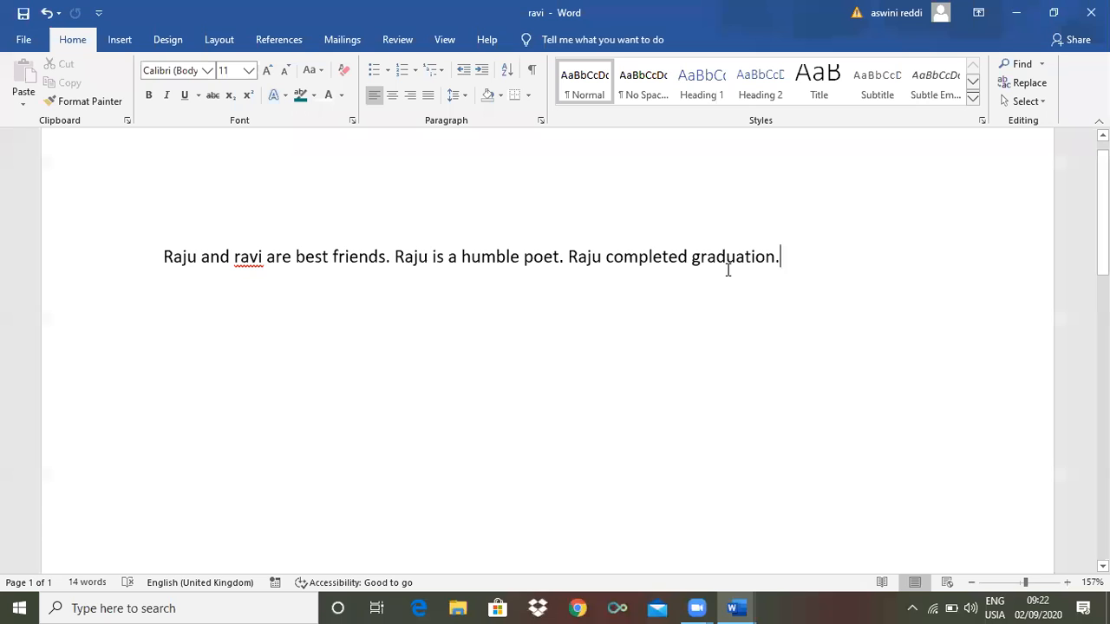
pyautogui.moveTo(733, 607)
pyautogui.click(693, 572)
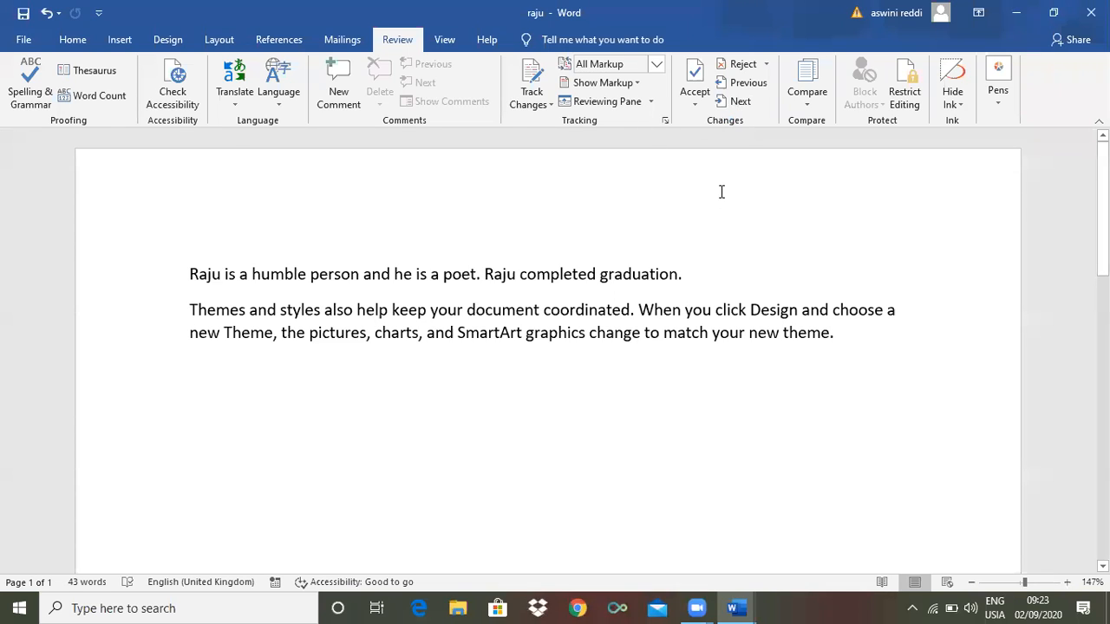
pyautogui.click(748, 604)
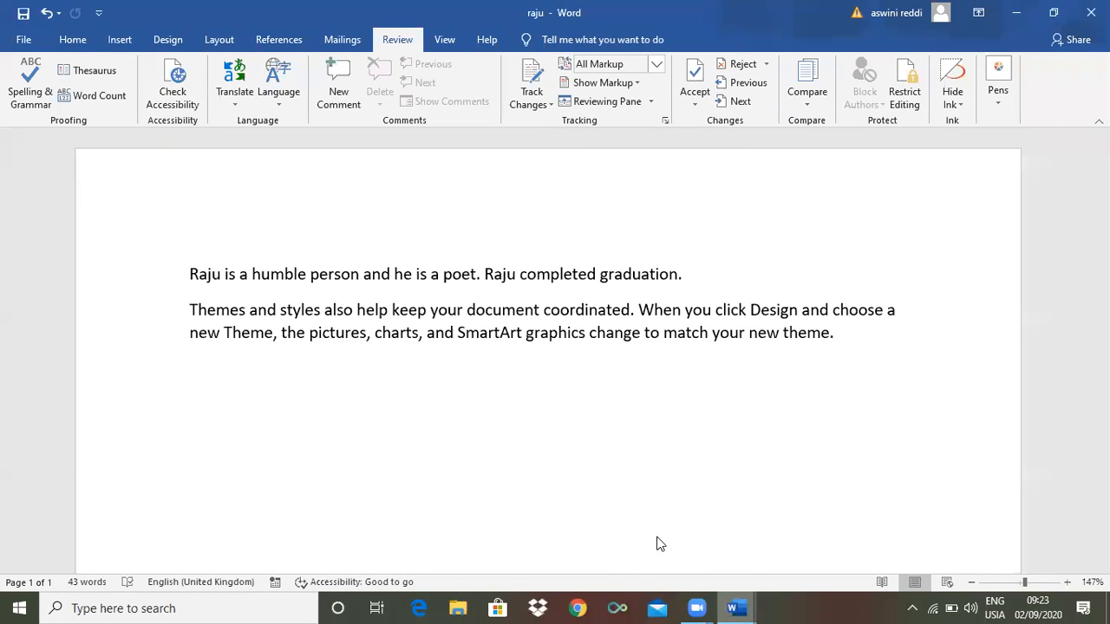
pyautogui.moveTo(782, 548)
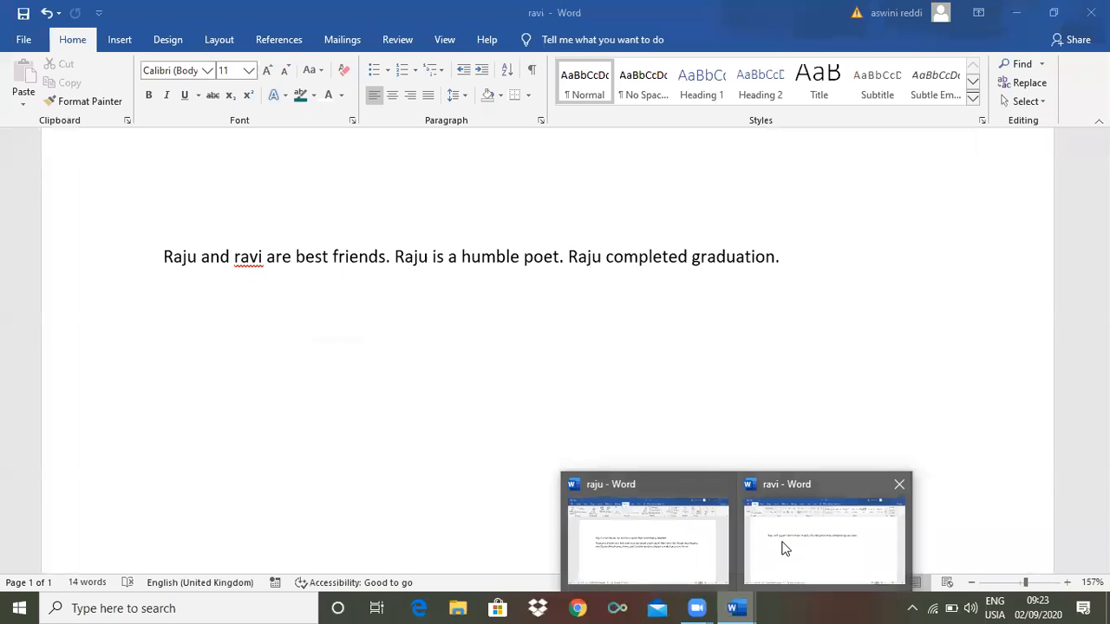
pyautogui.click(666, 548)
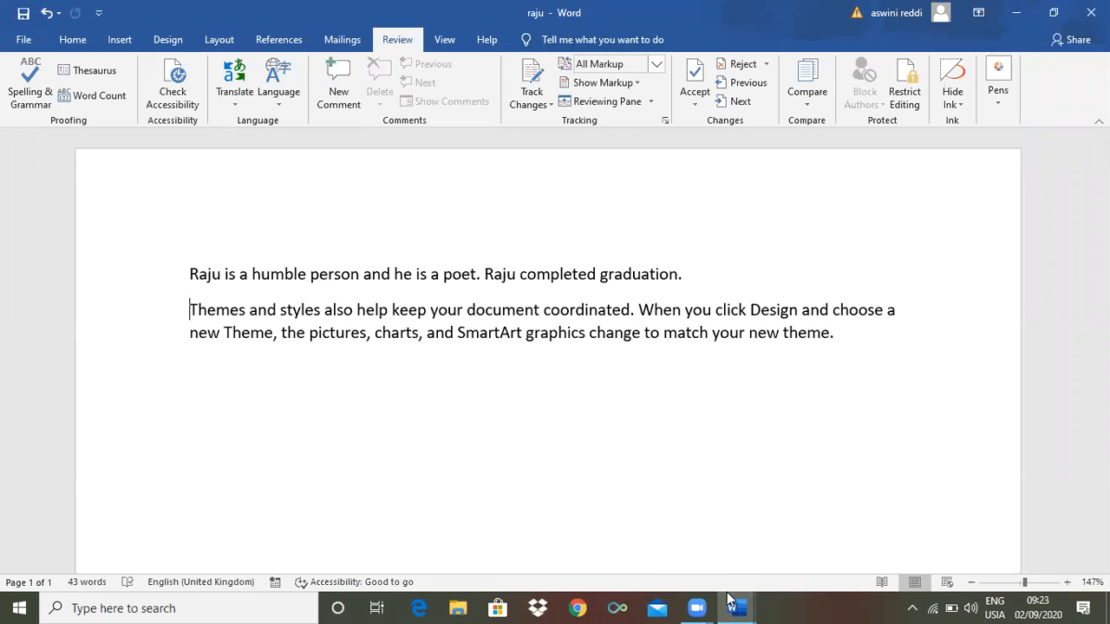
# Open the Compare Documents dialog from Review > Compare > Compare…
pyautogui.moveTo(733, 606)
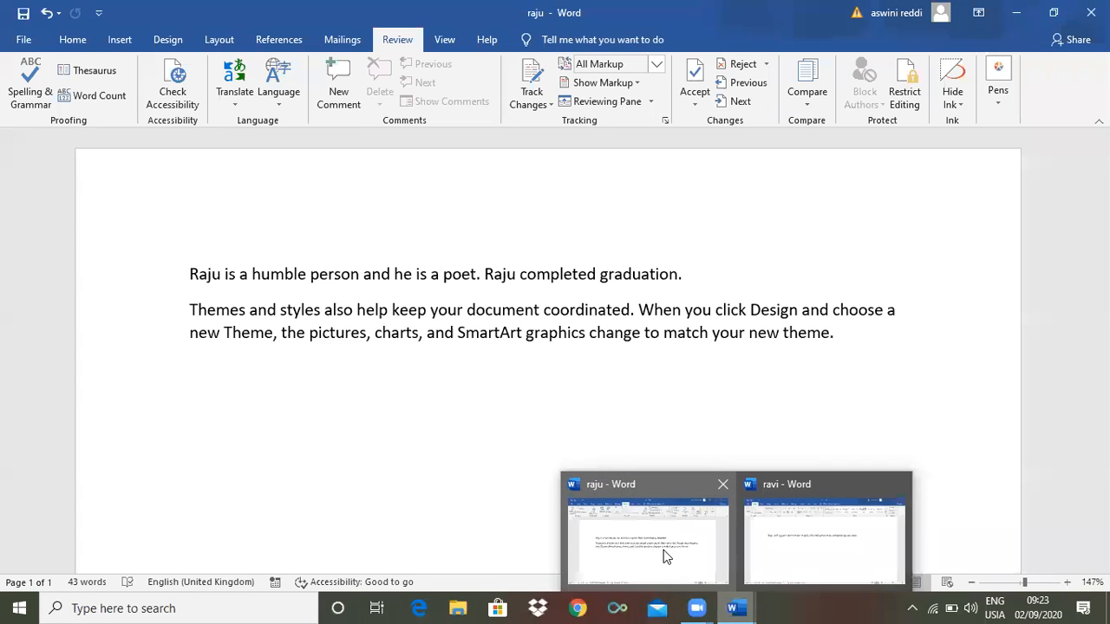
pyautogui.click(806, 103)
pyautogui.click(820, 148)
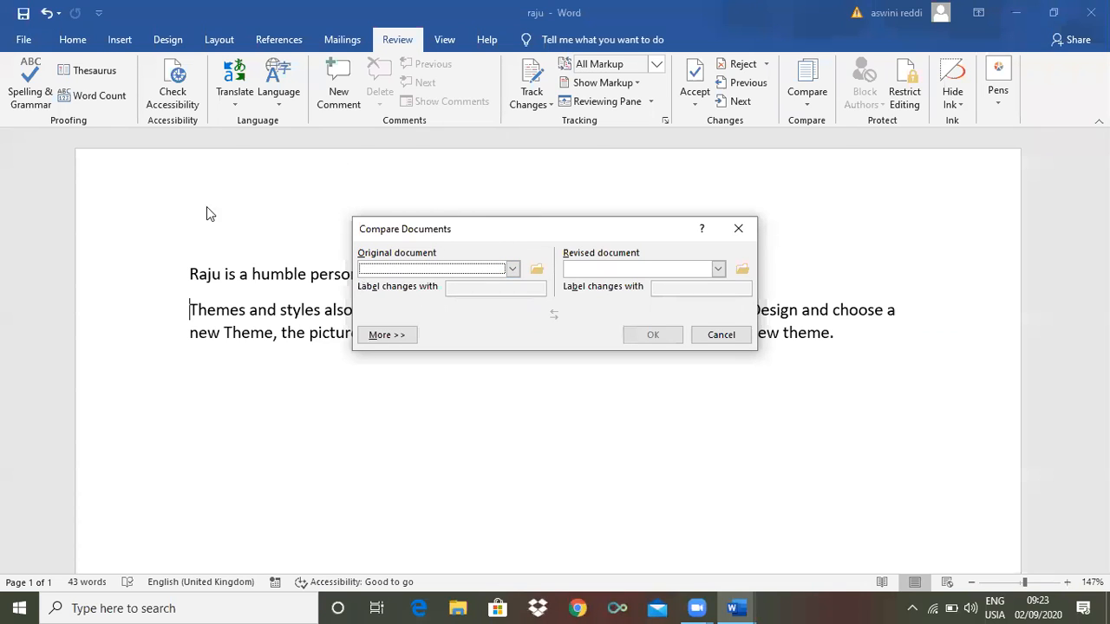
# Compare raju as the original against ravi as the revised document
pyautogui.click(513, 270)
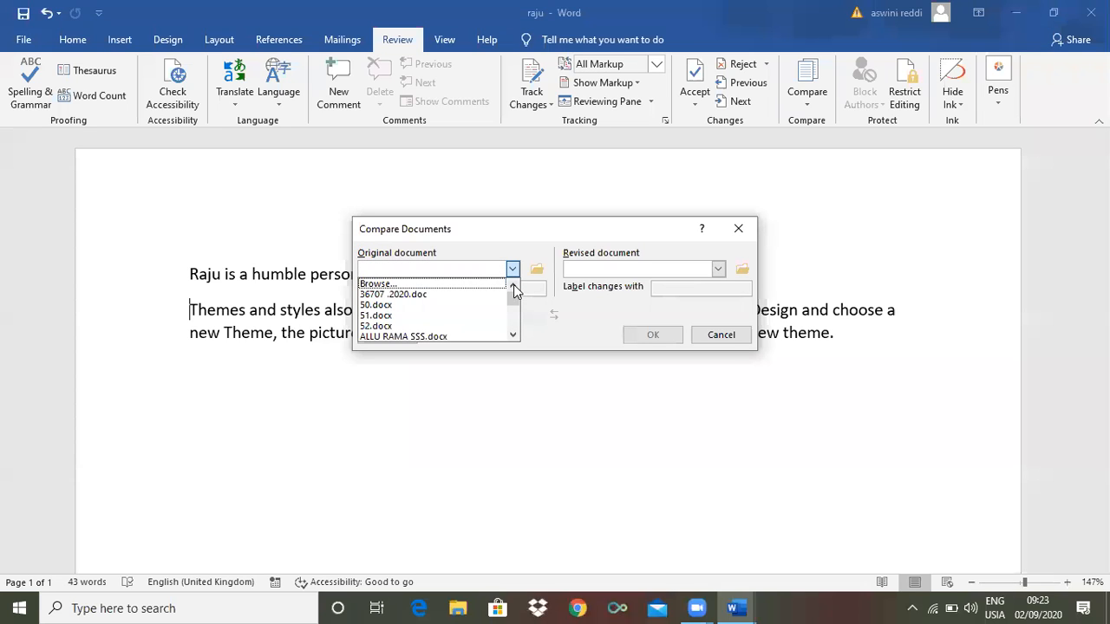
pyautogui.moveTo(513, 299); pyautogui.dragTo(512, 322)
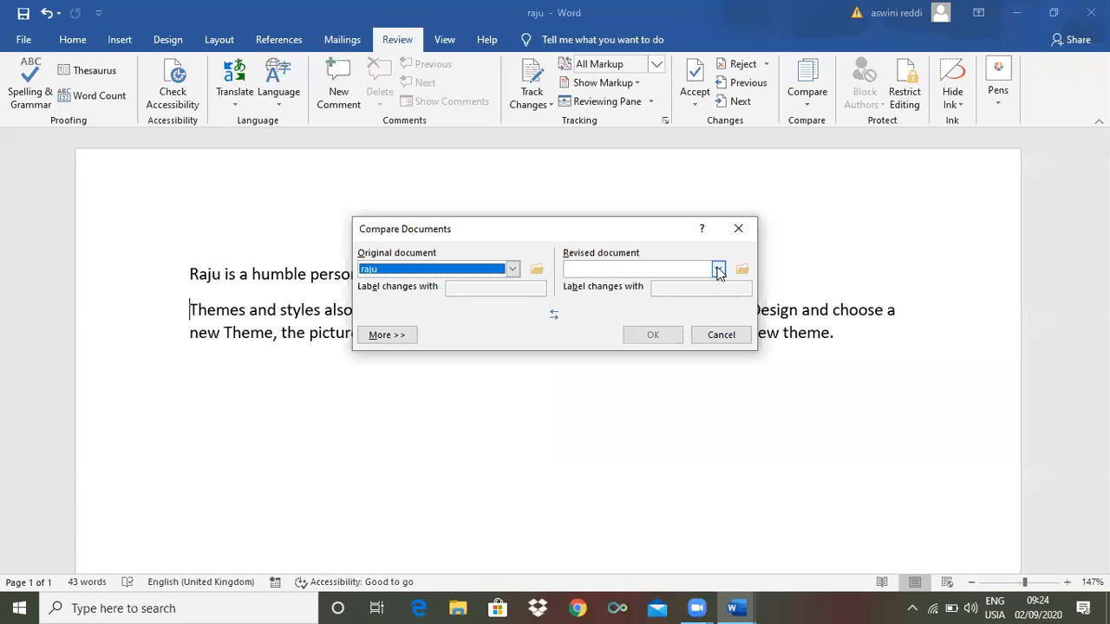
pyautogui.click(718, 270)
pyautogui.moveTo(719, 282); pyautogui.dragTo(720, 319)
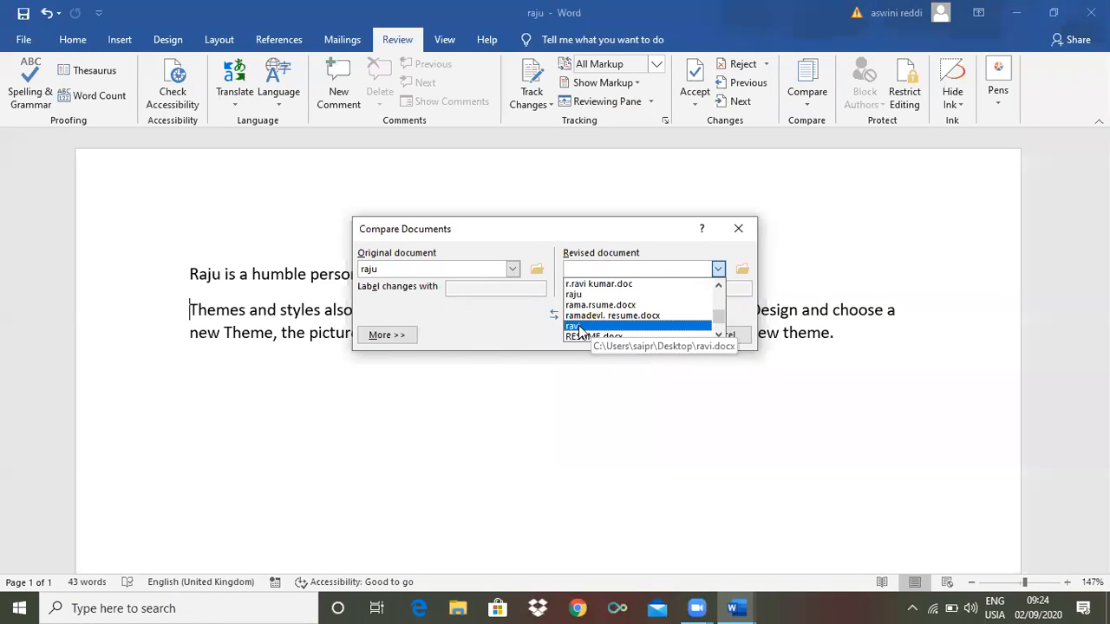
pyautogui.click(580, 328)
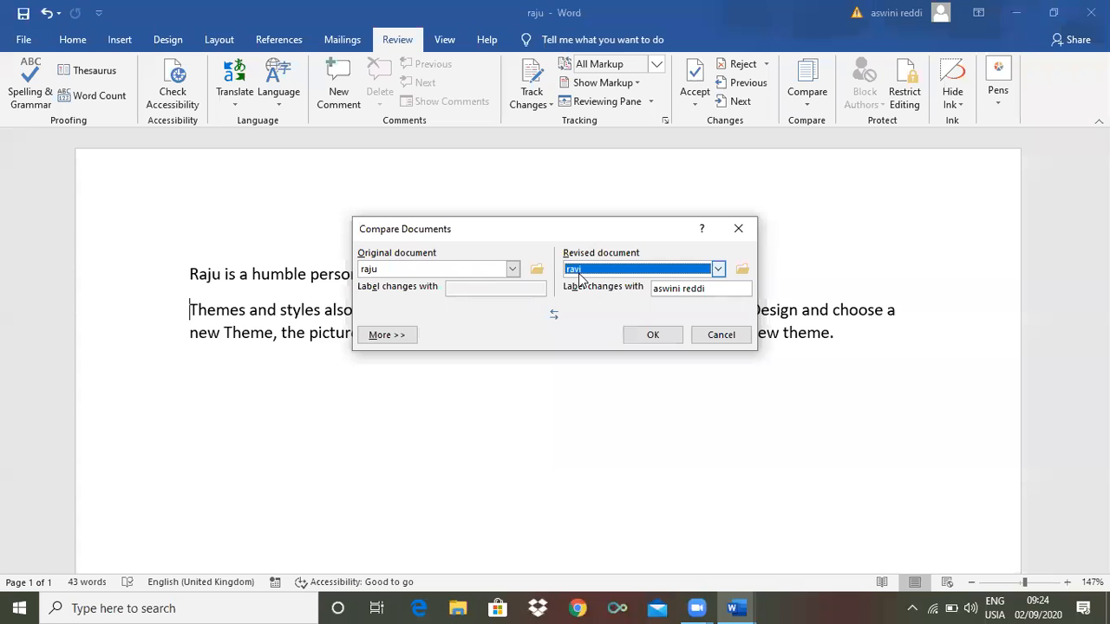
pyautogui.click(646, 337)
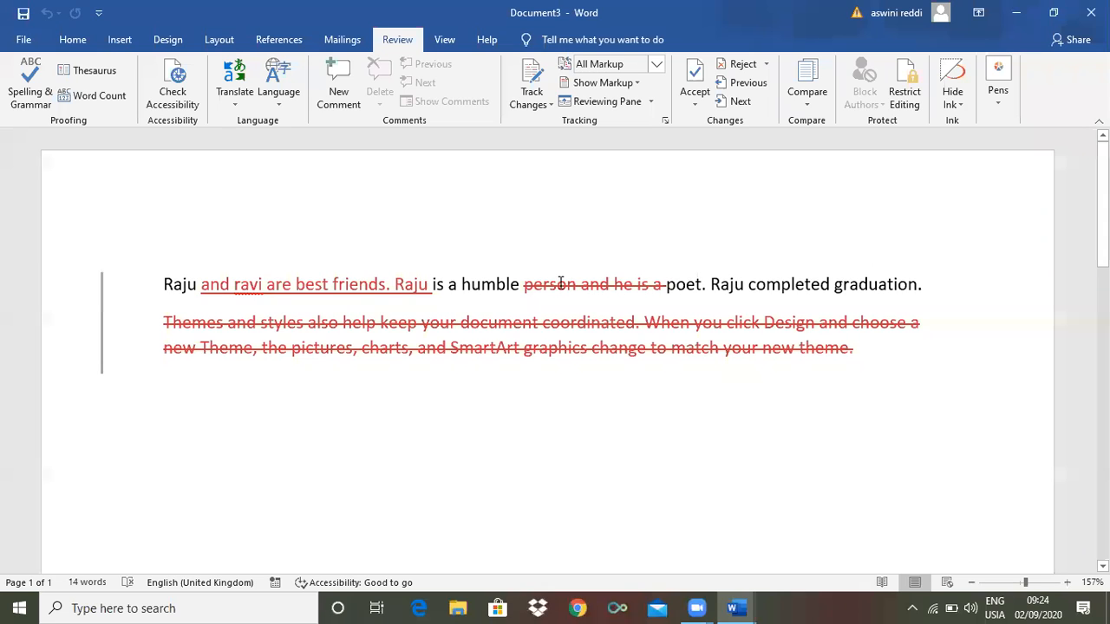
pyautogui.moveTo(543, 320)
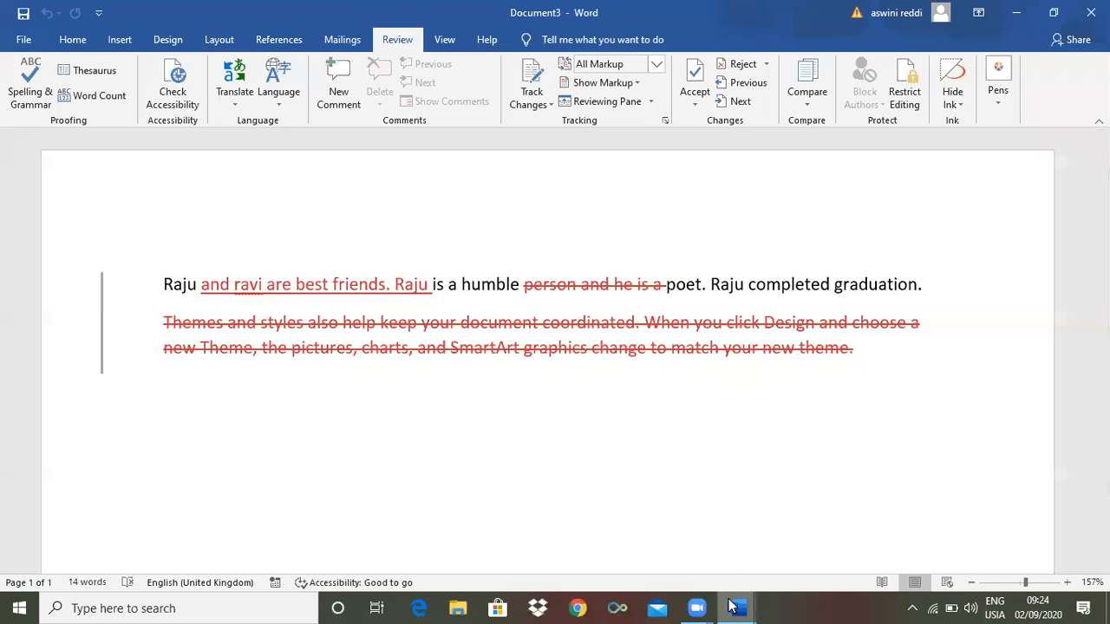
pyautogui.moveTo(735, 605)
pyautogui.click(872, 526)
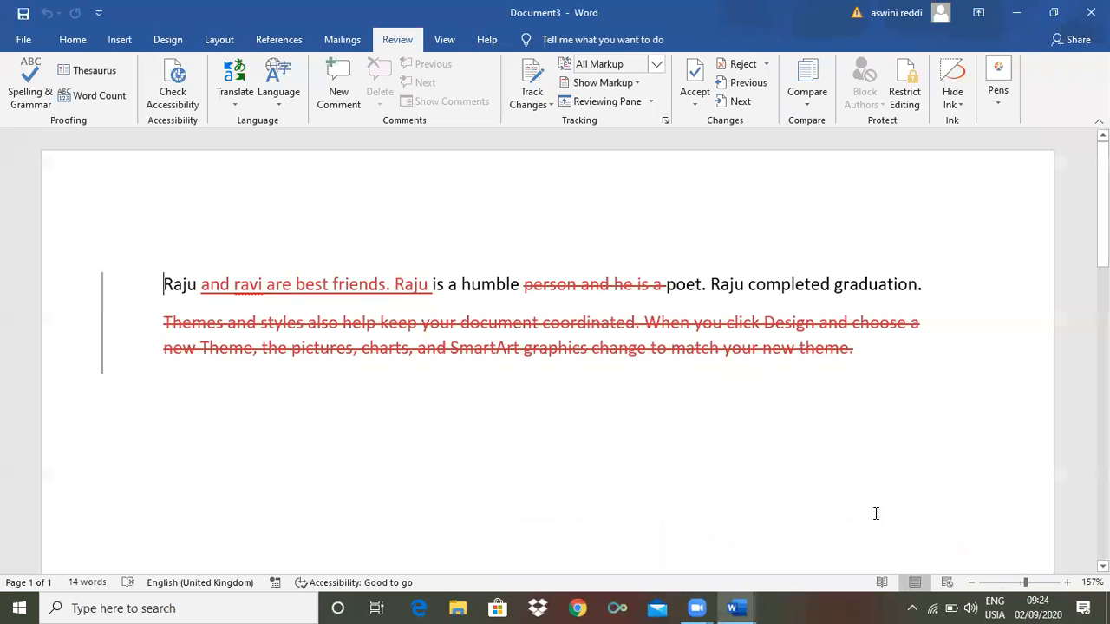
pyautogui.moveTo(749, 605)
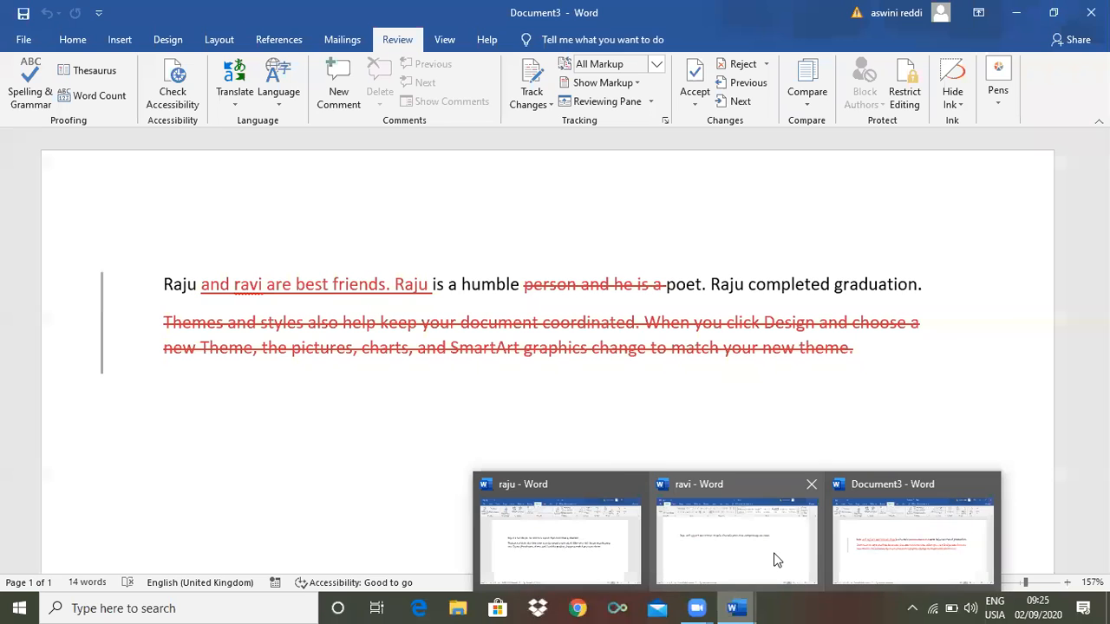
pyautogui.moveTo(567, 532)
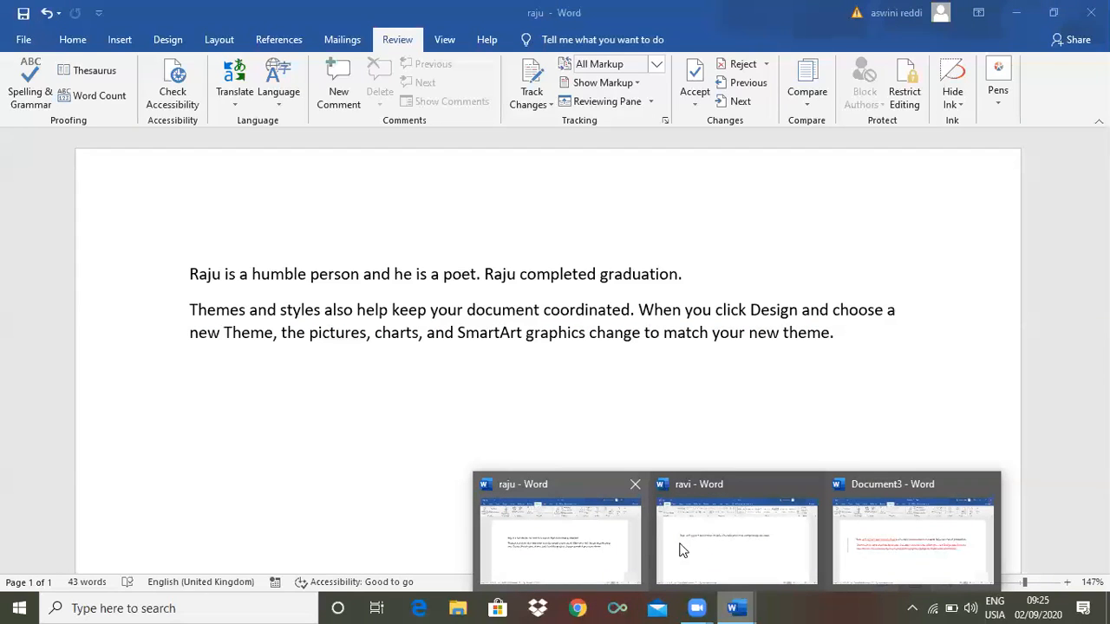
pyautogui.moveTo(688, 549)
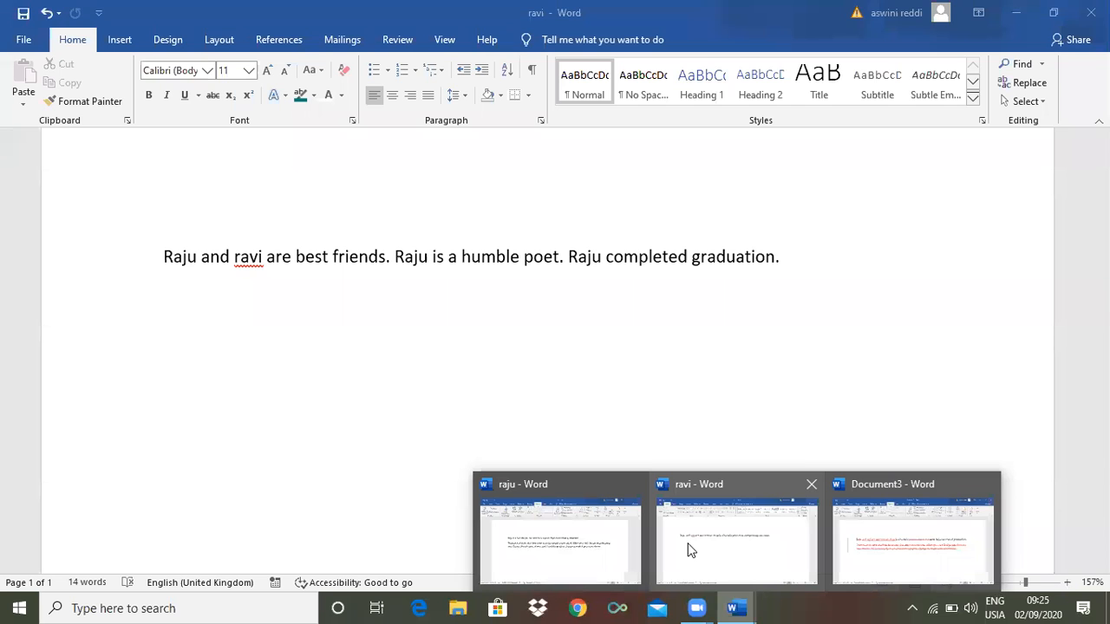
pyautogui.moveTo(885, 534)
pyautogui.moveTo(894, 573)
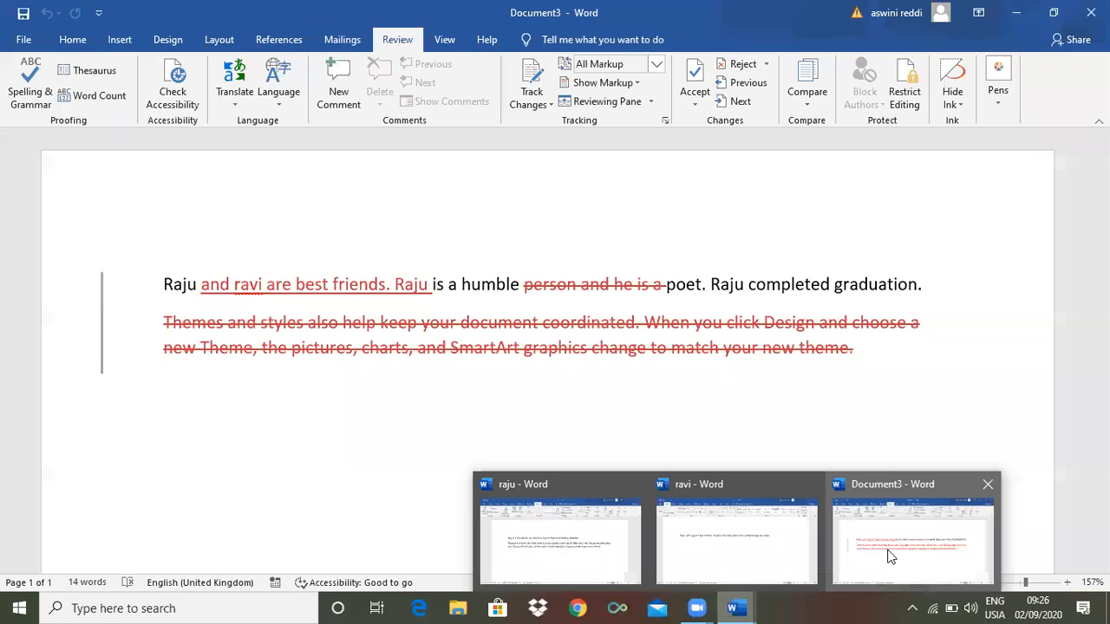
pyautogui.click(888, 553)
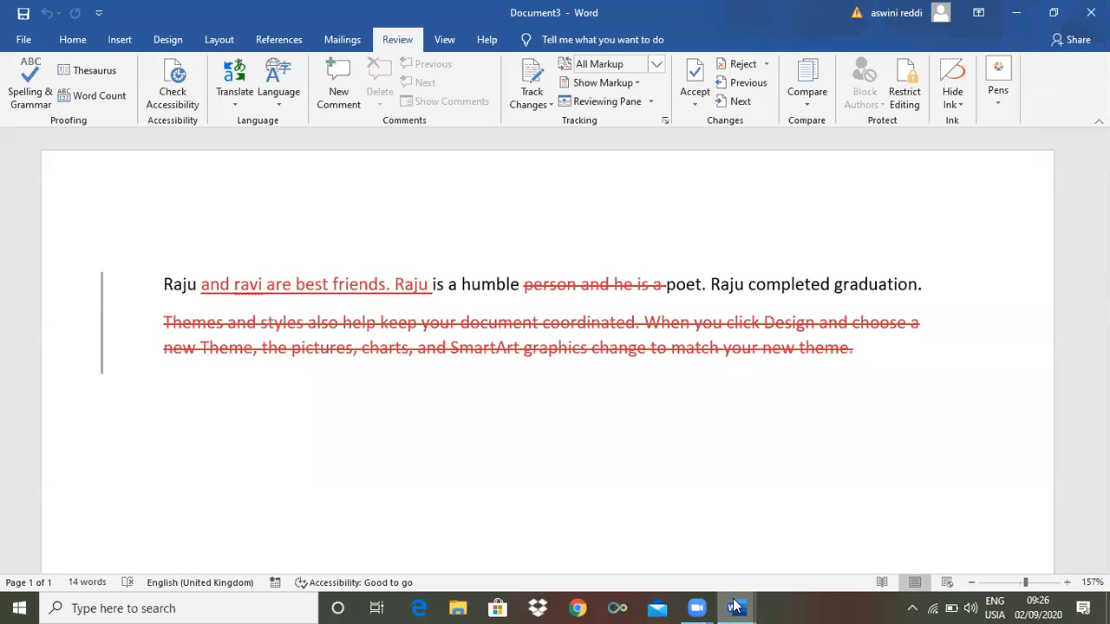
pyautogui.moveTo(736, 607)
pyautogui.moveTo(583, 545)
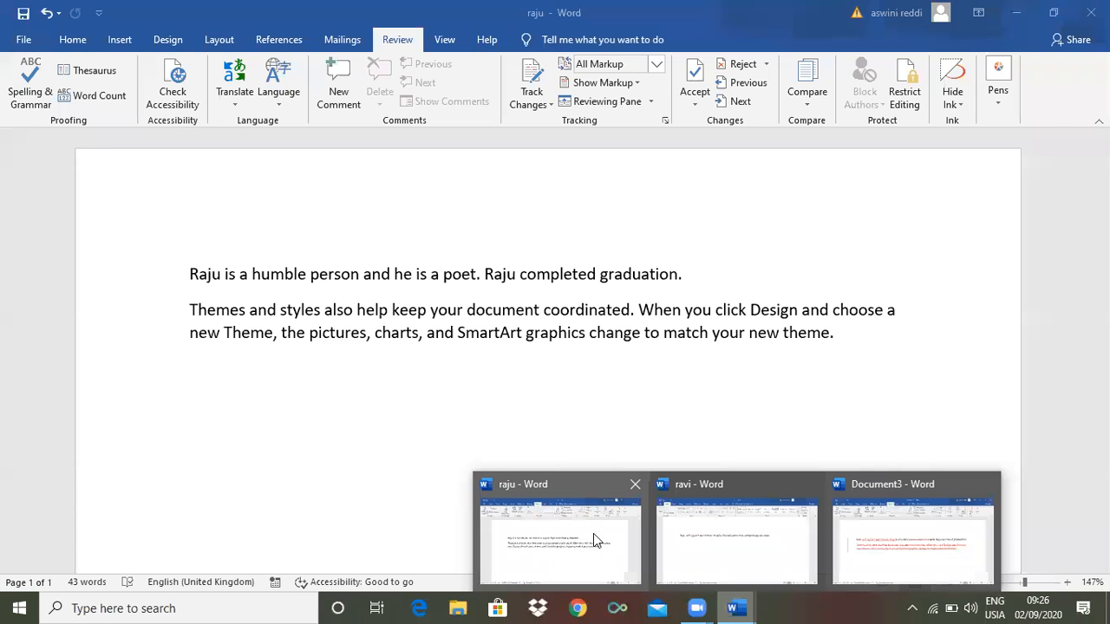
pyautogui.moveTo(701, 557)
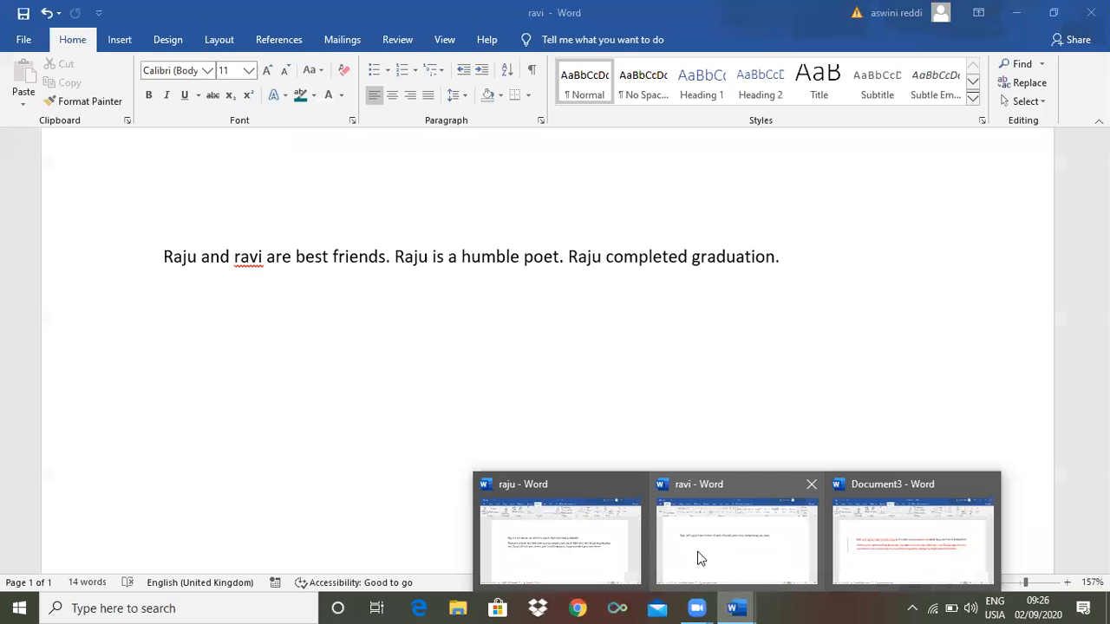
pyautogui.moveTo(889, 541)
pyautogui.moveTo(620, 538)
pyautogui.moveTo(953, 543)
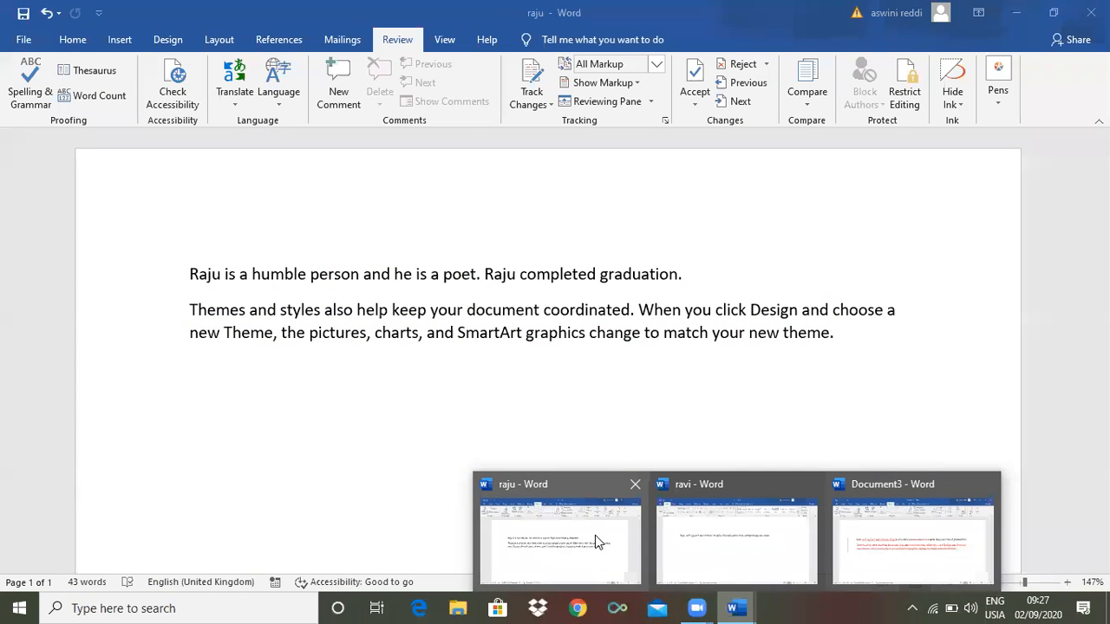
pyautogui.moveTo(724, 530)
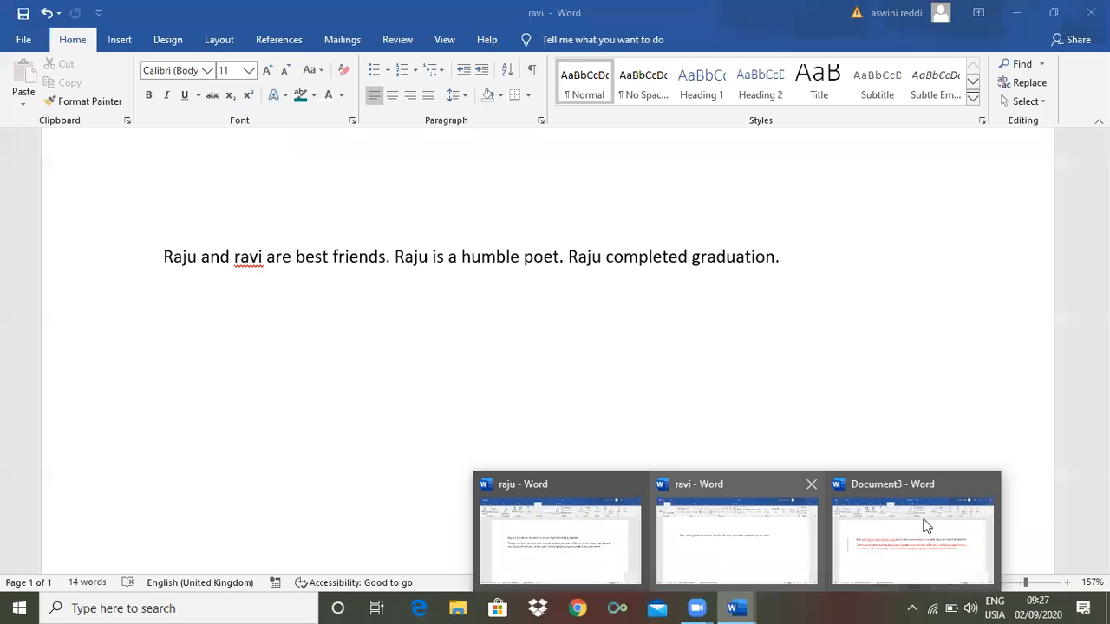
pyautogui.moveTo(927, 526)
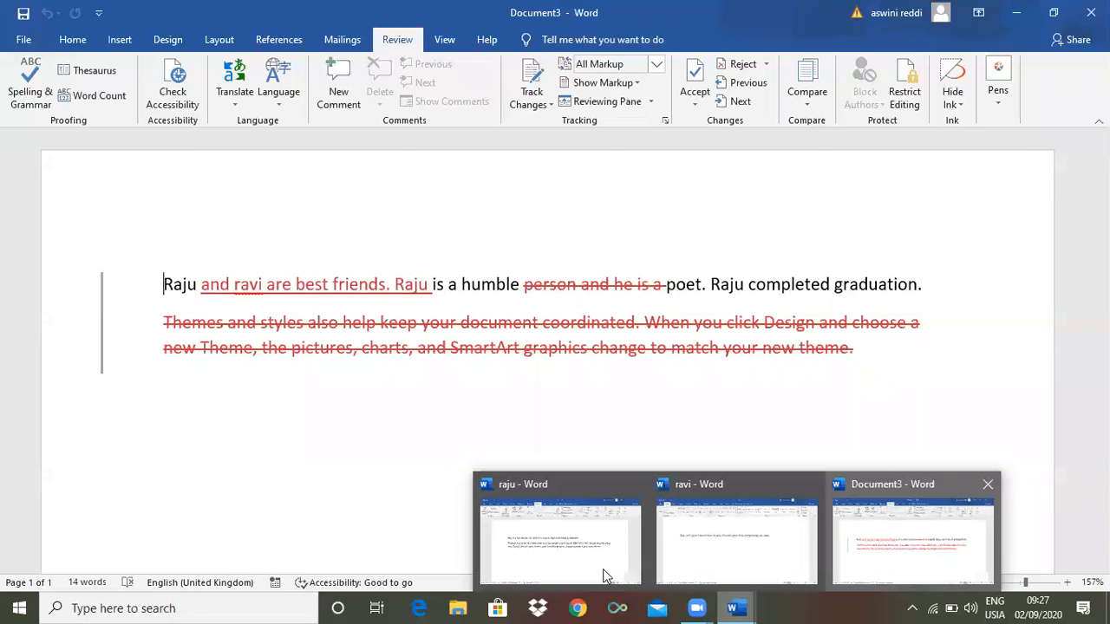
pyautogui.moveTo(602, 575)
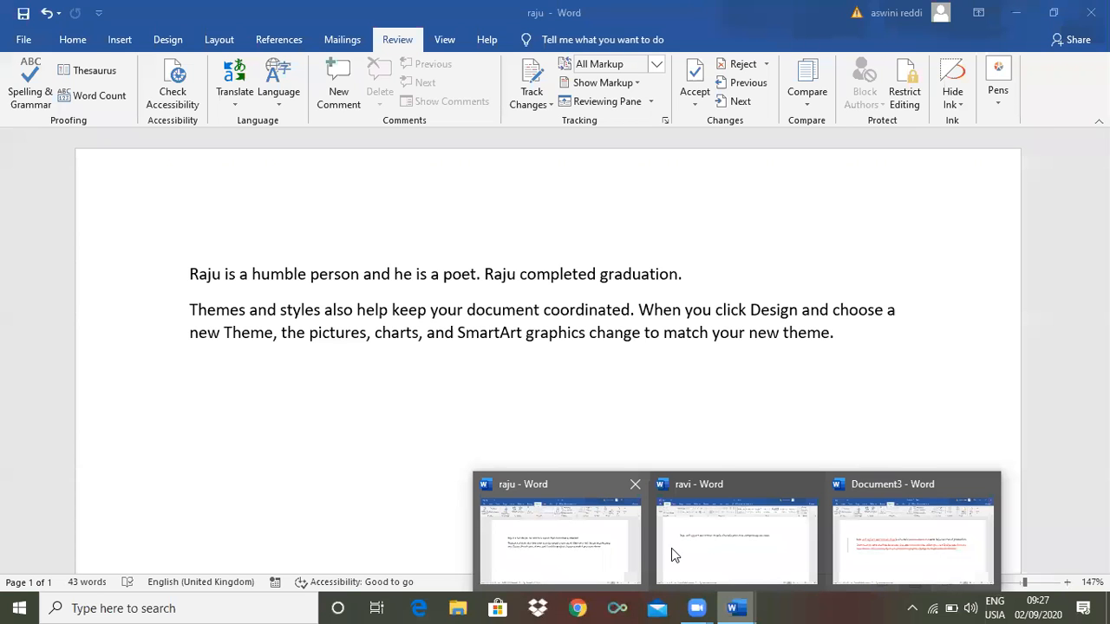
pyautogui.moveTo(721, 558)
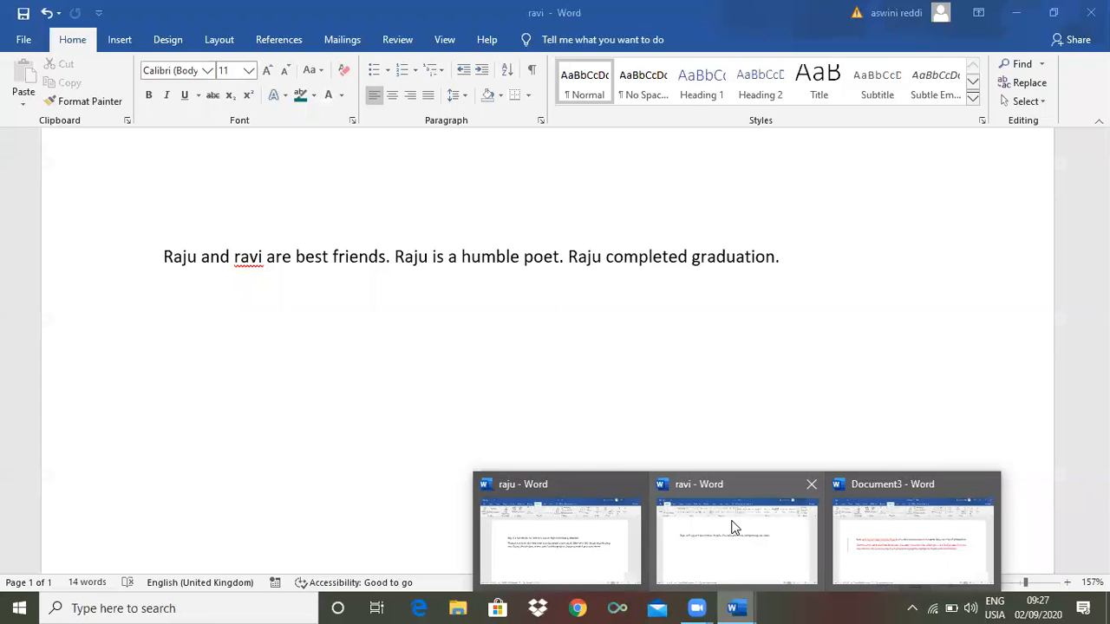
pyautogui.moveTo(853, 559)
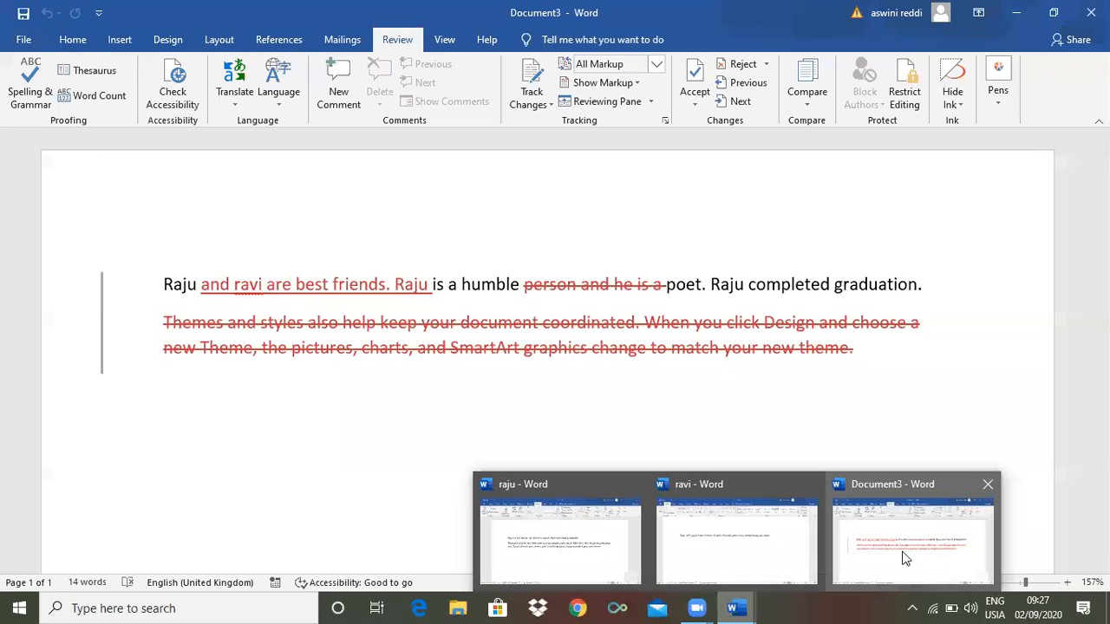
pyautogui.moveTo(751, 546)
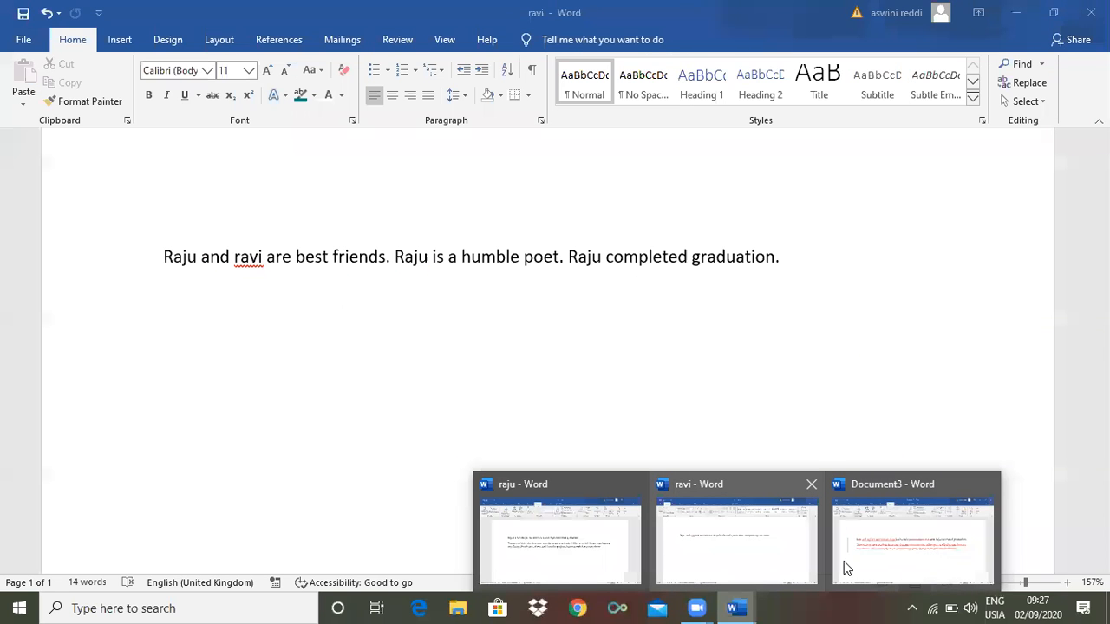
pyautogui.moveTo(895, 549)
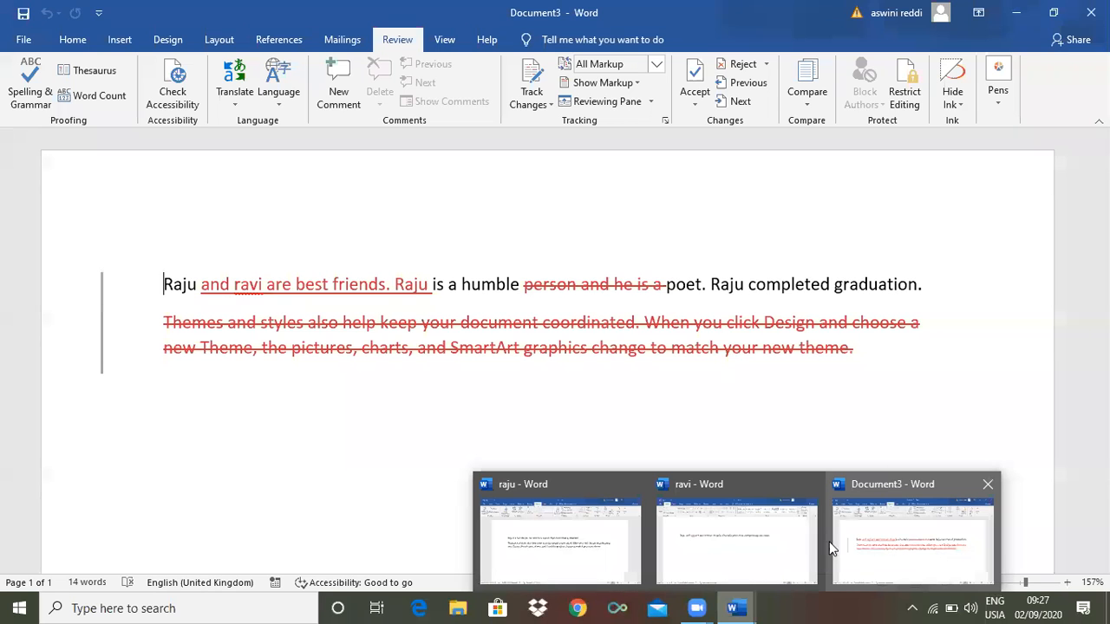
pyautogui.moveTo(702, 526)
pyautogui.moveTo(676, 546)
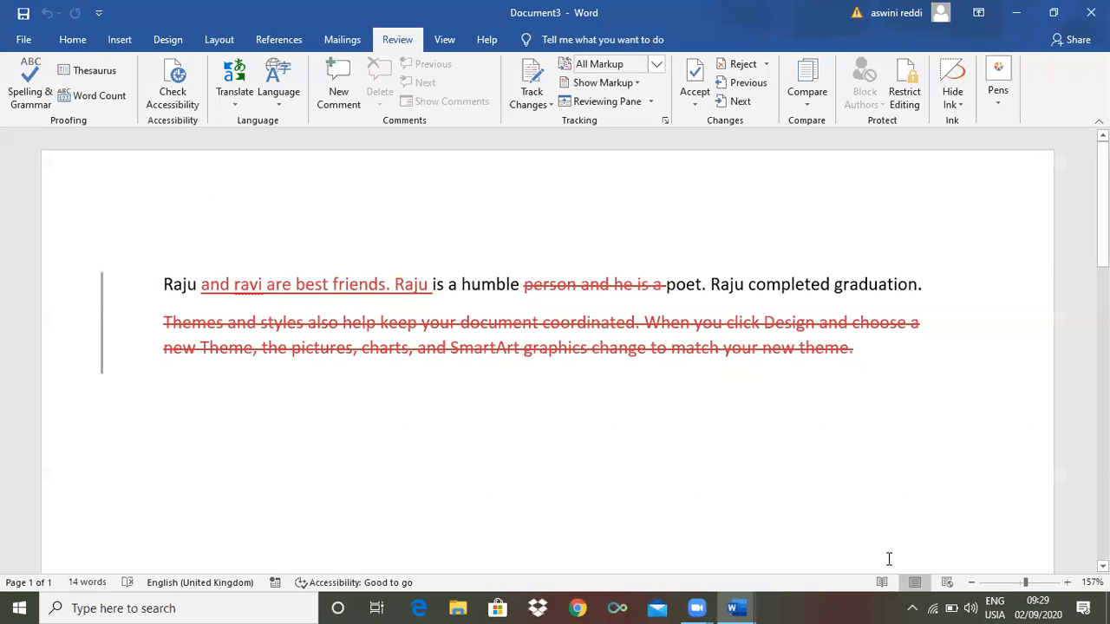
# Close Document3 with Don't Save and bring the ravi window to the front
pyautogui.moveTo(736, 608)
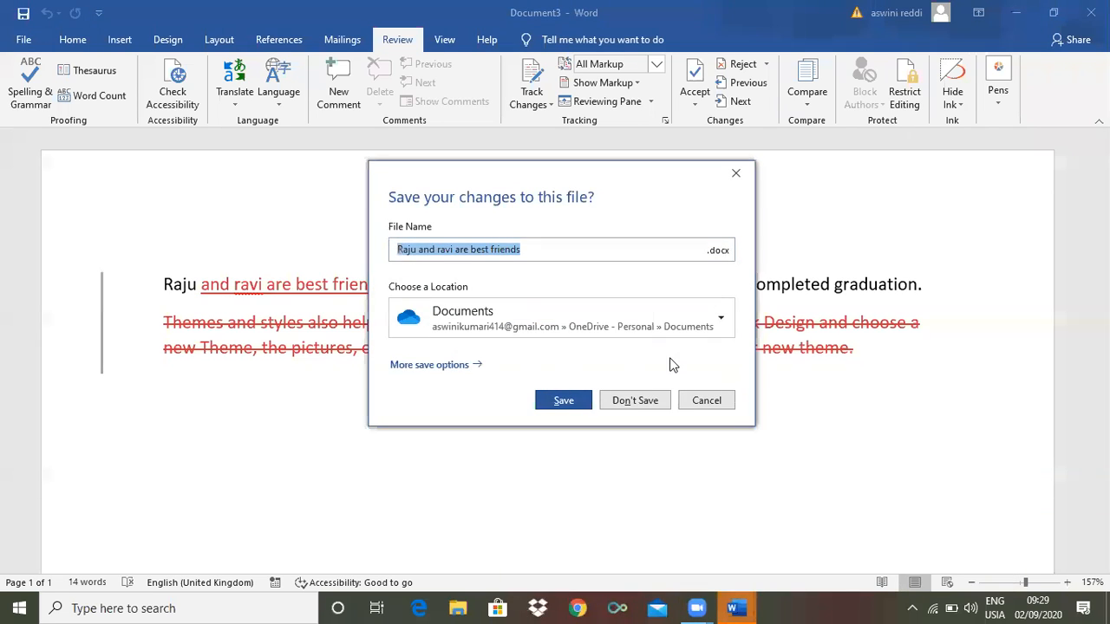
pyautogui.click(636, 402)
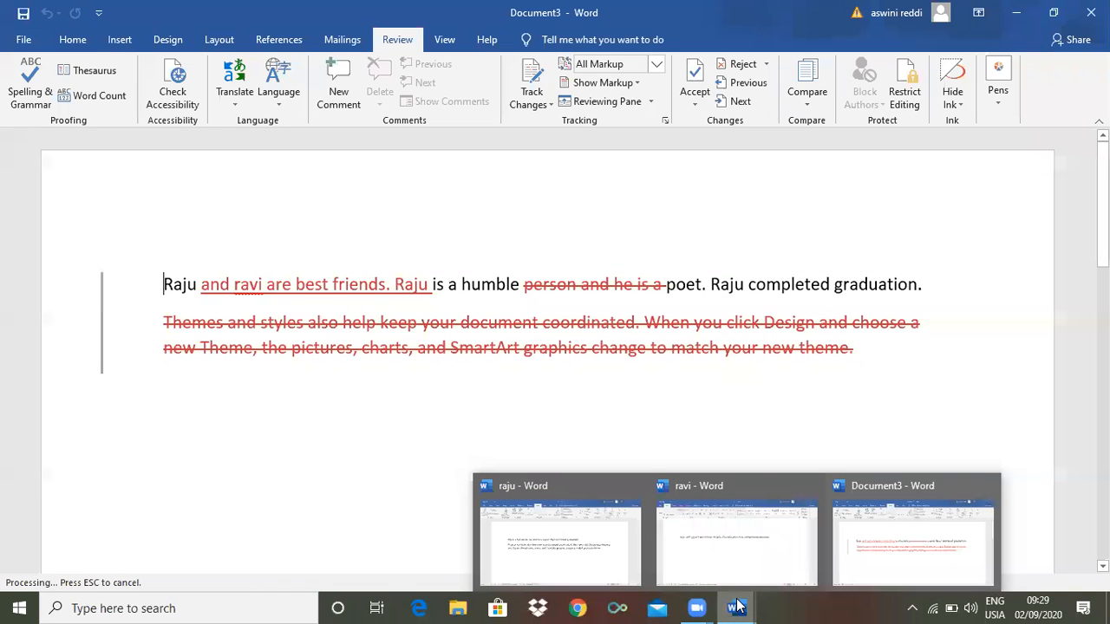
pyautogui.click(796, 538)
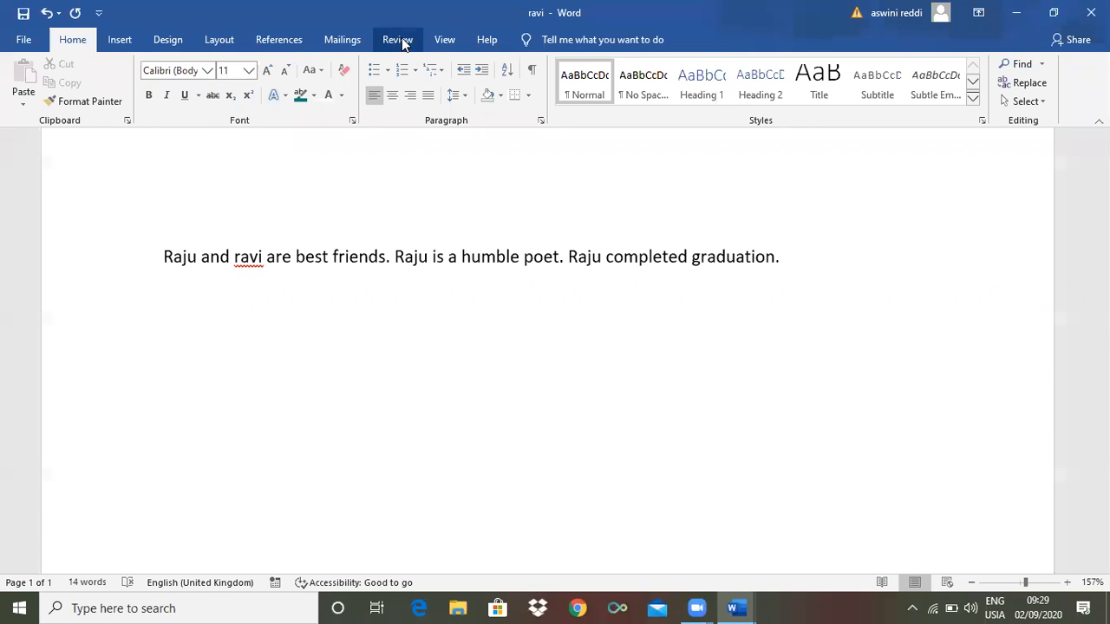
# Open the Compare Documents dialog from the Review tab's Compare menu
pyautogui.click(397, 39)
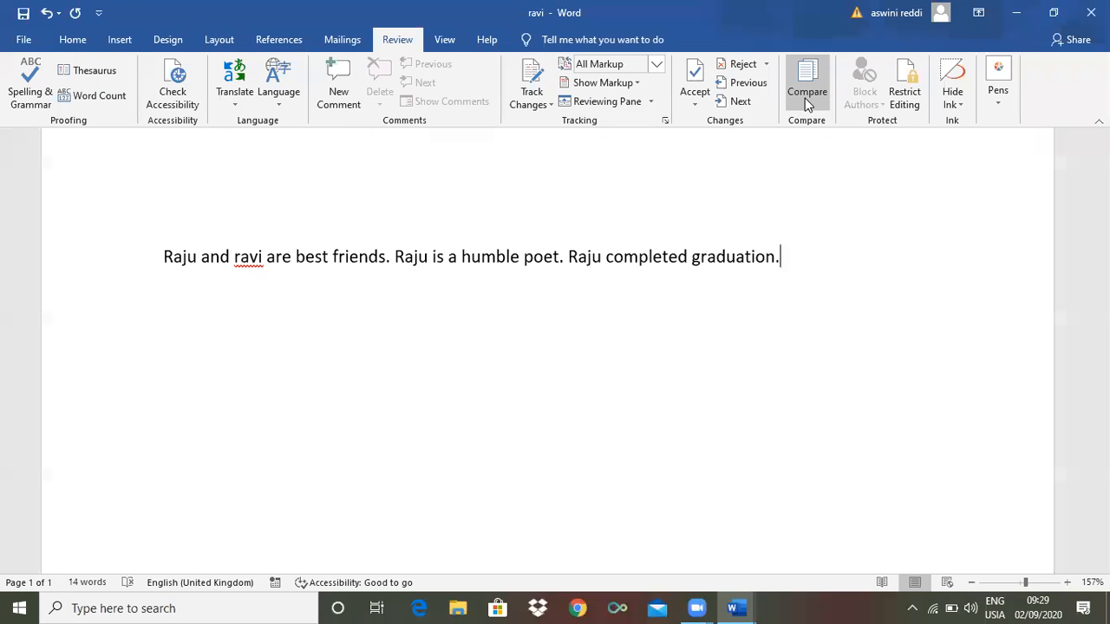
pyautogui.click(804, 98)
pyautogui.click(834, 139)
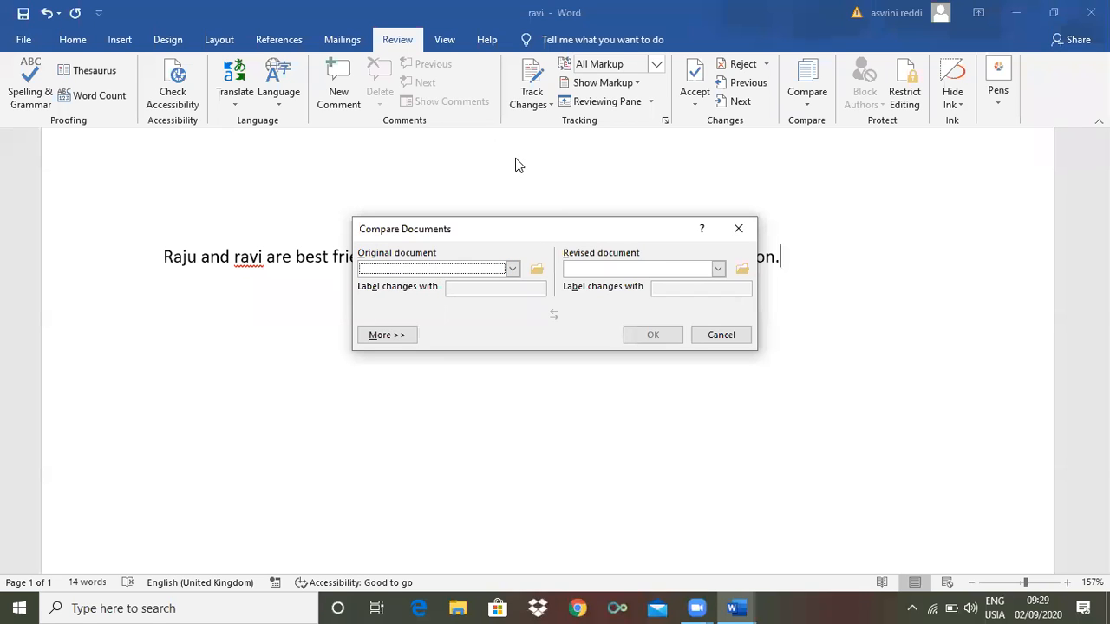
# Set ravi as the original and raju as the revised document, and run the comparison
pyautogui.click(512, 269)
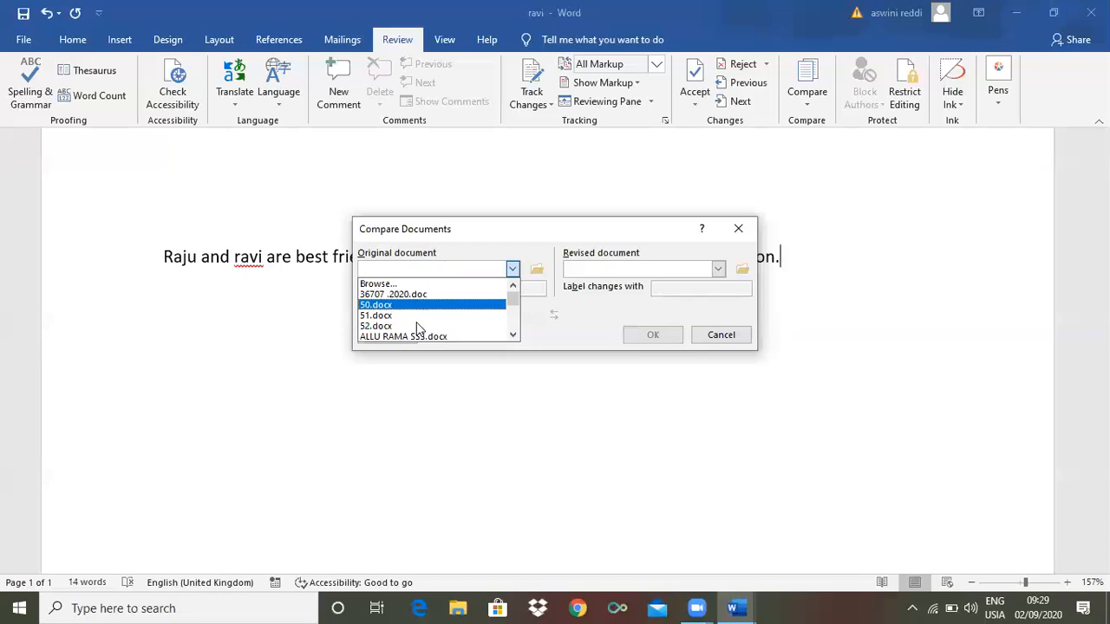
pyautogui.moveTo(511, 301); pyautogui.dragTo(511, 324)
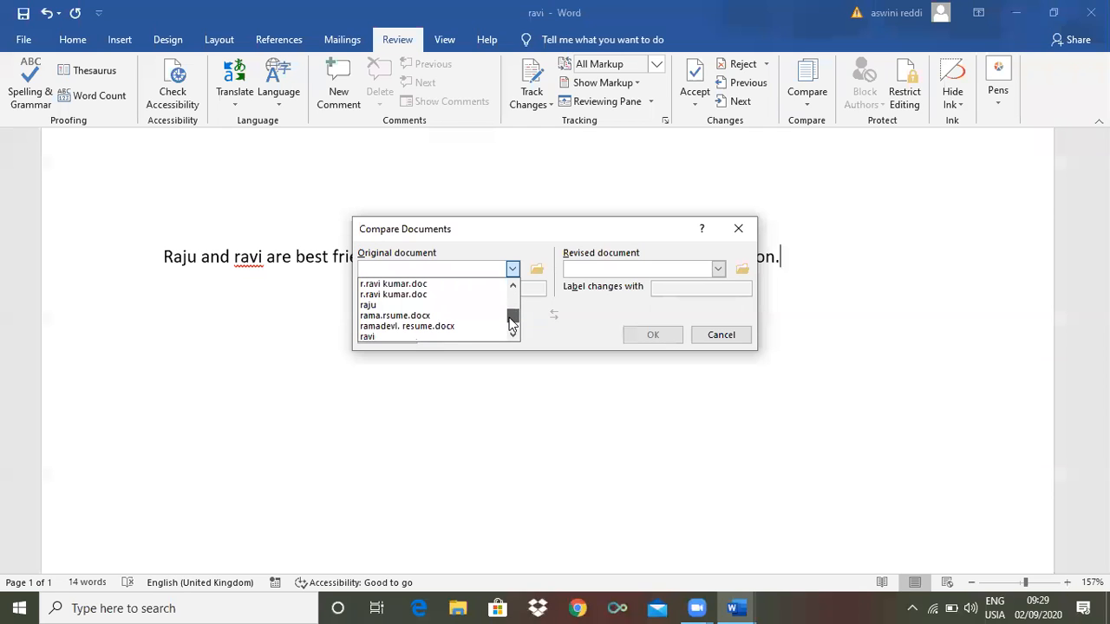
pyautogui.click(396, 337)
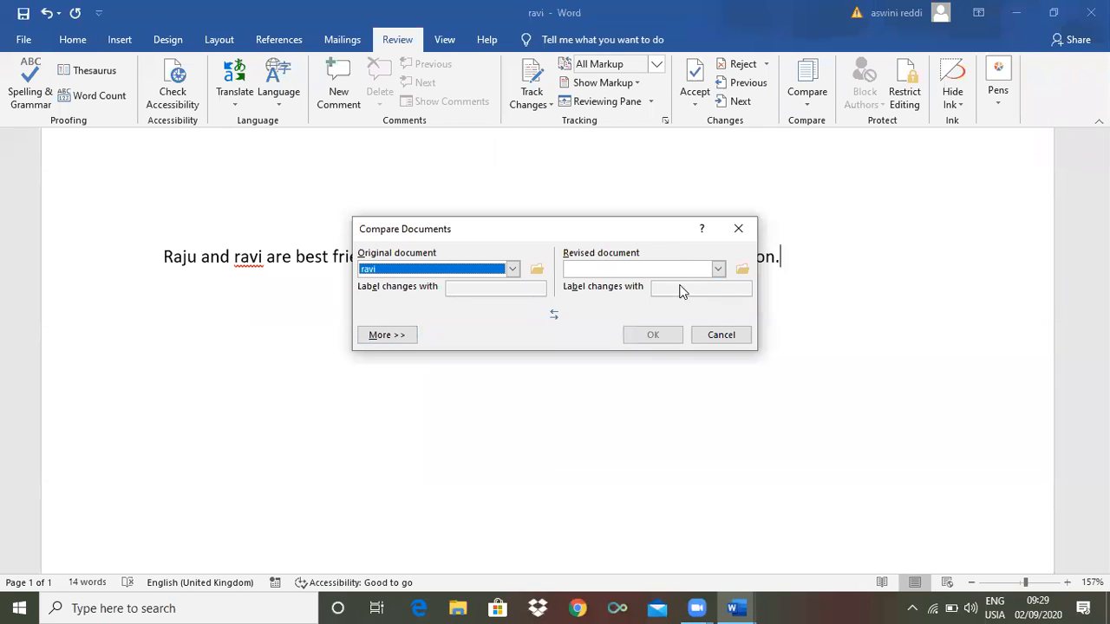
pyautogui.click(718, 270)
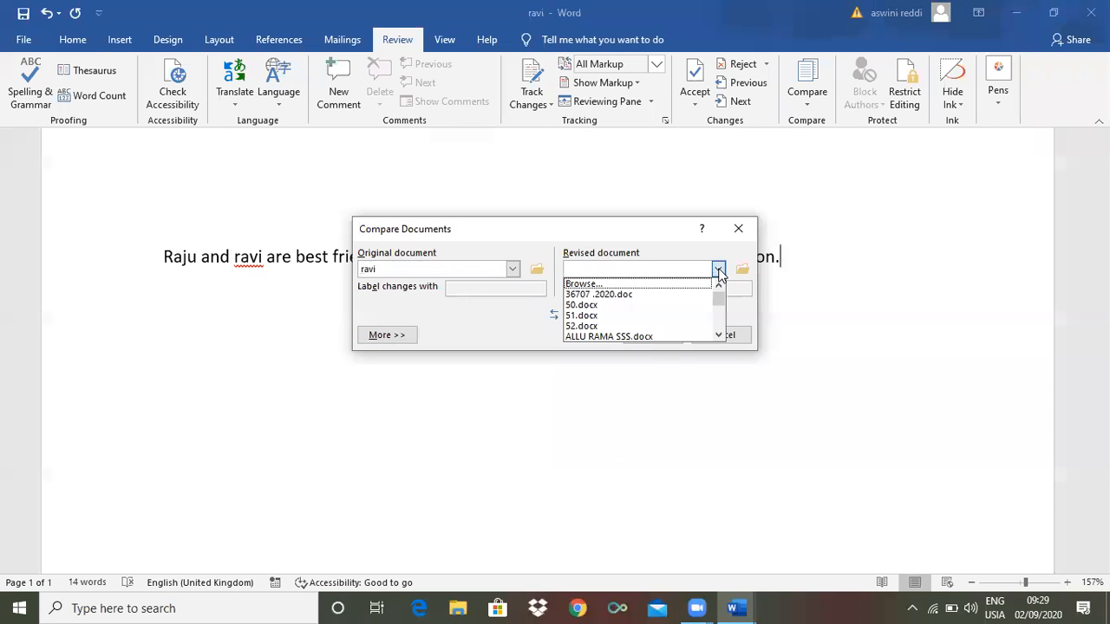
pyautogui.moveTo(719, 295); pyautogui.dragTo(719, 319)
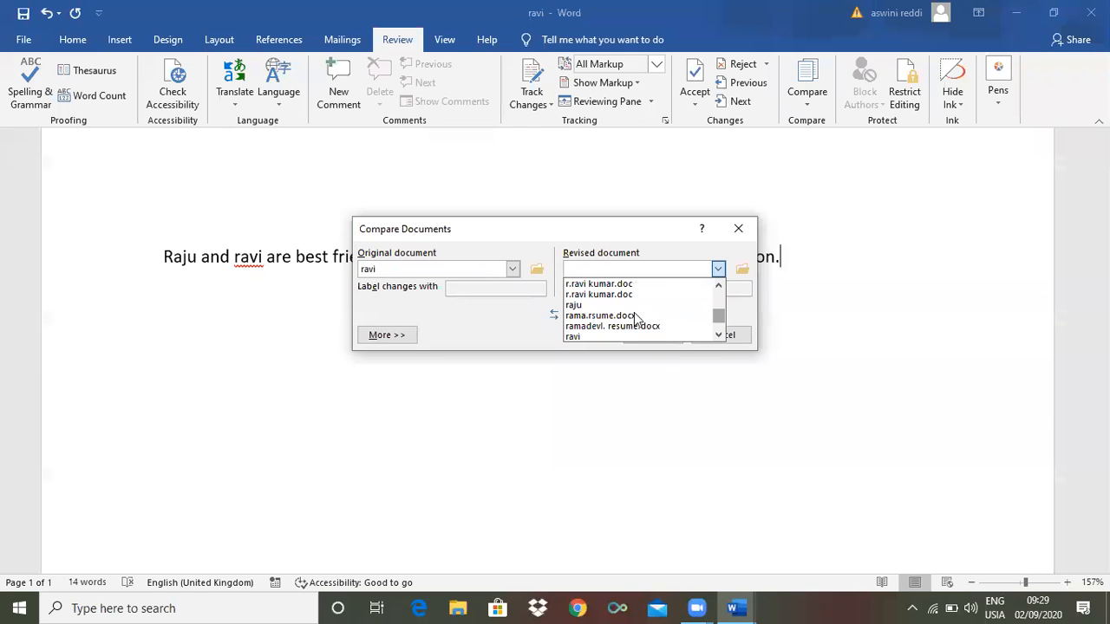
pyautogui.click(596, 304)
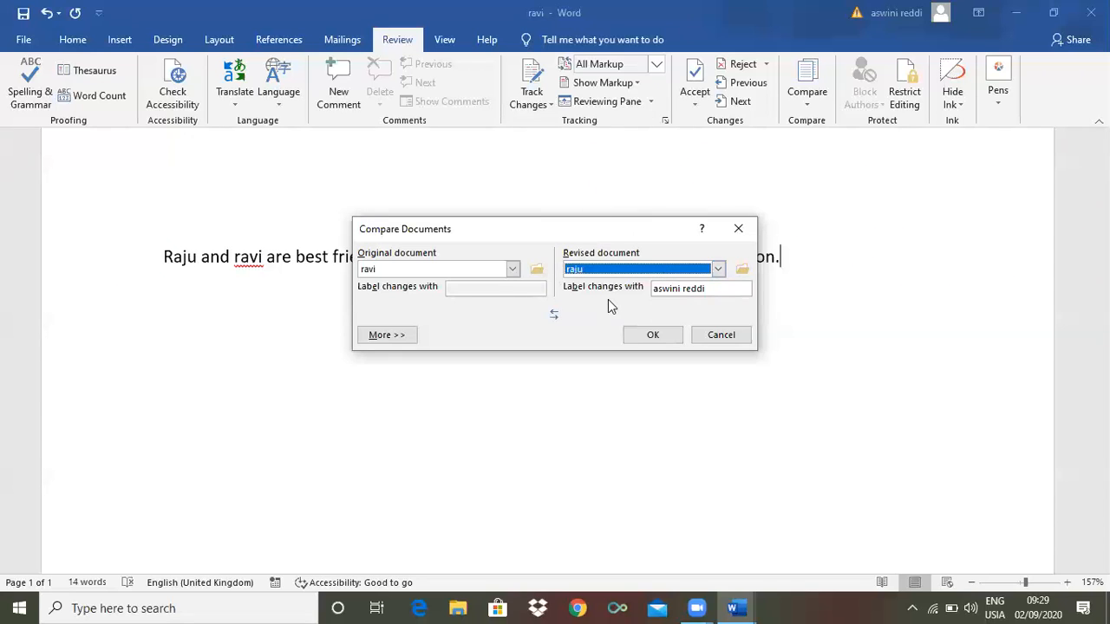
pyautogui.click(653, 336)
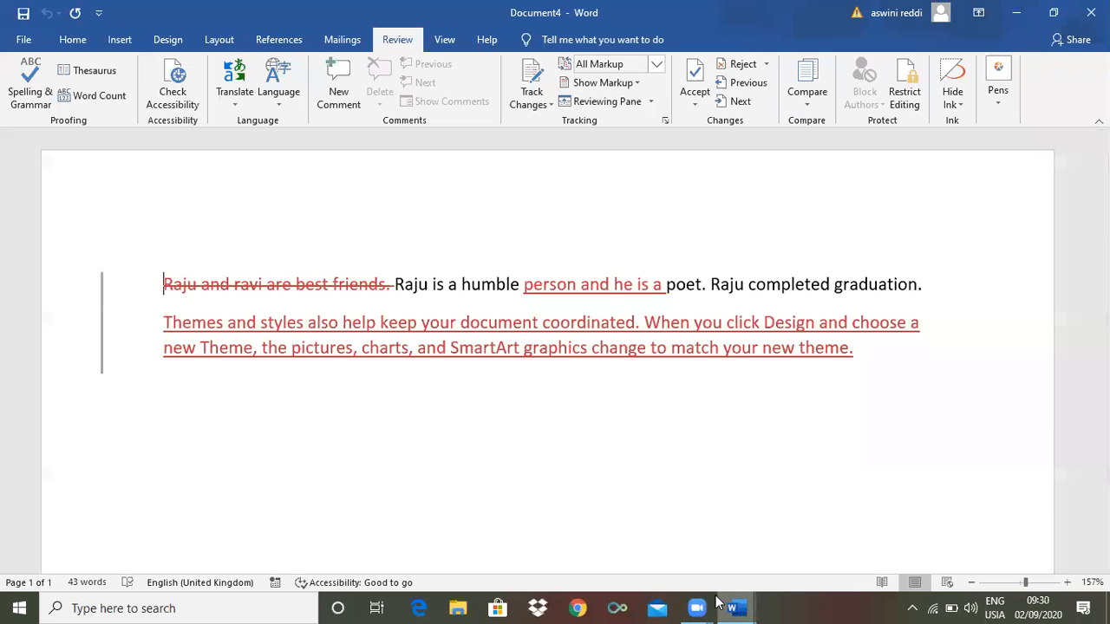
pyautogui.moveTo(733, 607)
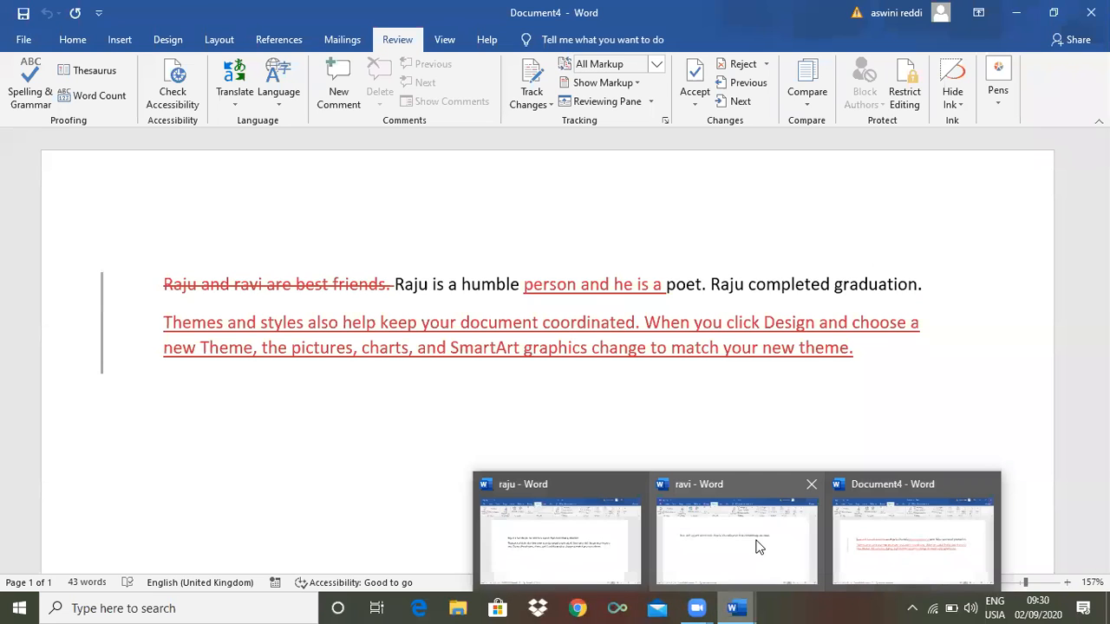
pyautogui.moveTo(757, 545)
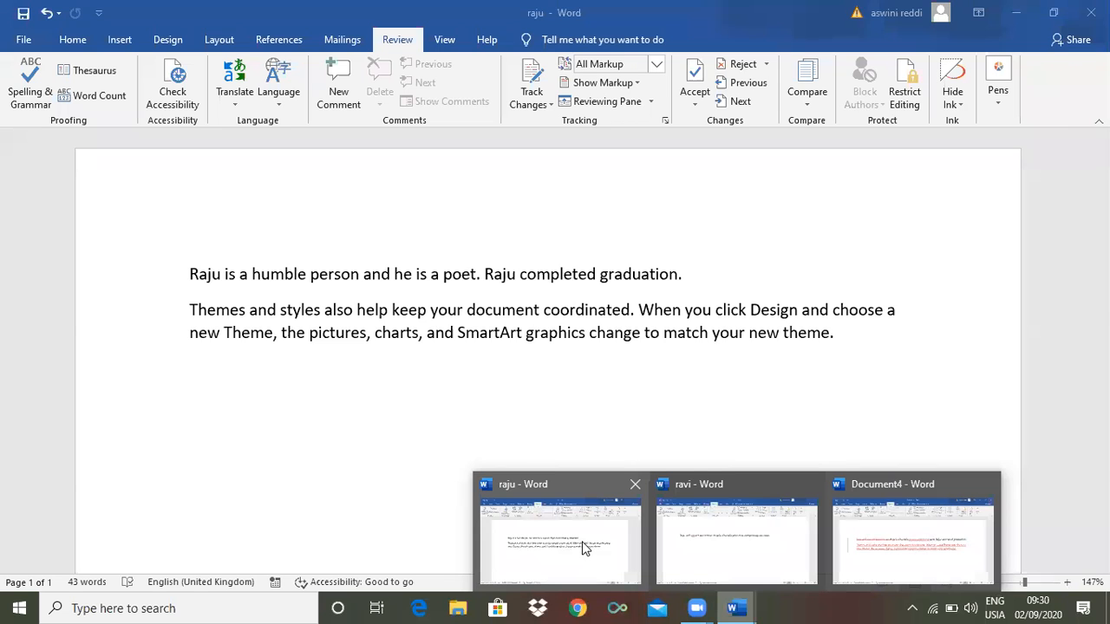
pyautogui.moveTo(728, 523)
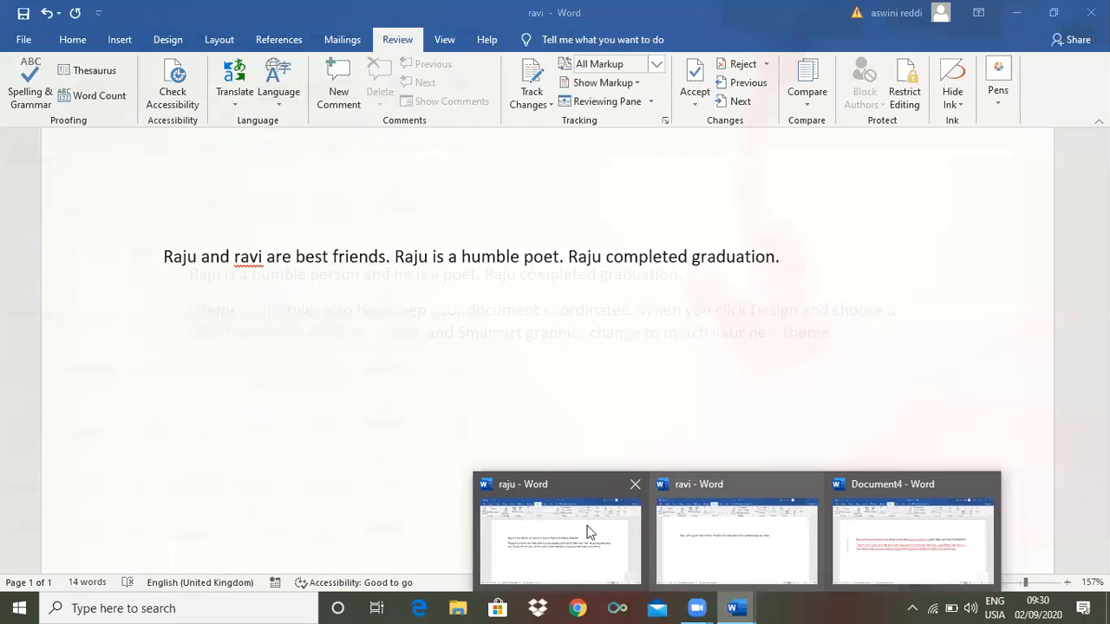
pyautogui.moveTo(585, 526)
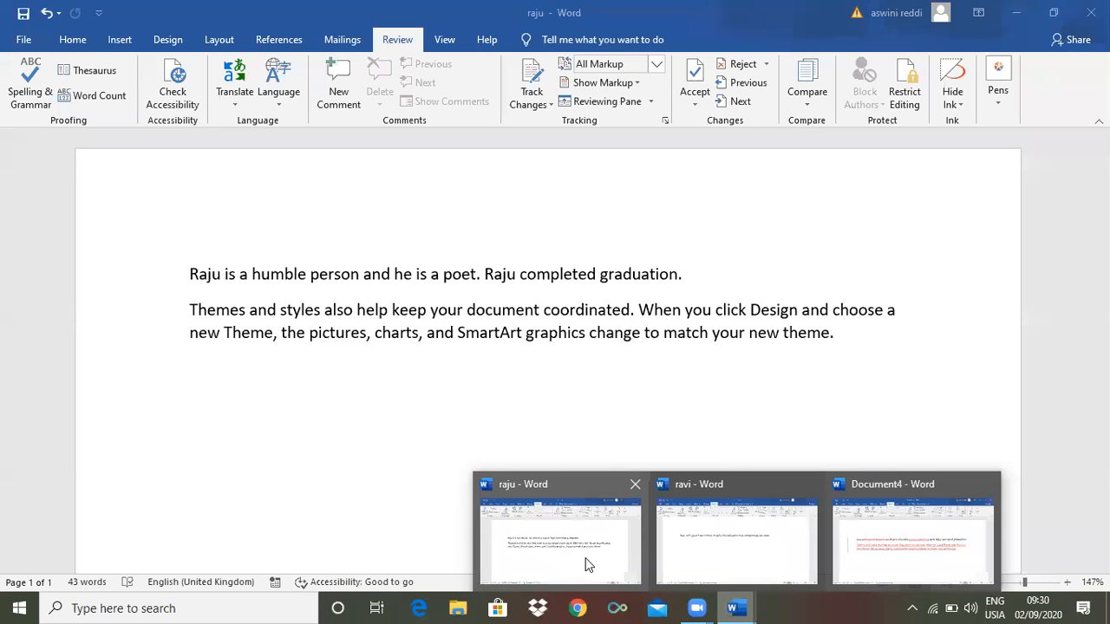
pyautogui.moveTo(896, 546)
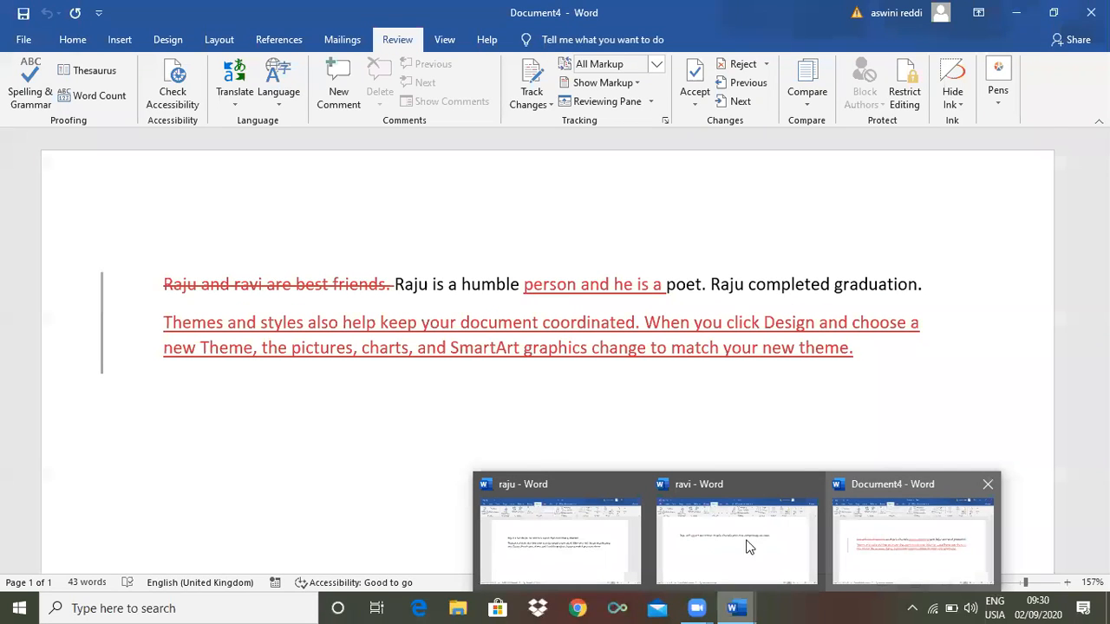
pyautogui.moveTo(742, 546)
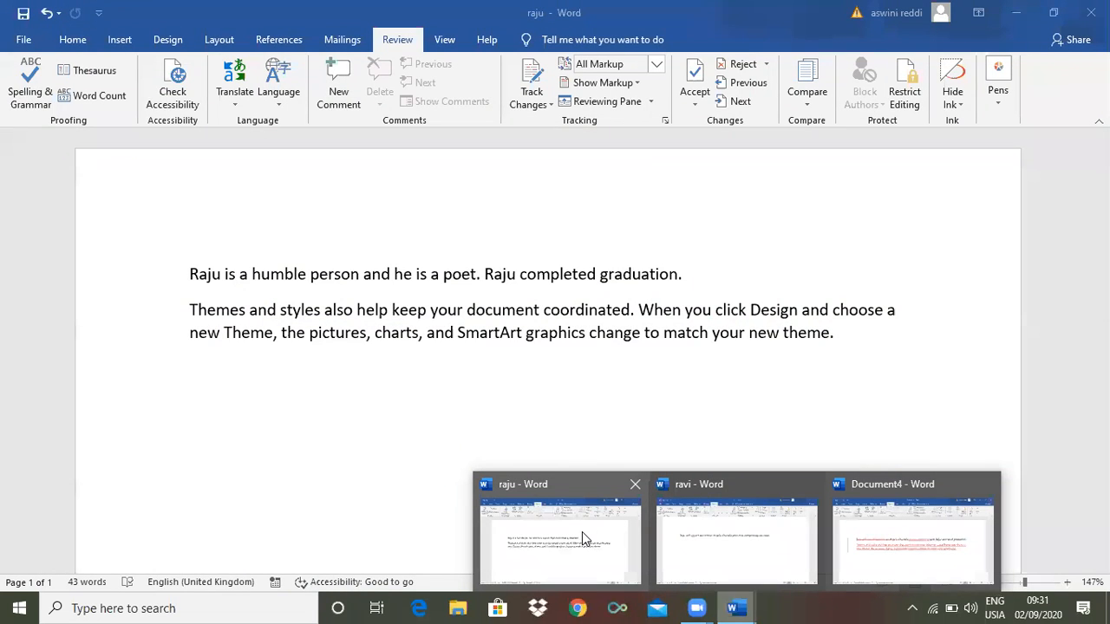
pyautogui.moveTo(852, 559)
pyautogui.moveTo(766, 572)
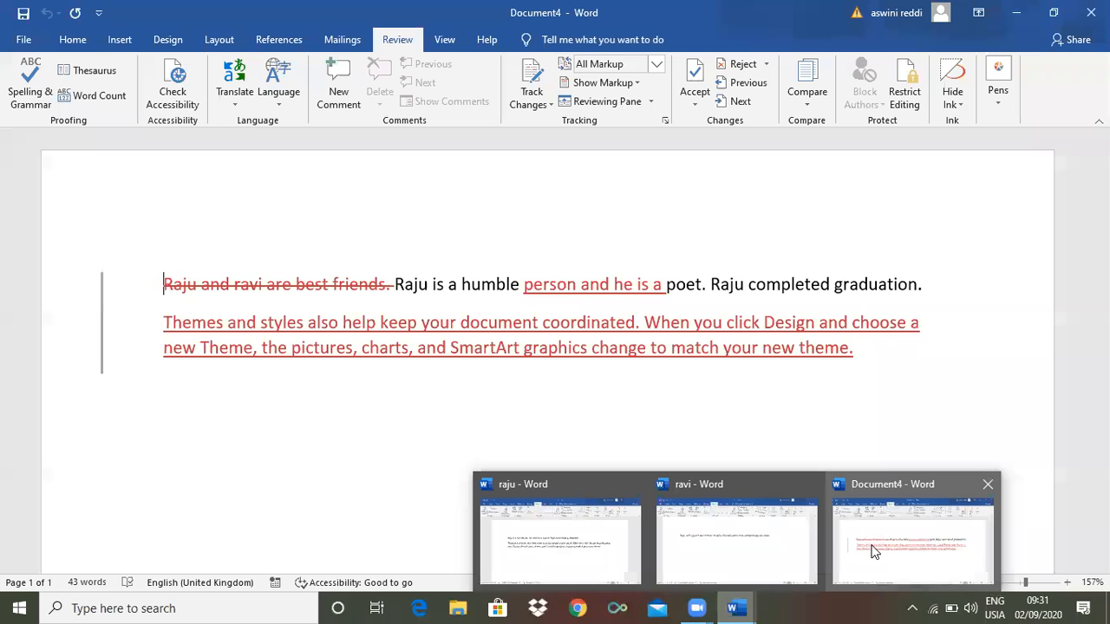
# Close Document4 from its taskbar preview, choosing Don't Save
pyautogui.moveTo(600, 569)
pyautogui.click(986, 485)
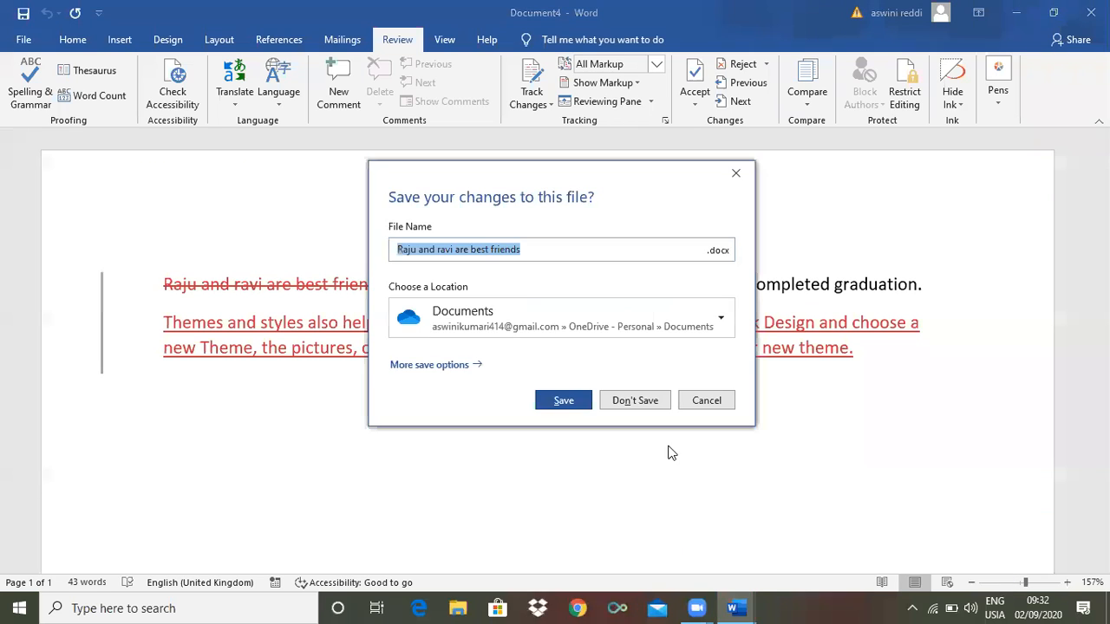
pyautogui.click(635, 400)
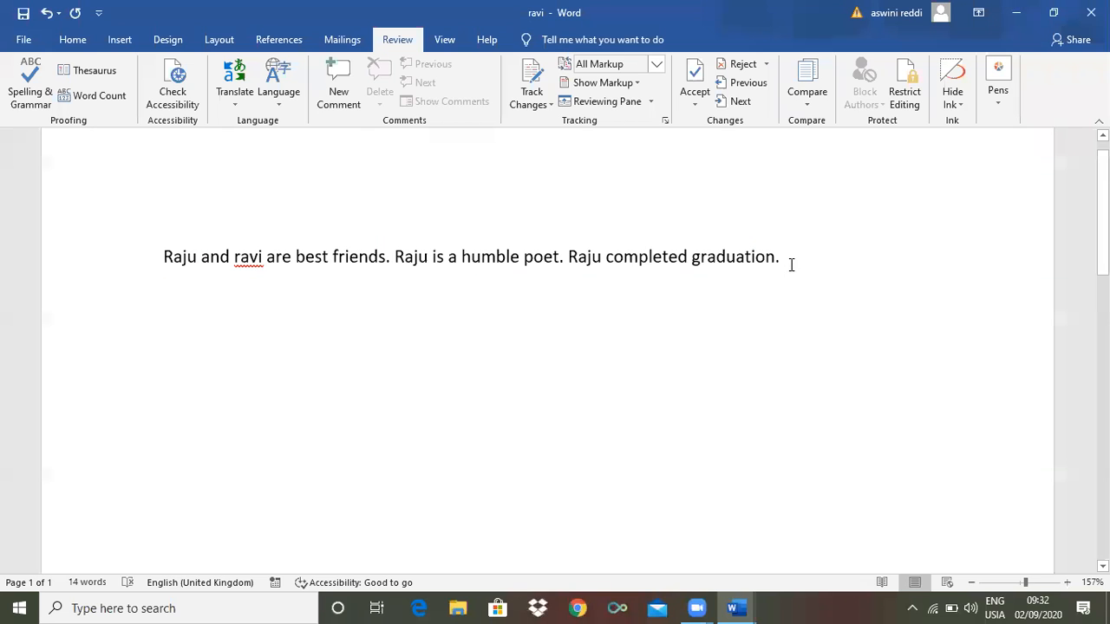
# Select and delete the 14-word best-friends sentence, then try the Restrict Editing button
pyautogui.moveTo(781, 258); pyautogui.dragTo(116, 260)
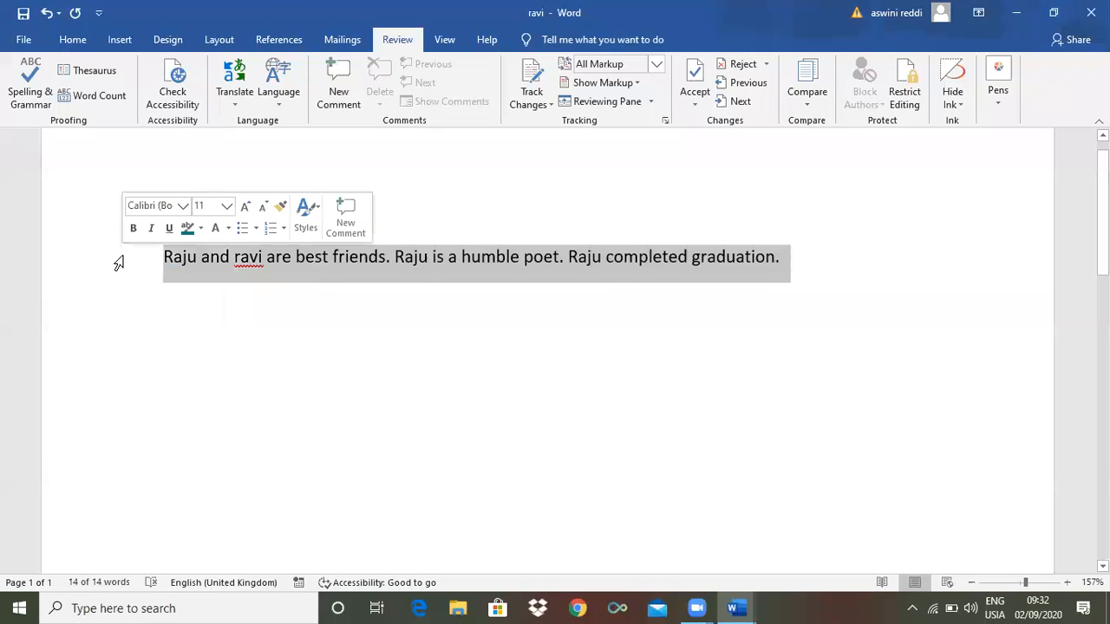
pyautogui.press('Delete')
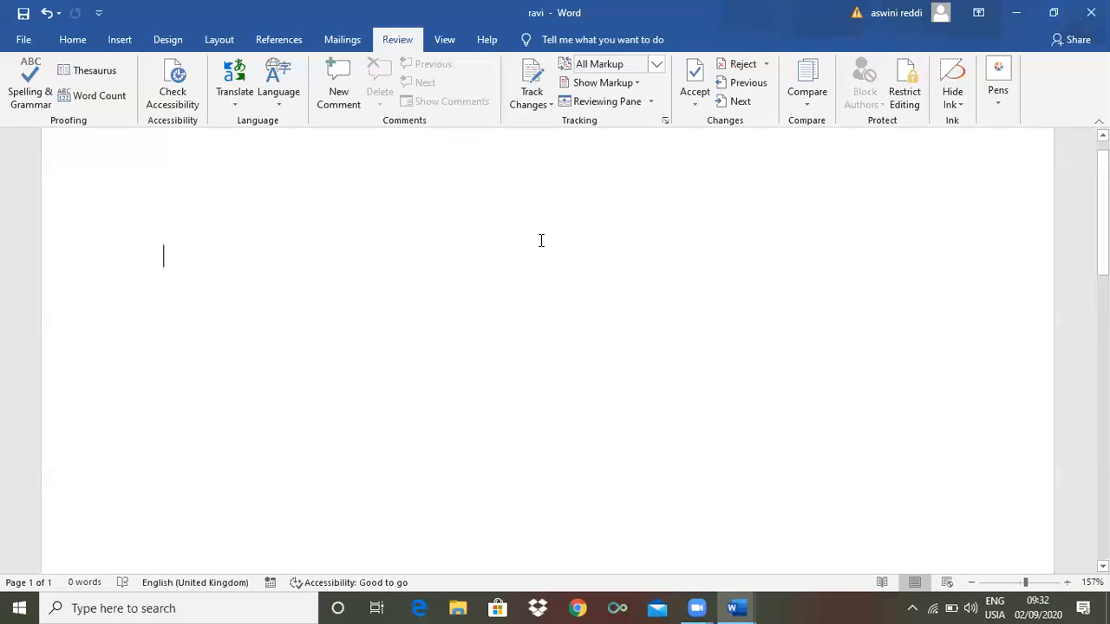
pyautogui.click(904, 109)
# Generate three sample paragraphs with =rand(3,2), correcting the stray parenthesis first
pyautogui.write('=')
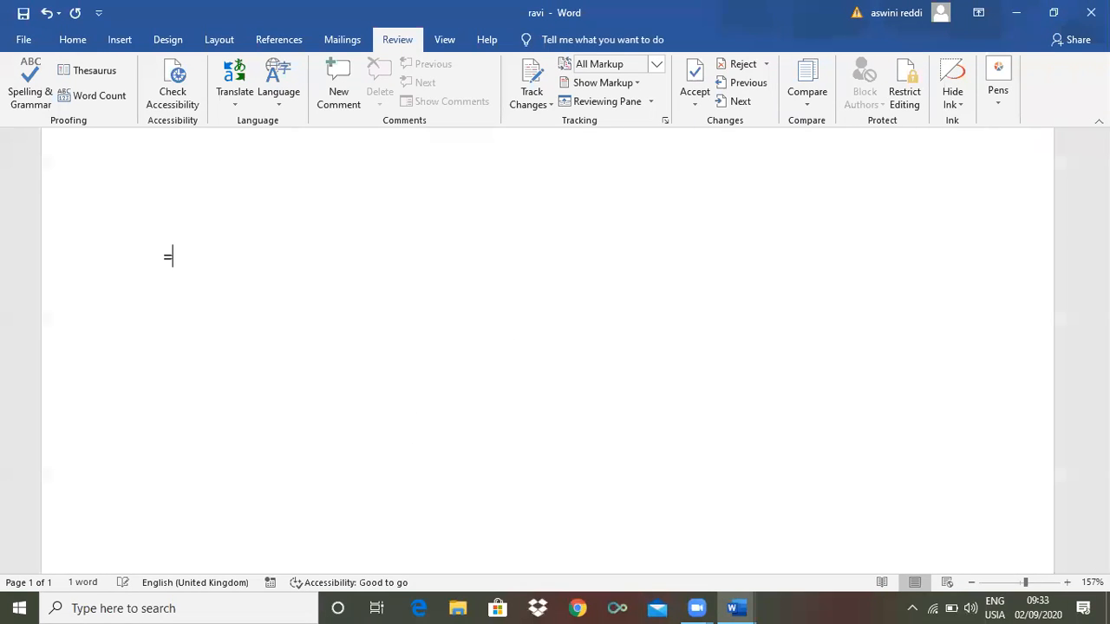
pyautogui.write('rand(')
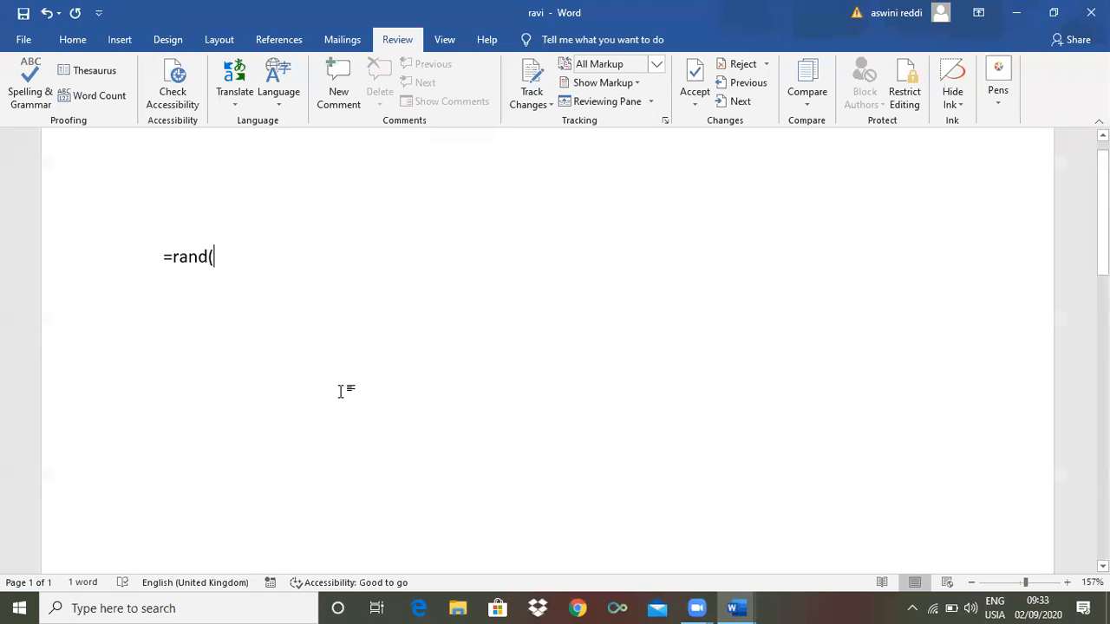
pyautogui.write('3,')
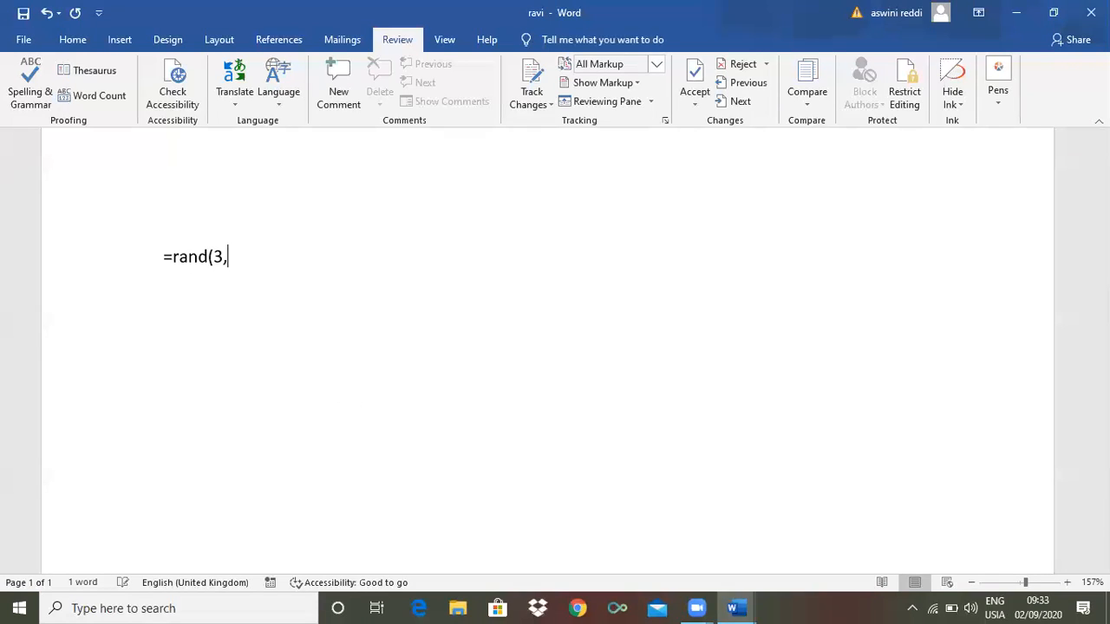
pyautogui.write('2(')
pyautogui.press('BackSpace')
pyautogui.write(')')
pyautogui.press('Return')
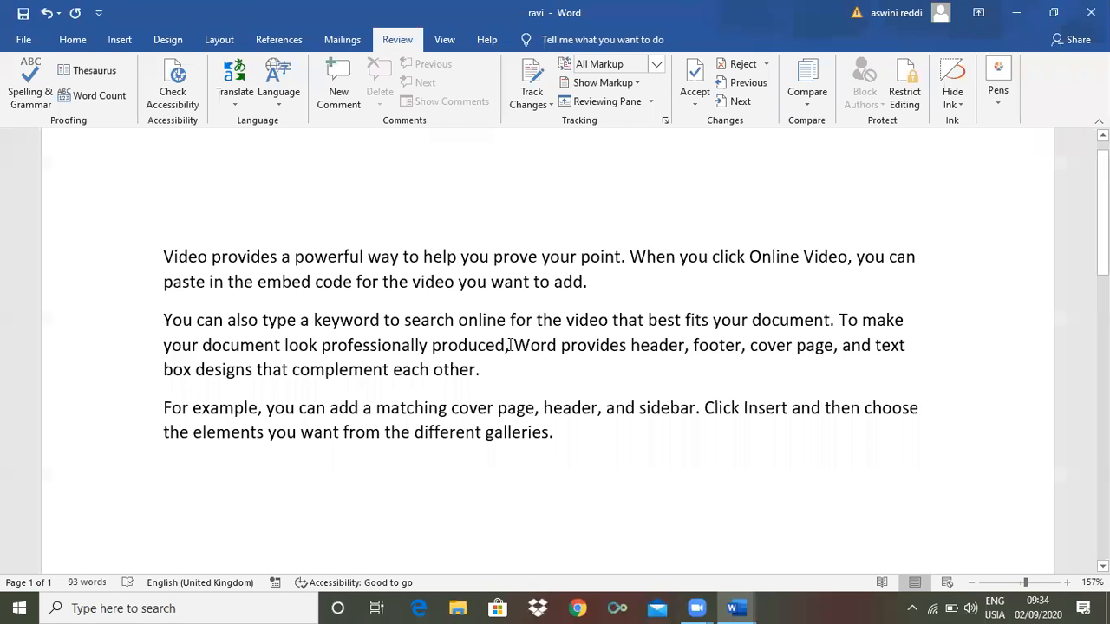
pyautogui.write('s')
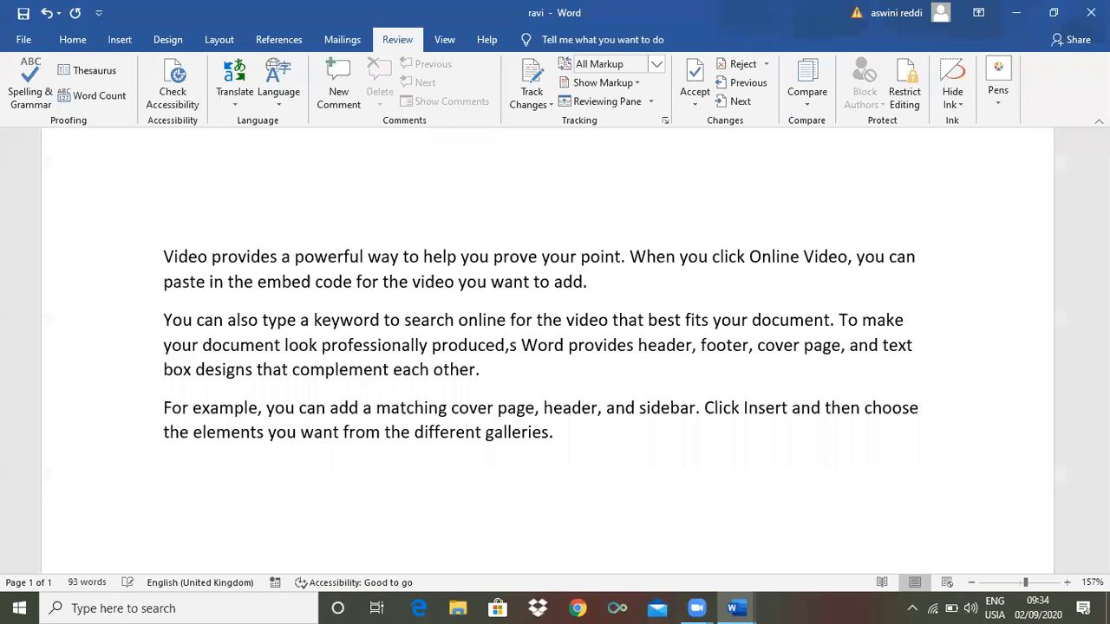
pyautogui.write('ho;')
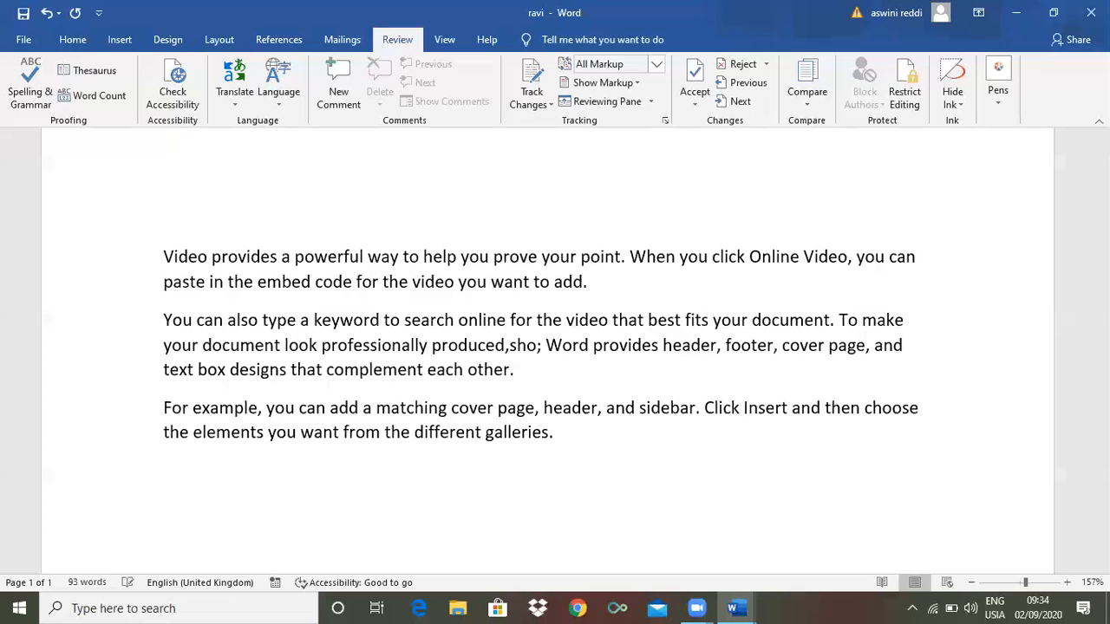
pyautogui.write('ul')
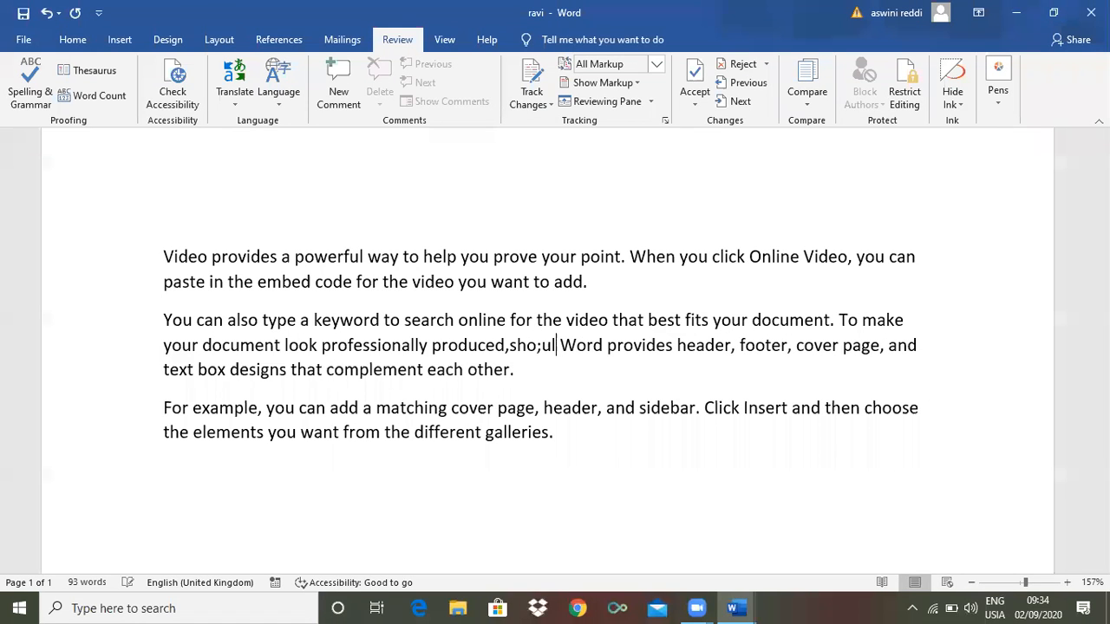
pyautogui.press('BackSpace')
pyautogui.press('BackSpace')
pyautogui.press('BackSpace')
pyautogui.write('uld')
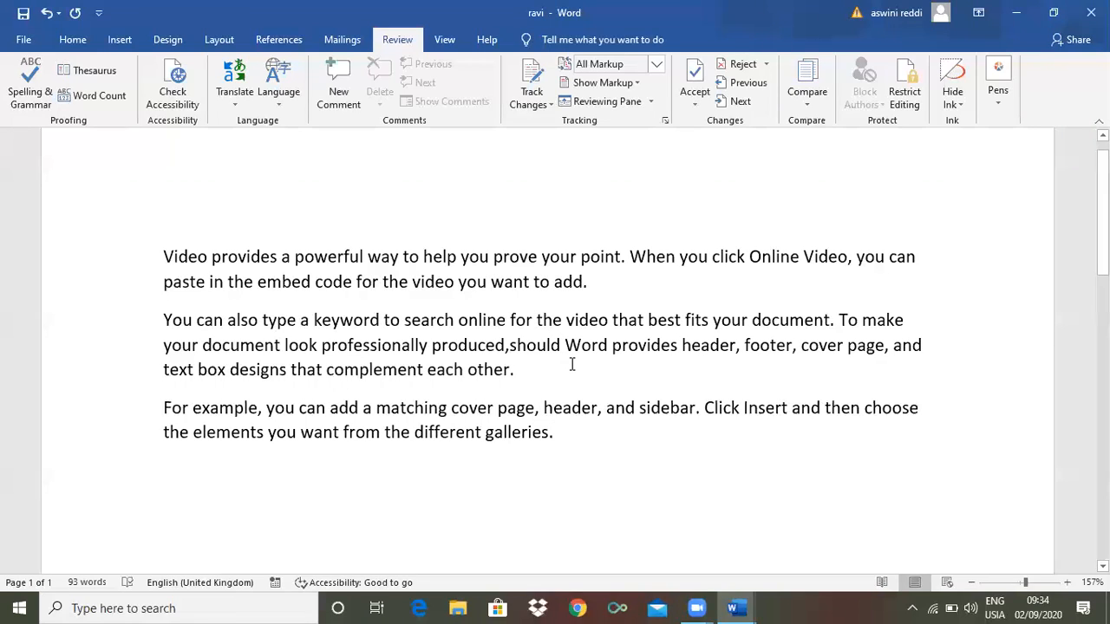
pyautogui.press('BackSpace')
pyautogui.press('BackSpace')
pyautogui.press('BackSpace')
pyautogui.press('BackSpace')
pyautogui.press('BackSpace')
pyautogui.press('BackSpace')
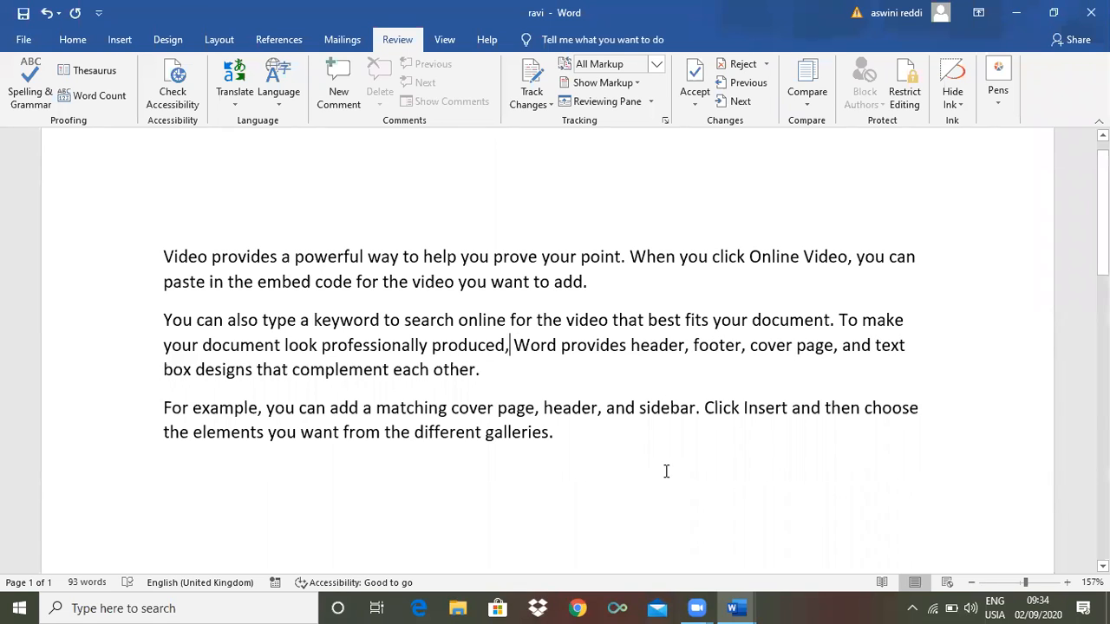
pyautogui.click(557, 433)
pyautogui.moveTo(609, 320); pyautogui.dragTo(486, 320)
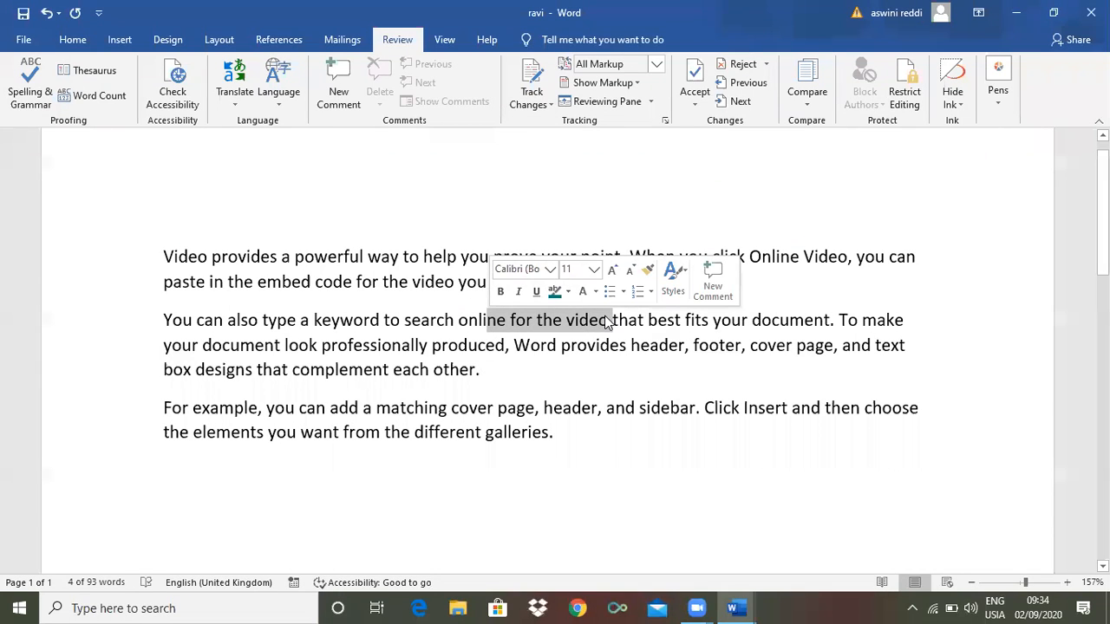
pyautogui.moveTo(607, 320); pyautogui.dragTo(488, 320)
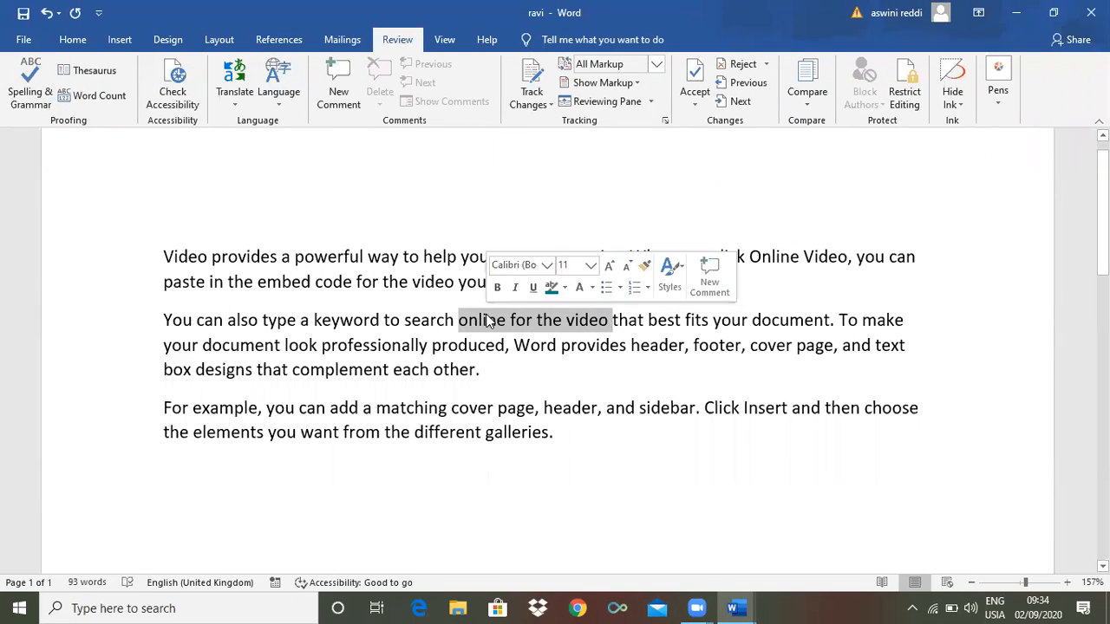
pyautogui.press('Delete')
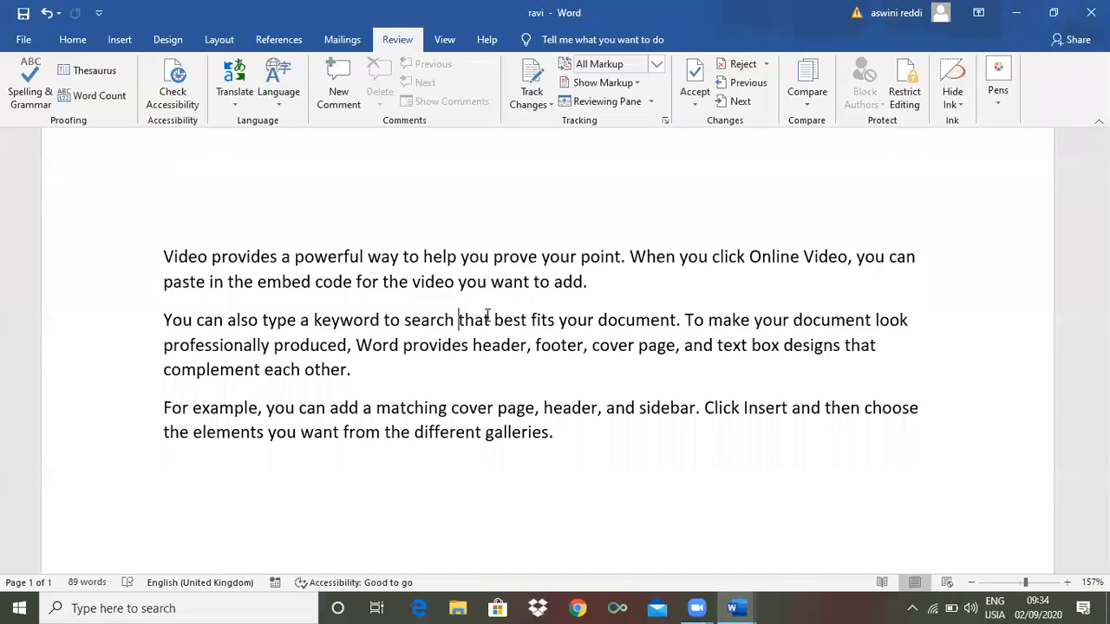
pyautogui.click(561, 434)
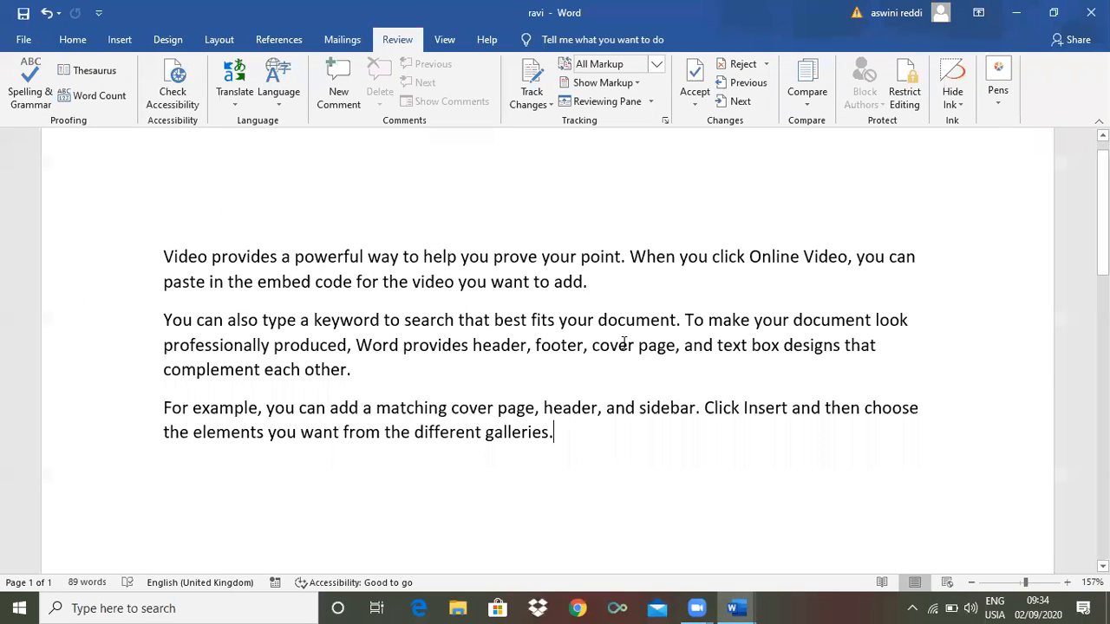
pyautogui.click(526, 406)
pyautogui.hotkey('ctrl', 'z')
pyautogui.click(554, 433)
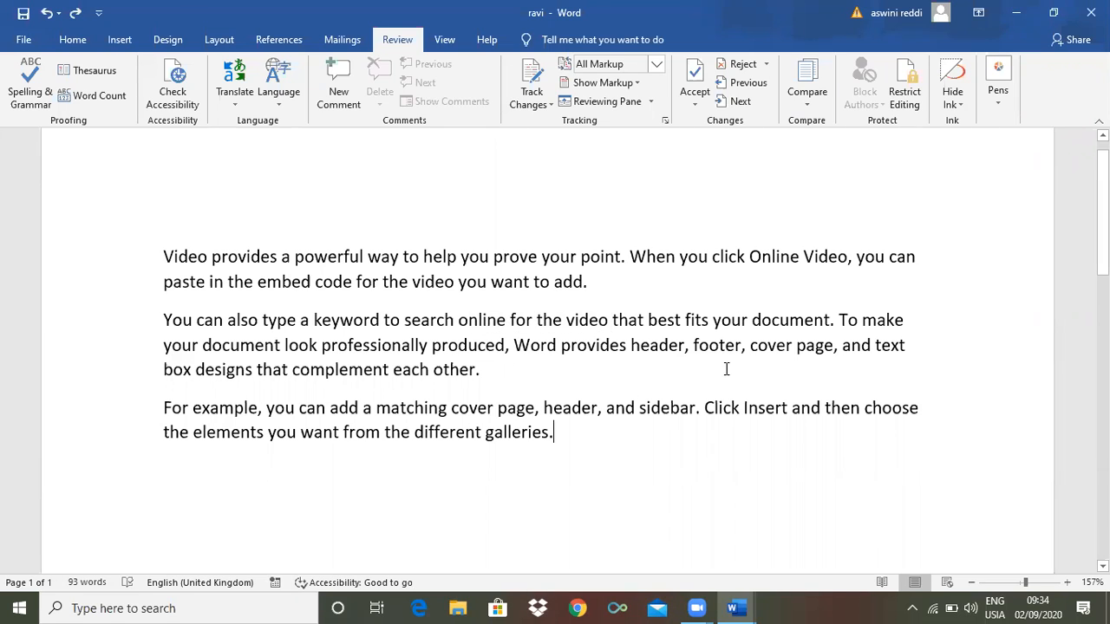
pyautogui.click(904, 109)
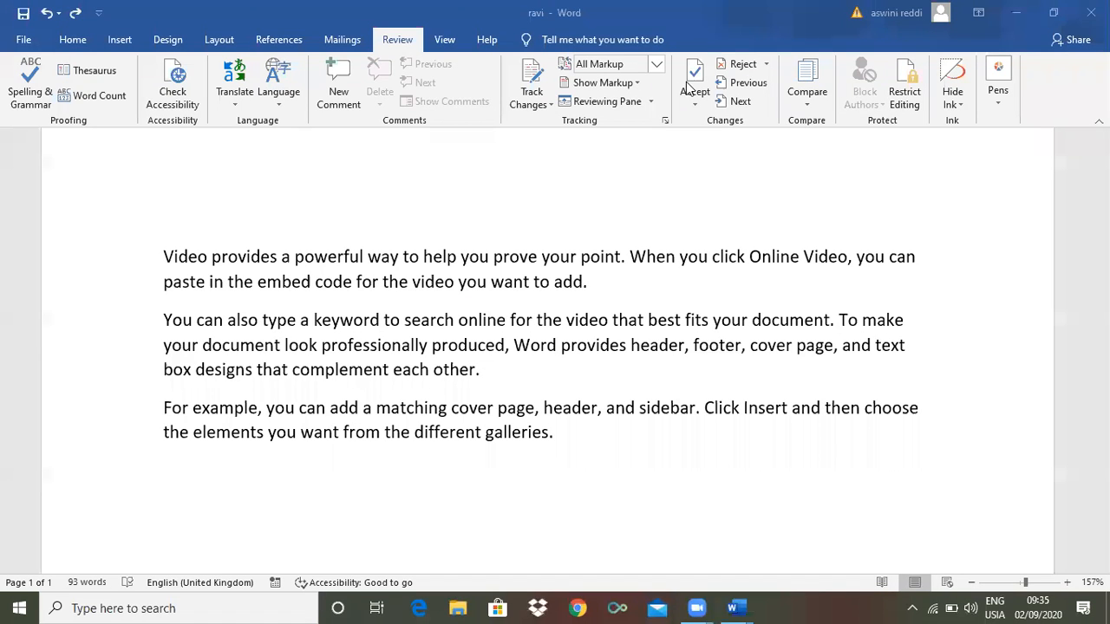
# Restrict formatting to chosen styles, allow read-only editing with Everyone excepted, and start enforcing protection
pyautogui.click(905, 95)
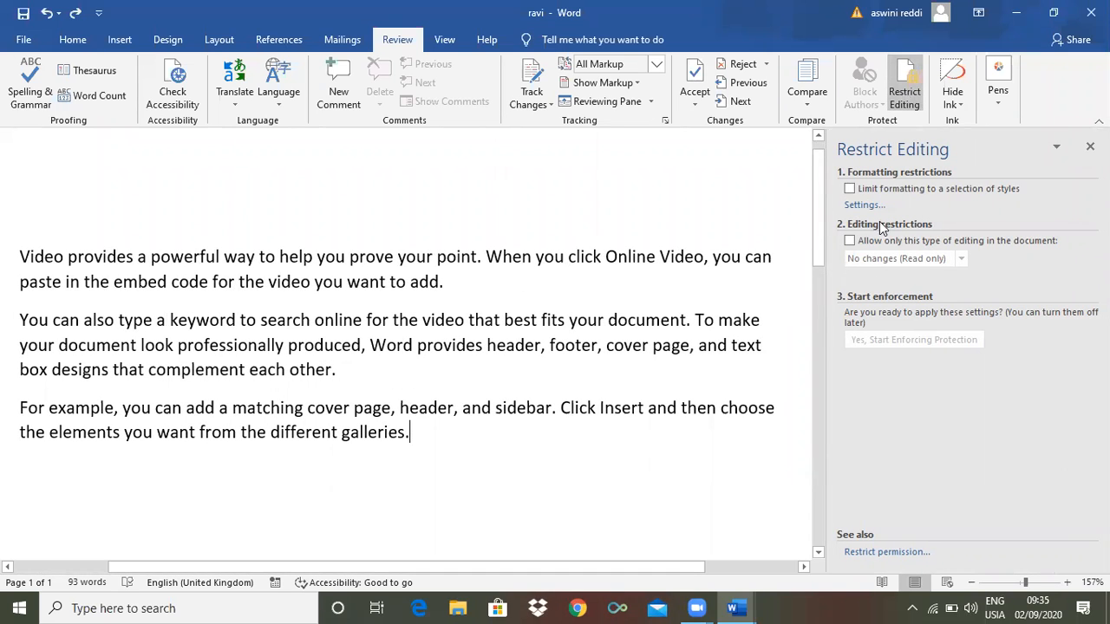
pyautogui.click(849, 188)
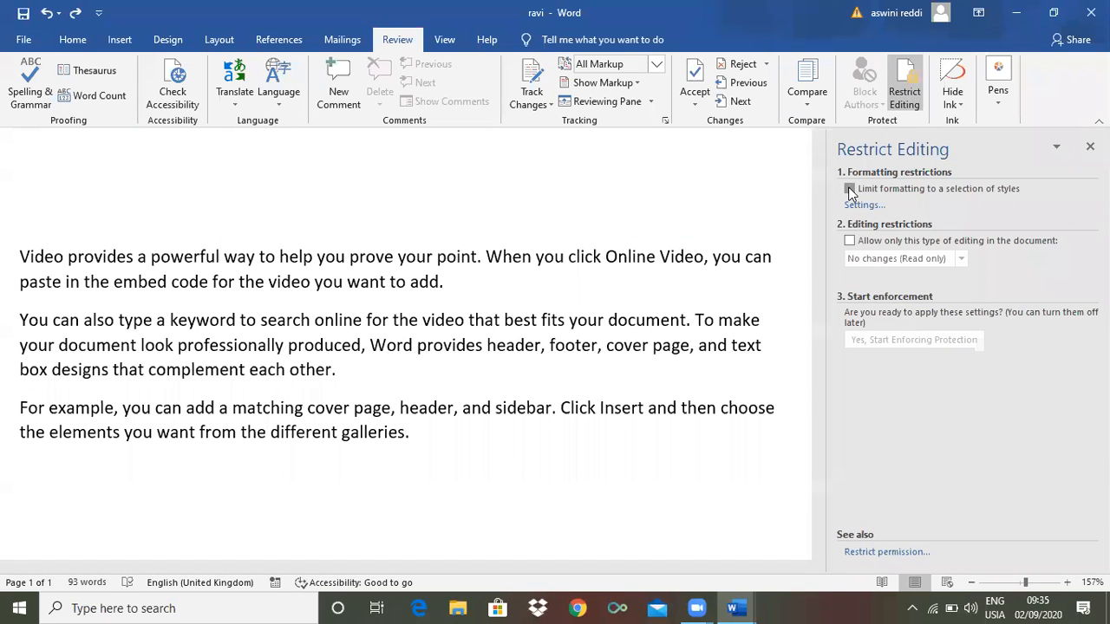
pyautogui.click(849, 241)
pyautogui.click(851, 349)
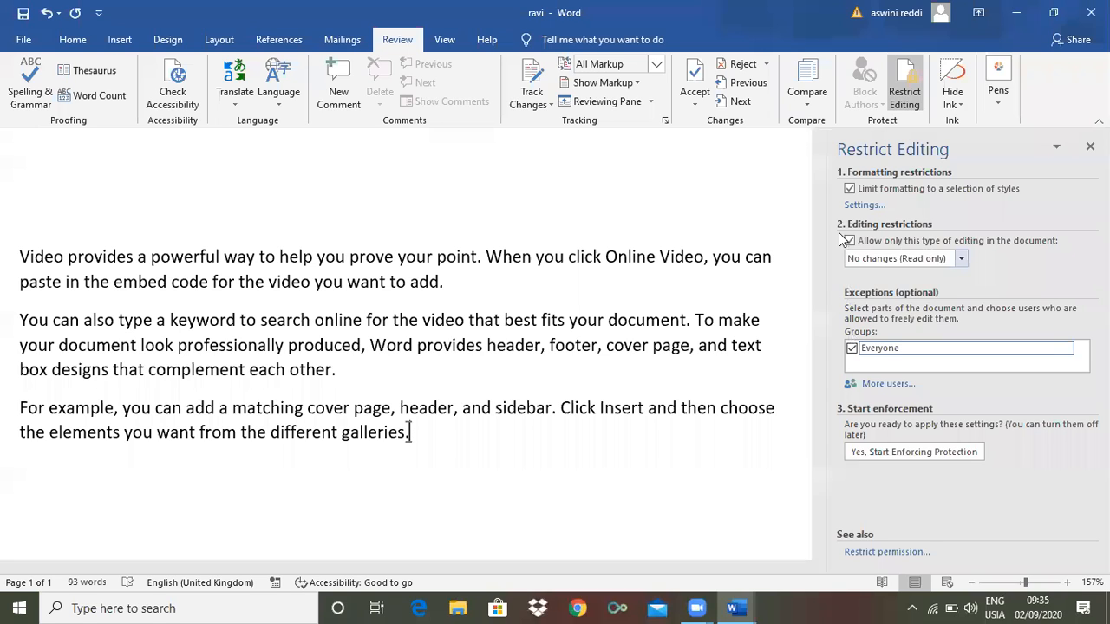
pyautogui.click(873, 451)
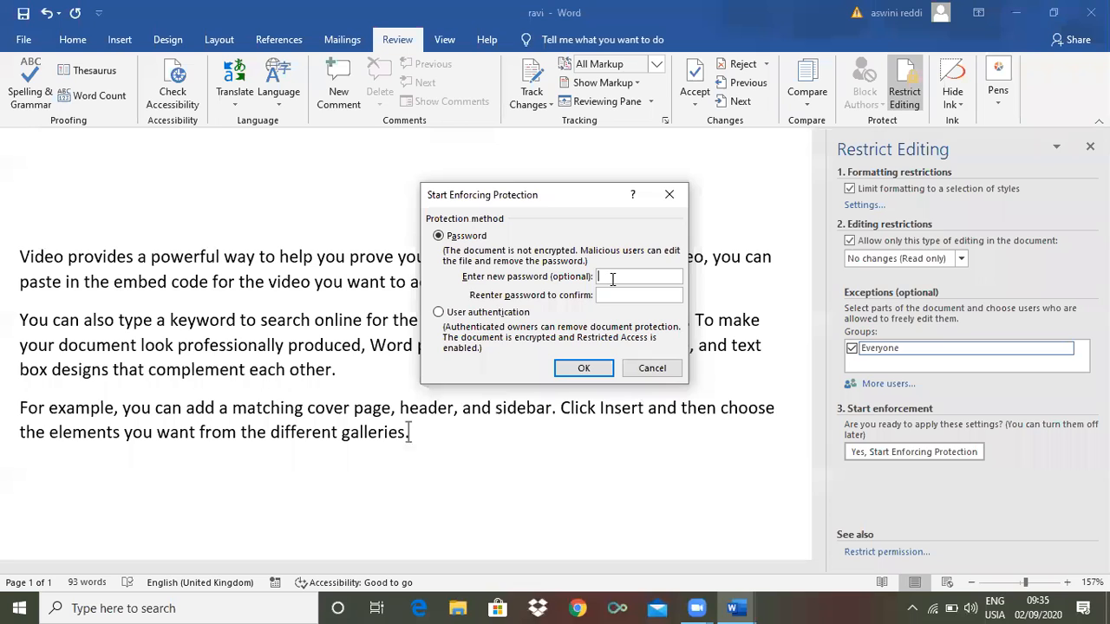
# Enter and confirm the protection password, then start enforcing the editing restrictions
pyautogui.write('123')
pyautogui.click(625, 300)
pyautogui.write('123')
pyautogui.click(582, 369)
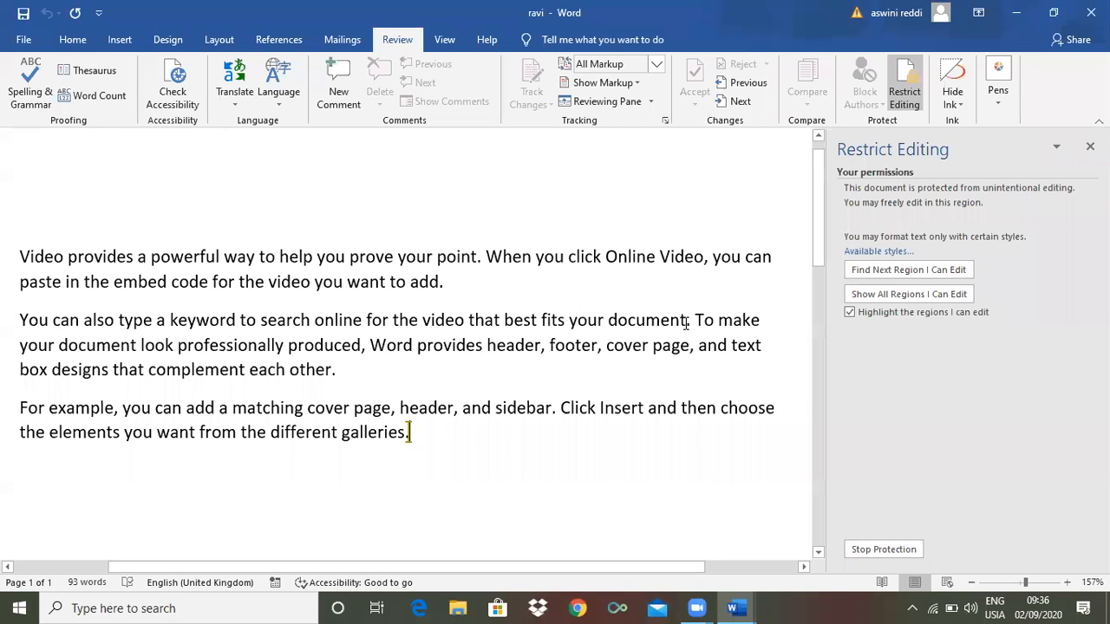
pyautogui.moveTo(686, 323); pyautogui.dragTo(569, 321)
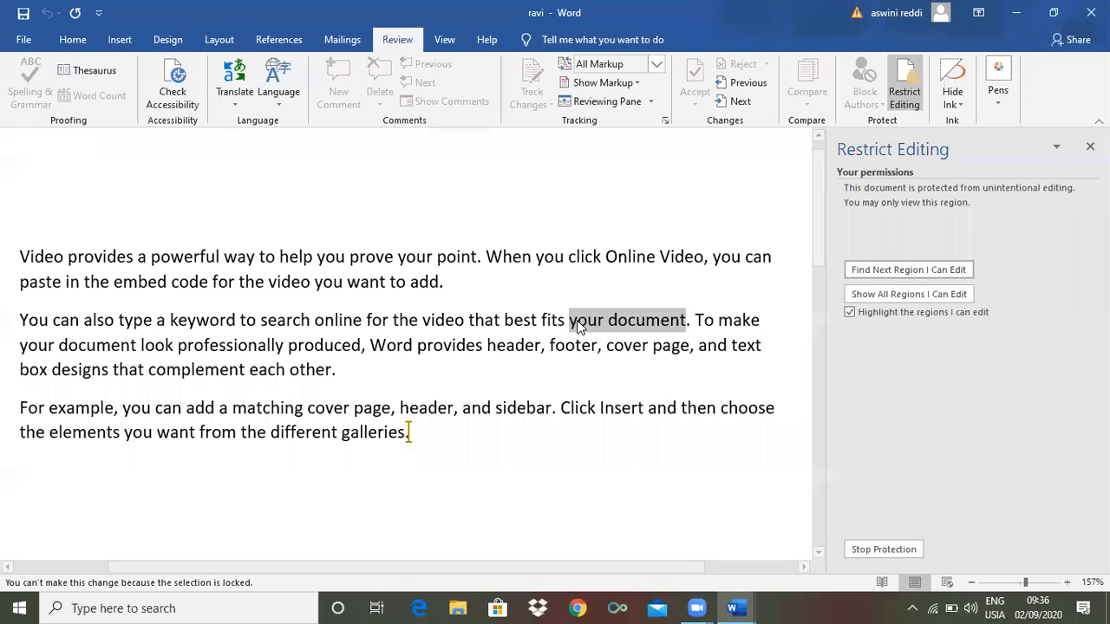
pyautogui.click(452, 326)
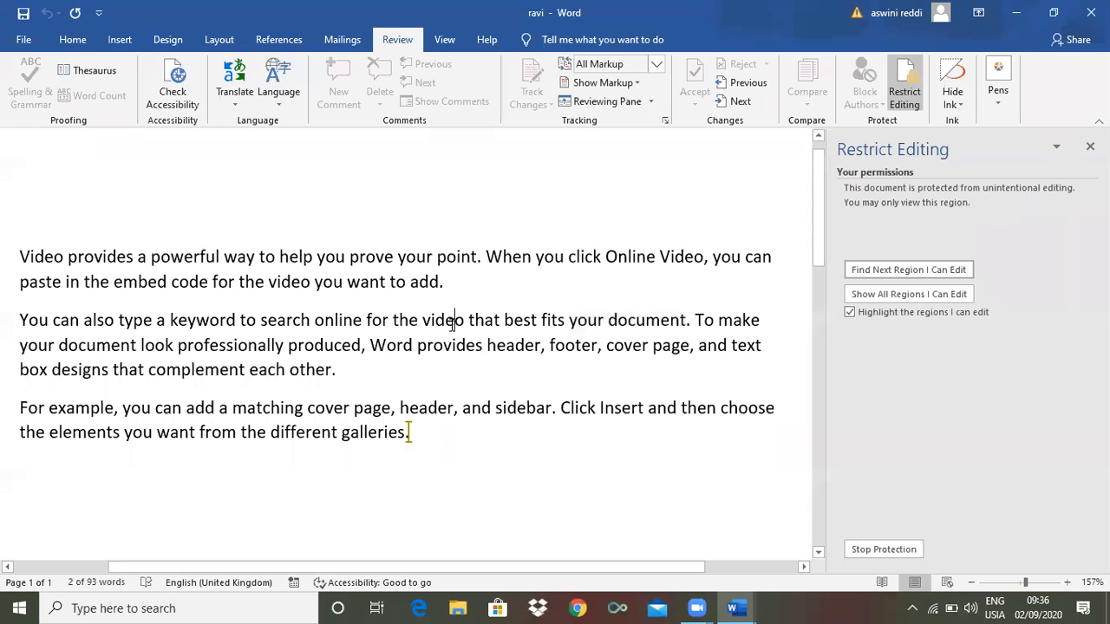
pyautogui.doubleClick(451, 326)
pyautogui.press('Delete')
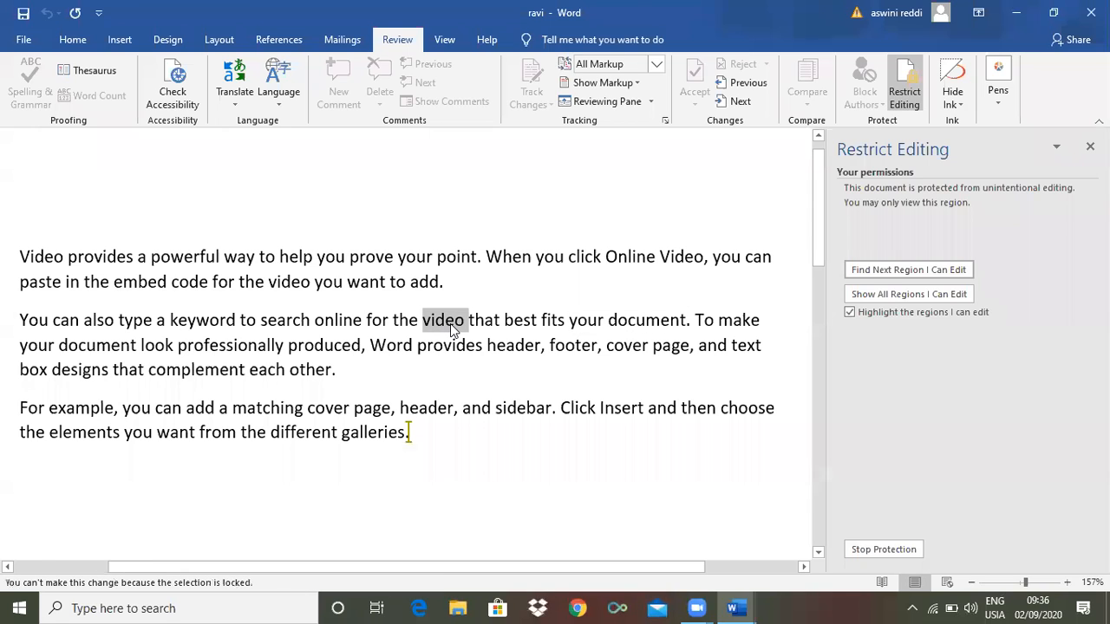
pyautogui.doubleClick(298, 323)
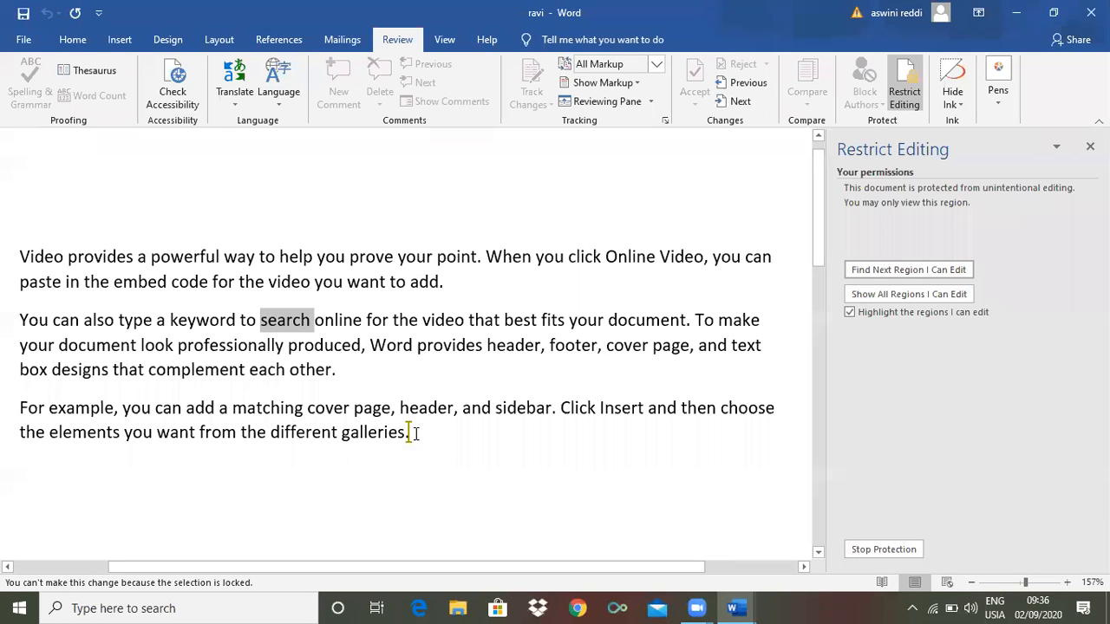
pyautogui.press('Delete')
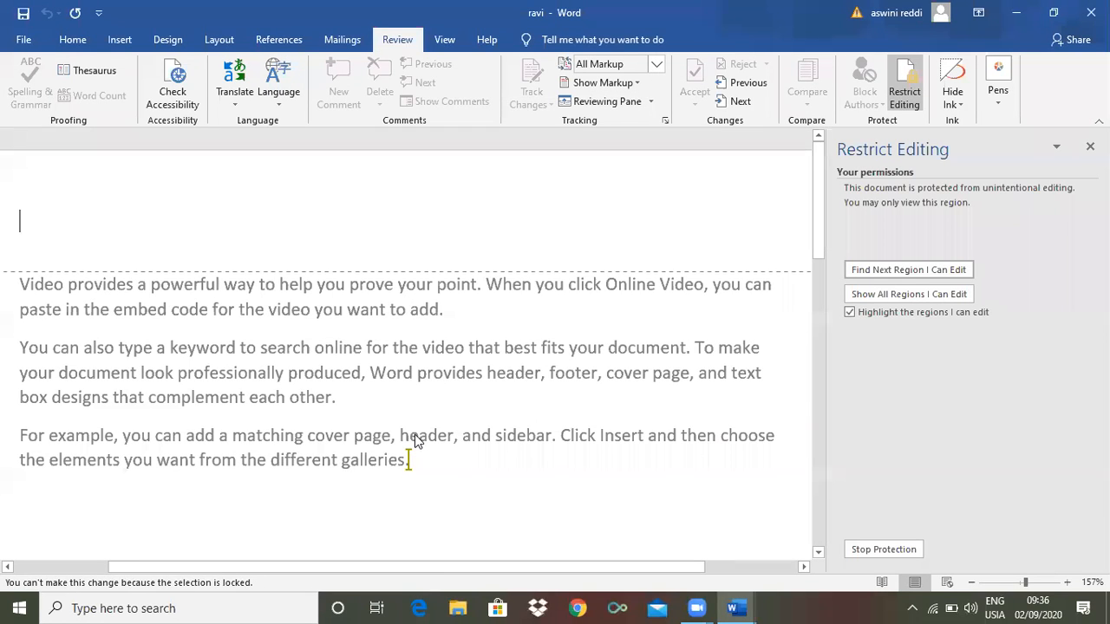
pyautogui.doubleClick(463, 478)
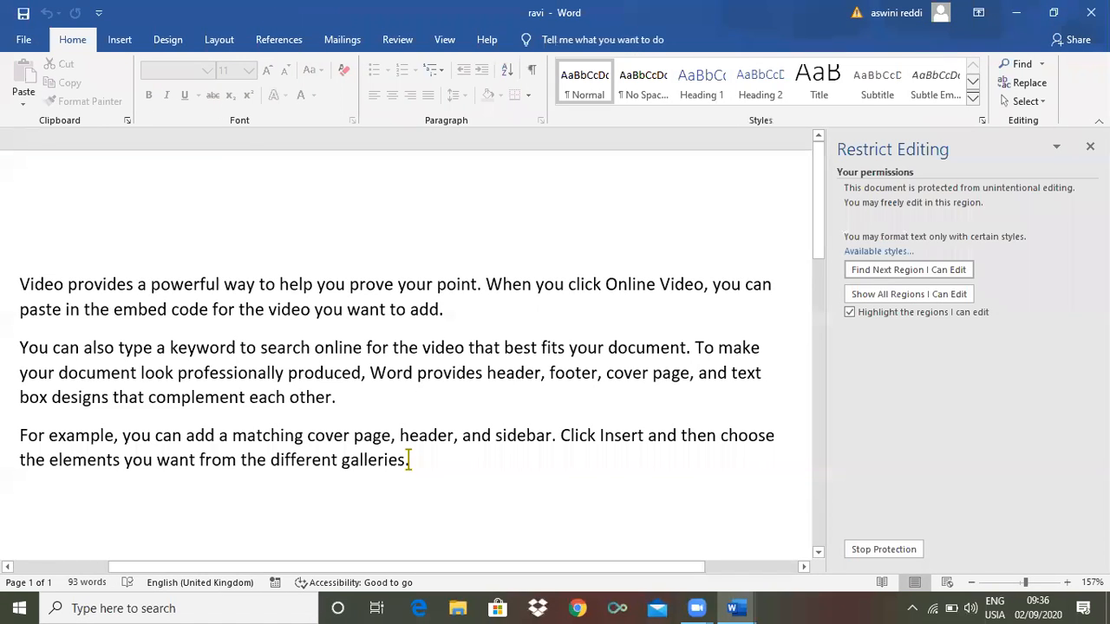
pyautogui.write('vbjbbjghvhv')
pyautogui.press('BackSpace')
pyautogui.press('BackSpace')
pyautogui.press('BackSpace')
pyautogui.press('BackSpace')
pyautogui.press('BackSpace')
pyautogui.press('BackSpace')
pyautogui.press('BackSpace')
pyautogui.press('BackSpace')
pyautogui.press('BackSpace')
pyautogui.press('BackSpace')
pyautogui.press('BackSpace')
pyautogui.press('BackSpace')
pyautogui.moveTo(547, 374); pyautogui.dragTo(453, 373)
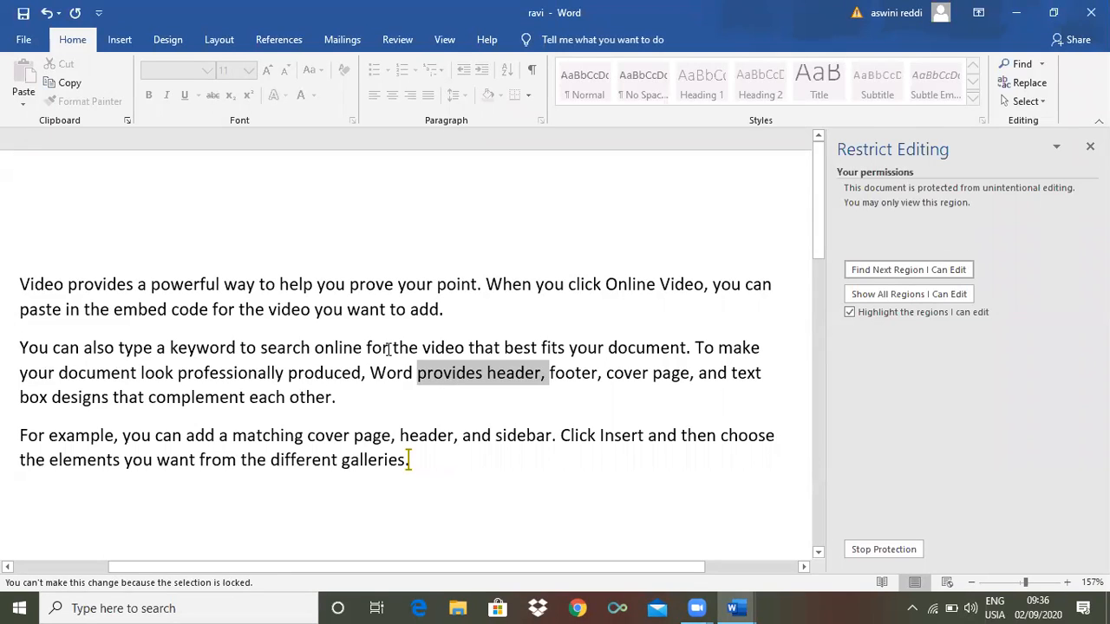
pyautogui.doubleClick(381, 347)
pyautogui.moveTo(346, 350); pyautogui.dragTo(327, 354)
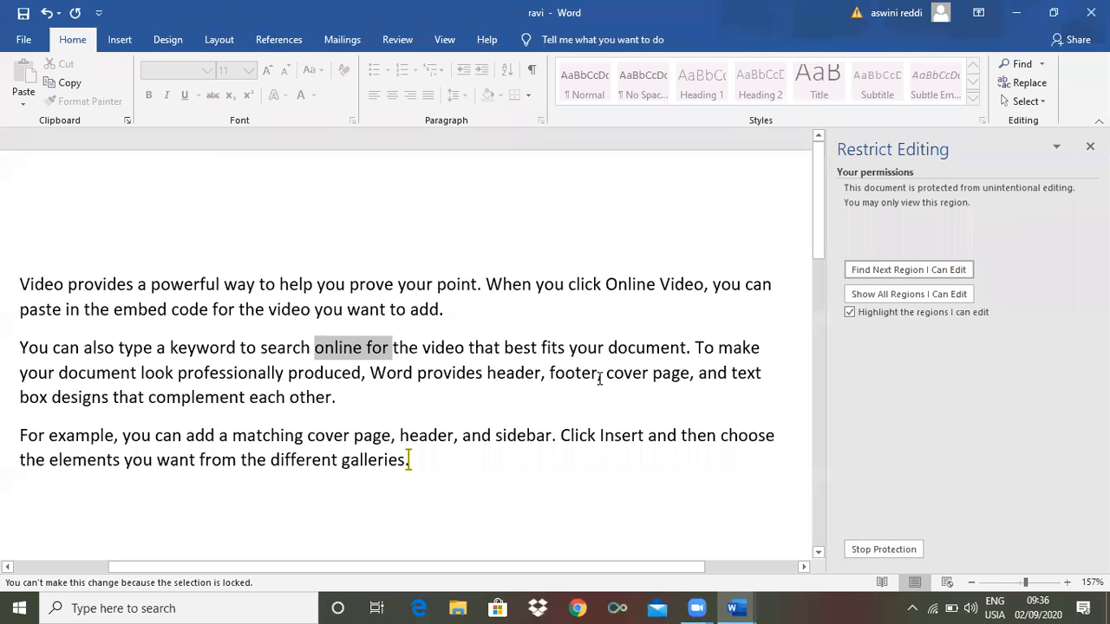
pyautogui.click(422, 461)
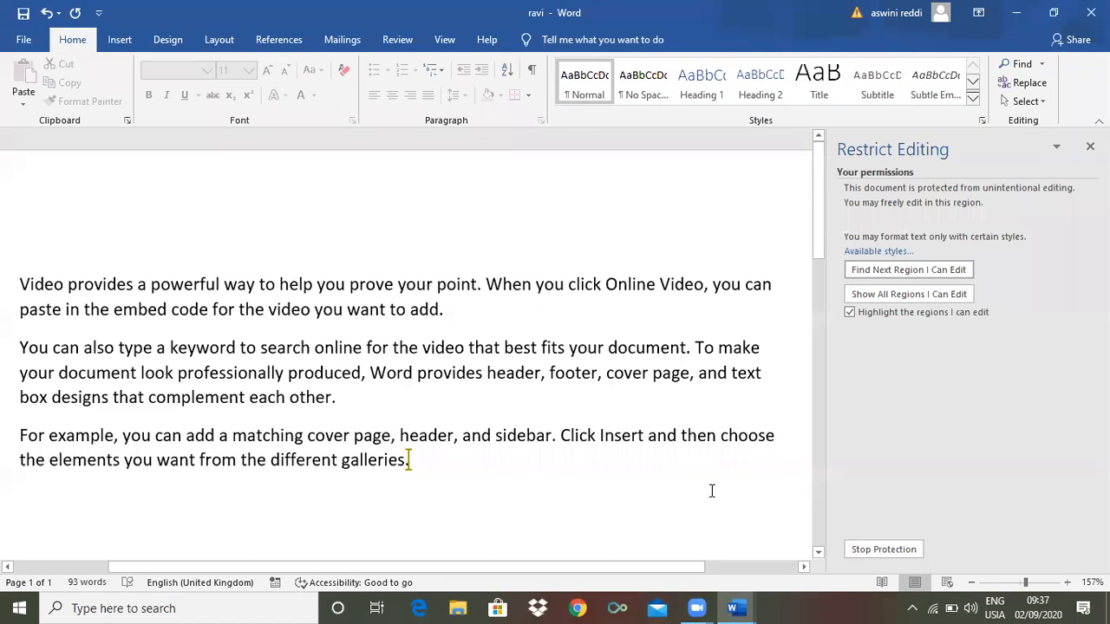
# Stop protection by entering the document's password in the Unprotect Document dialog
pyautogui.click(879, 549)
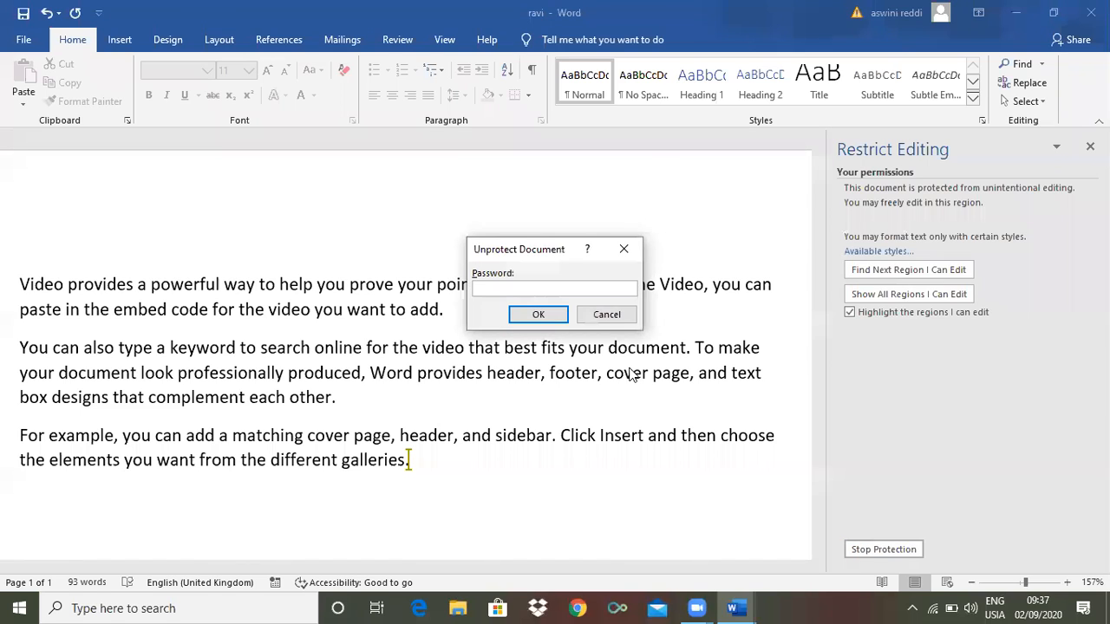
pyautogui.write('123')
pyautogui.click(537, 315)
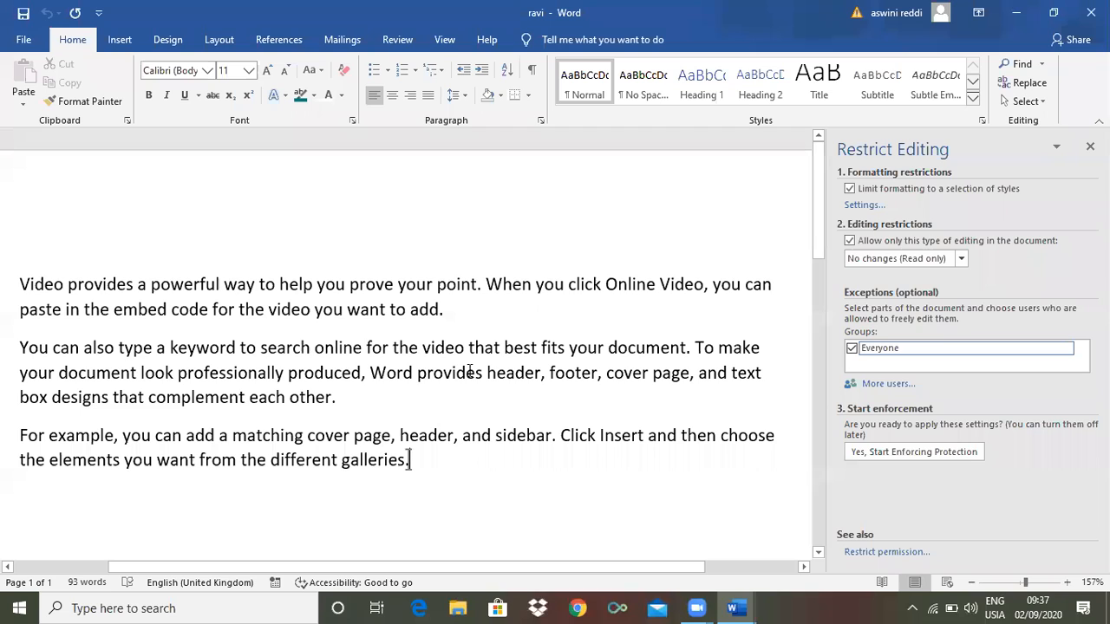
# Test editing by typing 'bjkjgv' after 'each other.' and deleting it
pyautogui.click(478, 417)
pyautogui.write('bjkjgv')
pyautogui.press('BackSpace')
pyautogui.press('BackSpace')
pyautogui.press('BackSpace')
pyautogui.press('BackSpace')
pyautogui.press('BackSpace')
pyautogui.press('BackSpace')
pyautogui.doubleClick(443, 349)
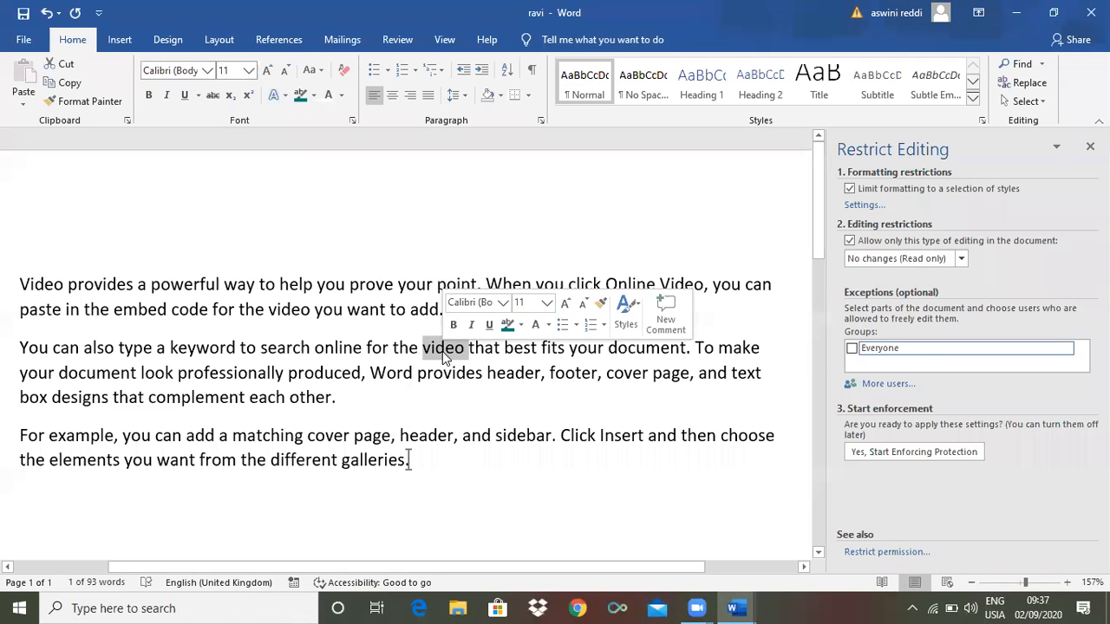
pyautogui.press('Delete')
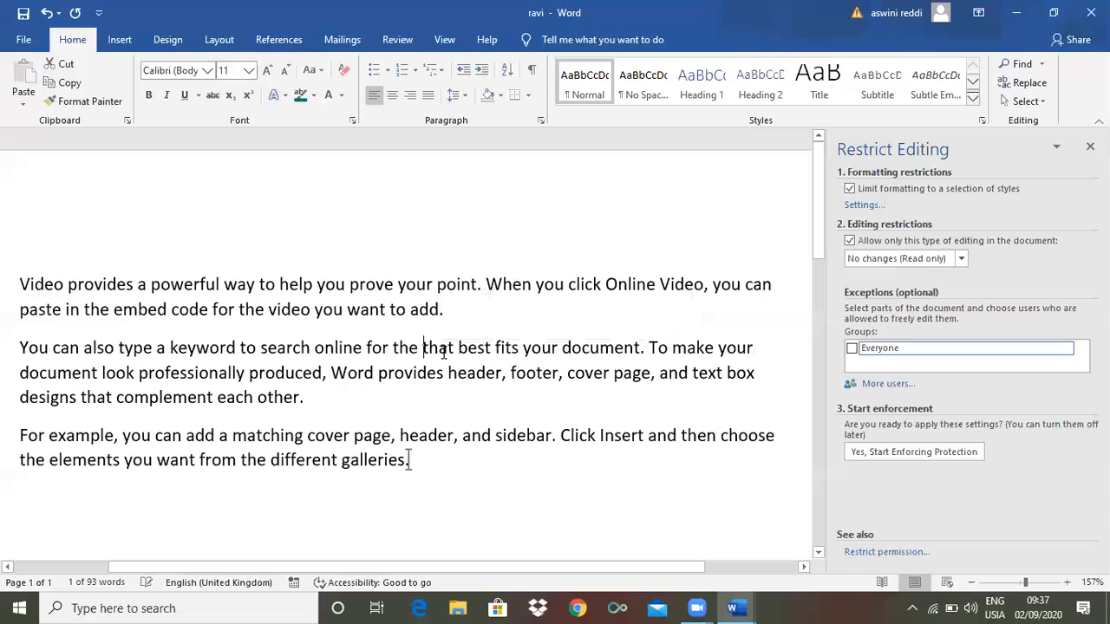
pyautogui.press('BackSpace')
pyautogui.press('BackSpace')
pyautogui.press('BackSpace')
pyautogui.press('BackSpace')
pyautogui.press('BackSpace')
pyautogui.press('BackSpace')
pyautogui.press('BackSpace')
pyautogui.press('BackSpace')
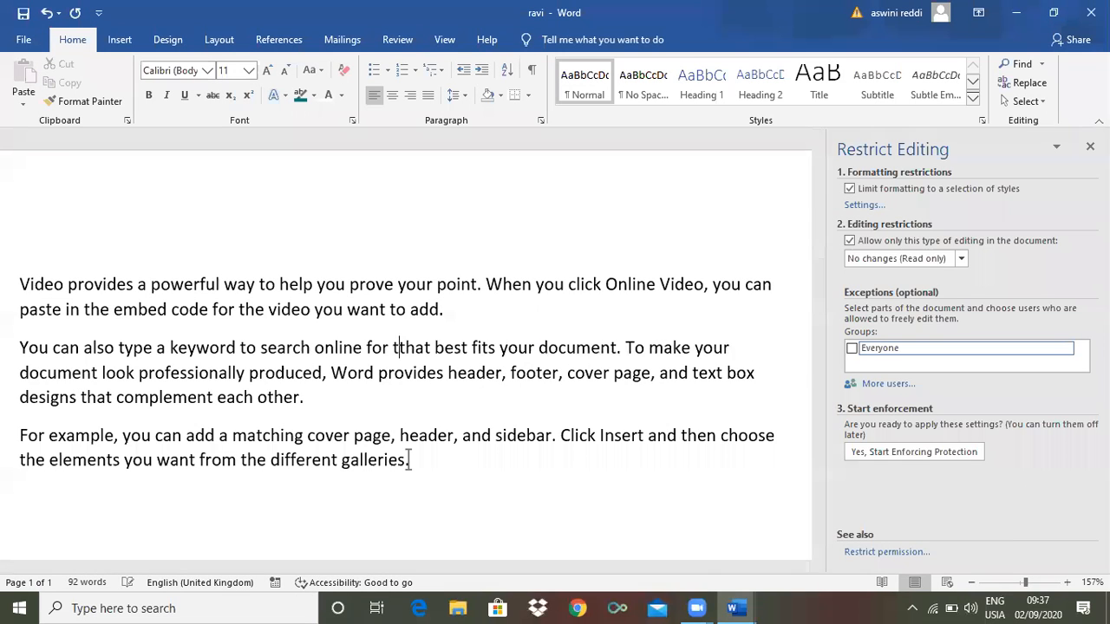
pyautogui.press('BackSpace')
pyautogui.press('BackSpace')
pyautogui.press('BackSpace')
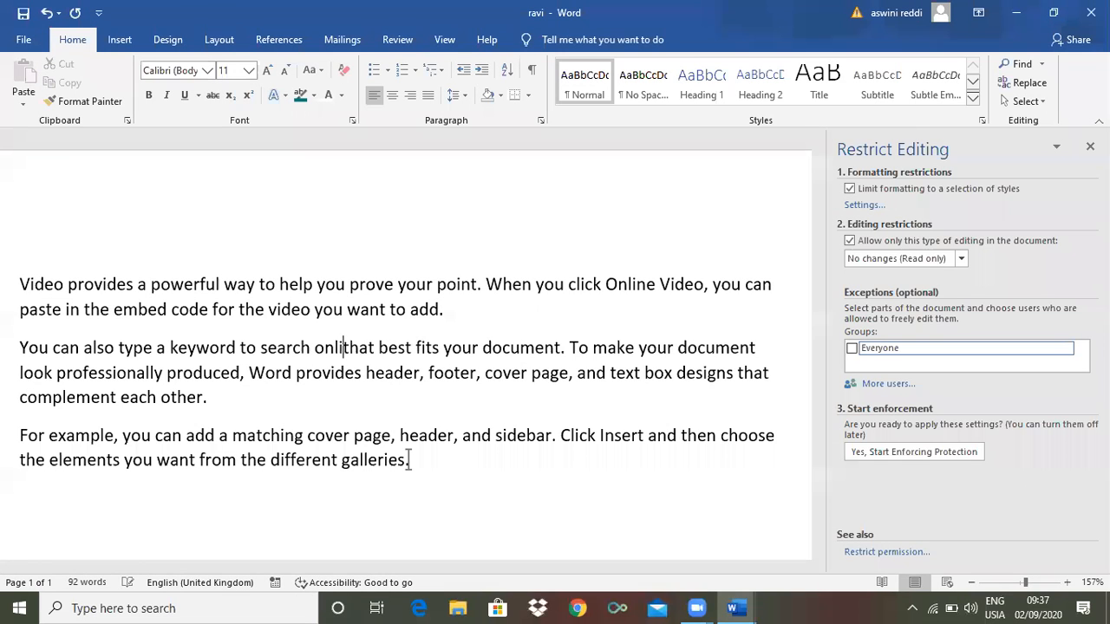
pyautogui.press('BackSpace')
pyautogui.press('BackSpace')
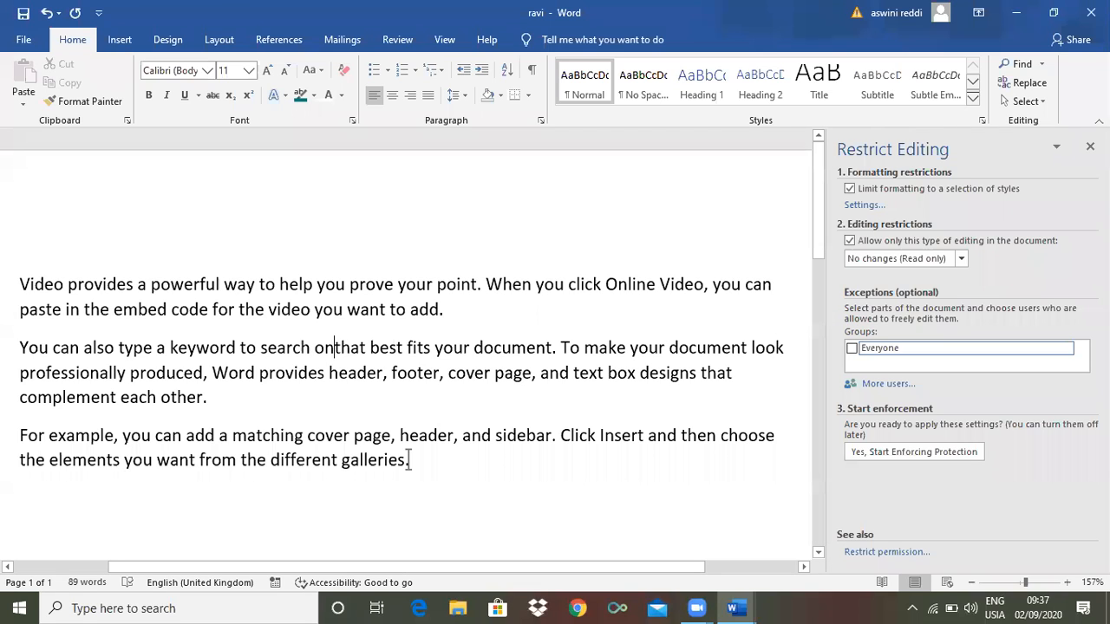
pyautogui.press('BackSpace')
pyautogui.press('BackSpace')
pyautogui.press('BackSpace')
pyautogui.press('BackSpace')
pyautogui.press('BackSpace')
pyautogui.press('BackSpace')
pyautogui.press('BackSpace')
pyautogui.press('BackSpace')
pyautogui.press('BackSpace')
pyautogui.press('BackSpace')
pyautogui.press('BackSpace')
pyautogui.press('BackSpace')
pyautogui.press('BackSpace')
pyautogui.press('BackSpace')
pyautogui.press('BackSpace')
pyautogui.press('BackSpace')
pyautogui.press('BackSpace')
pyautogui.press('BackSpace')
pyautogui.press('BackSpace')
pyautogui.press('BackSpace')
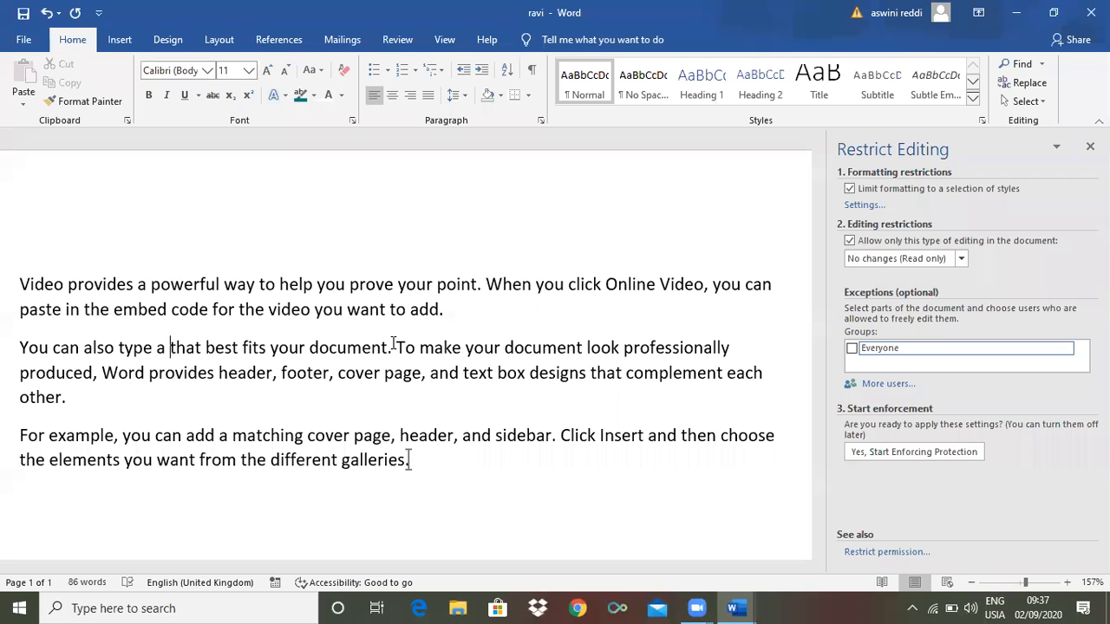
pyautogui.write('keywor')
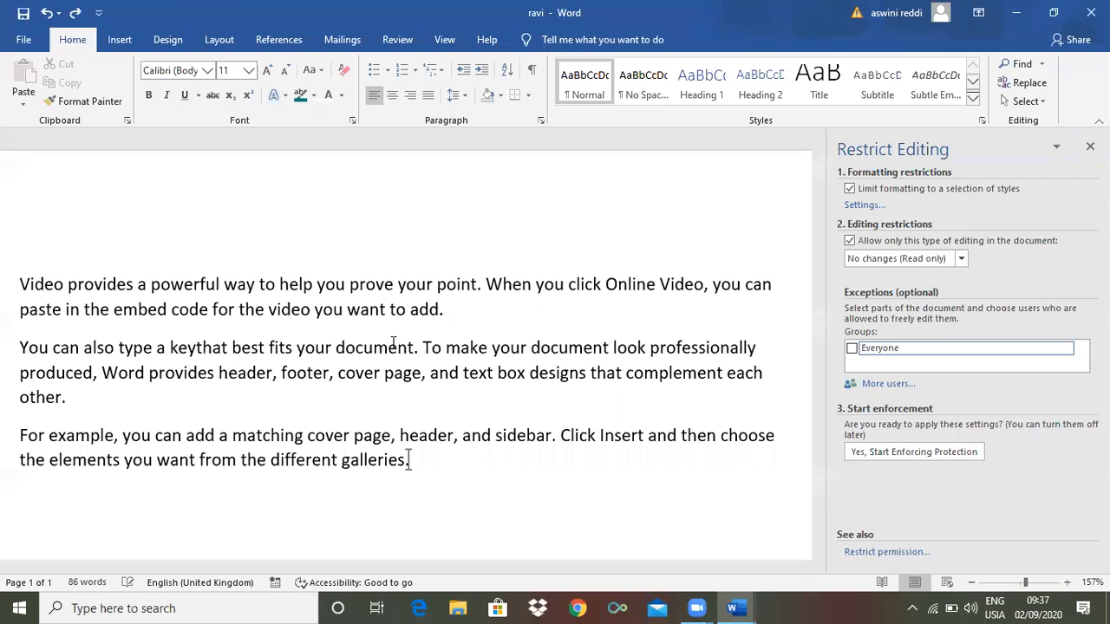
pyautogui.write('d to search online')
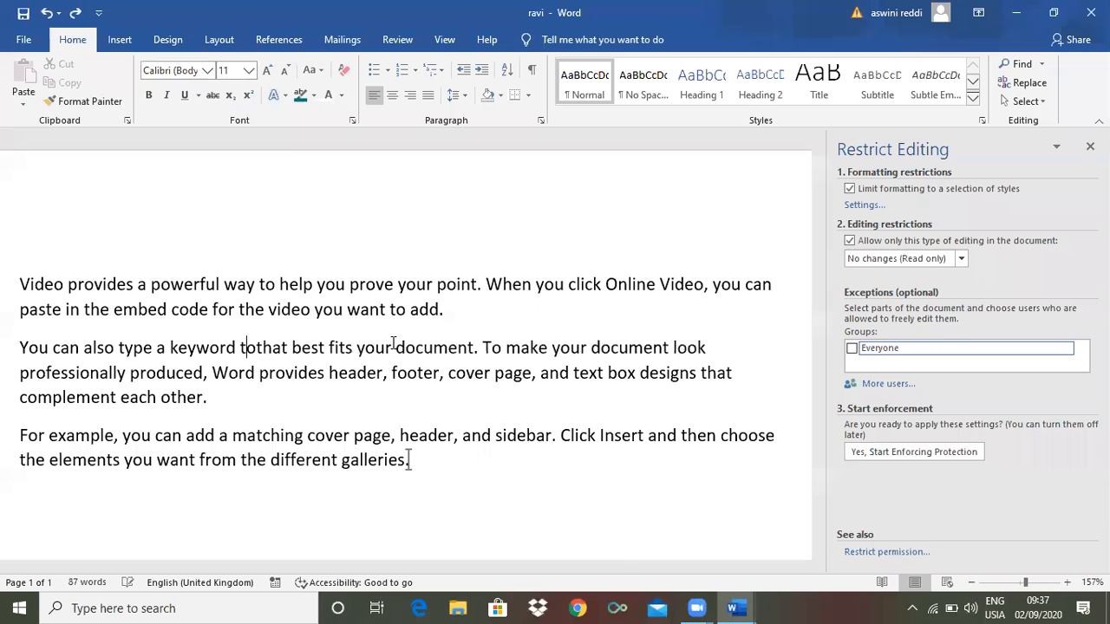
pyautogui.write(' for')
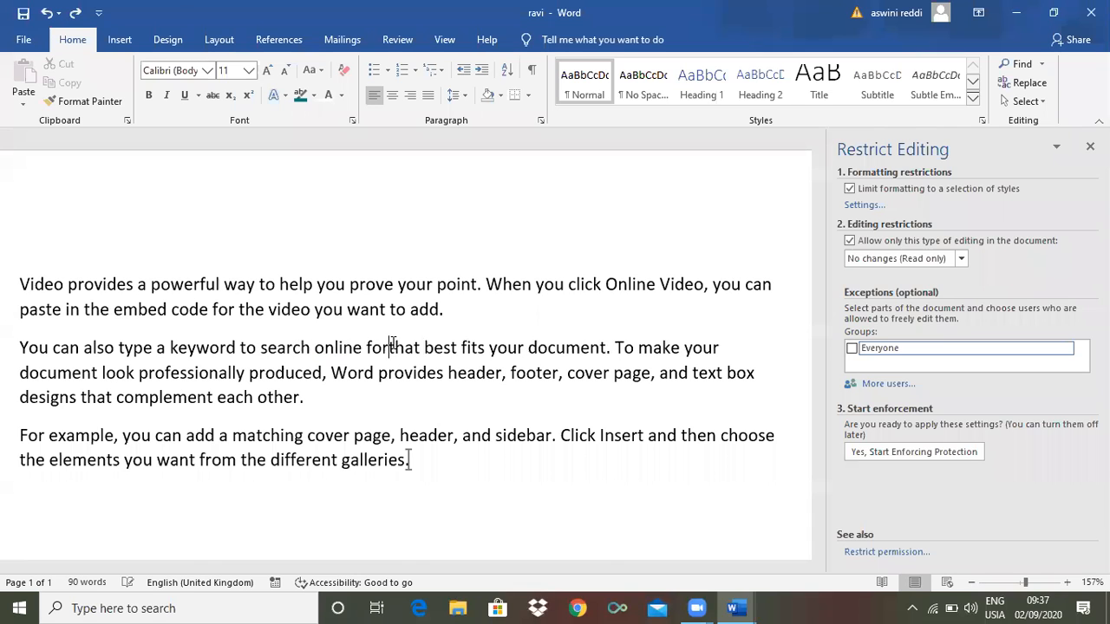
pyautogui.hotkey('ctrl', 'z')
pyautogui.hotkey('ctrl', 'z')
pyautogui.hotkey('ctrl', 'z')
pyautogui.hotkey('ctrl', 'z')
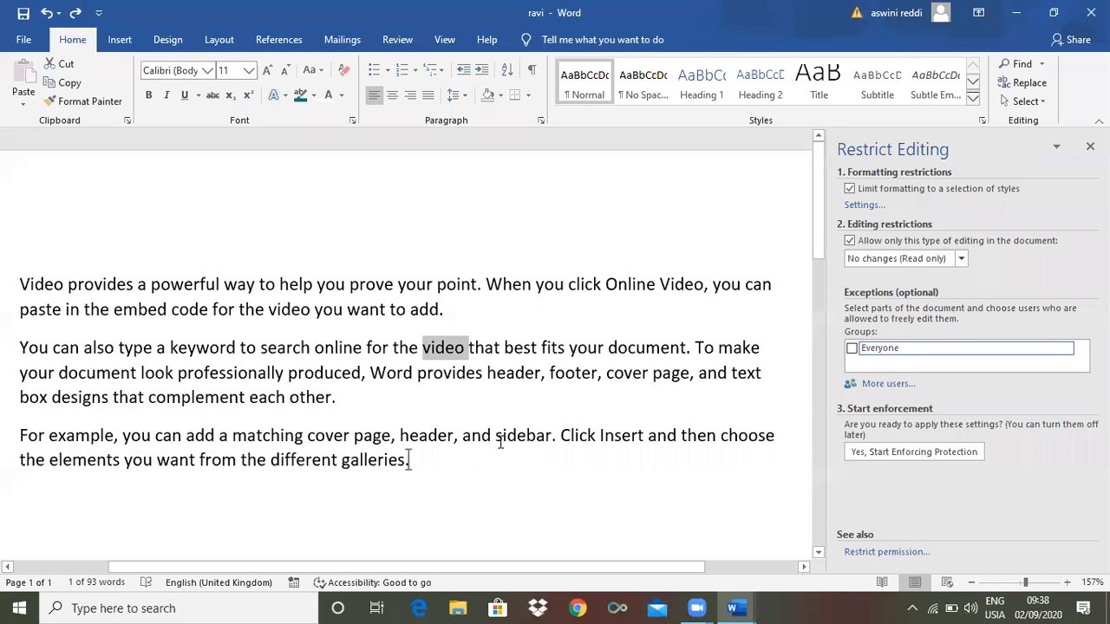
pyautogui.click(444, 468)
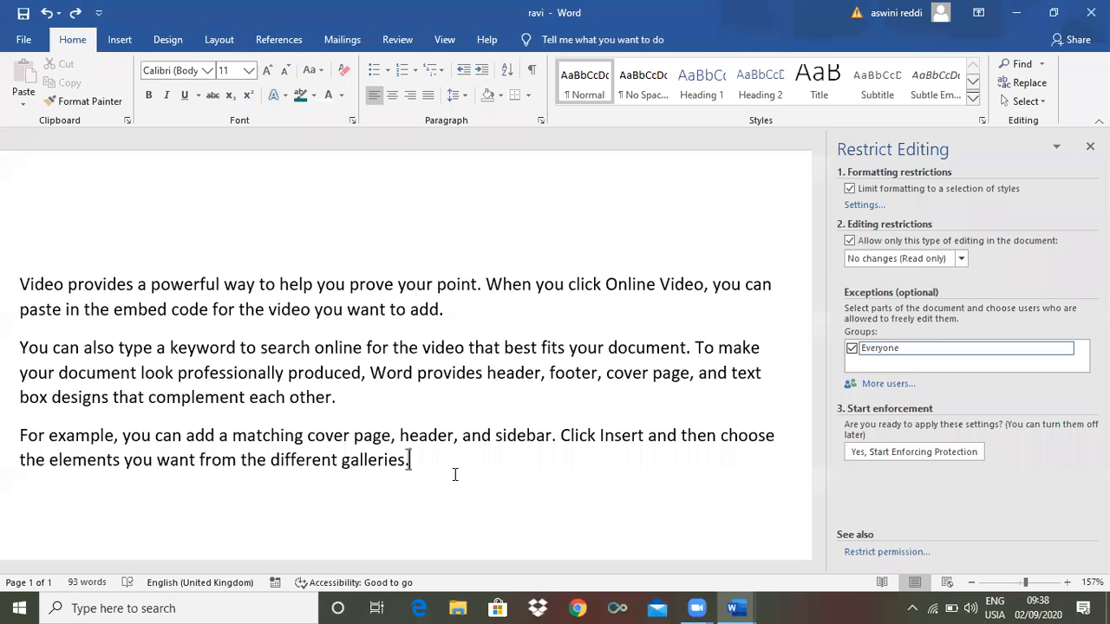
# Add and undo an empty paragraph, then show the Review tab's Pens gallery
pyautogui.press('Return')
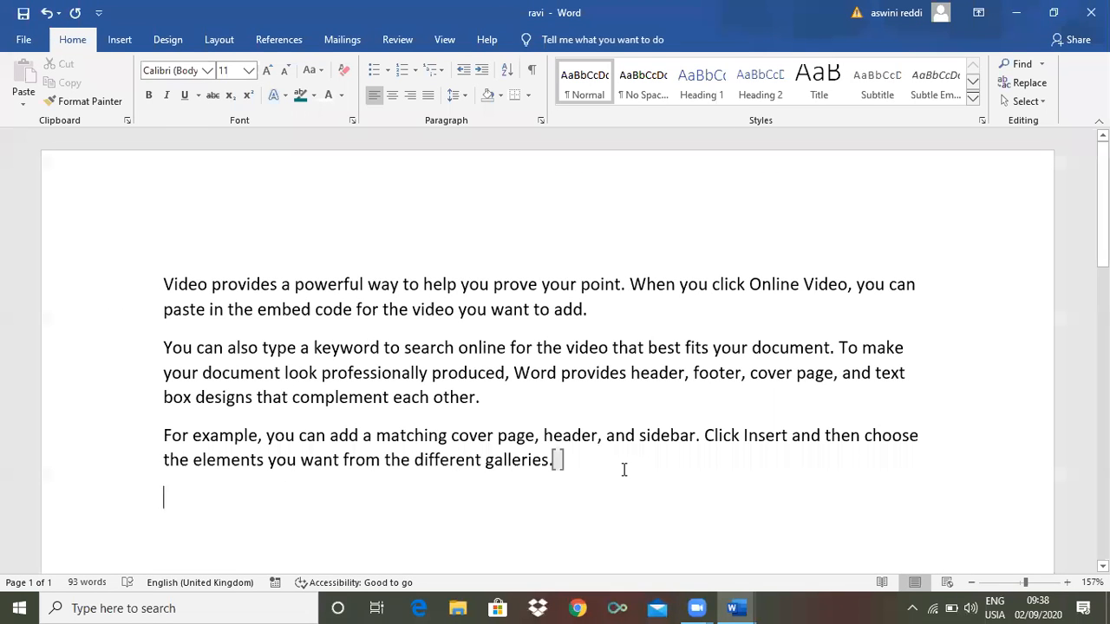
pyautogui.hotkey('ctrl', 'z')
pyautogui.click(388, 47)
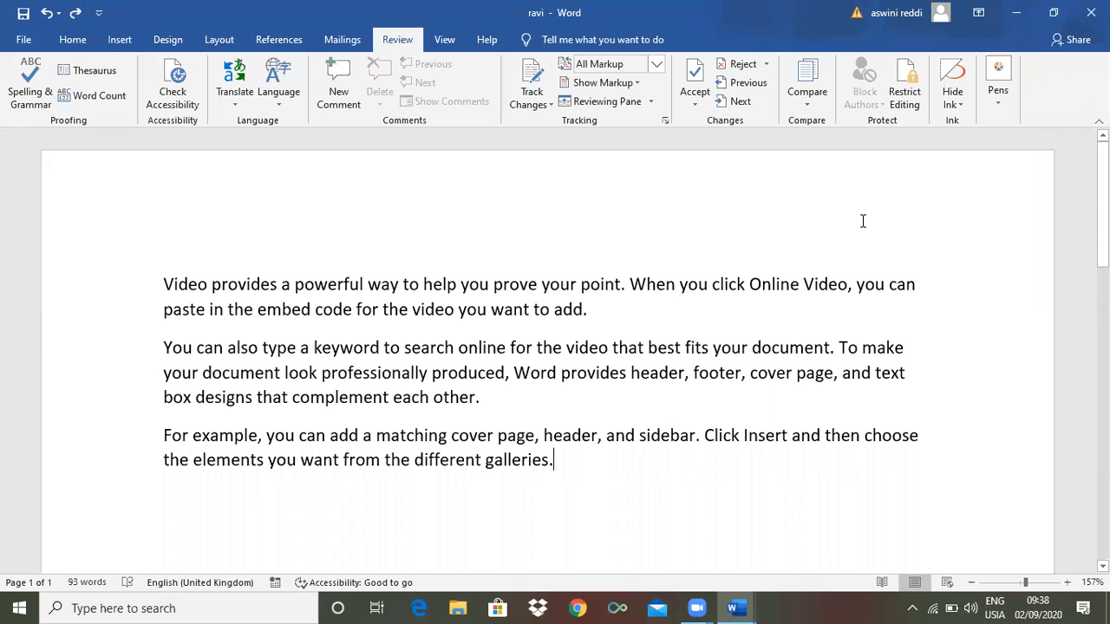
pyautogui.click(995, 104)
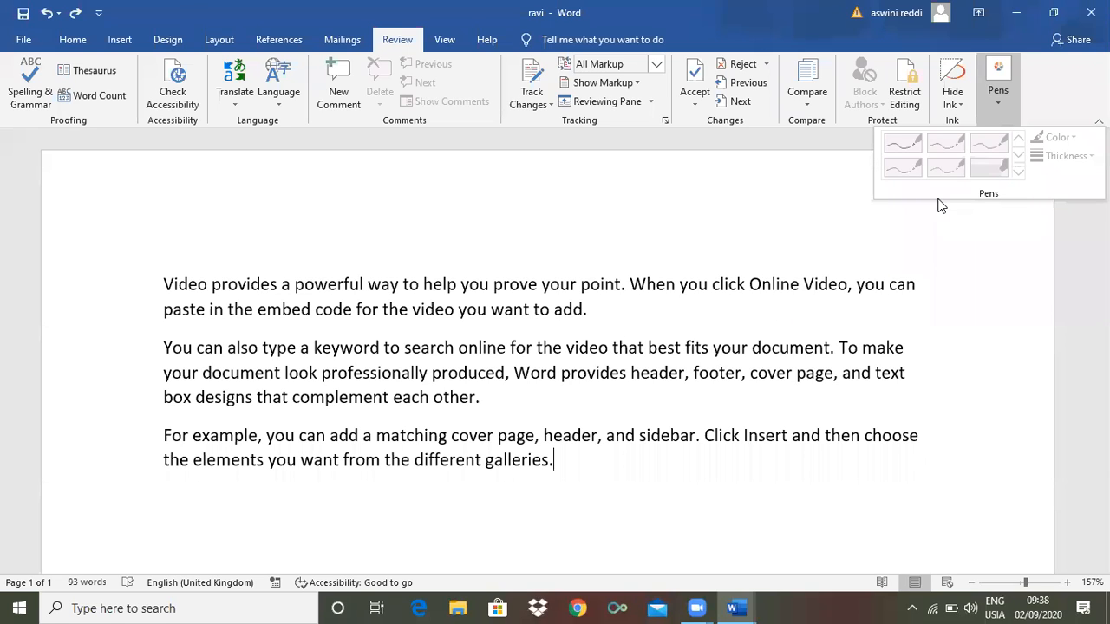
# Choose Hide Ink from the Review tab's Hide Ink menu, then show the View tab
pyautogui.click(844, 258)
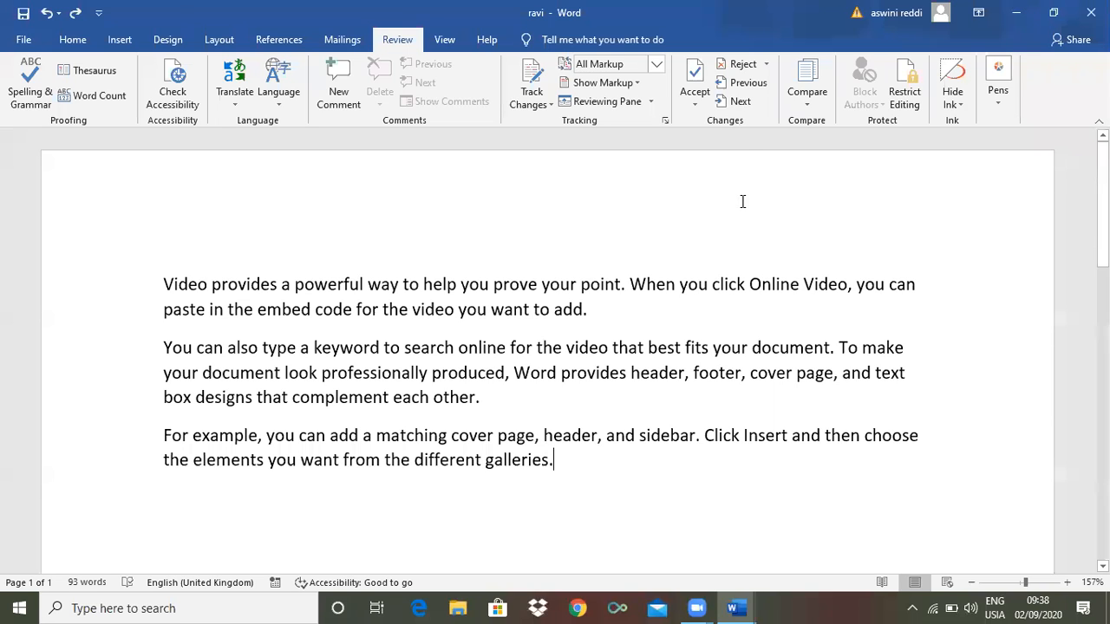
pyautogui.click(959, 106)
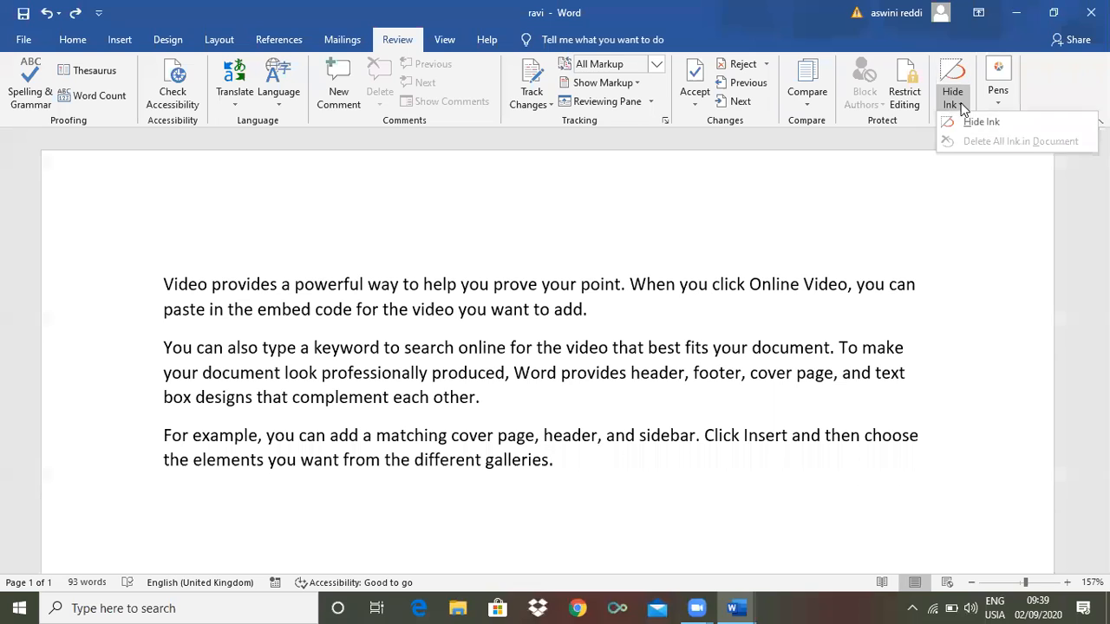
pyautogui.click(863, 166)
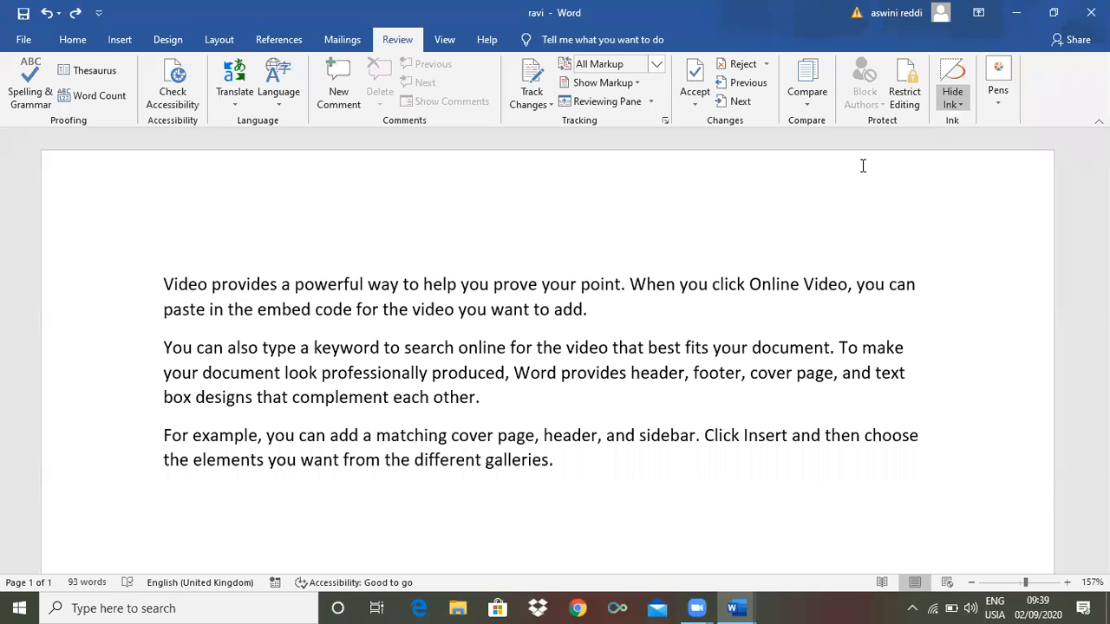
pyautogui.click(995, 98)
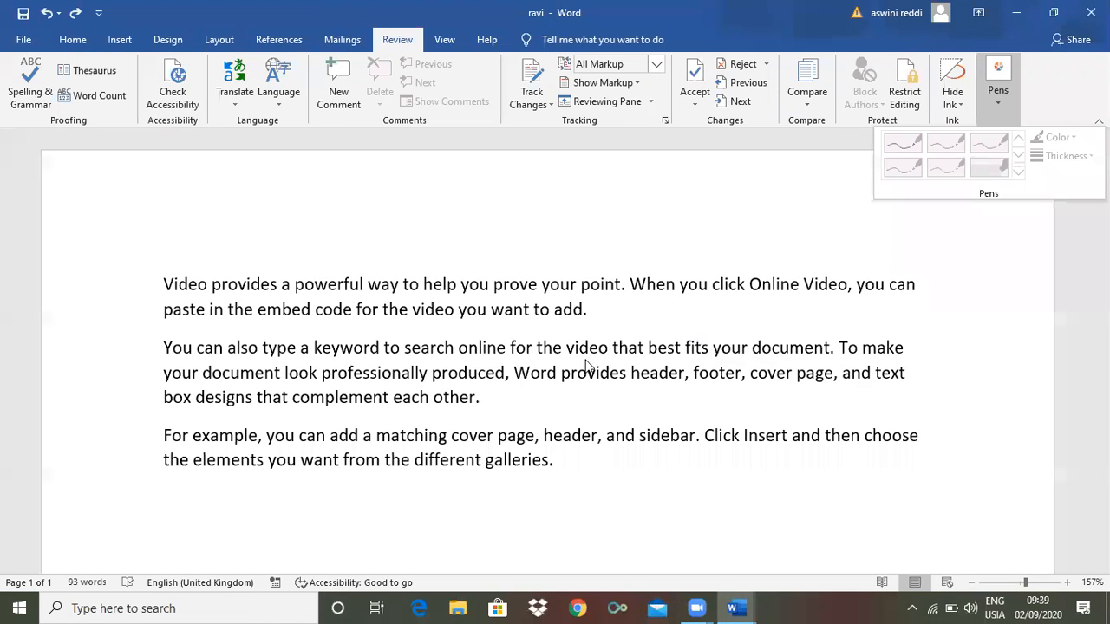
pyautogui.click(957, 103)
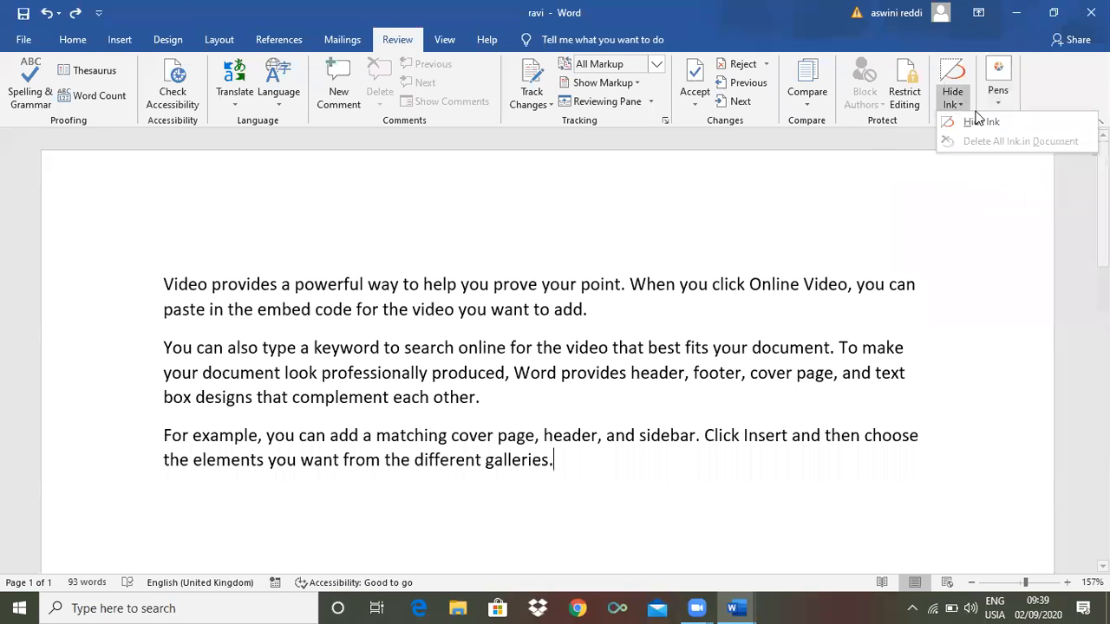
pyautogui.click(985, 121)
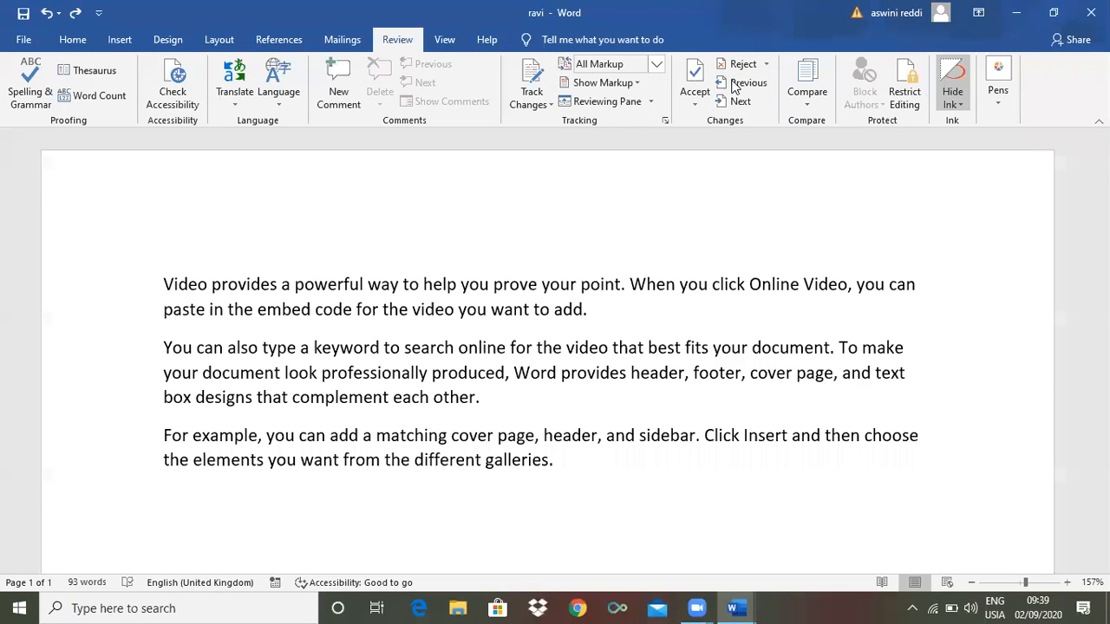
pyautogui.click(440, 40)
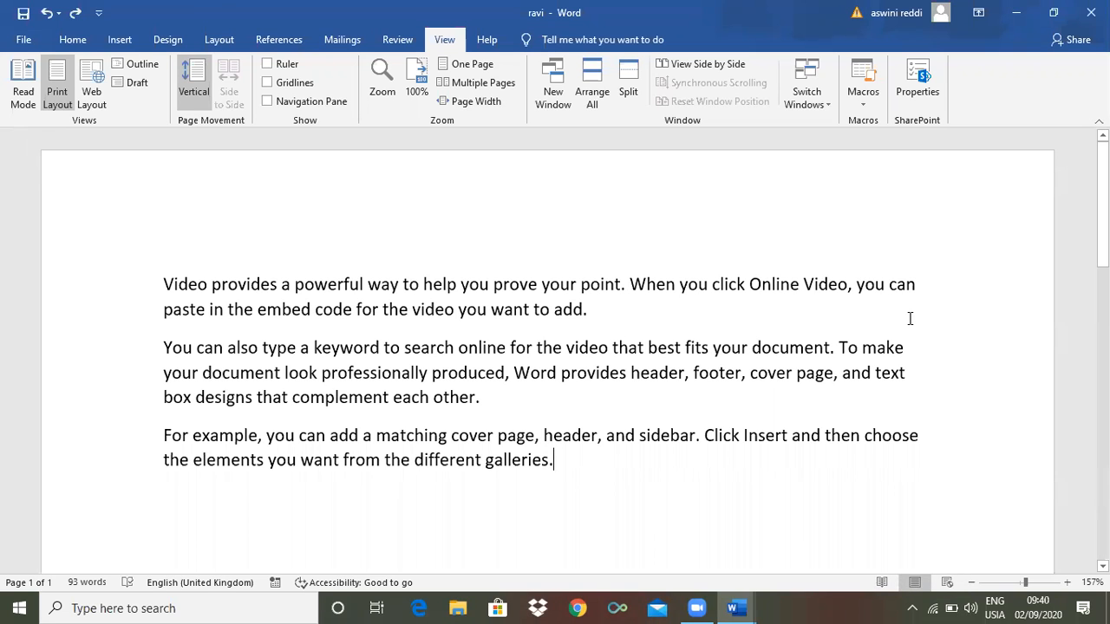
# Minimize the ravi and raju windows and open ms office3 from the desktop
pyautogui.click(1014, 16)
pyautogui.click(1014, 15)
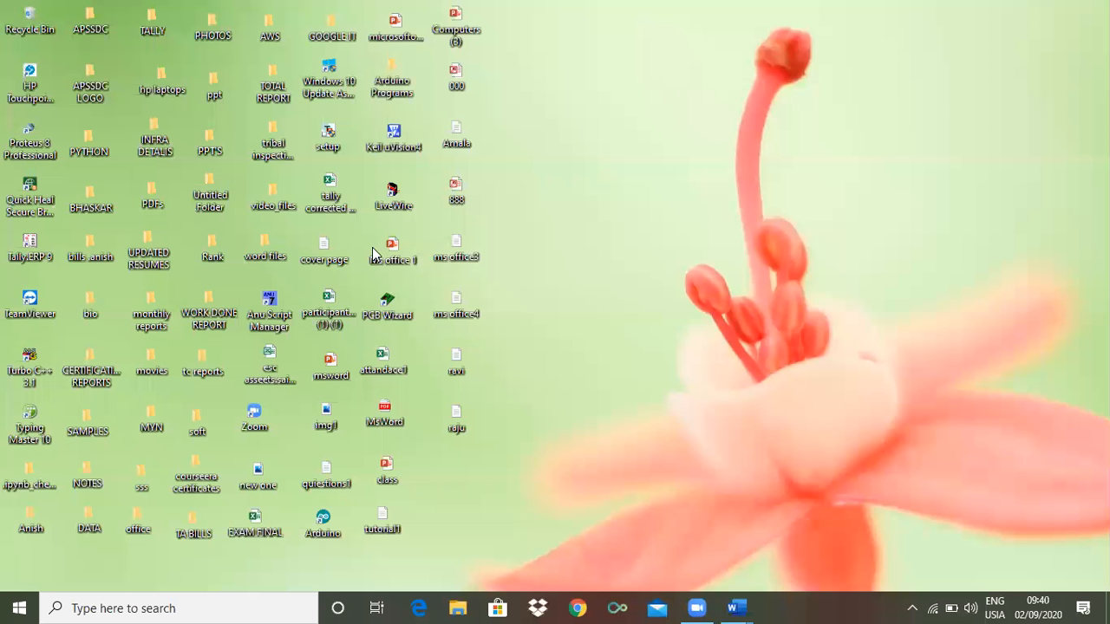
pyautogui.doubleClick(454, 252)
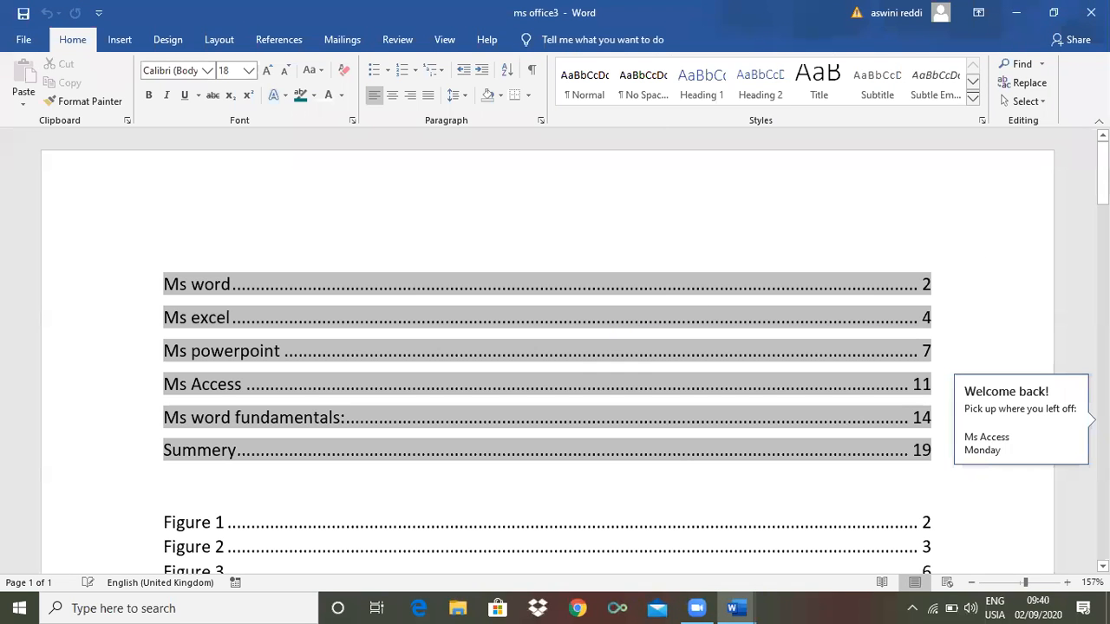
# Scroll through ms office3's contents, figure, equation and table lists
pyautogui.moveTo(1102, 173); pyautogui.dragTo(1103, 431)
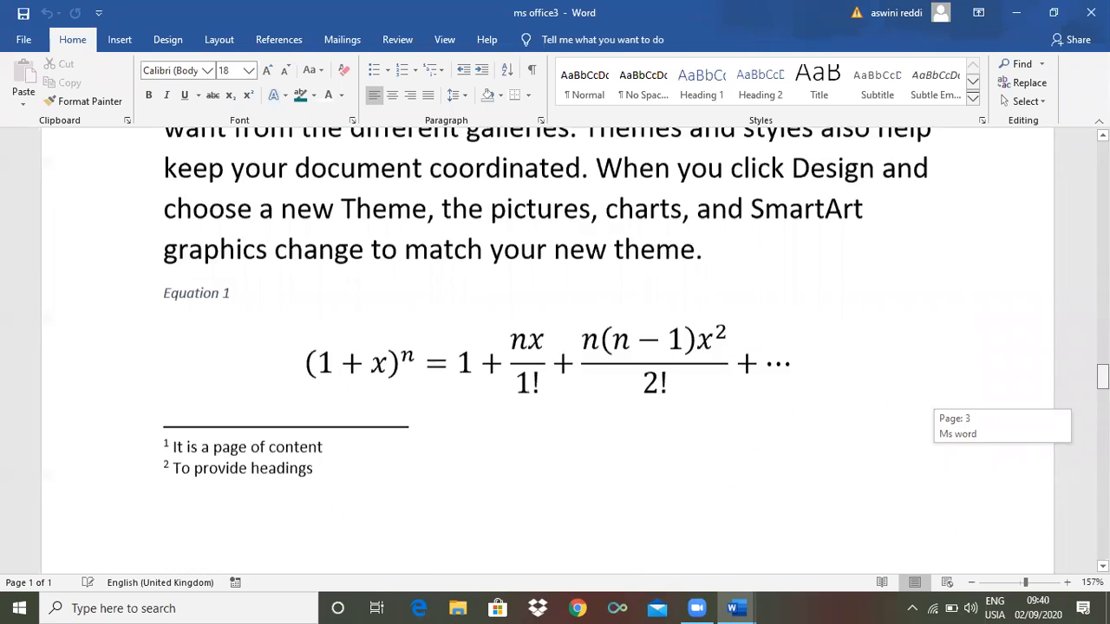
pyautogui.scroll(1, 1039, 364)
pyautogui.scroll(-8, 1039, 364)
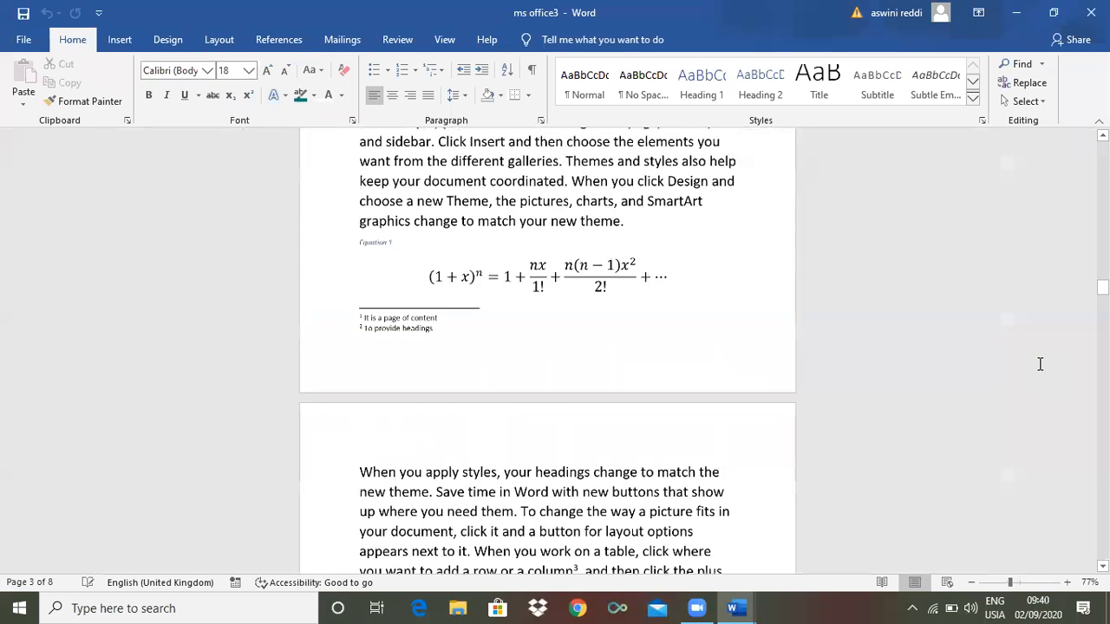
pyautogui.moveTo(1103, 300); pyautogui.dragTo(1102, 161)
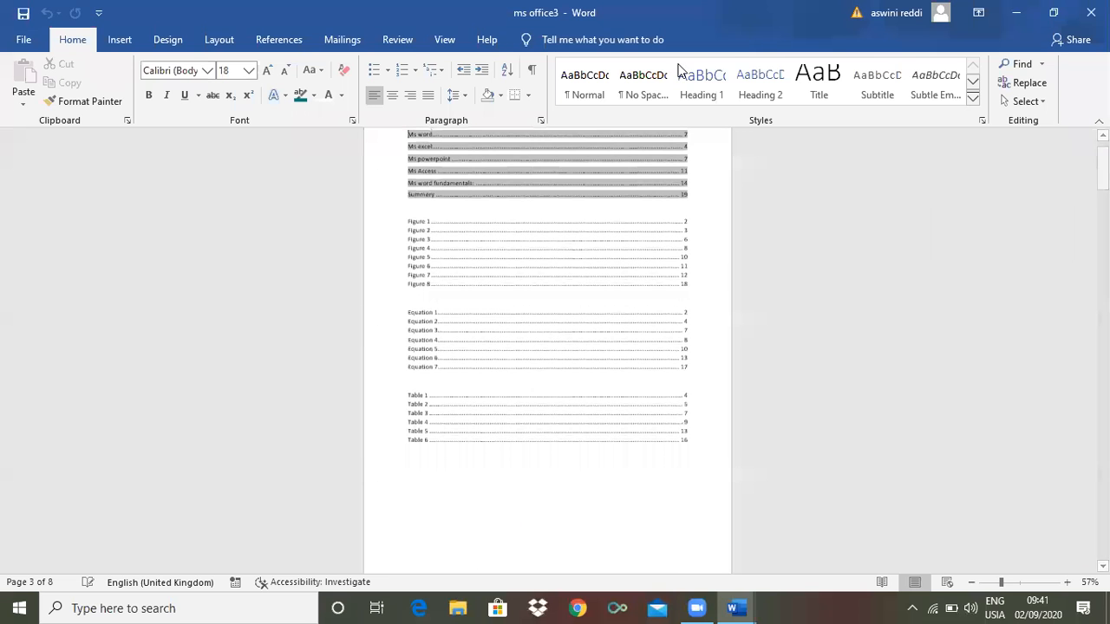
# Show the View tab for ms office3 and scroll down to page 3
pyautogui.click(445, 40)
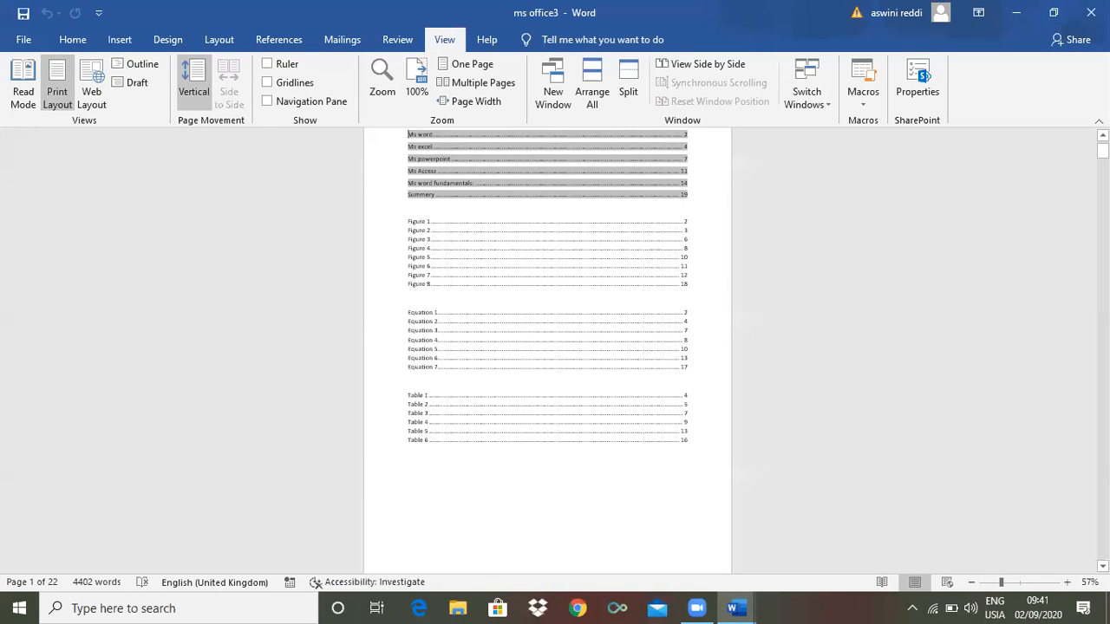
pyautogui.moveTo(1102, 149); pyautogui.dragTo(1102, 206)
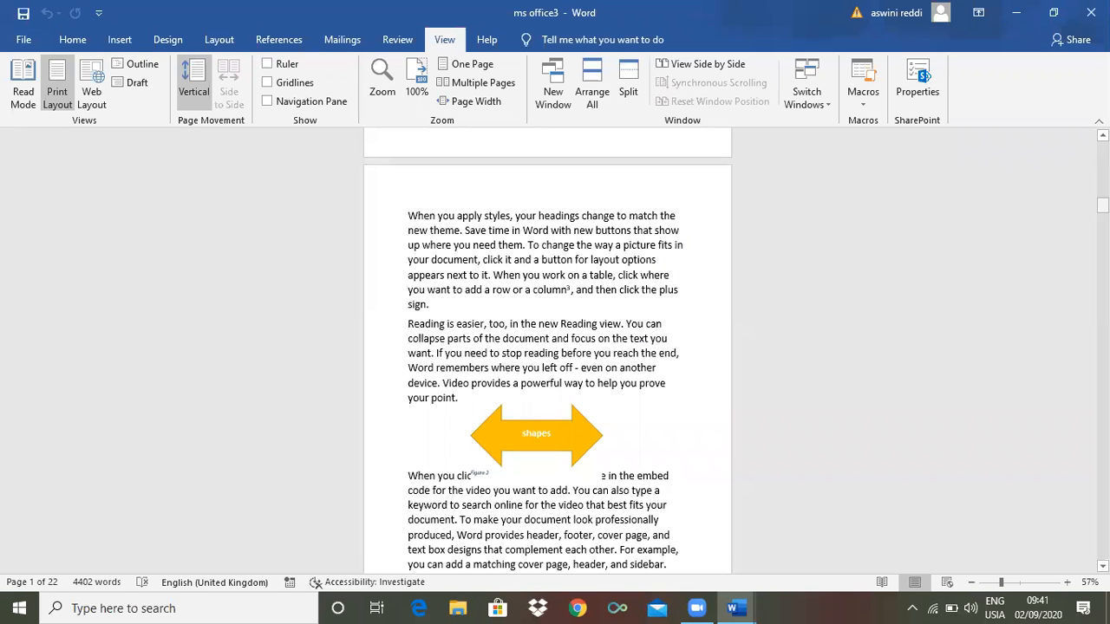
# Switch ms office3 to Read Mode, page forward five screens, then back two
pyautogui.click(24, 87)
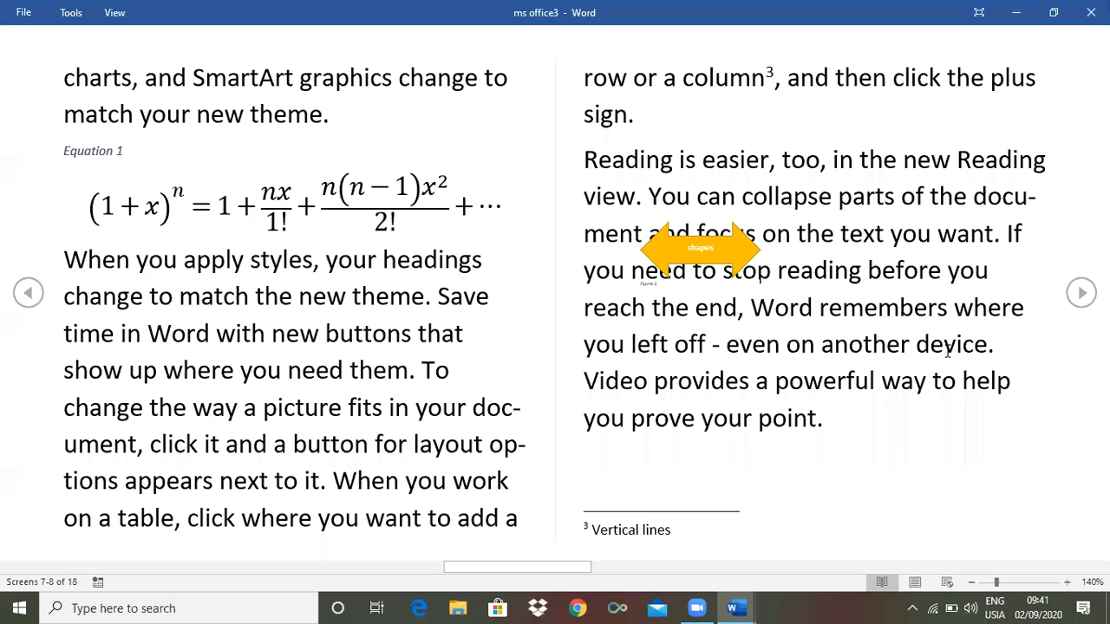
pyautogui.click(1079, 302)
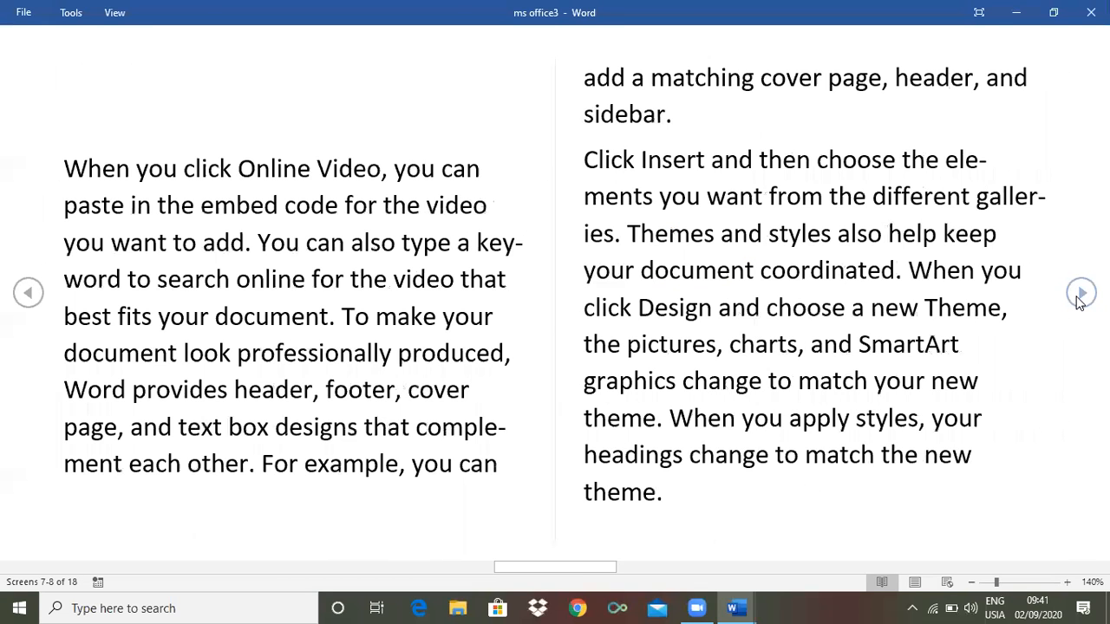
pyautogui.click(1078, 303)
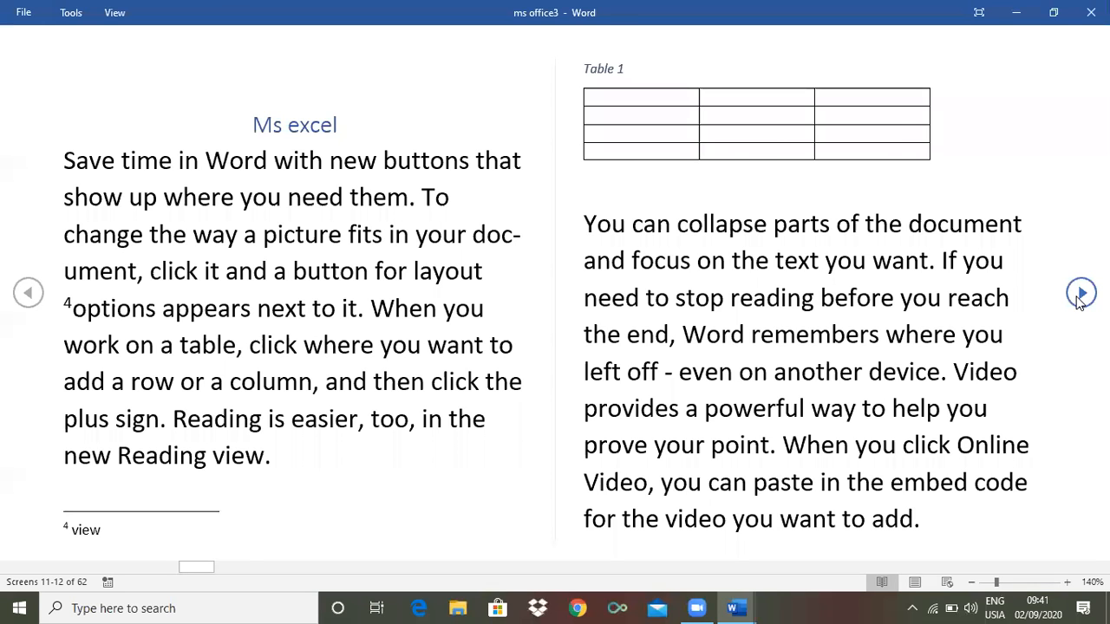
pyautogui.click(1081, 295)
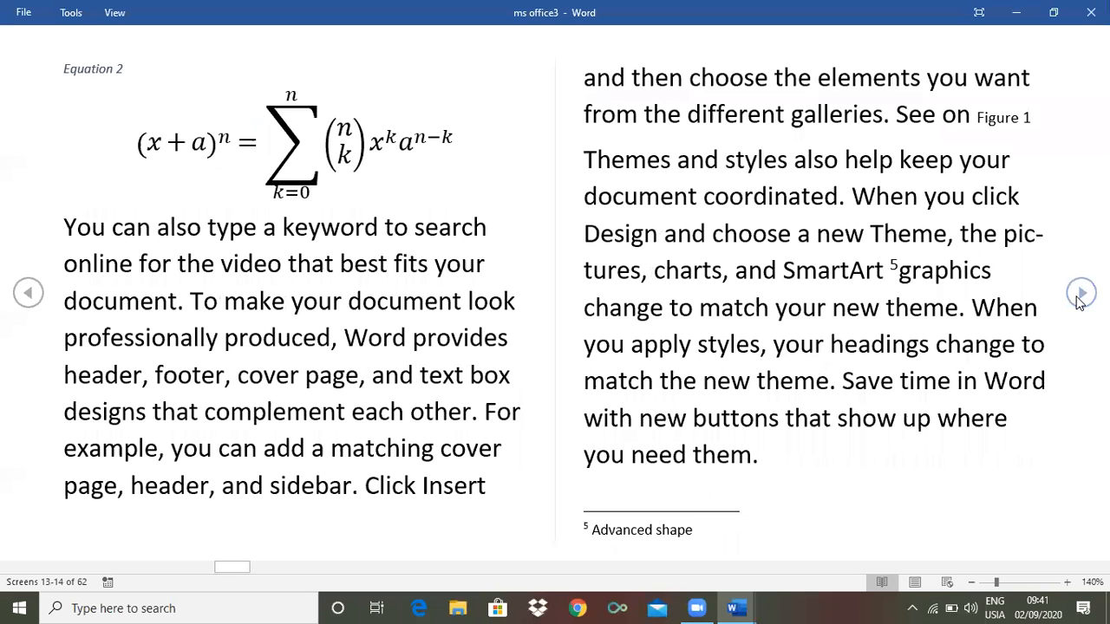
pyautogui.click(1080, 295)
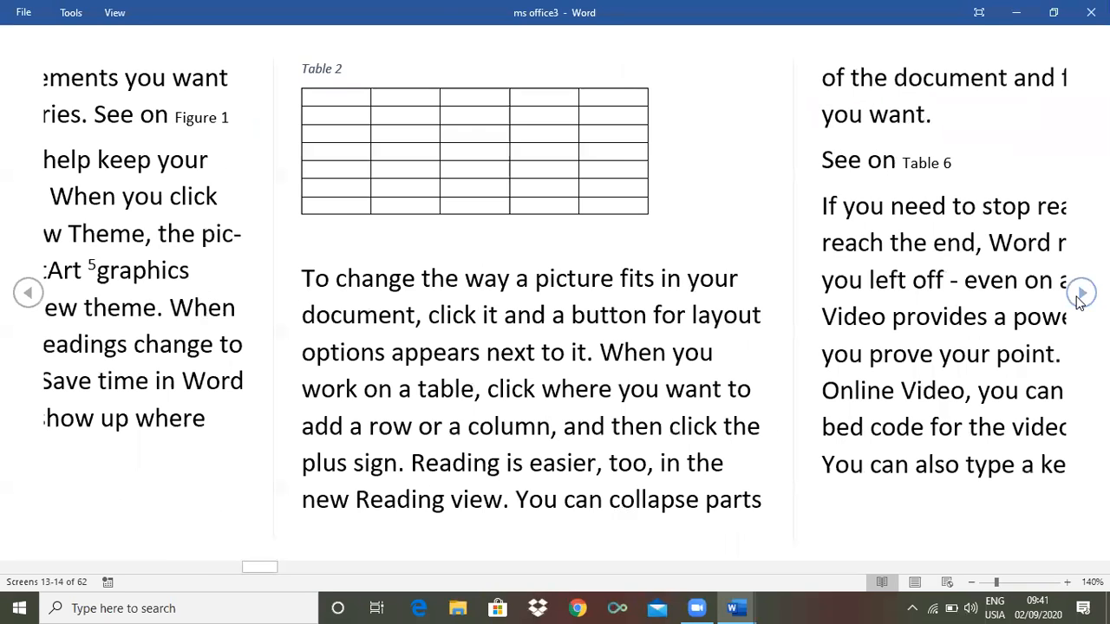
pyautogui.click(1080, 294)
pyautogui.scroll(-2, 30, 297)
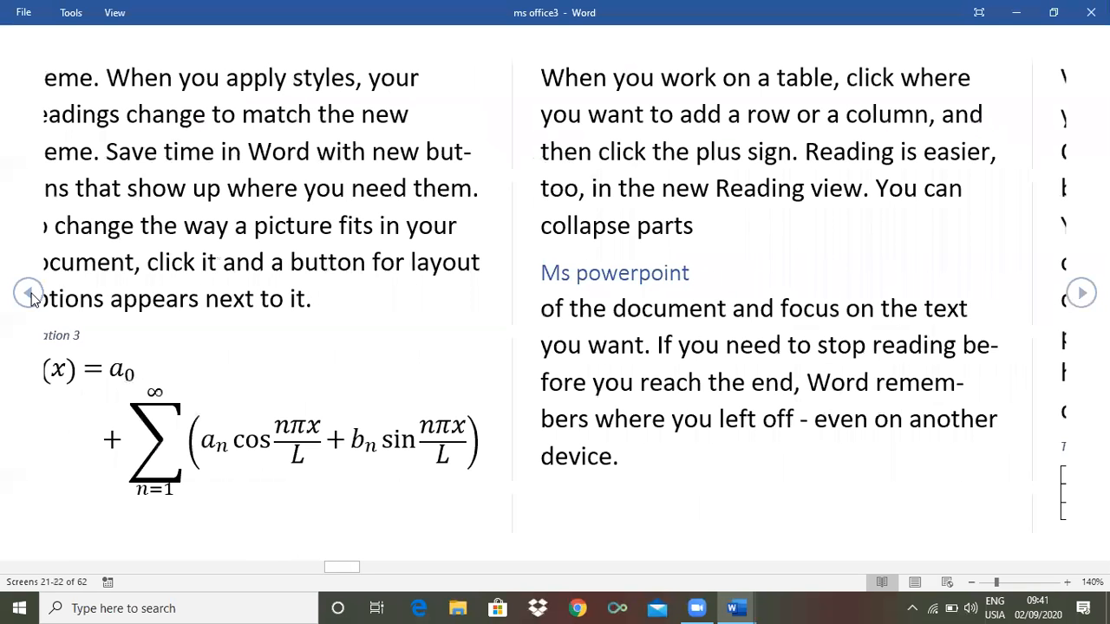
pyautogui.scroll(2, 30, 296)
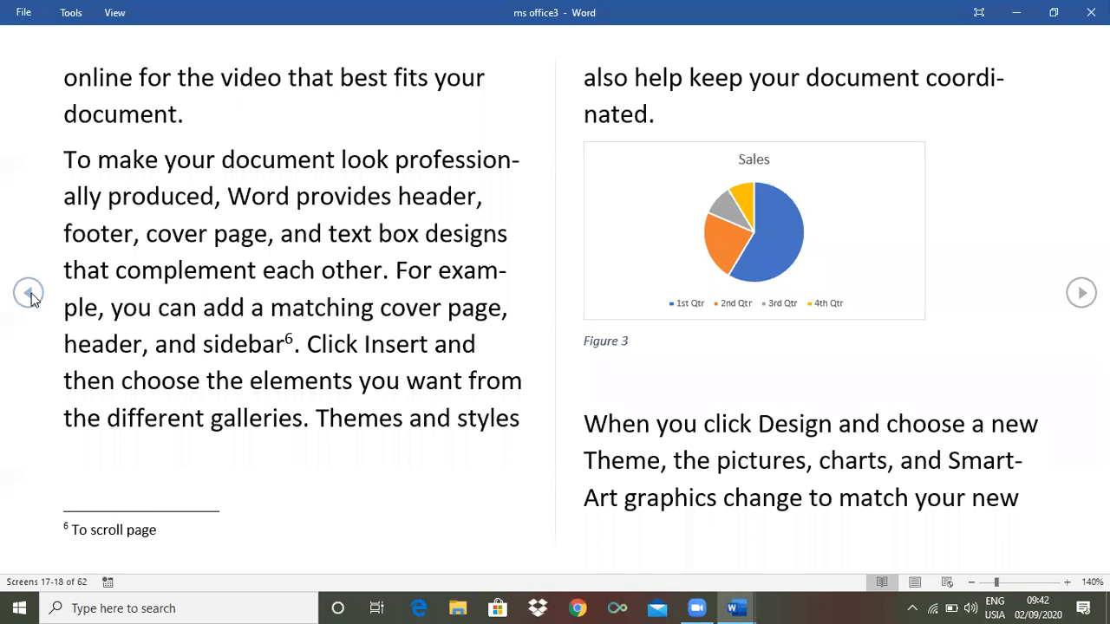
pyautogui.click(29, 295)
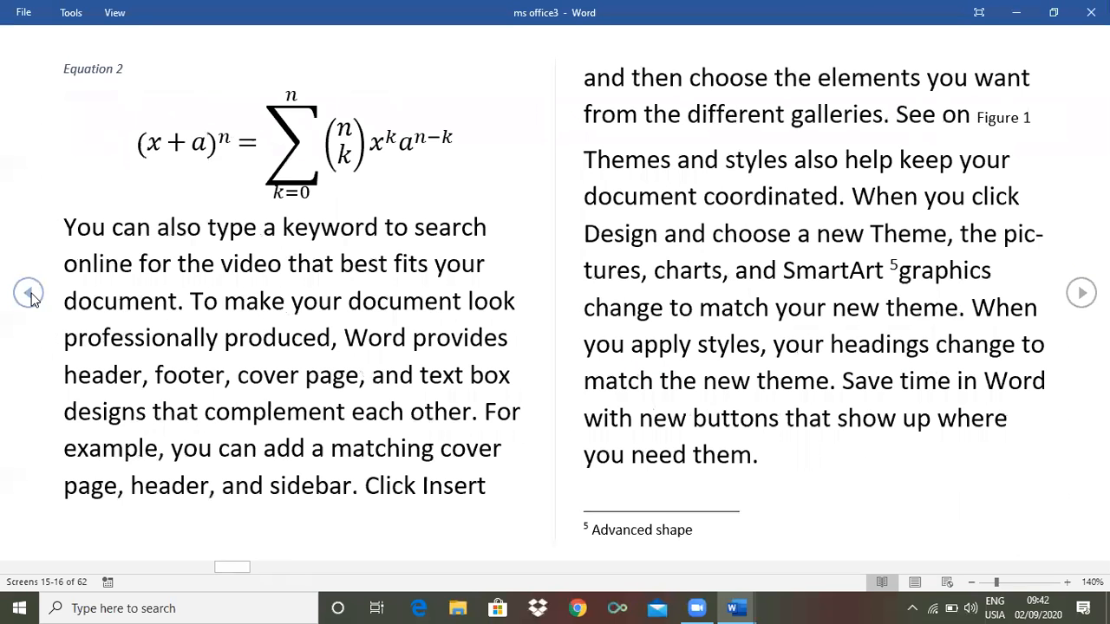
pyautogui.click(31, 297)
pyautogui.click(31, 298)
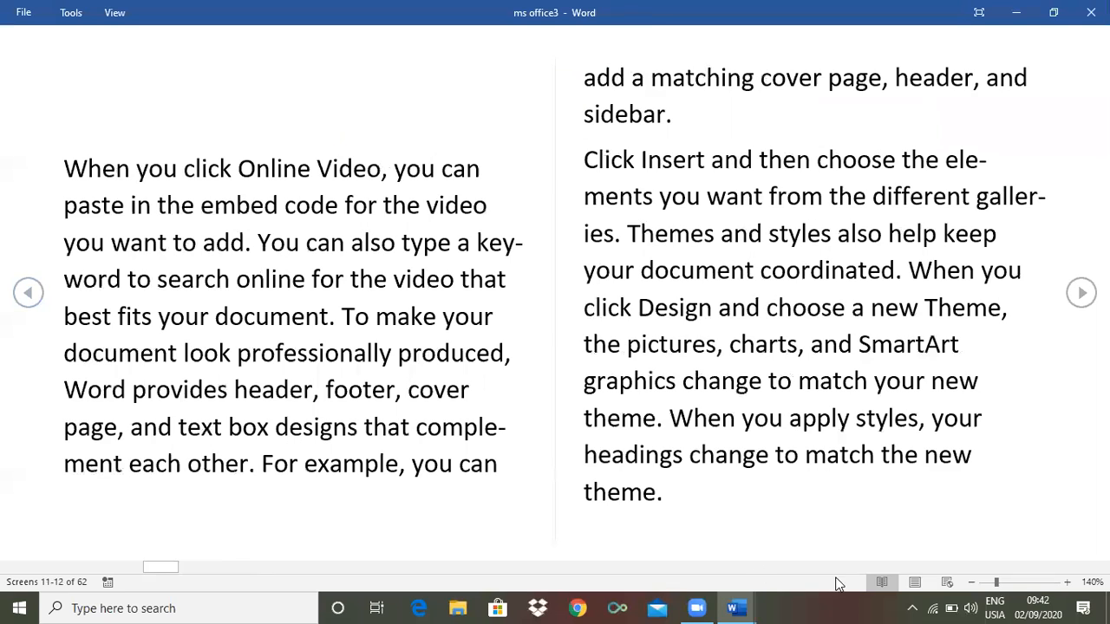
pyautogui.click(913, 584)
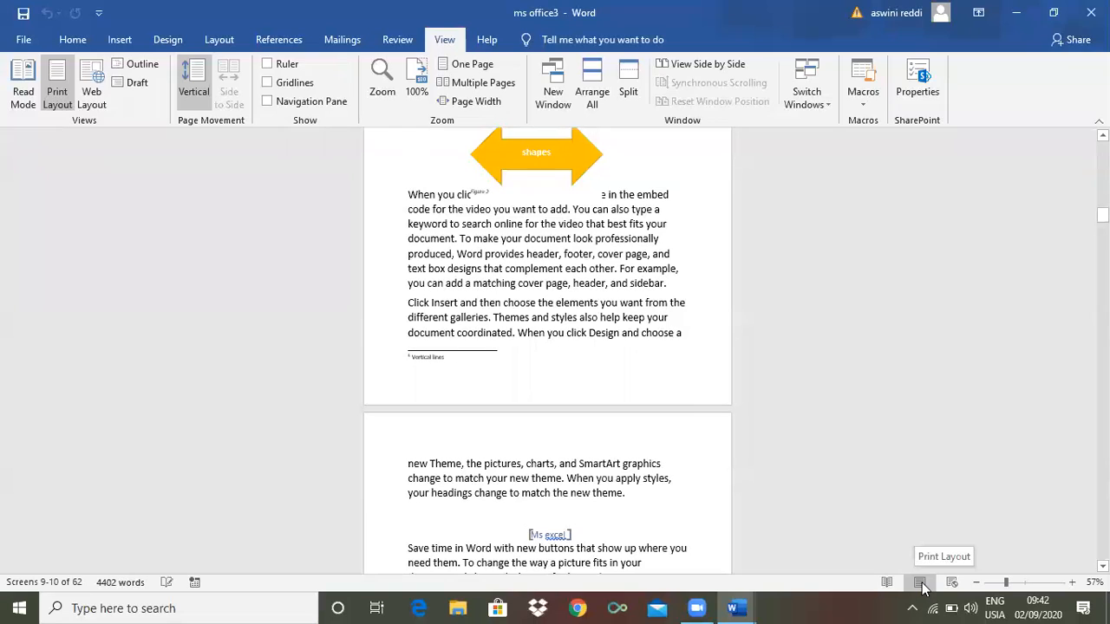
pyautogui.scroll(1, 494, 349)
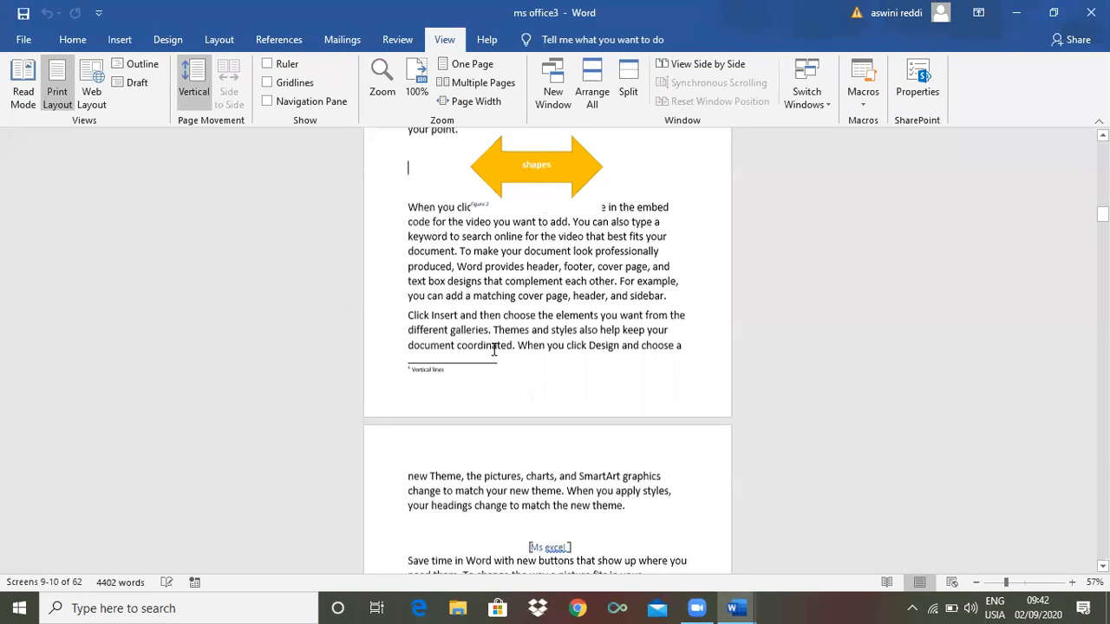
pyautogui.click(94, 100)
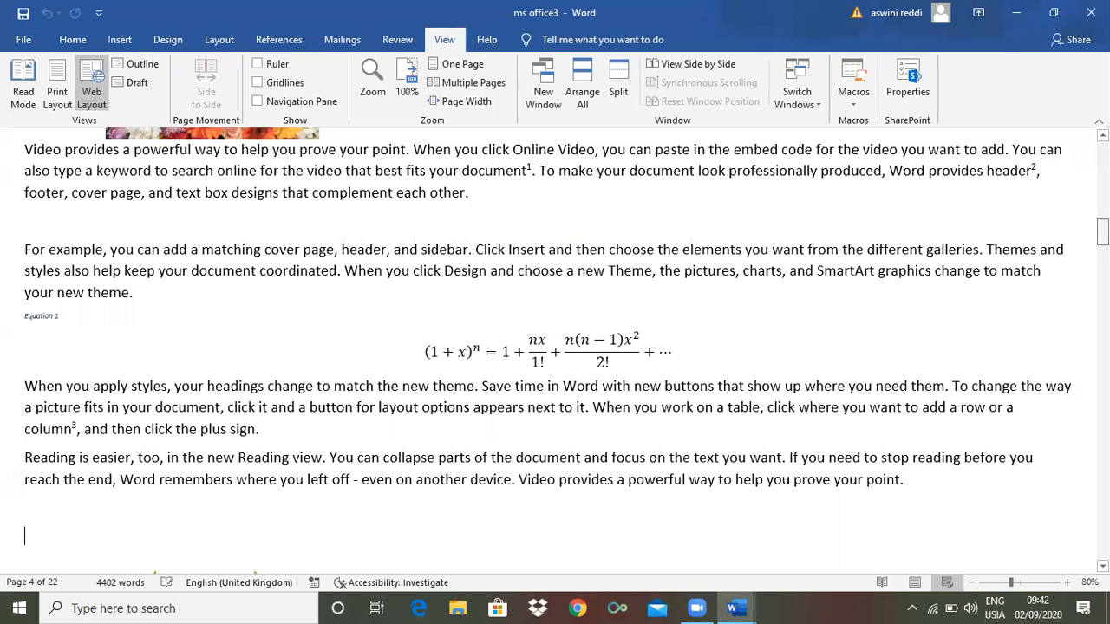
pyautogui.scroll(13, 554, 350)
pyautogui.scroll(-10, 555, 350)
pyautogui.scroll(-14, 555, 350)
pyautogui.scroll(-14, 554, 351)
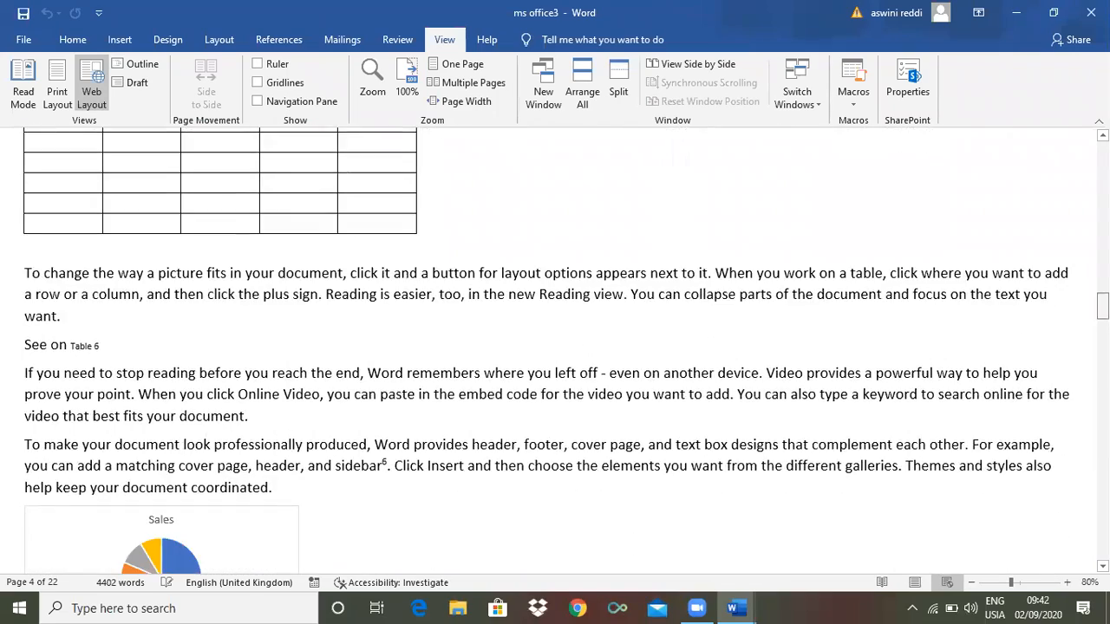
pyautogui.scroll(-14, 554, 351)
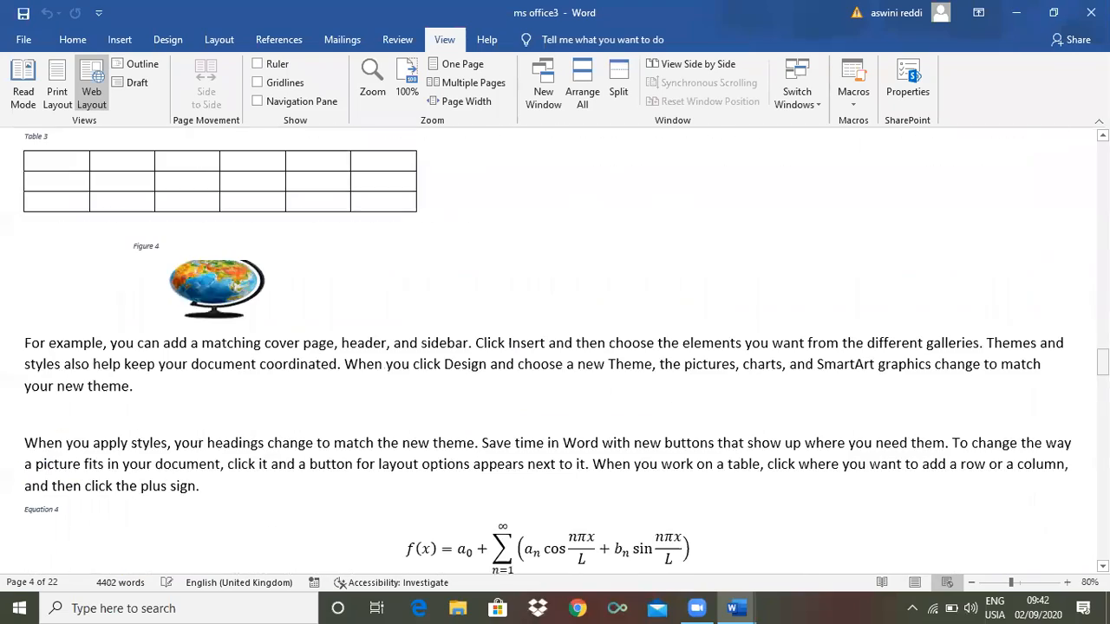
pyautogui.scroll(-14, 554, 351)
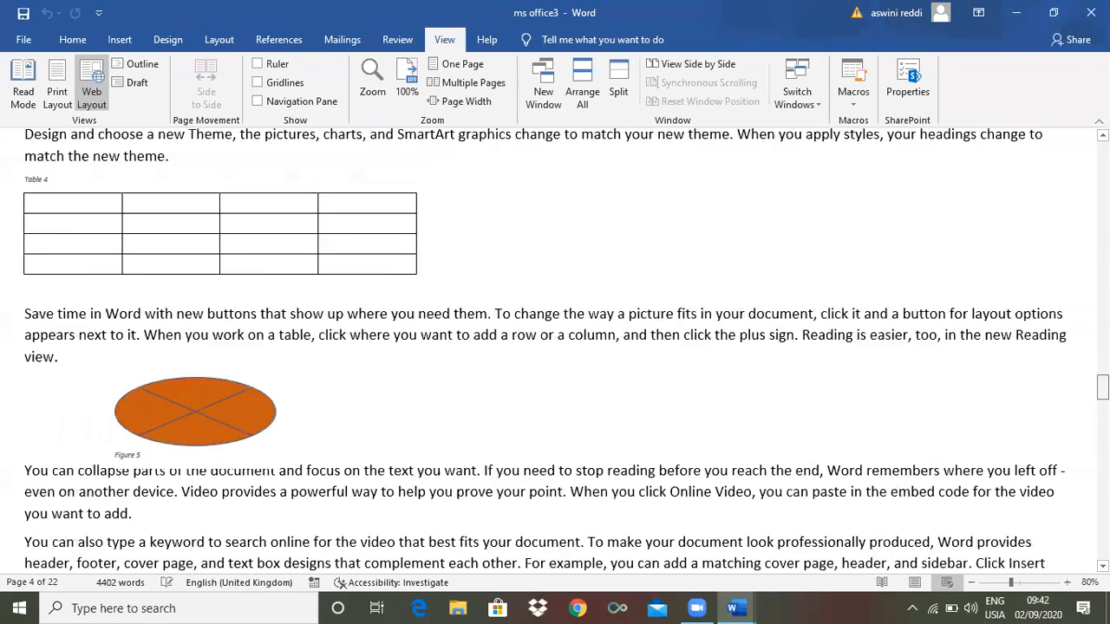
pyautogui.scroll(-14, 555, 350)
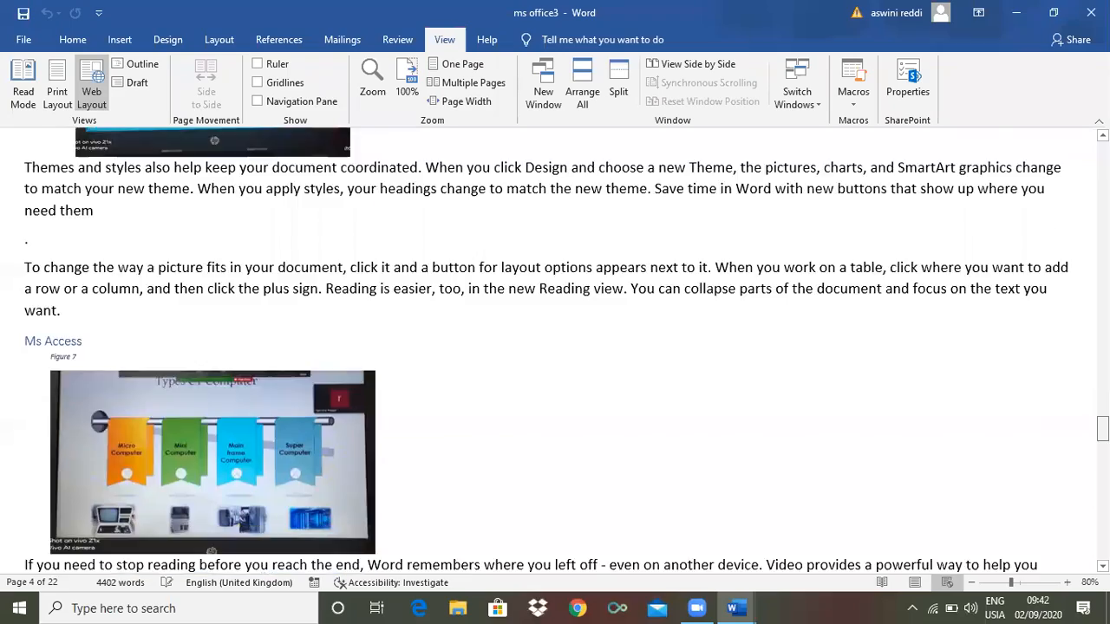
pyautogui.scroll(-14, 555, 350)
pyautogui.scroll(-10, 555, 351)
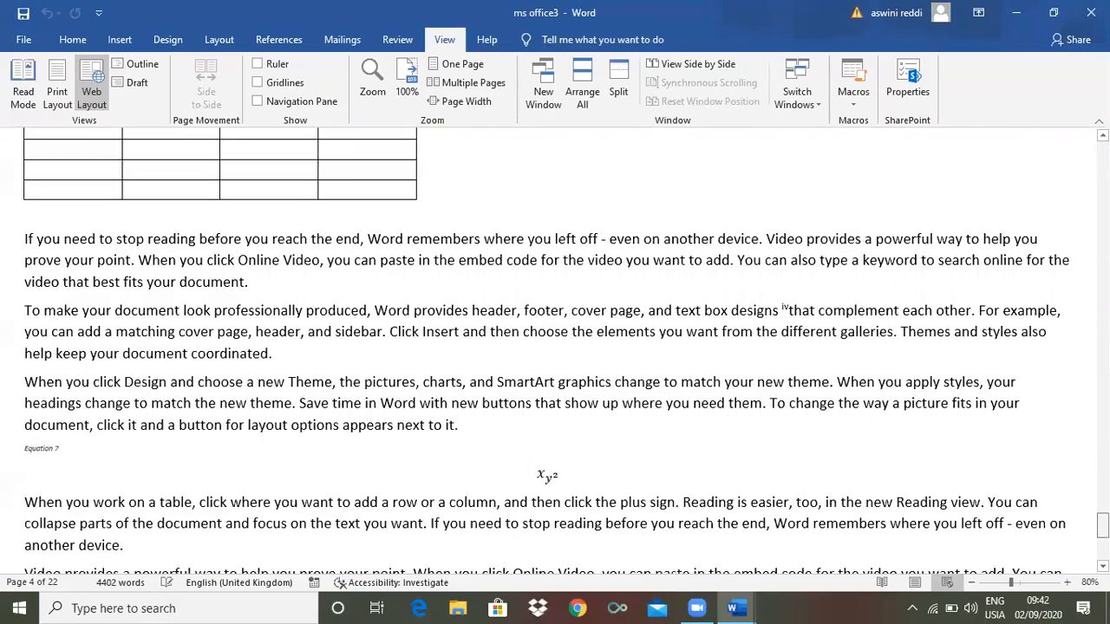
pyautogui.scroll(-10, 554, 351)
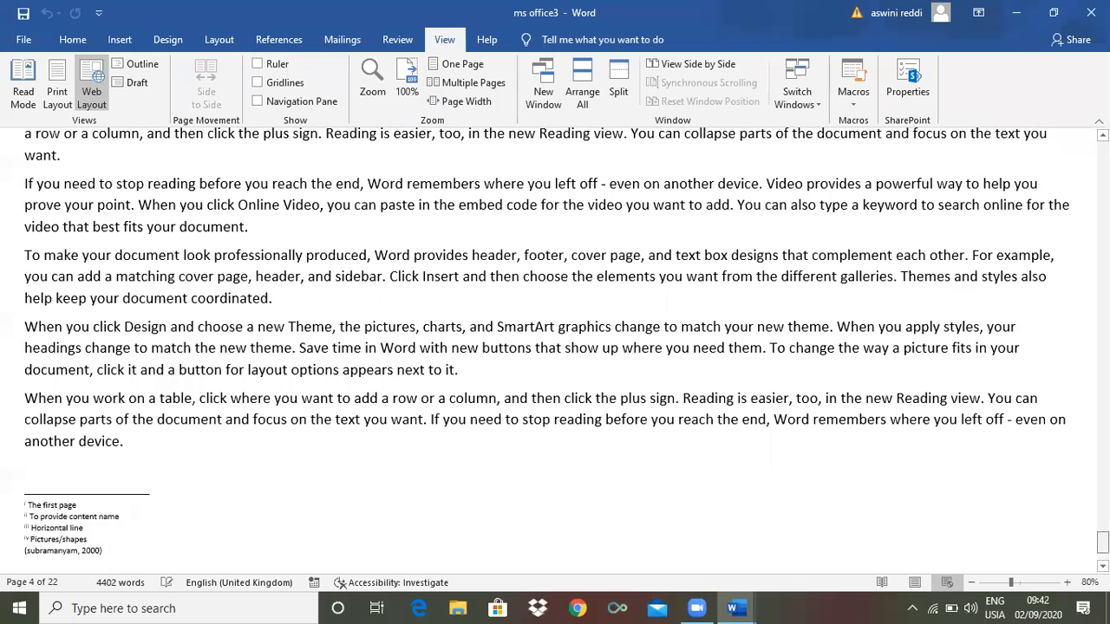
pyautogui.scroll(20, 555, 350)
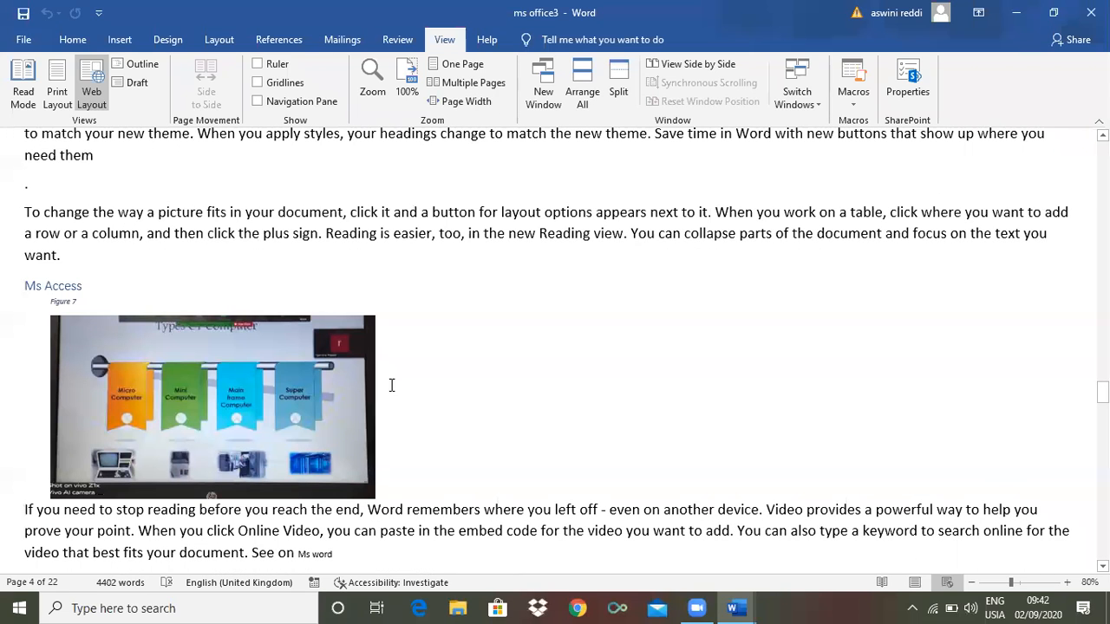
# Switch from Print Layout to Outline view and drag down through the outline
pyautogui.click(53, 85)
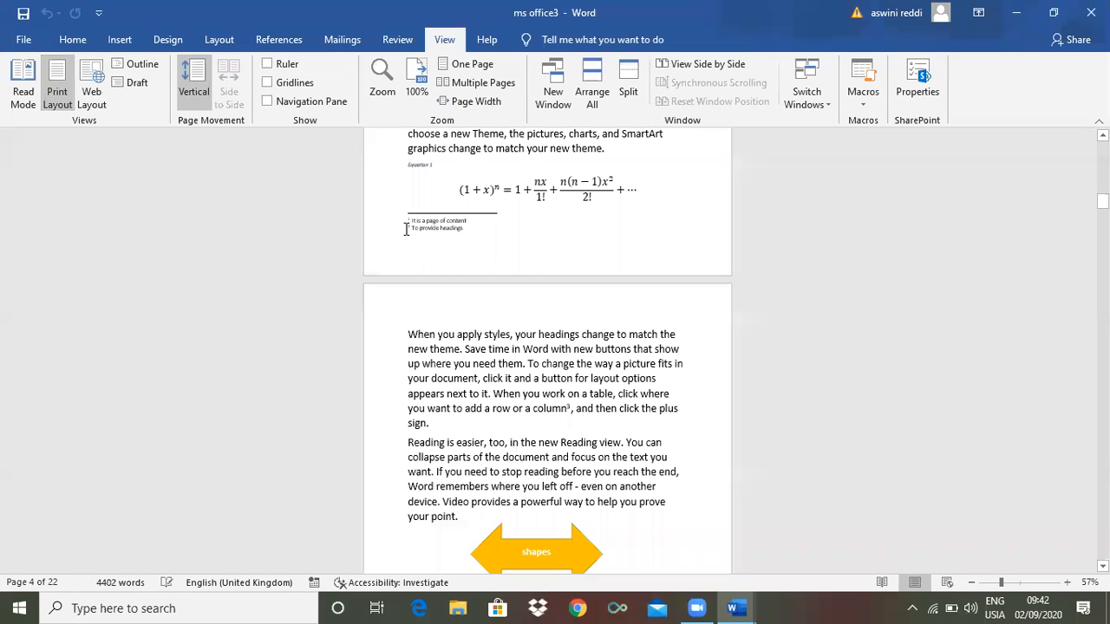
pyautogui.click(143, 65)
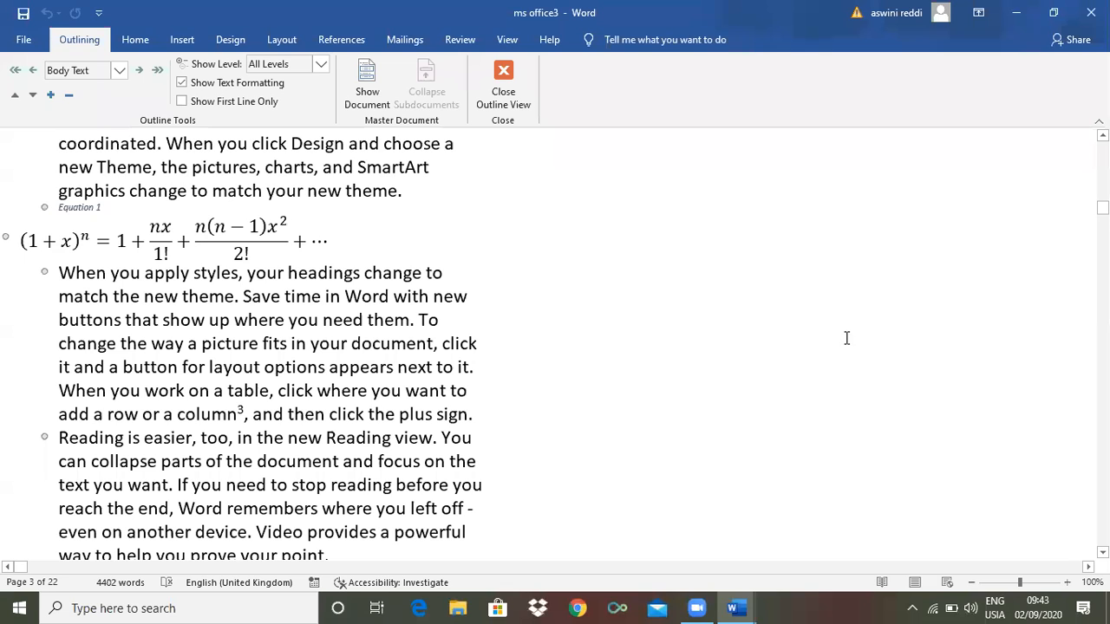
pyautogui.moveTo(1102, 208); pyautogui.dragTo(1102, 241)
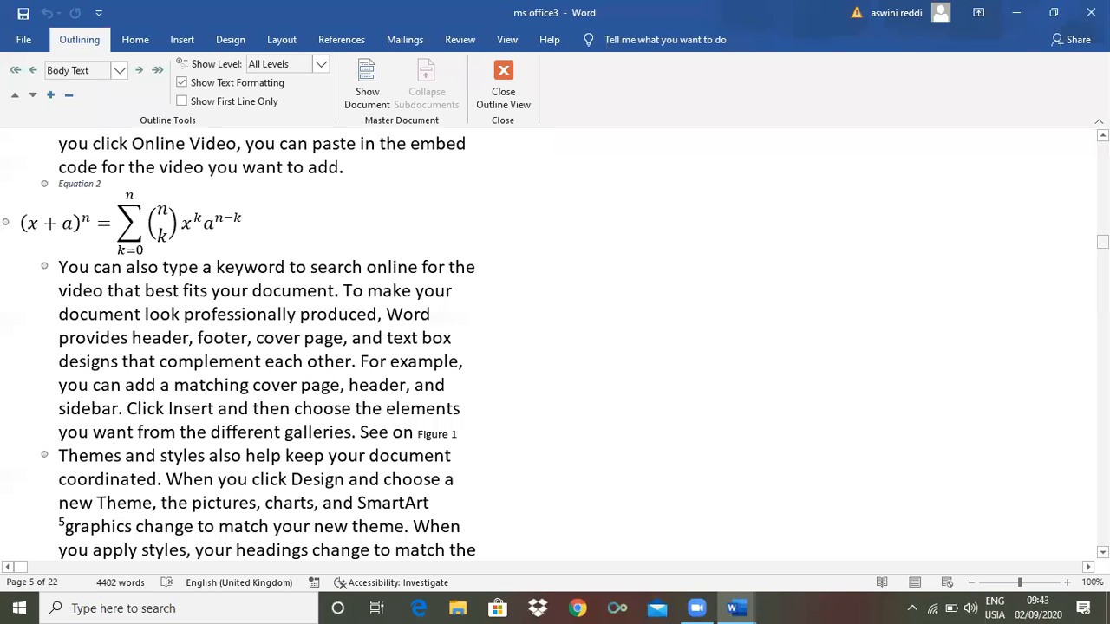
pyautogui.moveTo(1101, 242); pyautogui.dragTo(1102, 270)
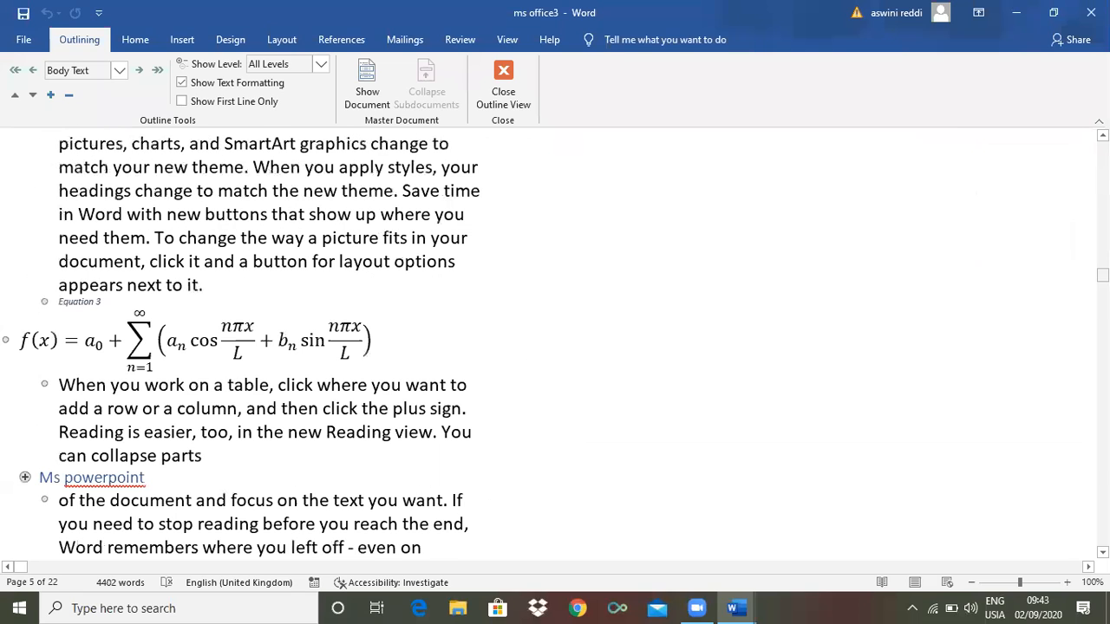
pyautogui.rightClick(1101, 274)
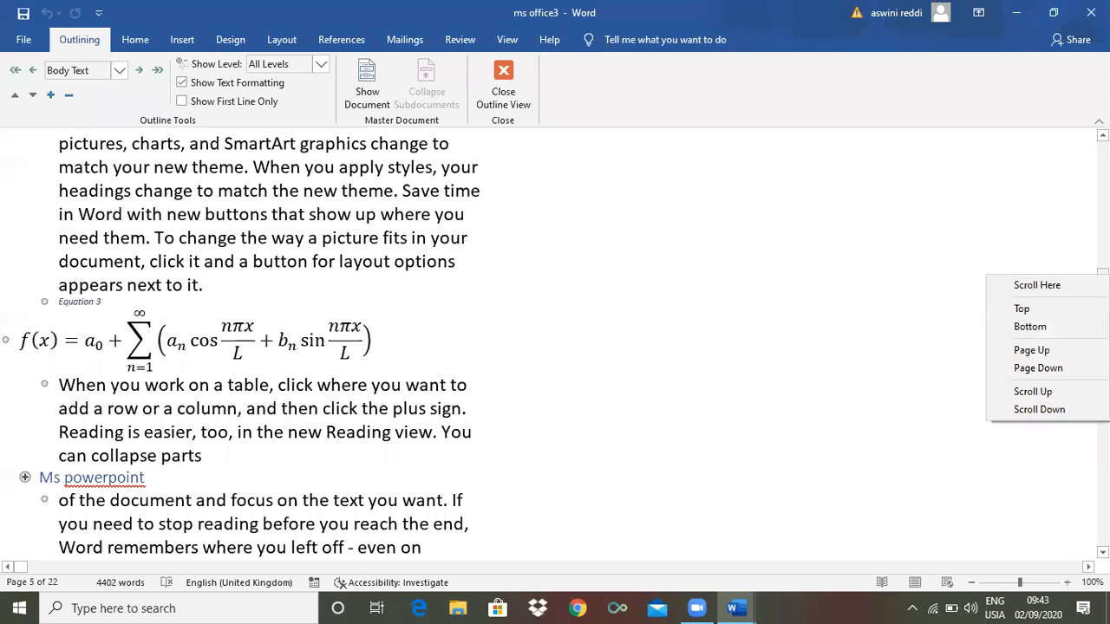
pyautogui.click(946, 299)
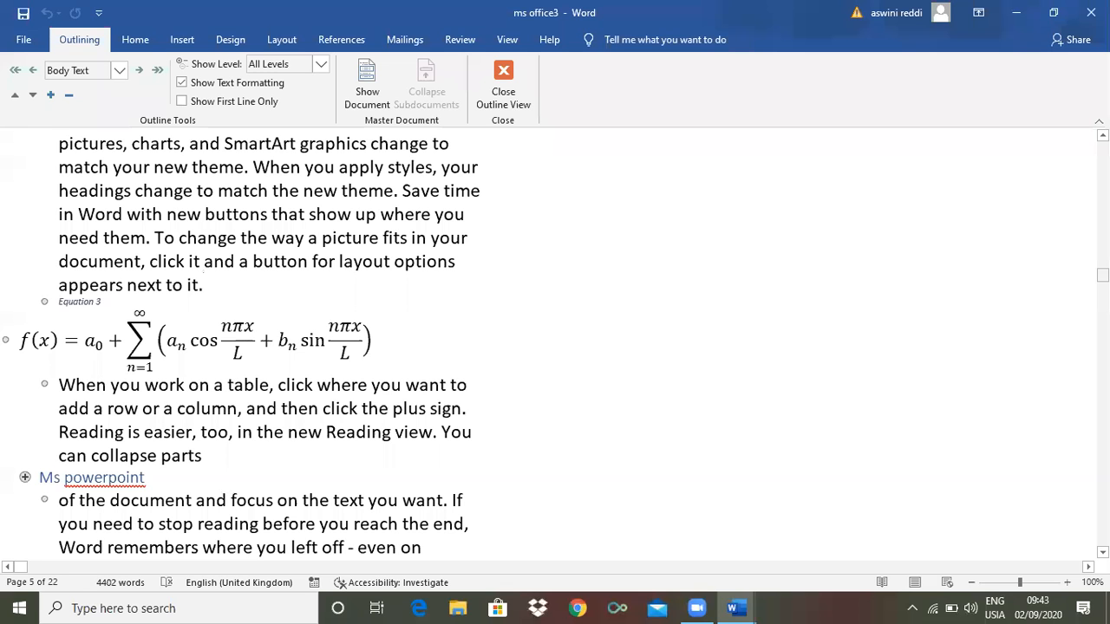
pyautogui.moveTo(1102, 274); pyautogui.dragTo(1101, 237)
# Scroll through the outline items and return toward the contents list at the top
pyautogui.scroll(1, 555, 347)
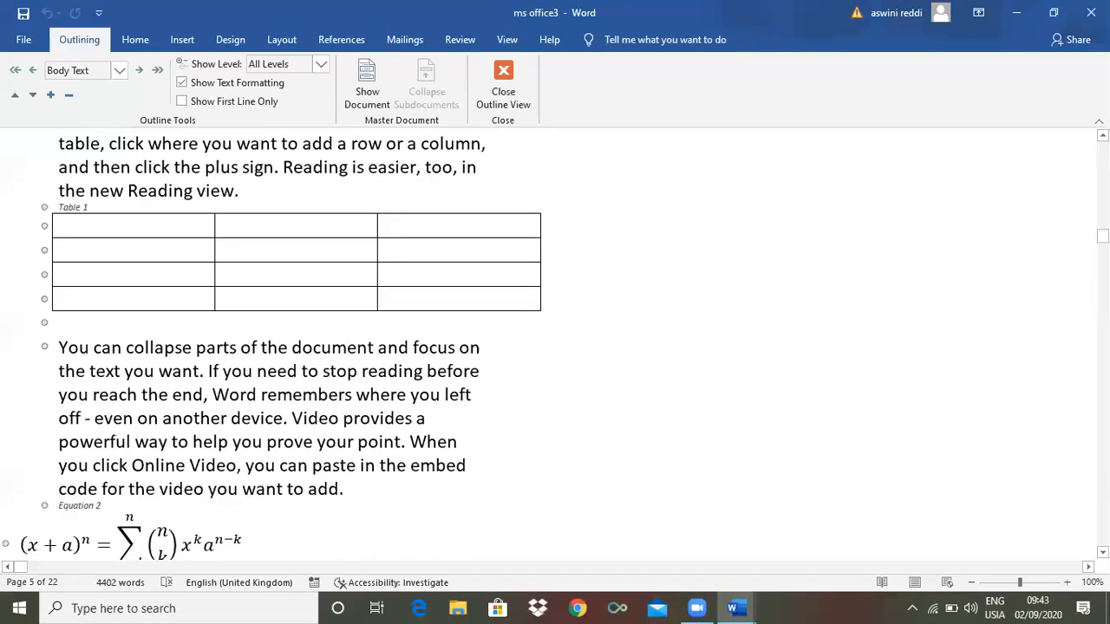
pyautogui.scroll(20, 555, 347)
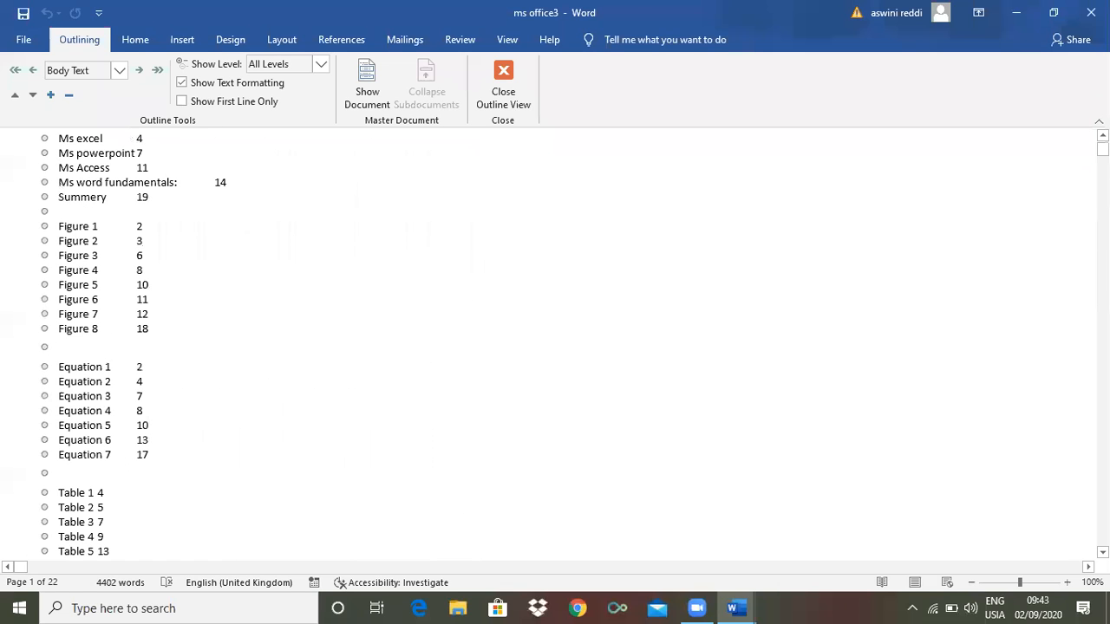
pyautogui.scroll(-9, 554, 346)
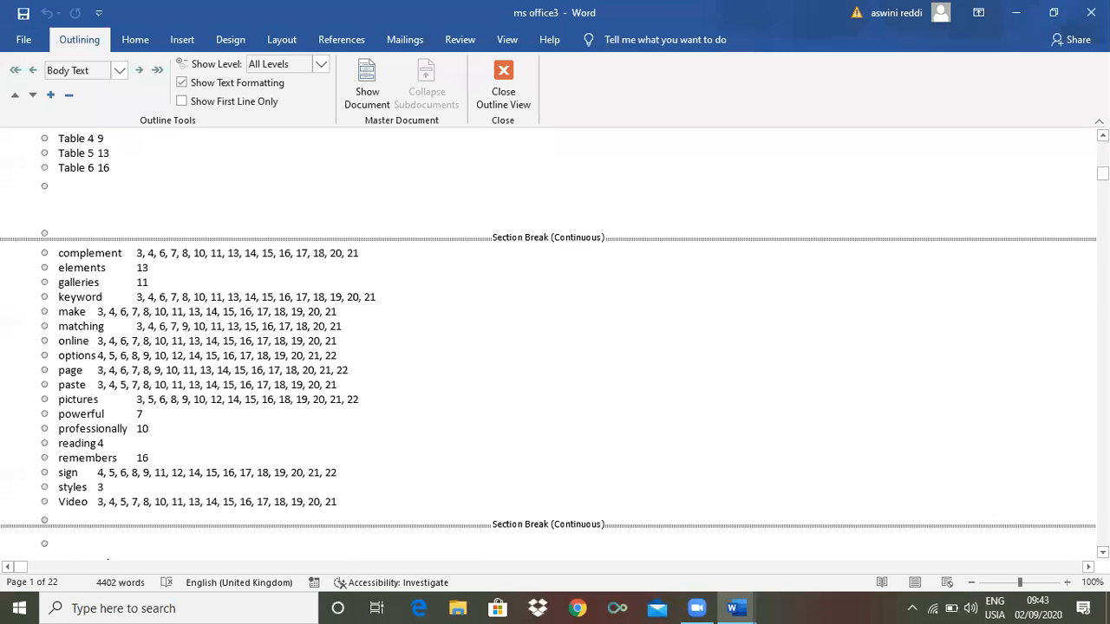
pyautogui.scroll(-15, 555, 347)
pyautogui.scroll(-12, 555, 347)
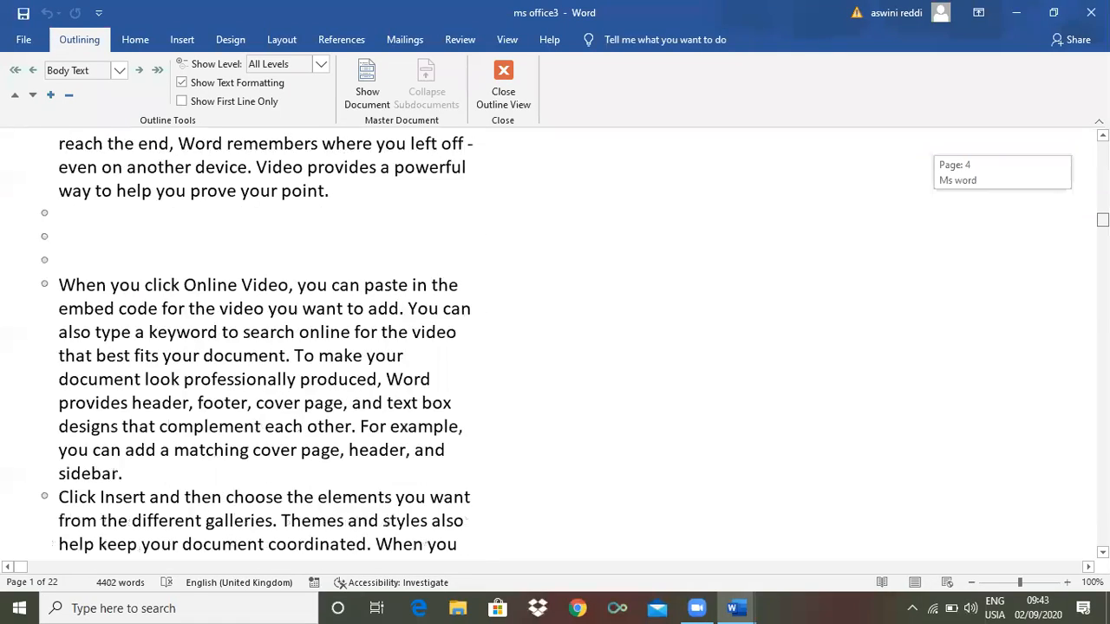
pyautogui.scroll(-12, 555, 347)
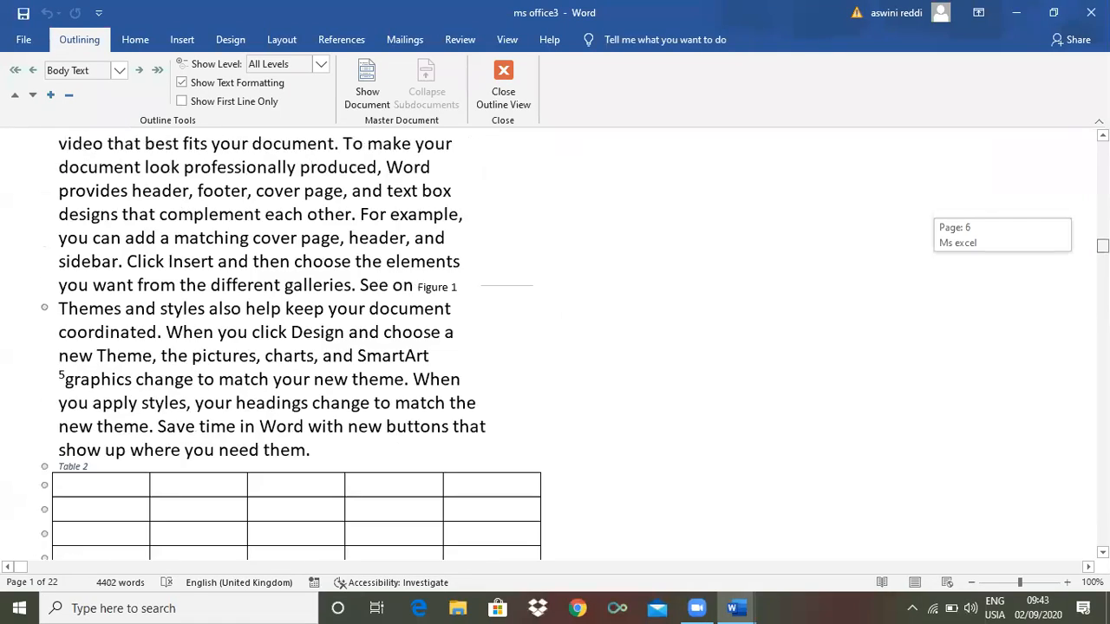
pyautogui.scroll(-12, 555, 347)
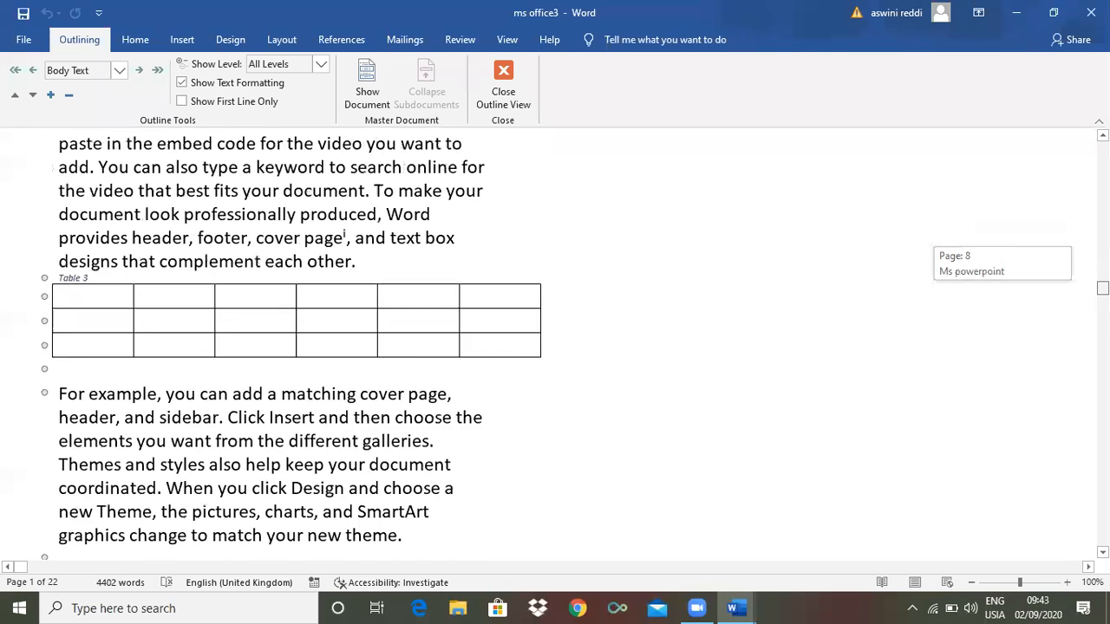
pyautogui.scroll(-6, 555, 347)
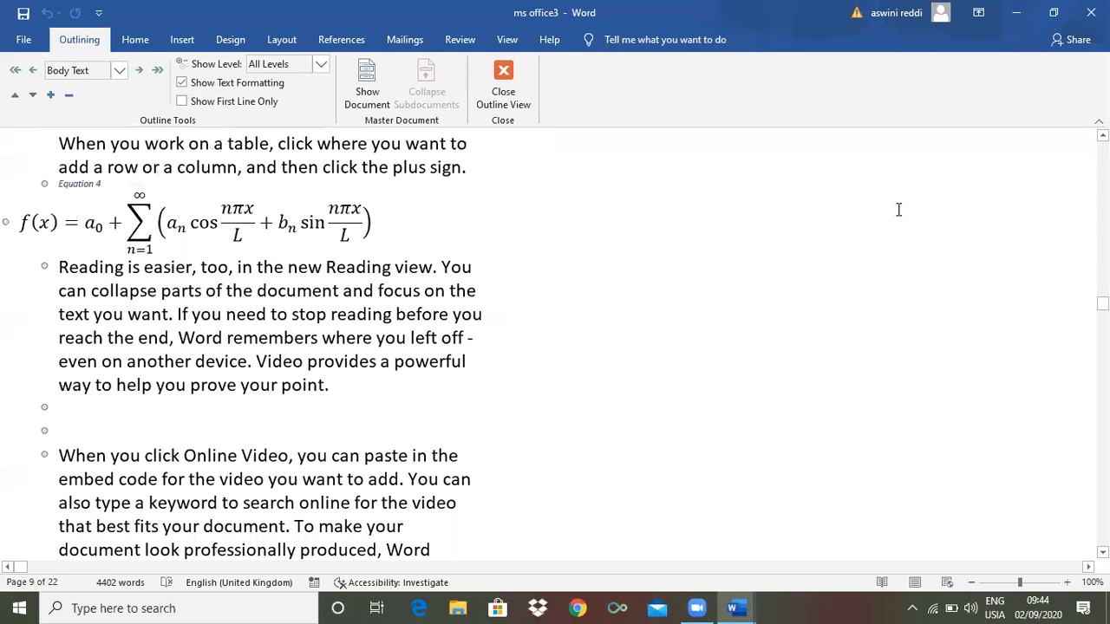
pyautogui.scroll(20, 347, 347)
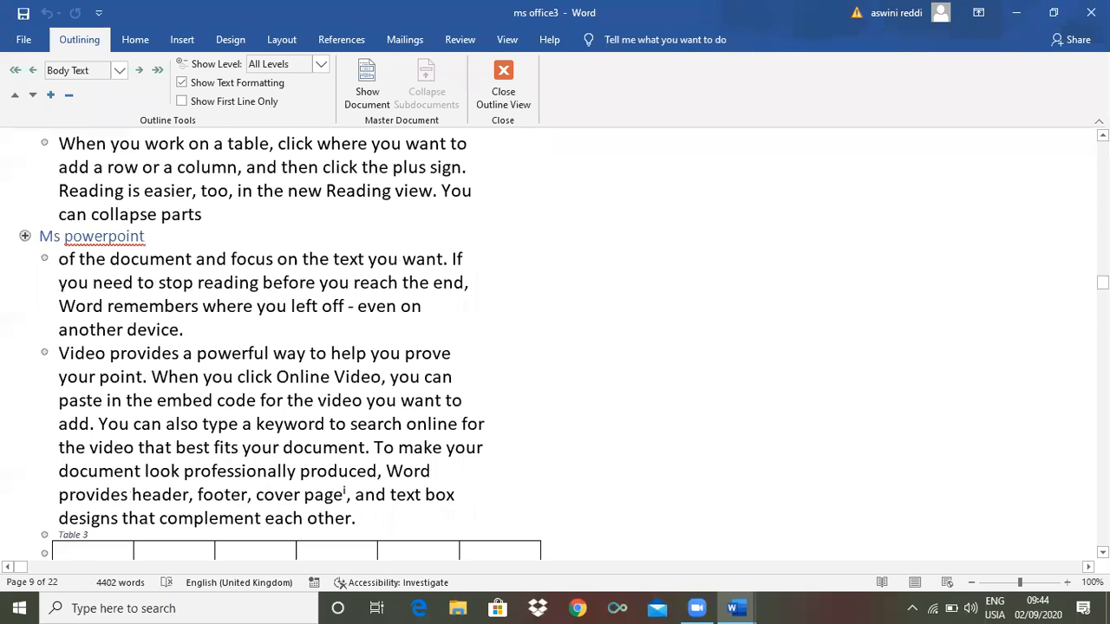
pyautogui.scroll(15, 347, 347)
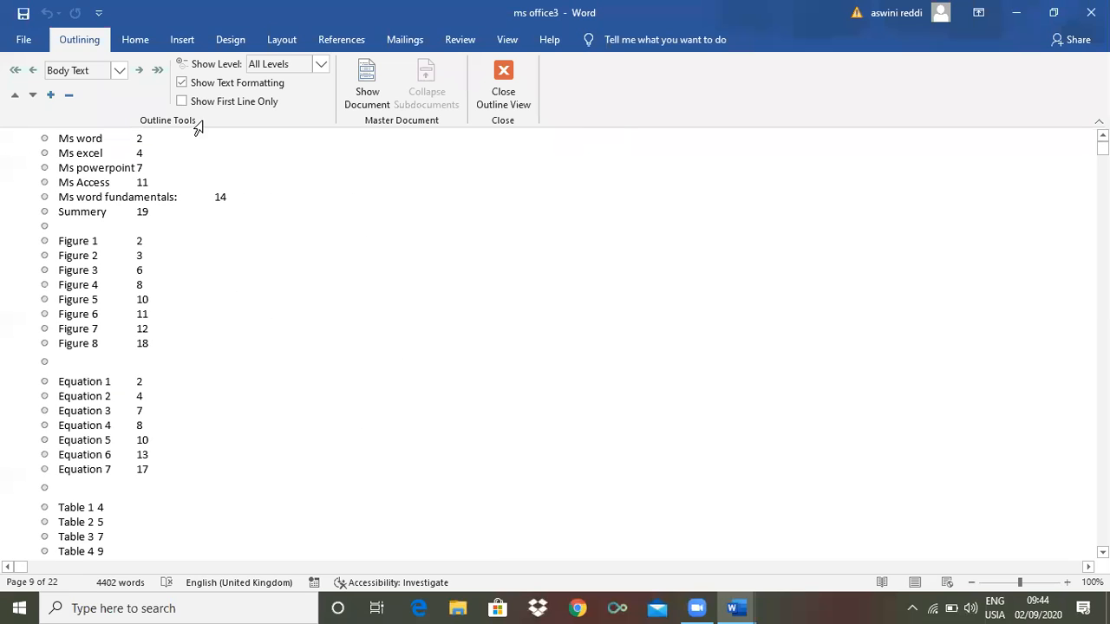
# Move the Design theme paragraph down 13 places, to below the Equation 4 caption
pyautogui.click(33, 96)
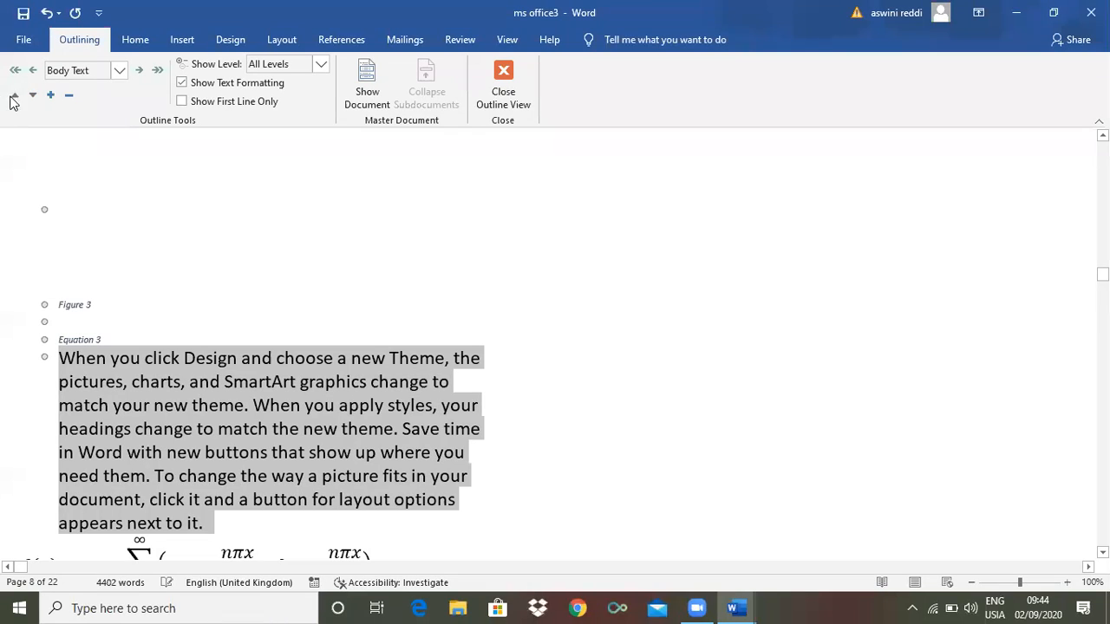
pyautogui.click(33, 95)
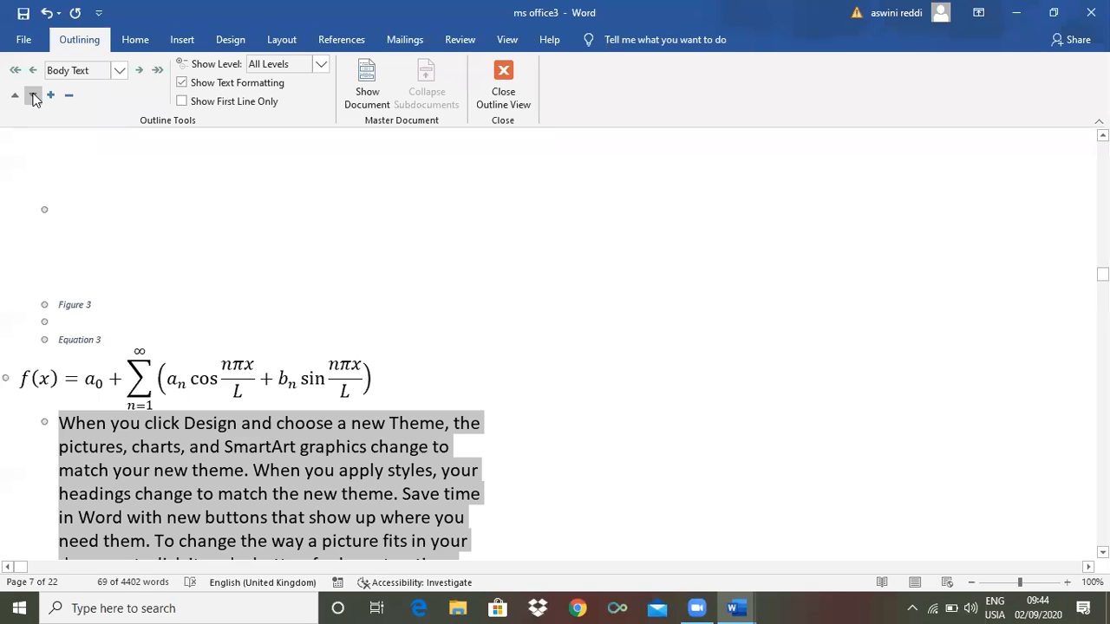
pyautogui.click(33, 95)
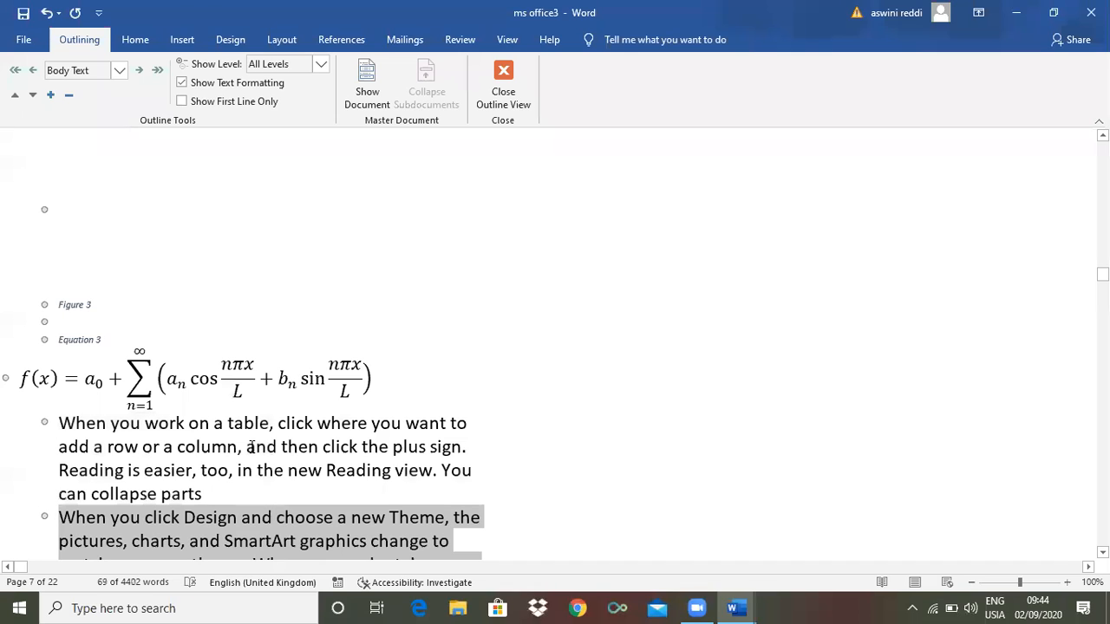
pyautogui.click(30, 97)
pyautogui.click(31, 97)
pyautogui.click(30, 97)
pyautogui.click(30, 97)
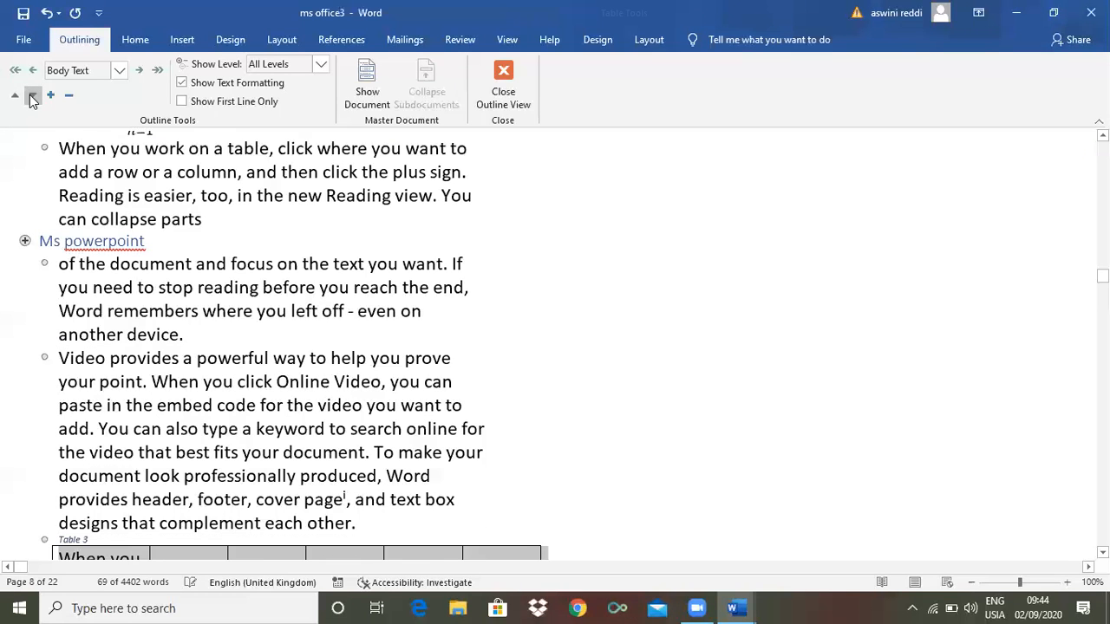
pyautogui.click(30, 97)
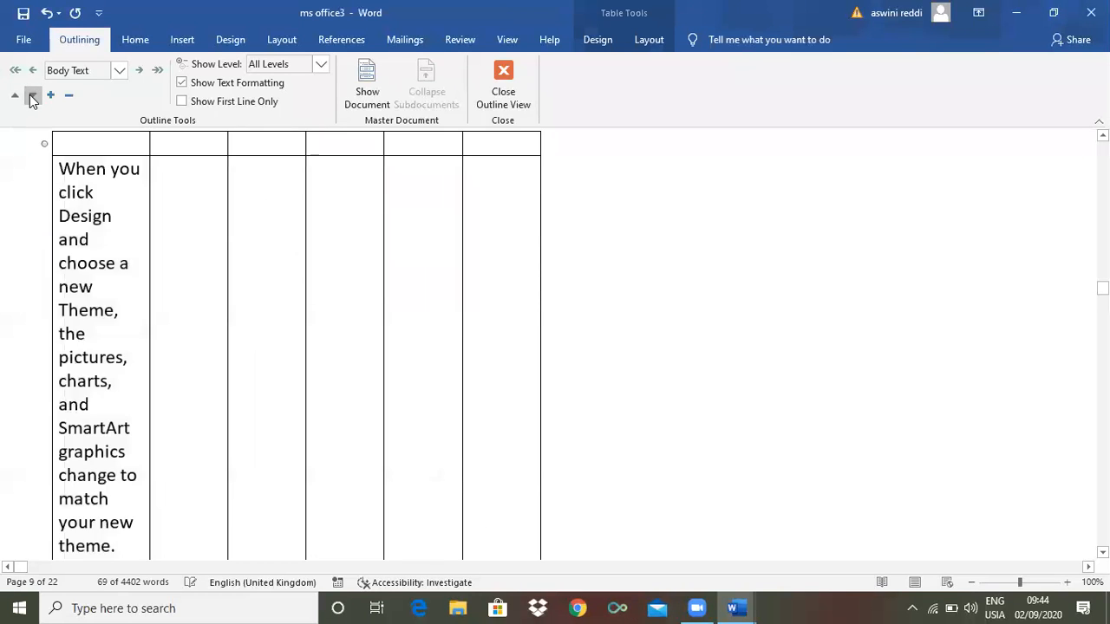
pyautogui.click(30, 97)
pyautogui.click(30, 97)
pyautogui.click(30, 97)
pyautogui.click(30, 97)
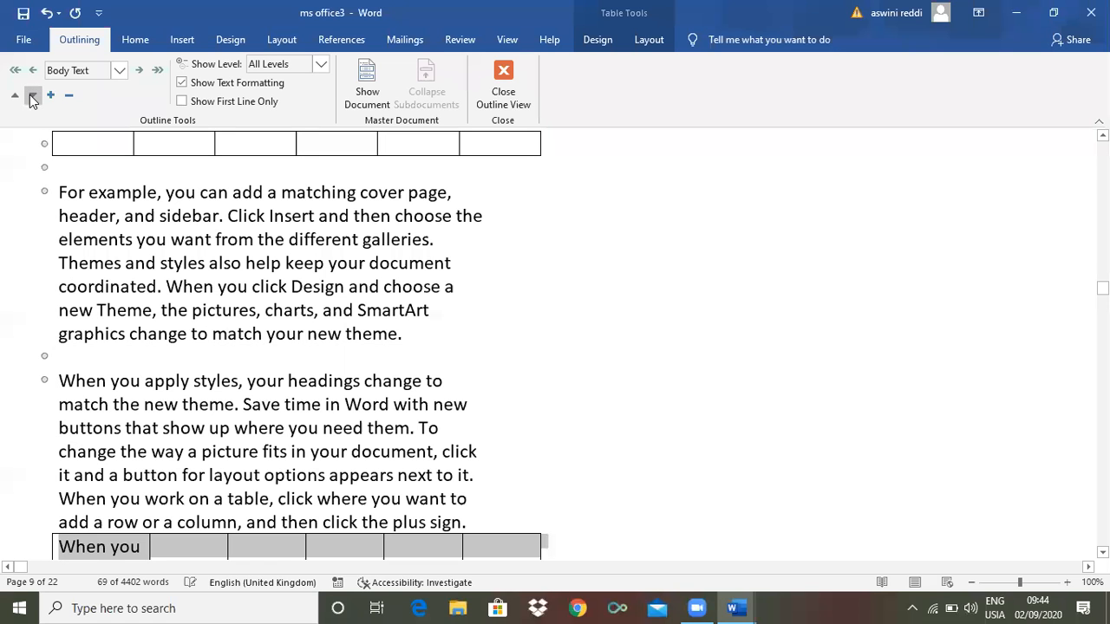
pyautogui.click(30, 97)
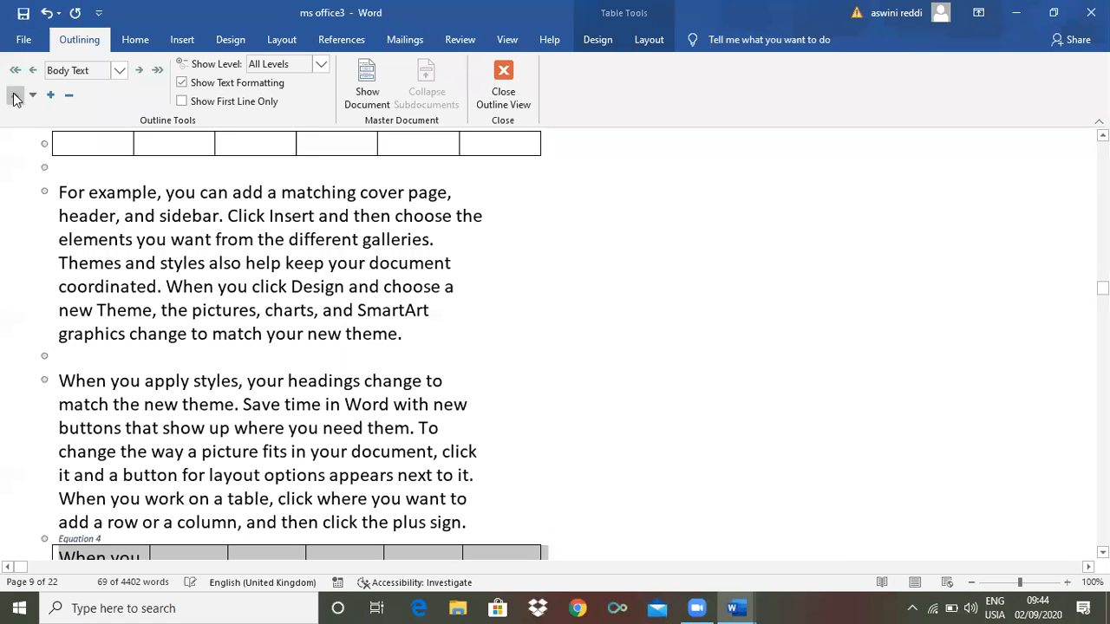
# Move the paragraph back up 19 places and scroll to the top of the outline
pyautogui.click(14, 97)
pyautogui.click(15, 96)
pyautogui.click(15, 96)
pyautogui.click(15, 96)
pyautogui.click(14, 96)
pyautogui.click(15, 97)
pyautogui.click(15, 97)
pyautogui.click(15, 96)
pyautogui.click(15, 97)
pyautogui.click(15, 96)
pyautogui.click(15, 96)
pyautogui.click(14, 97)
pyautogui.click(15, 97)
pyautogui.click(15, 96)
pyautogui.click(15, 96)
pyautogui.click(15, 96)
pyautogui.click(15, 96)
pyautogui.click(14, 96)
pyautogui.click(14, 97)
pyautogui.moveTo(1102, 238); pyautogui.dragTo(1102, 147)
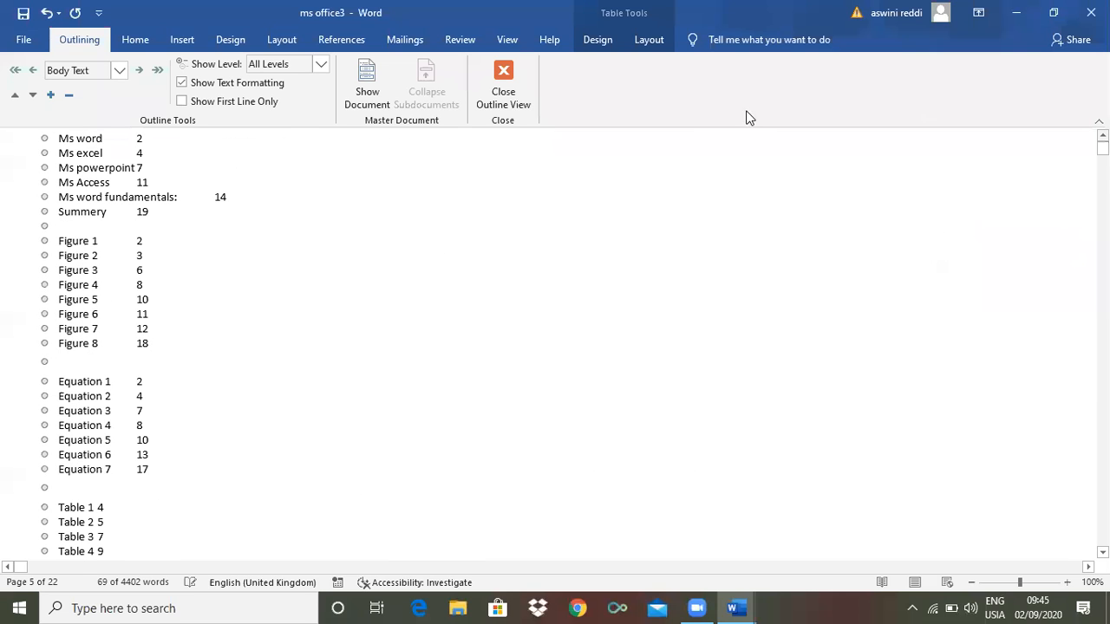
# Try Level 1 then Level 2 from the Outline Level list and select the Ms word–Summery entries
pyautogui.click(119, 73)
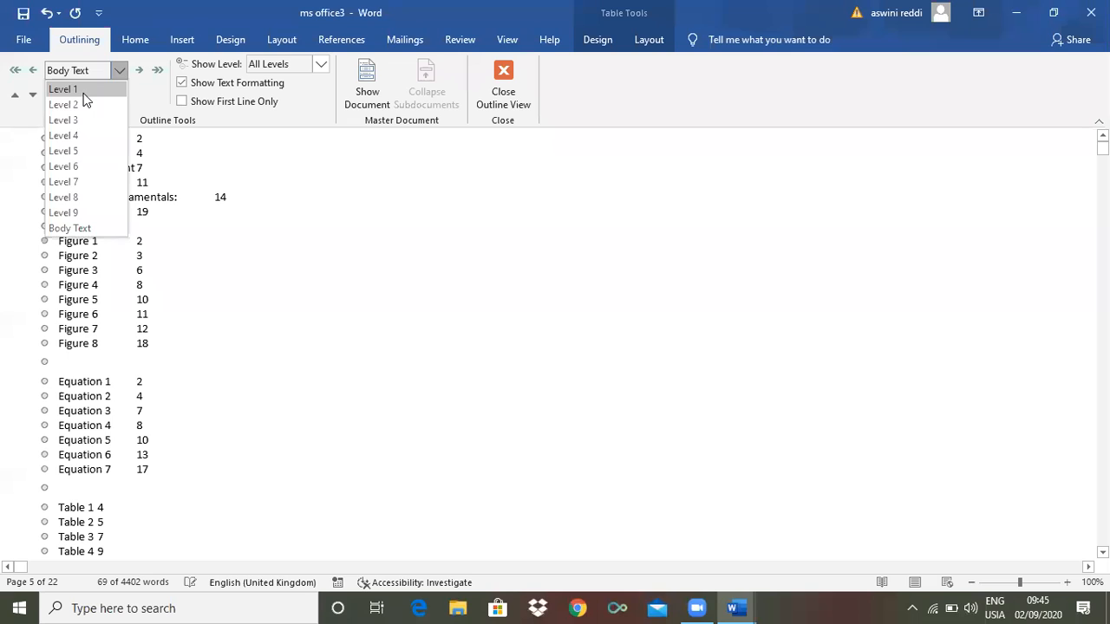
pyautogui.click(86, 92)
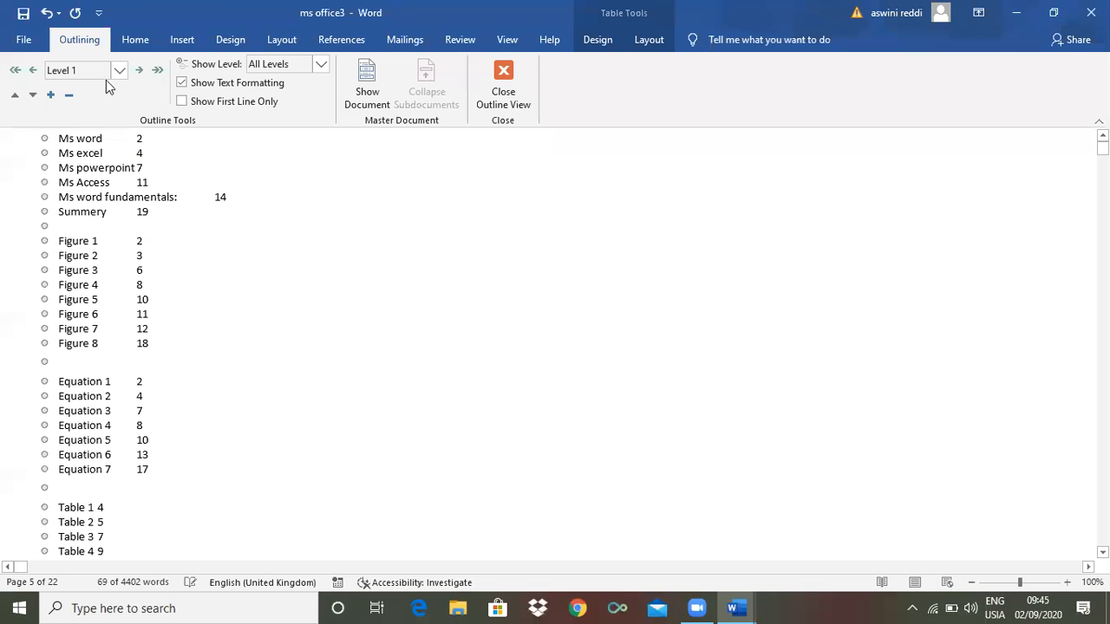
pyautogui.click(120, 75)
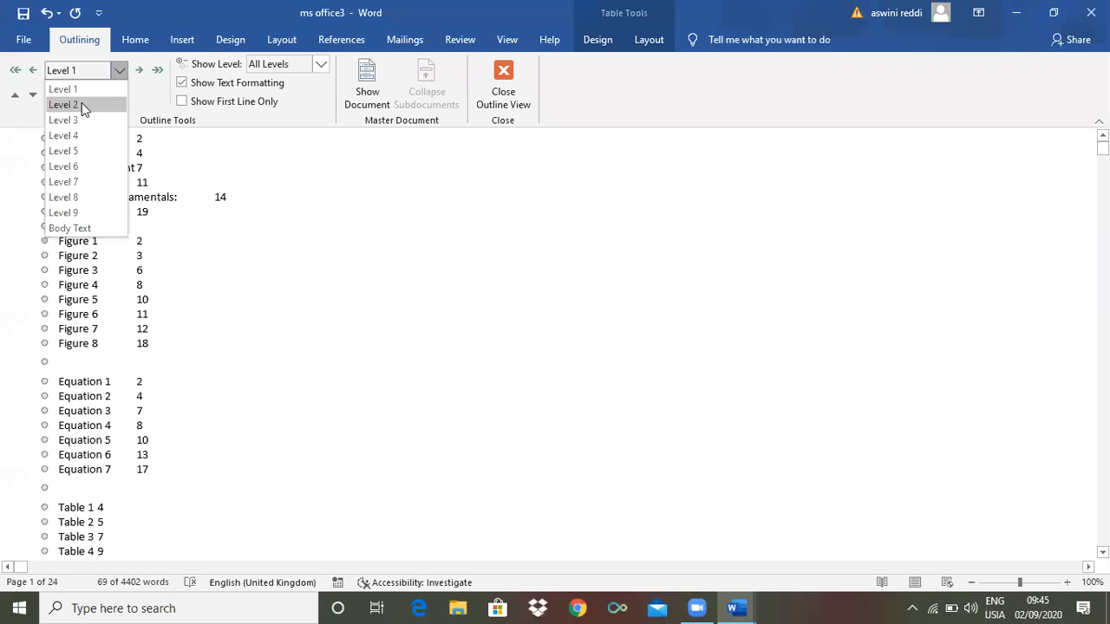
pyautogui.click(82, 104)
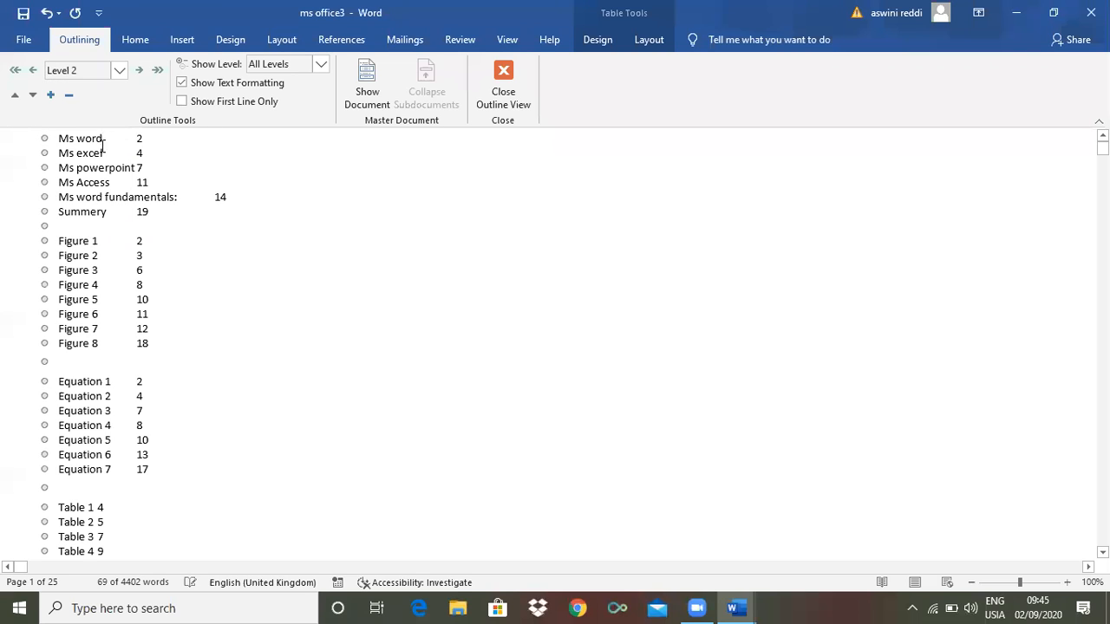
pyautogui.click(43, 138)
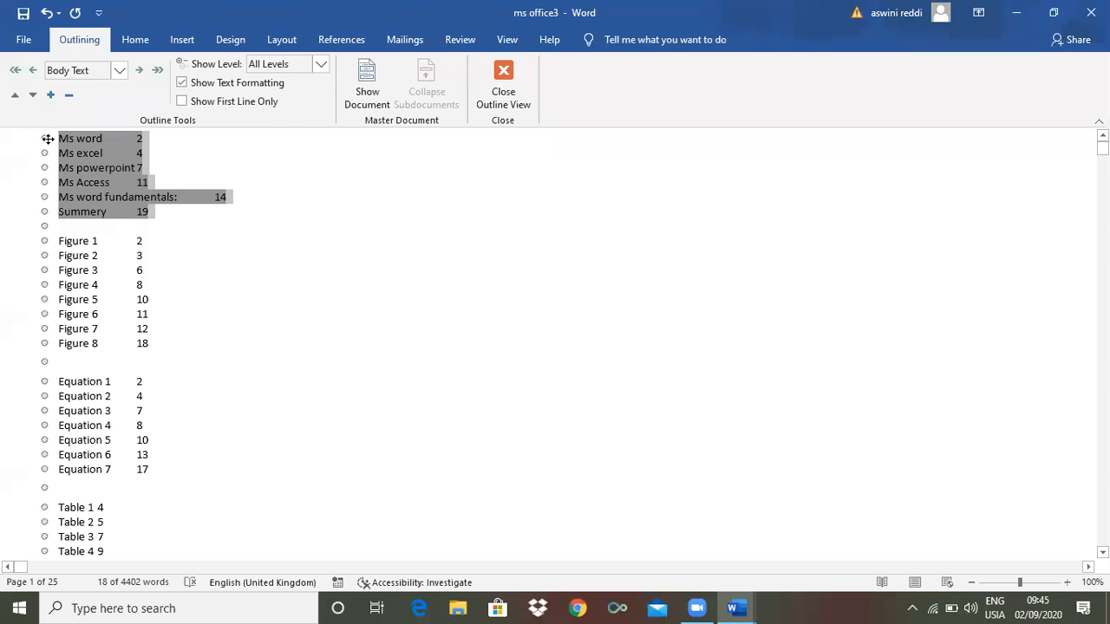
pyautogui.click(104, 201)
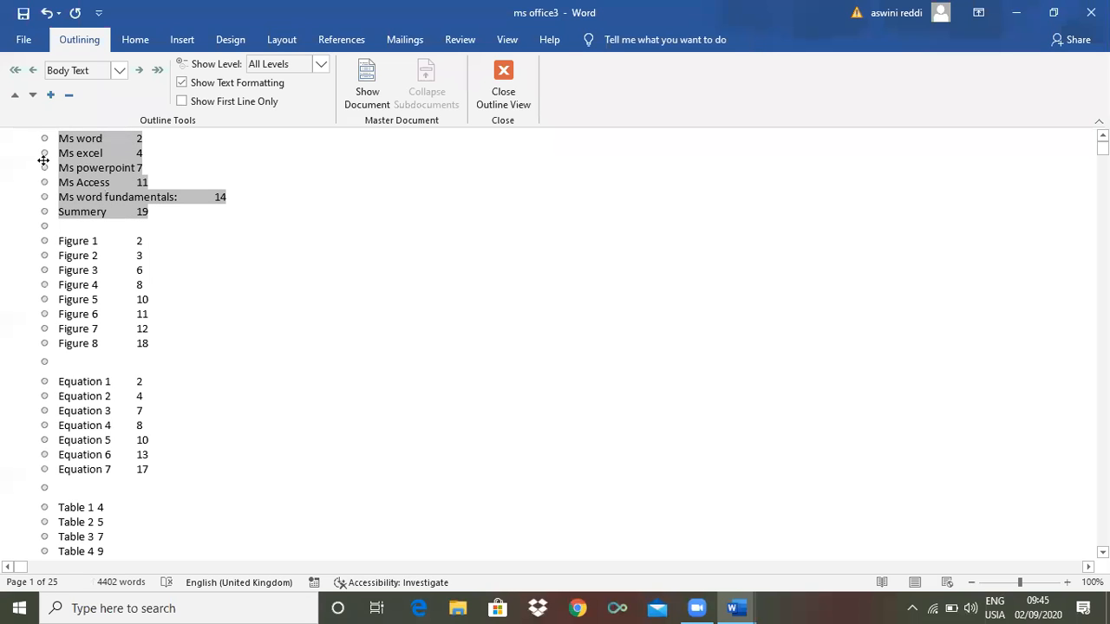
# Select Ms powerpoint, demote it to Level 4, then promote it back to Level 1
pyautogui.click(43, 161)
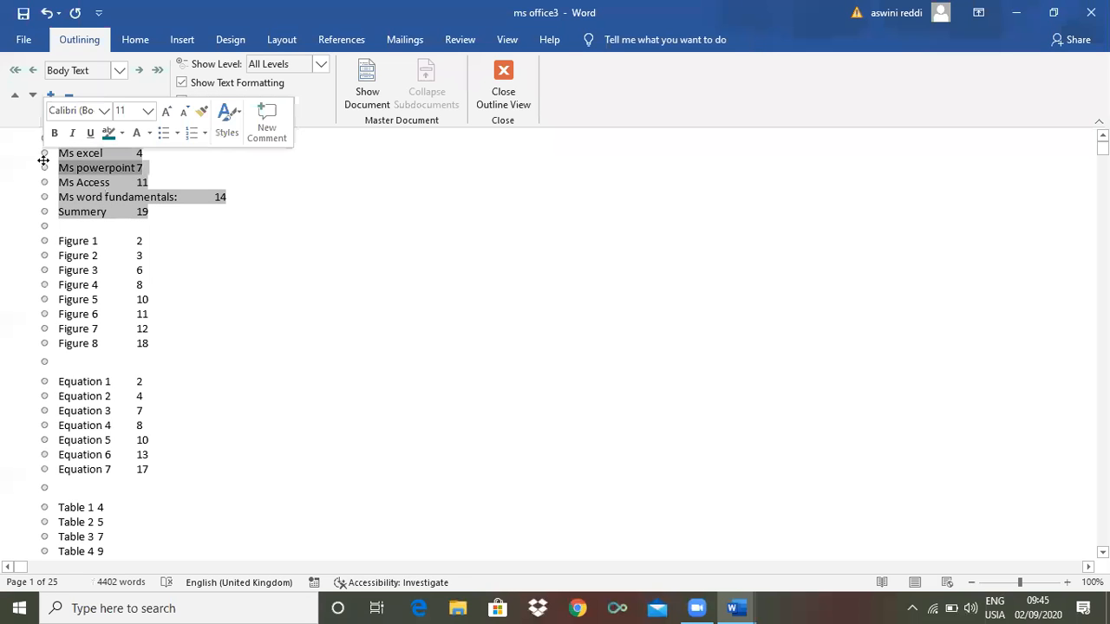
pyautogui.click(138, 70)
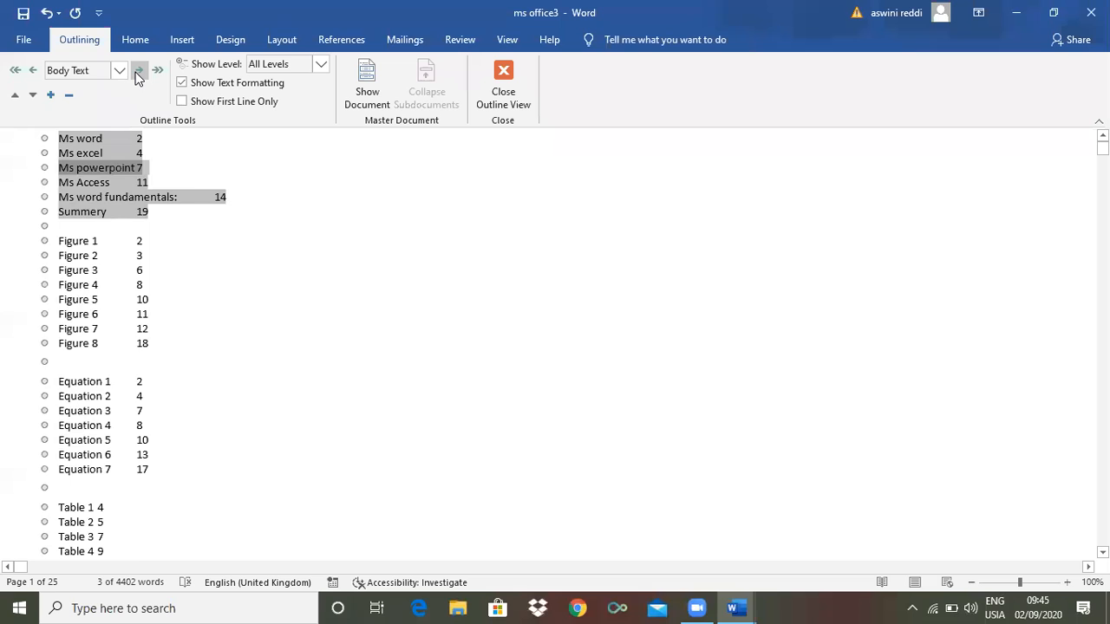
pyautogui.click(34, 71)
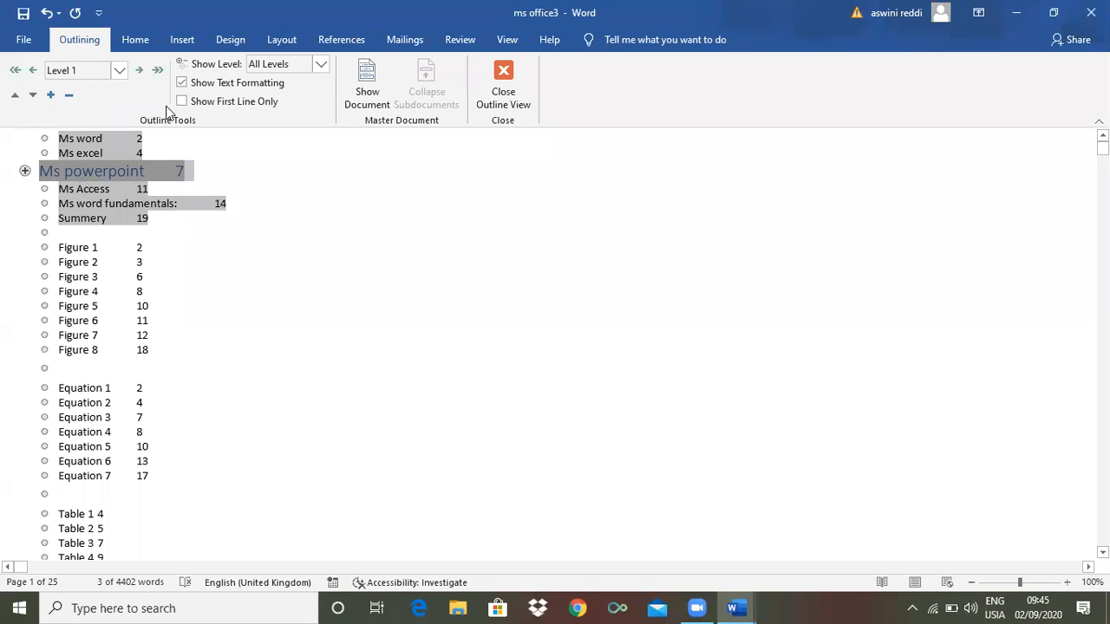
pyautogui.click(139, 73)
pyautogui.click(140, 73)
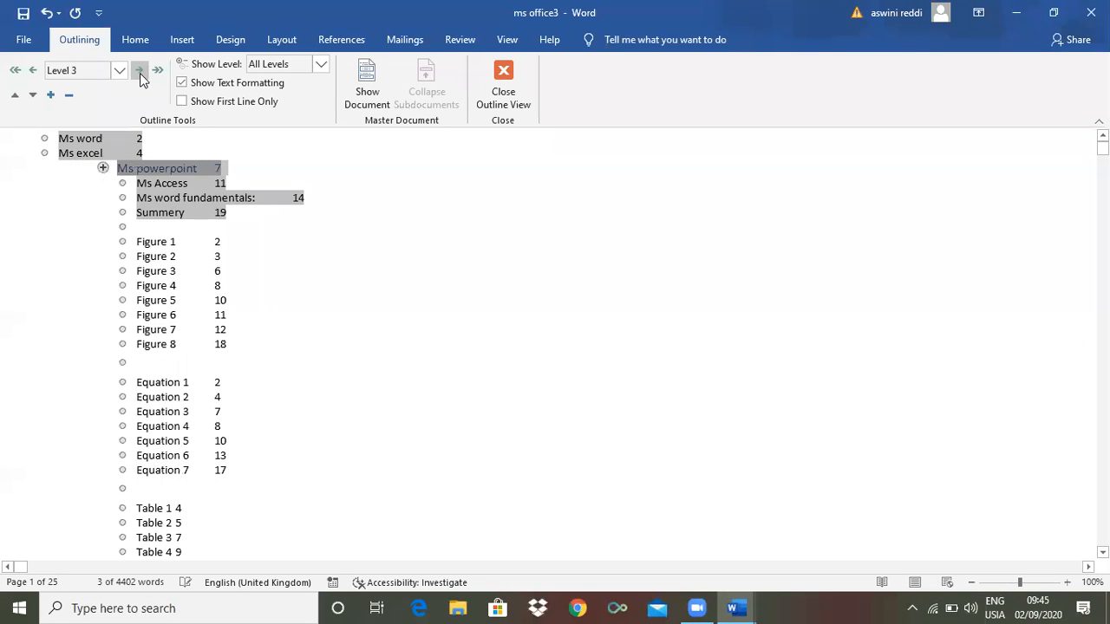
pyautogui.click(140, 73)
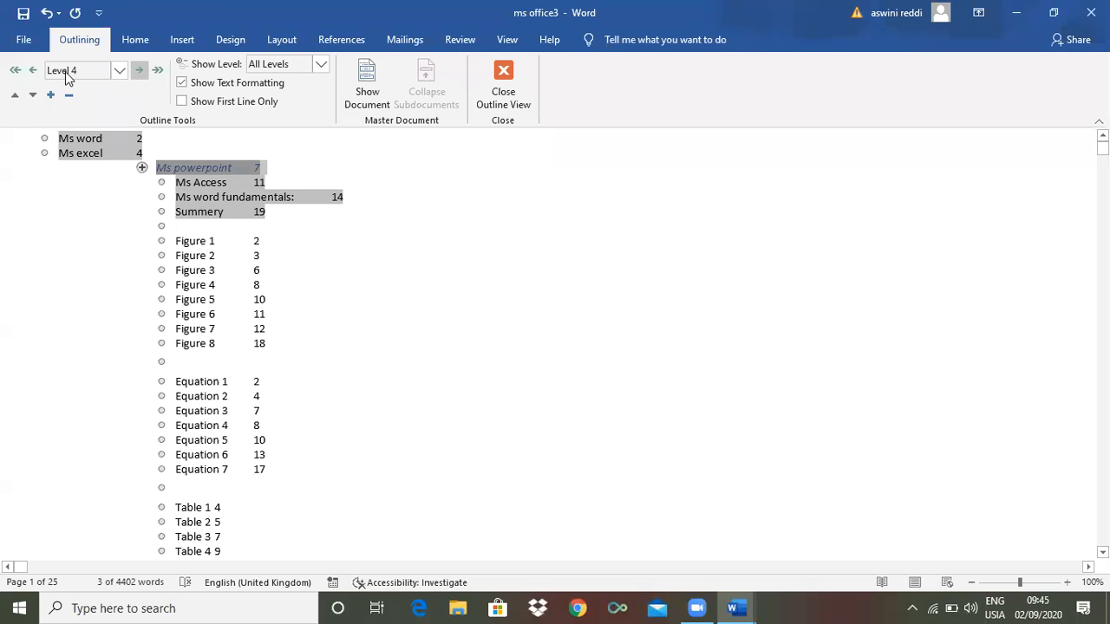
pyautogui.click(32, 73)
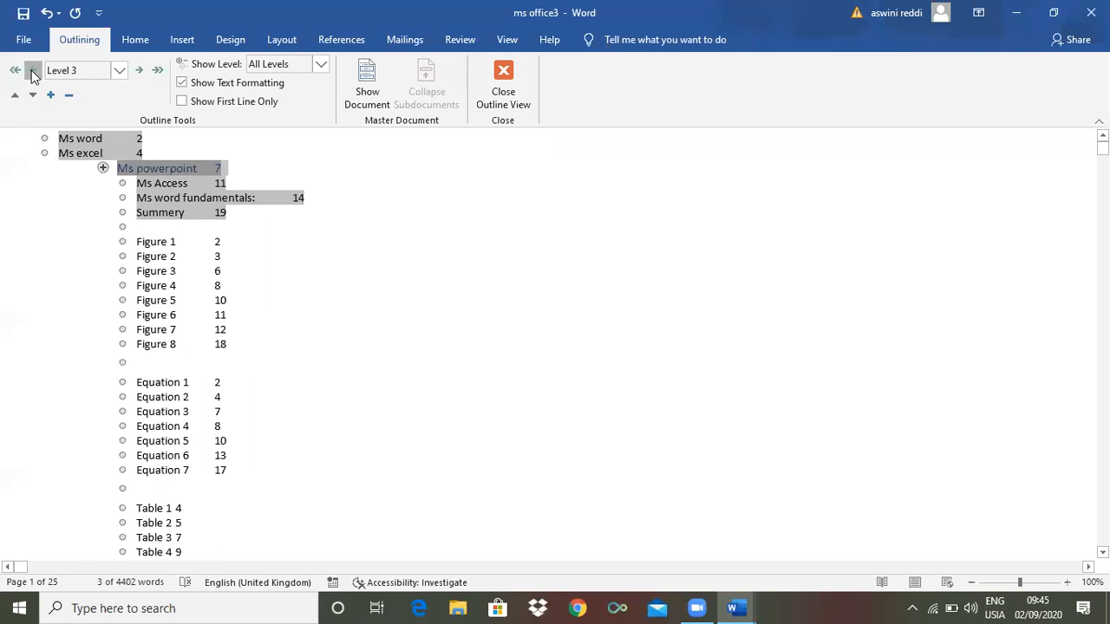
pyautogui.click(32, 73)
pyautogui.click(32, 73)
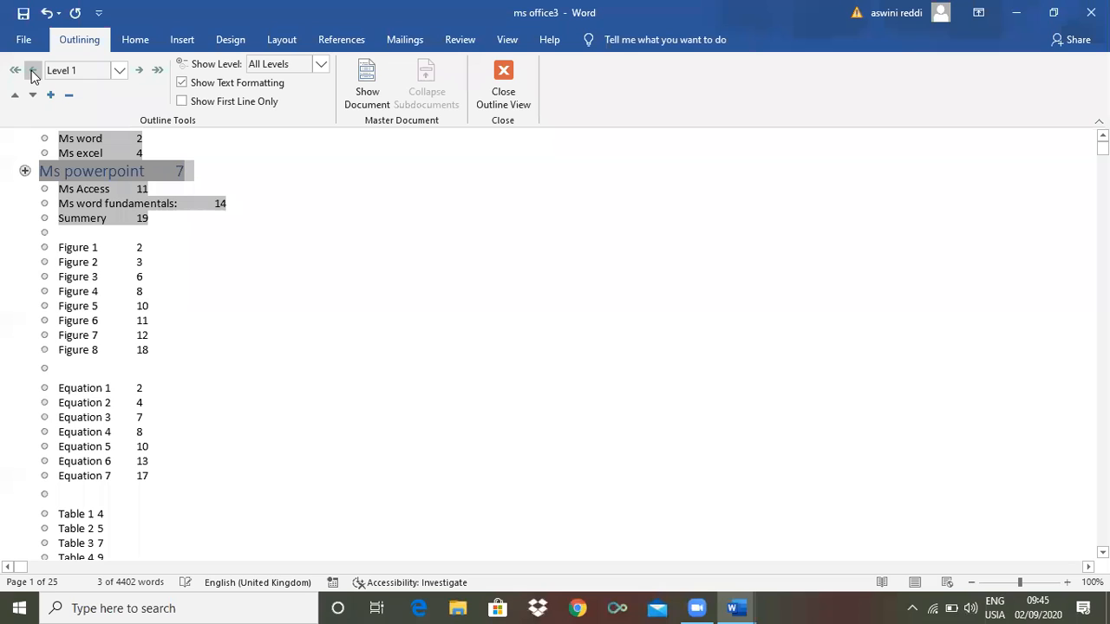
pyautogui.click(501, 79)
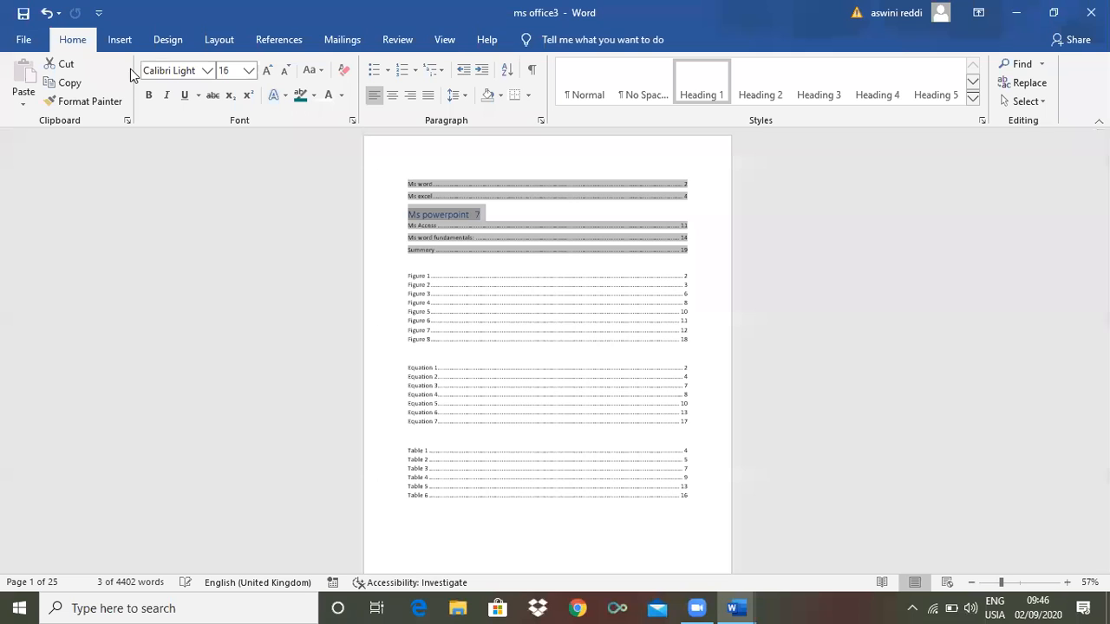
pyautogui.click(445, 40)
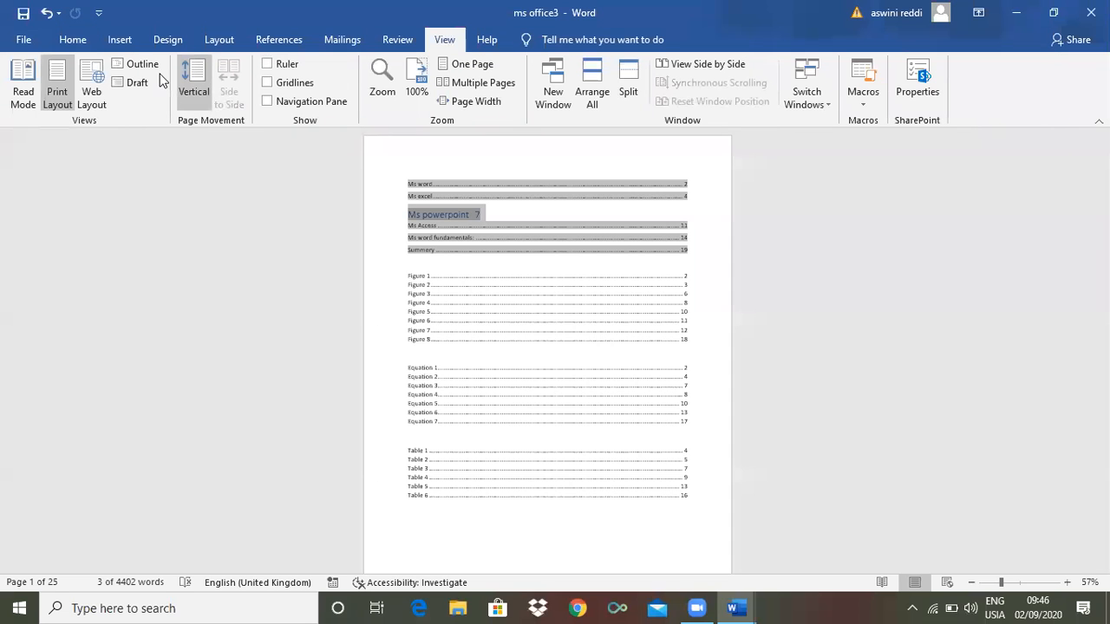
pyautogui.click(135, 64)
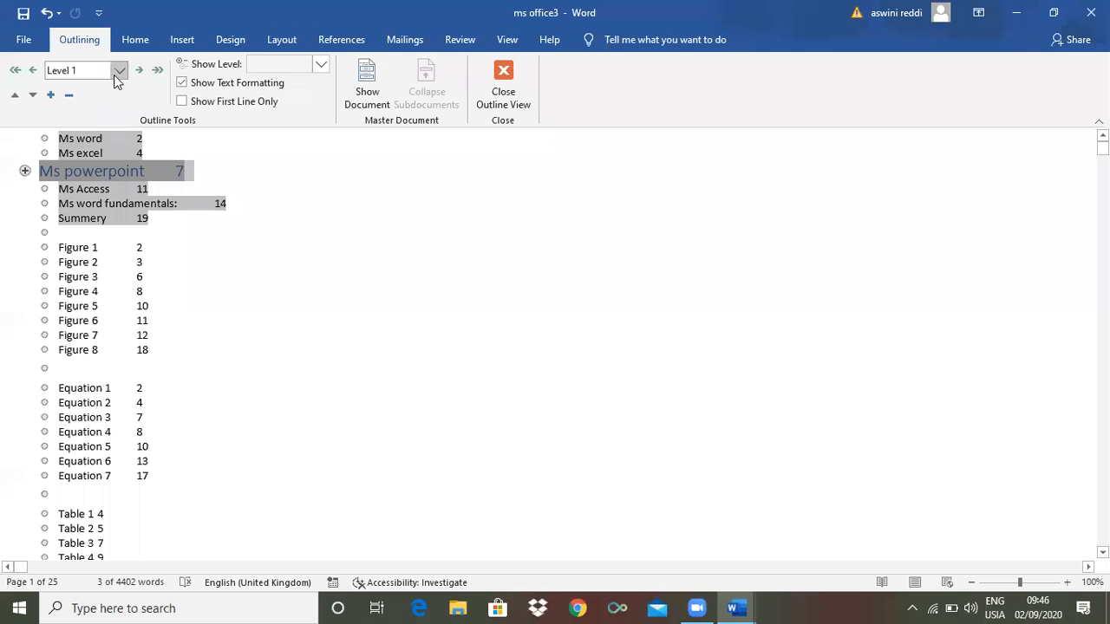
# Make the 'Ms Access 11' contents line a Level 2 heading, then close Outline view
pyautogui.click(26, 170)
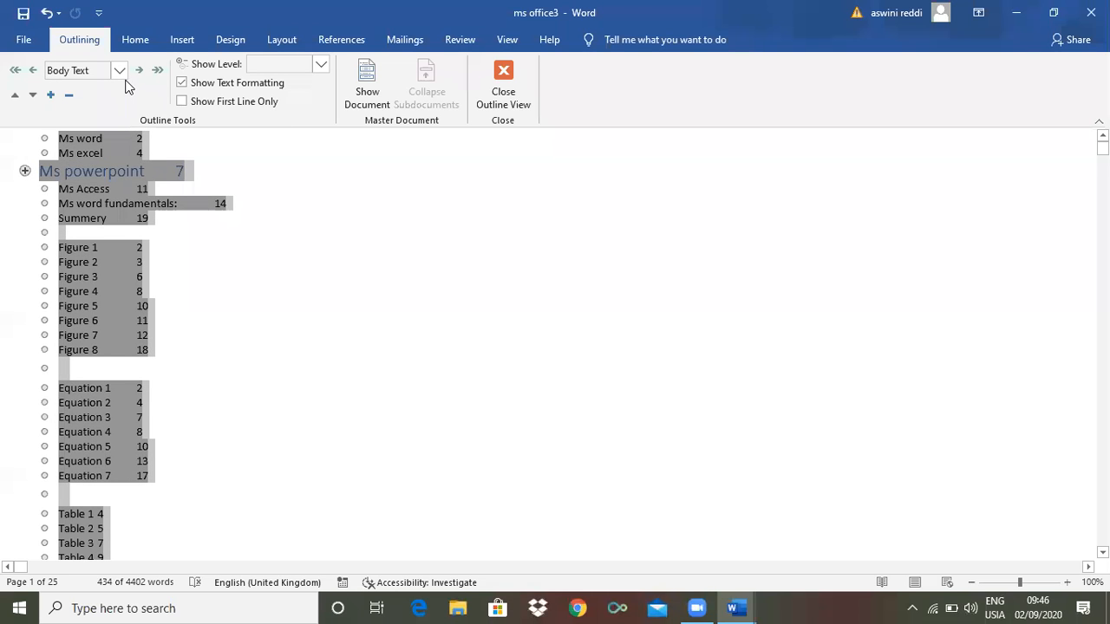
pyautogui.click(32, 74)
pyautogui.click(25, 171)
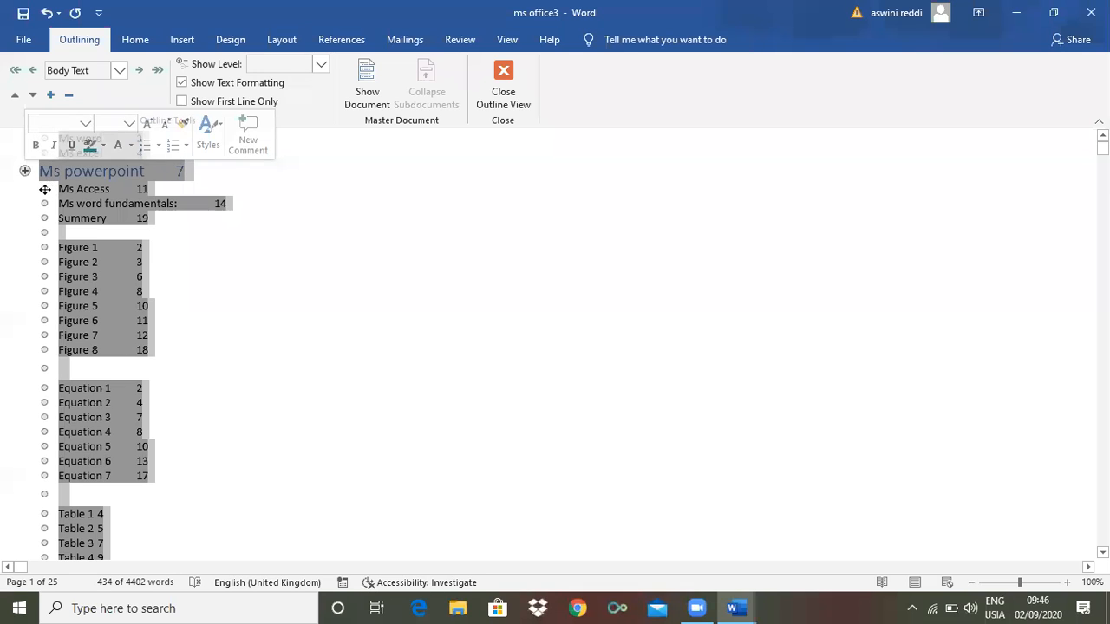
pyautogui.click(44, 189)
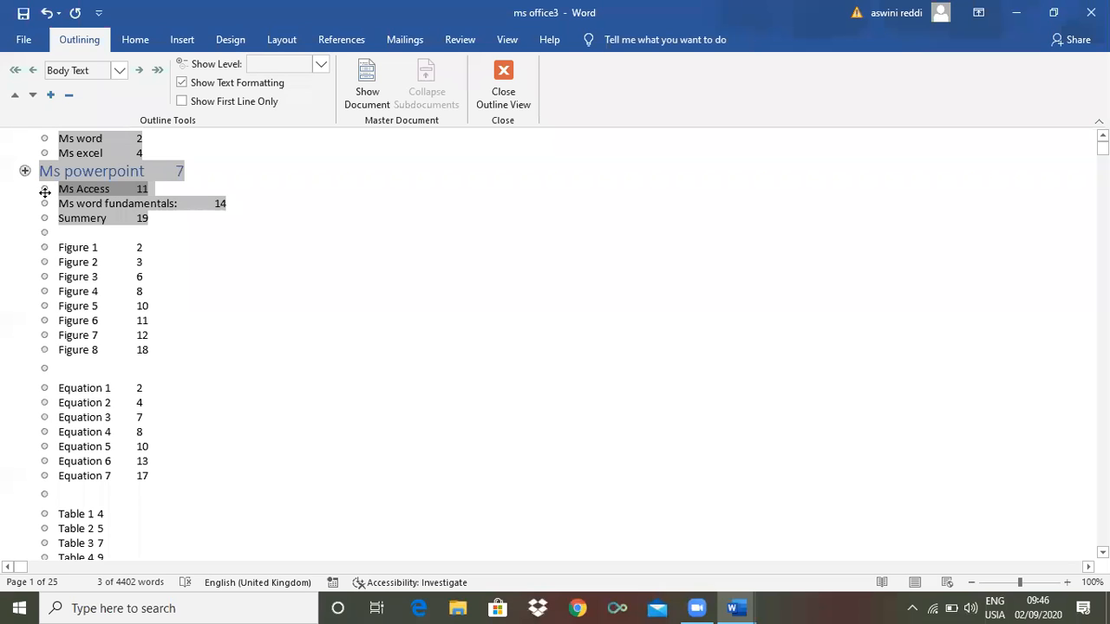
pyautogui.click(119, 70)
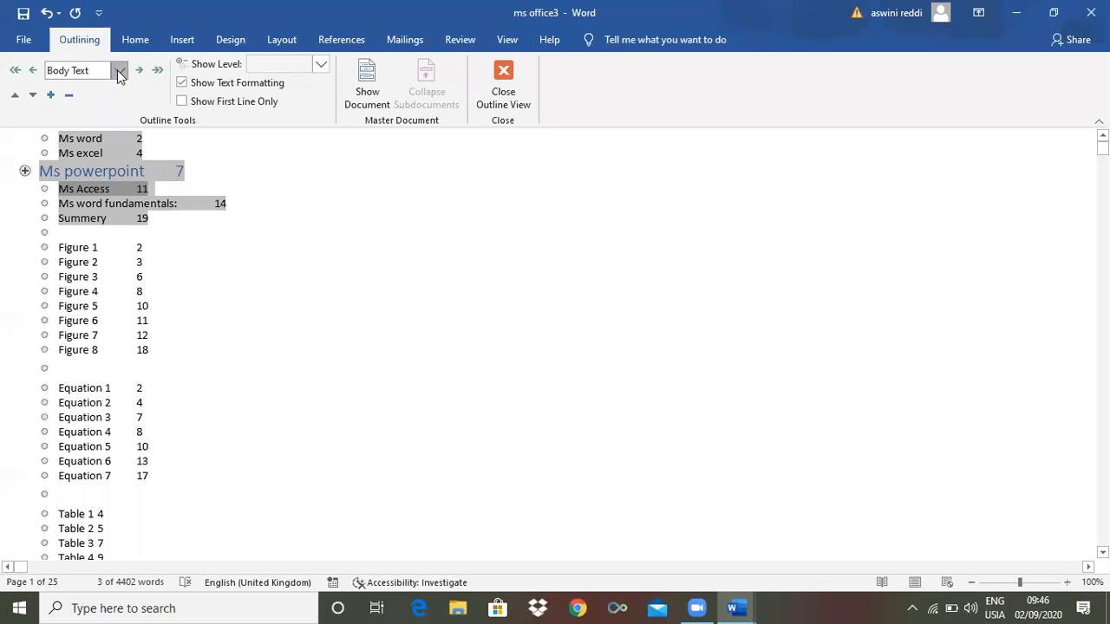
pyautogui.click(76, 104)
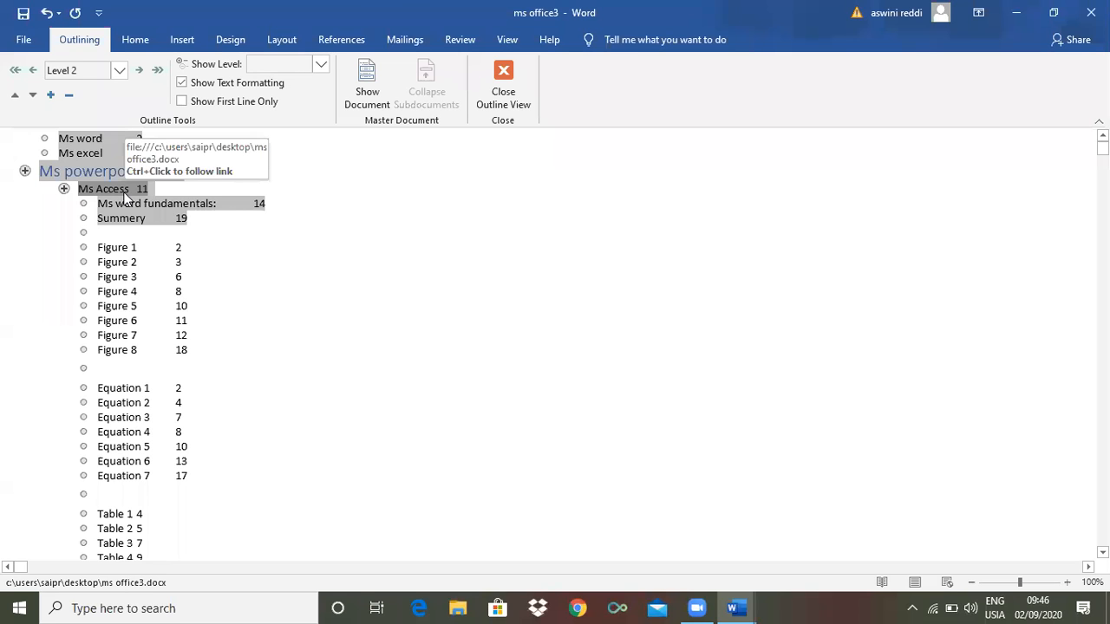
pyautogui.click(501, 82)
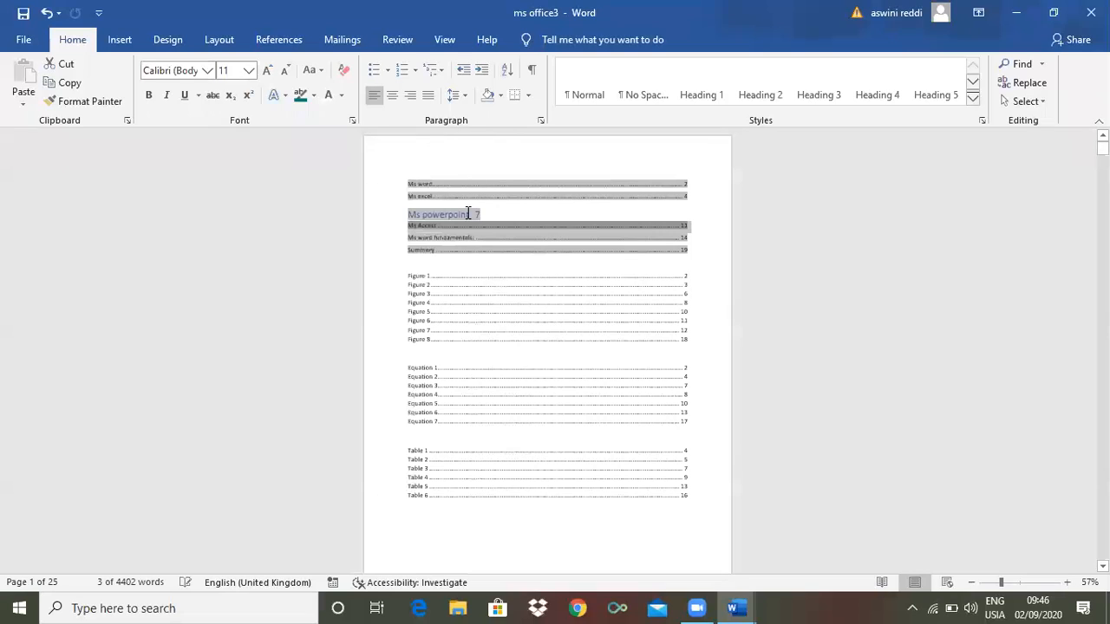
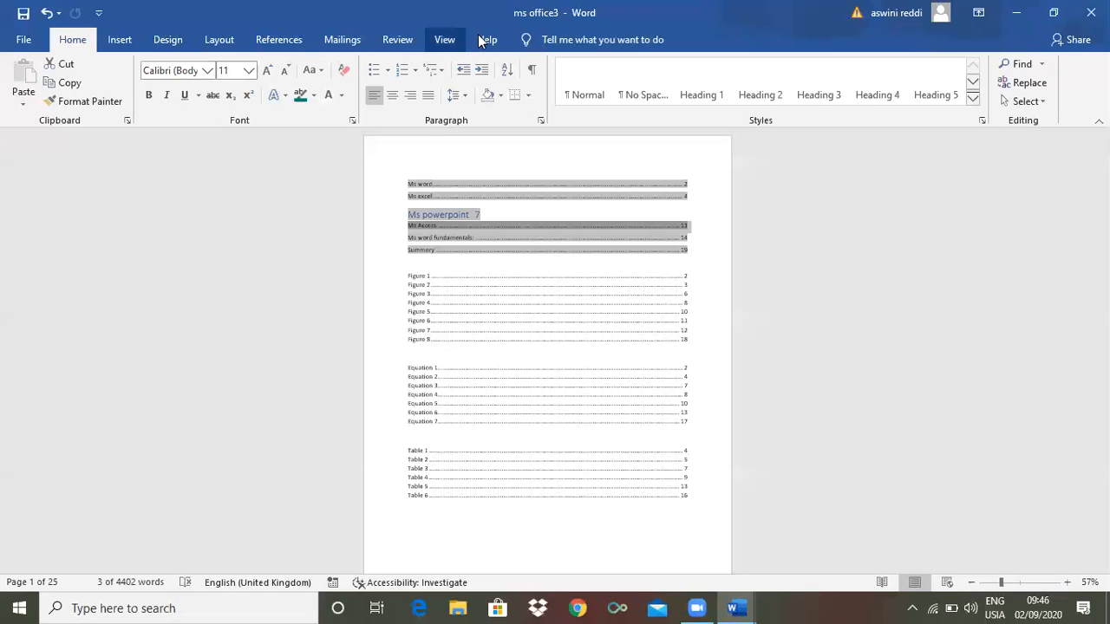
# Switch to Outline view and make the Summery entry a Level 2 heading
pyautogui.click(443, 39)
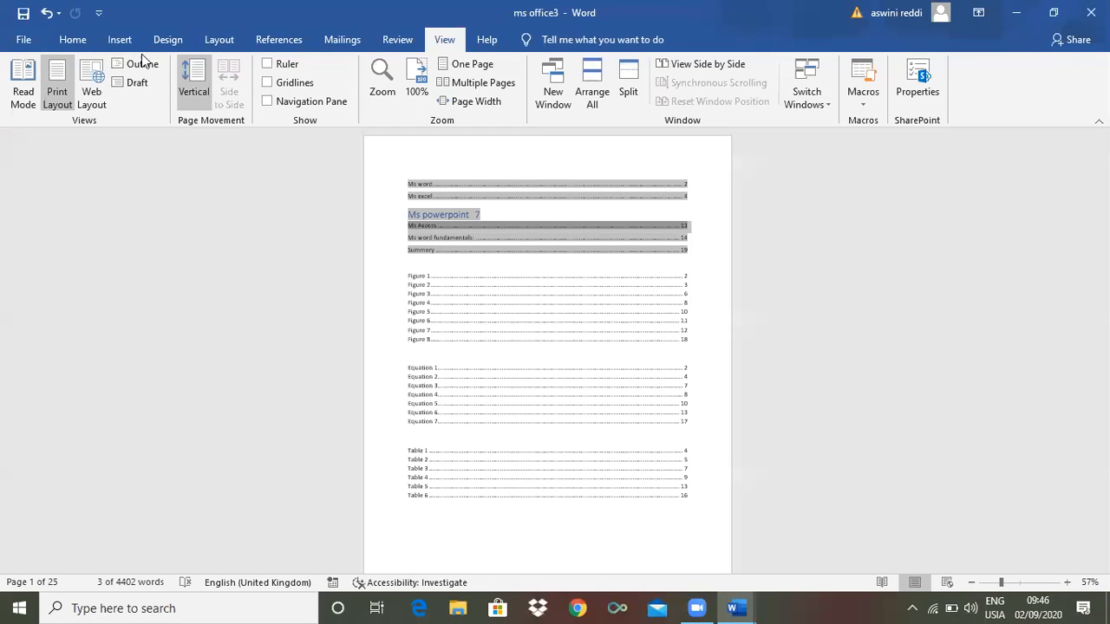
pyautogui.click(141, 64)
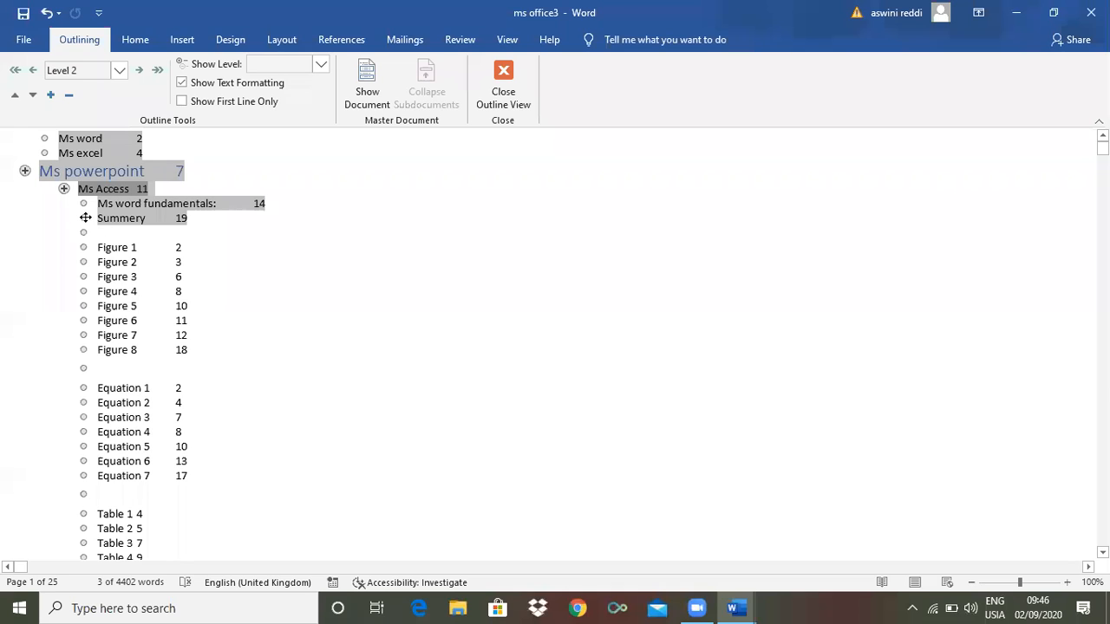
pyautogui.click(85, 217)
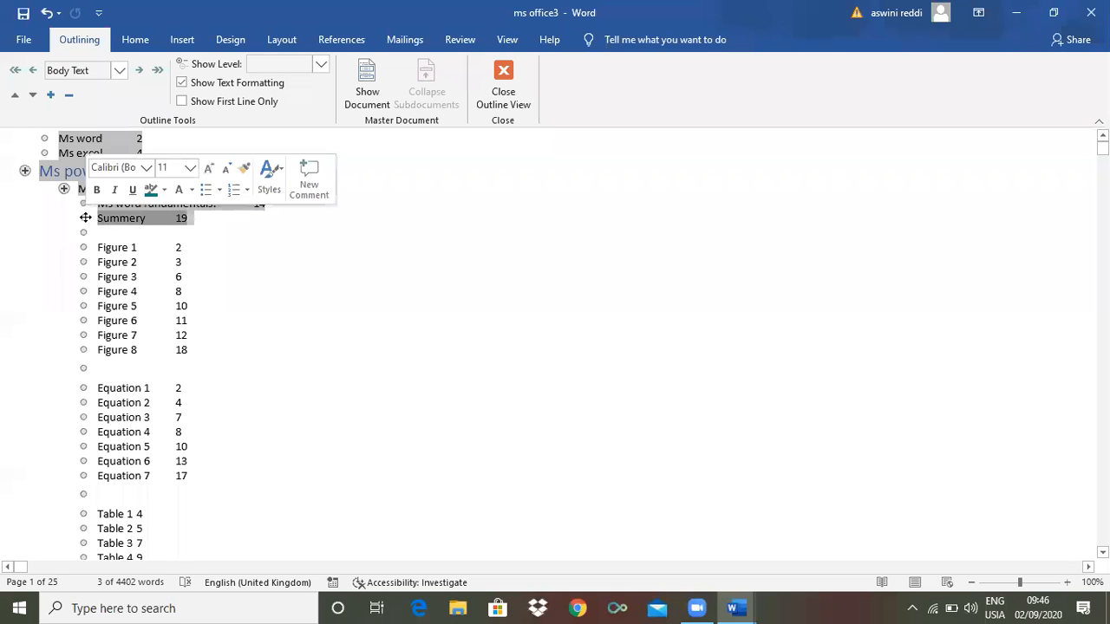
pyautogui.click(119, 70)
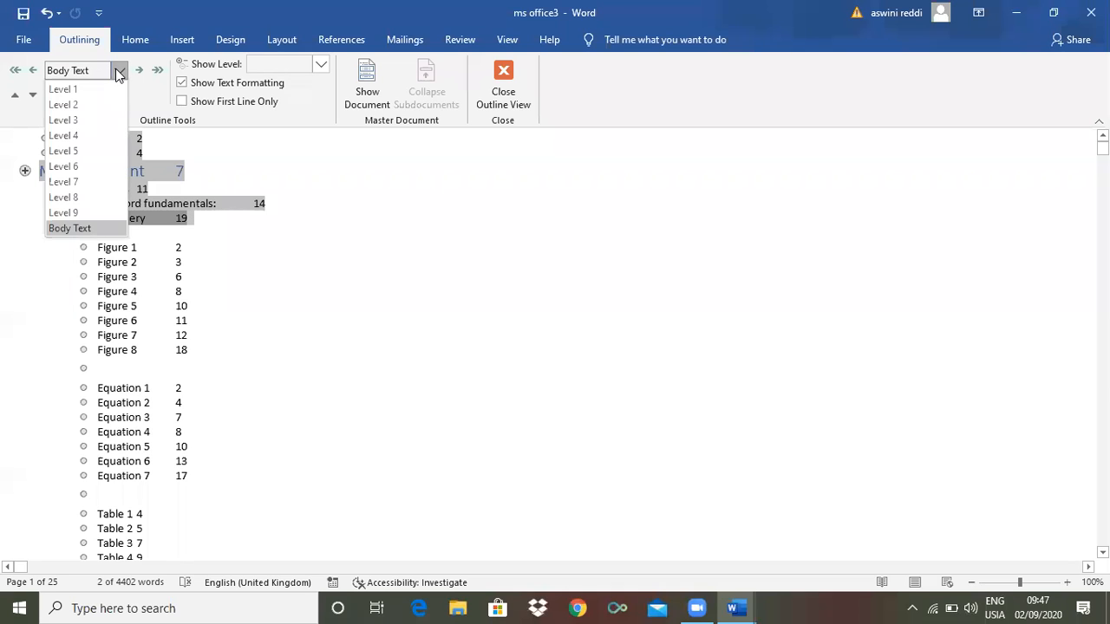
pyautogui.click(64, 105)
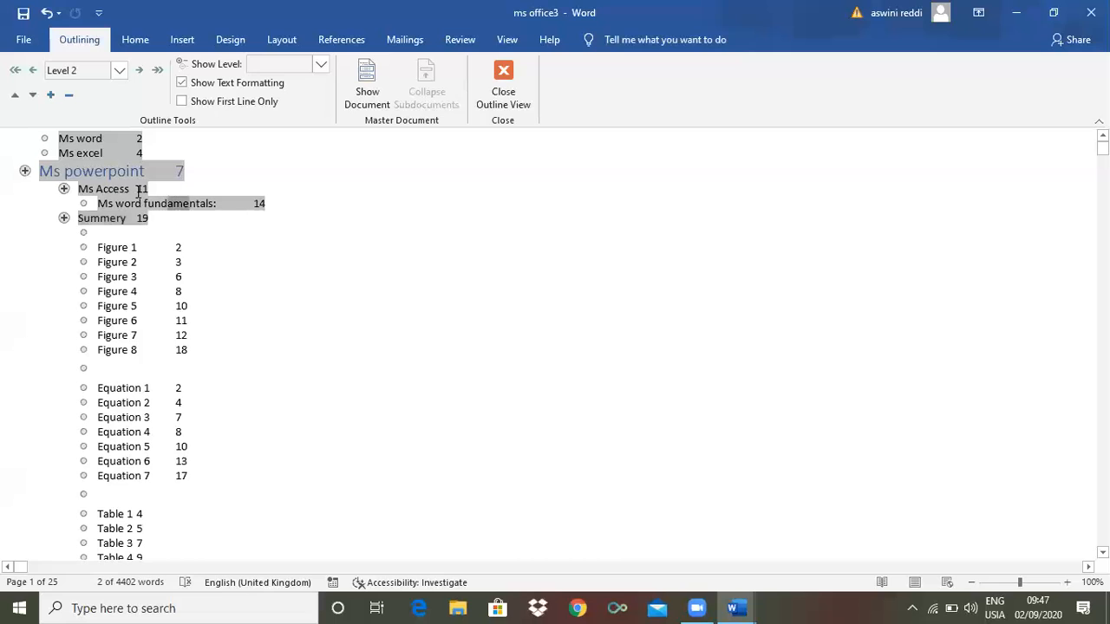
# Adjust the selection from the Summery line down over the figure list
pyautogui.keyDown('shift'); pyautogui.click(102, 234); pyautogui.keyUp('shift')
pyautogui.keyDown('shift'); pyautogui.click(99, 228); pyautogui.keyUp('shift')
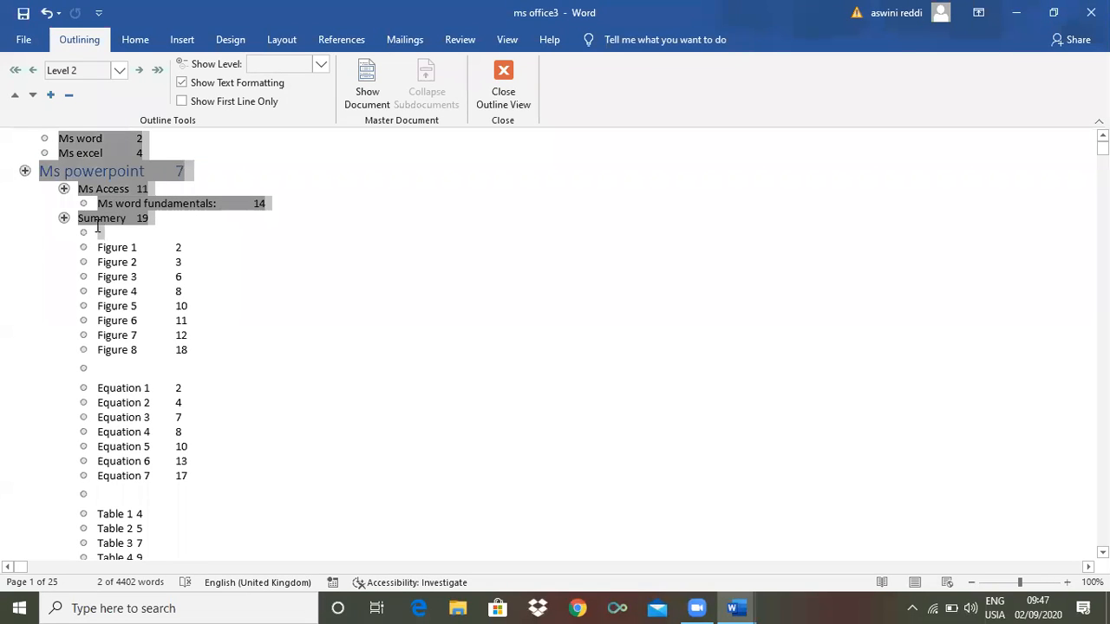
pyautogui.keyDown('shift'); pyautogui.click(88, 232); pyautogui.keyUp('shift')
pyautogui.keyDown('shift'); pyautogui.click(85, 234); pyautogui.keyUp('shift')
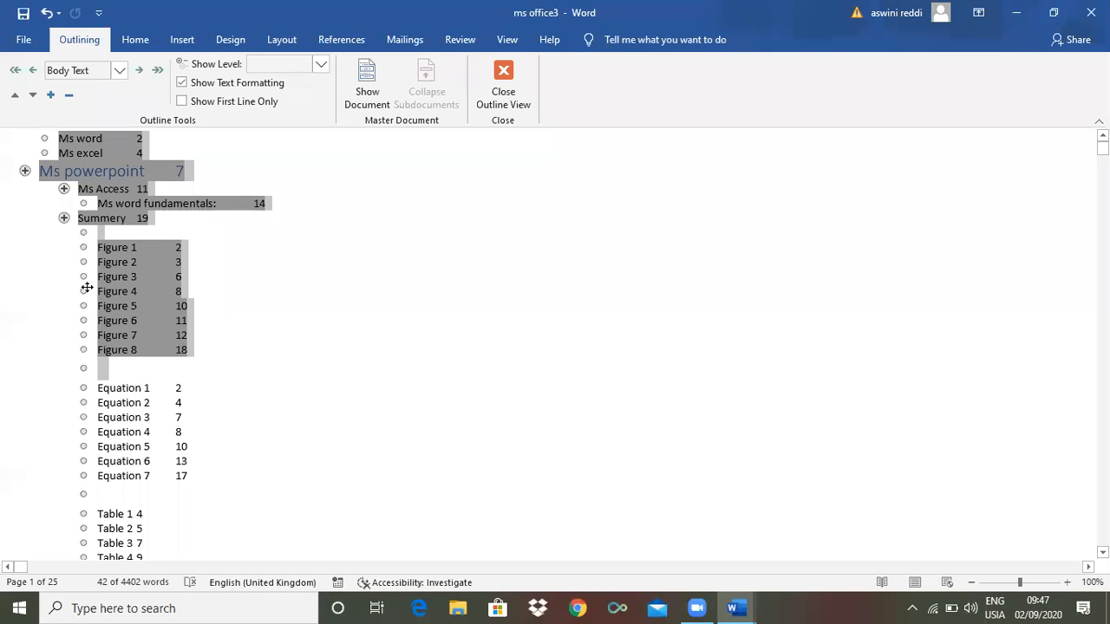
# Promote the Equation 1–7 entries to Level 2, then reselect the lists above them
pyautogui.click(82, 387)
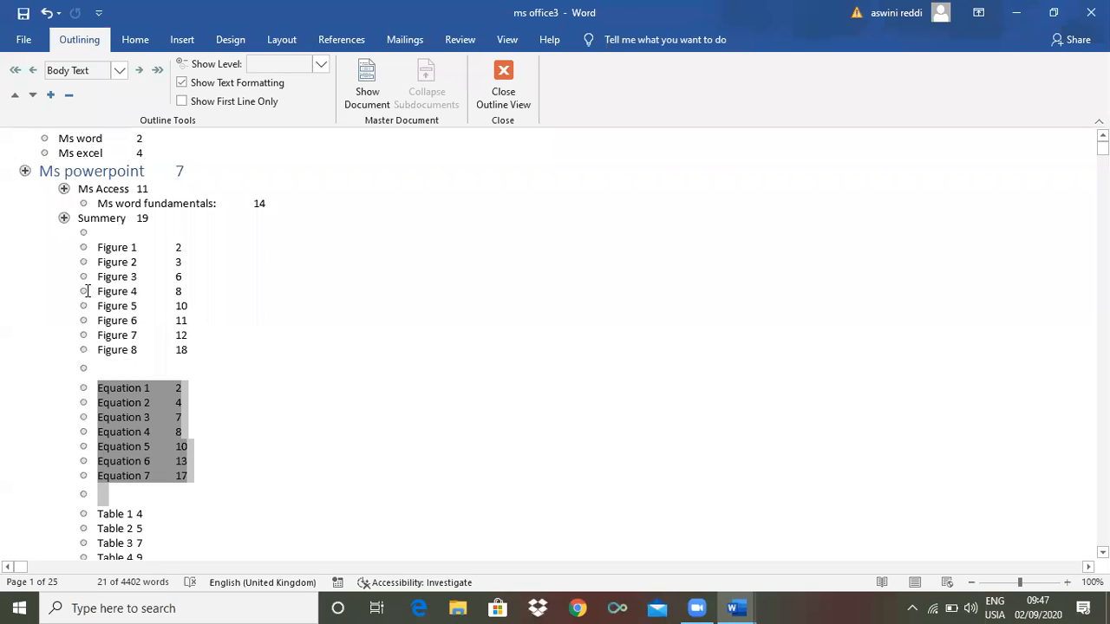
pyautogui.click(118, 70)
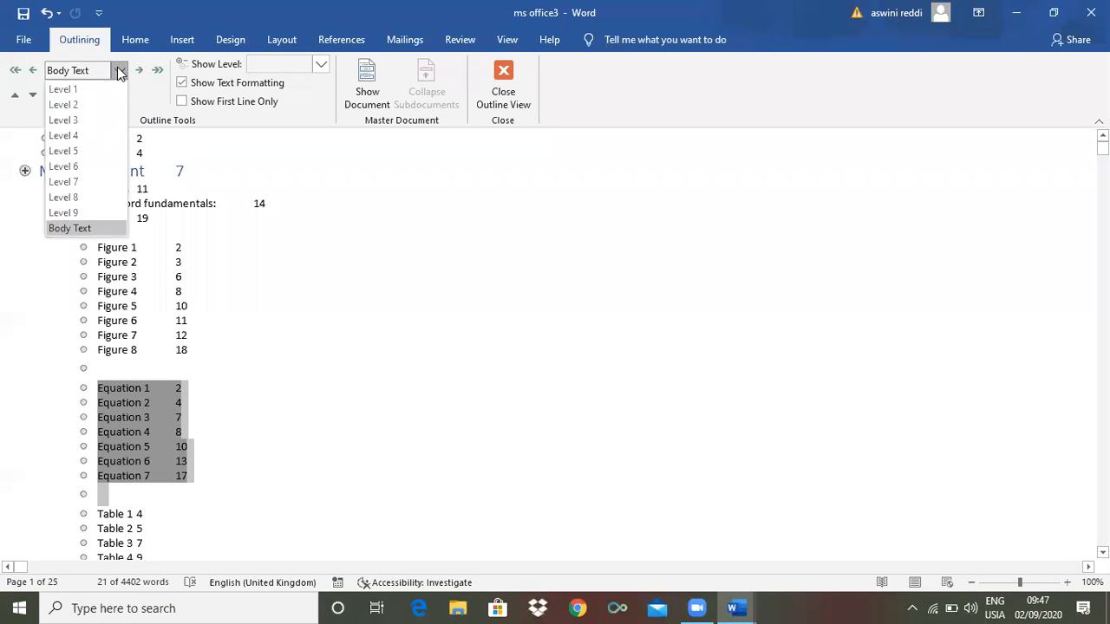
pyautogui.click(74, 105)
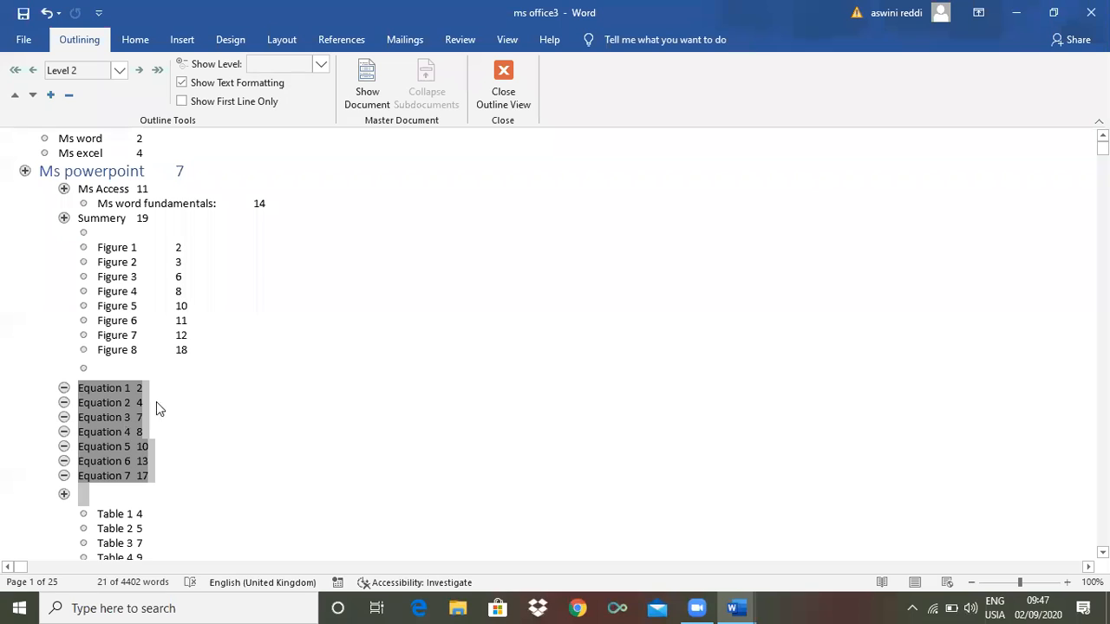
pyautogui.click(274, 420)
pyautogui.moveTo(310, 407); pyautogui.dragTo(328, 379)
pyautogui.click(328, 379)
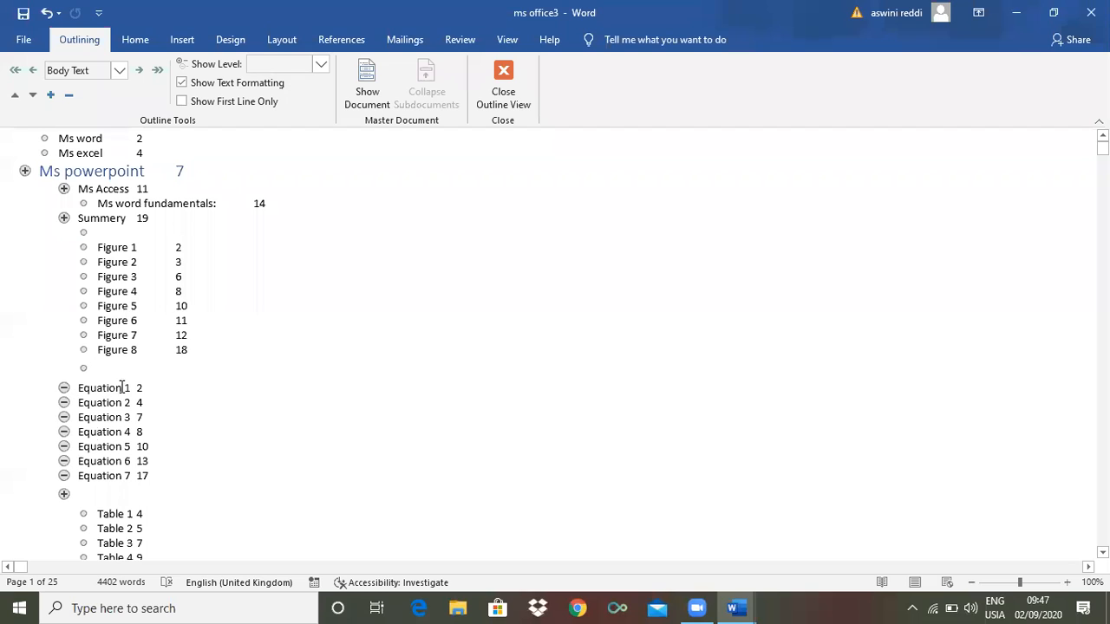
# Try Level 1 for Equation 2 and Level 3 for Equation 3
pyautogui.click(64, 402)
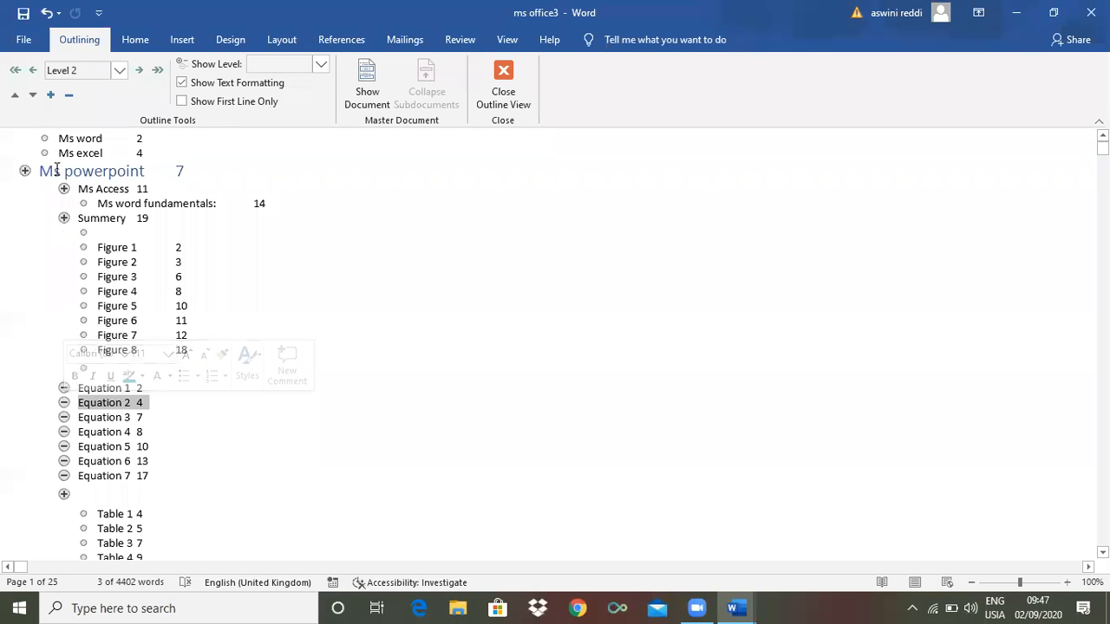
pyautogui.click(120, 71)
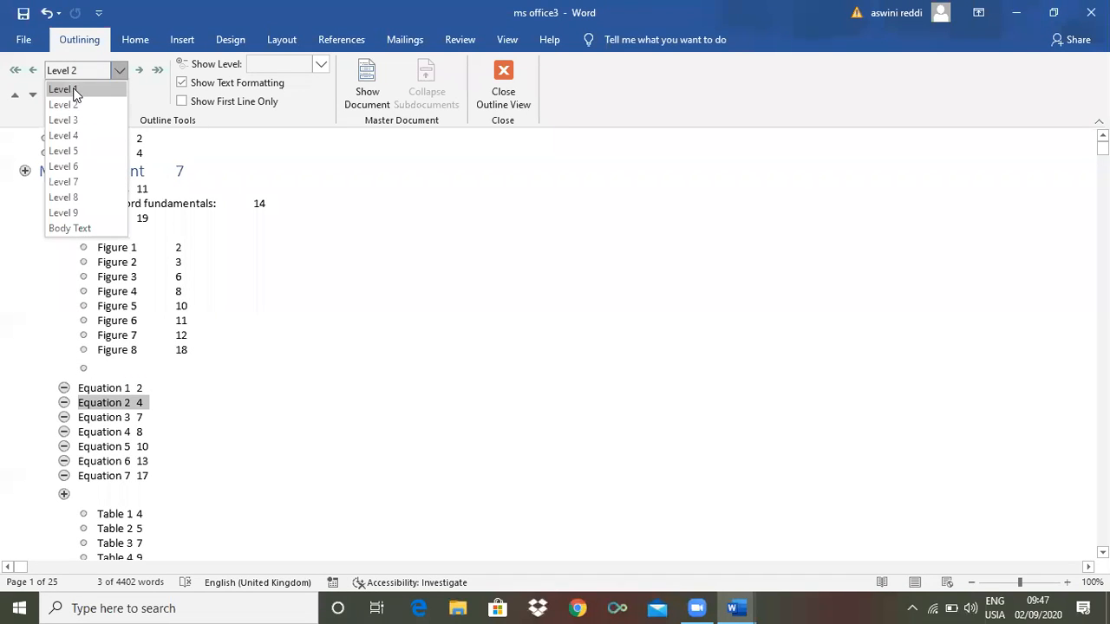
pyautogui.click(74, 91)
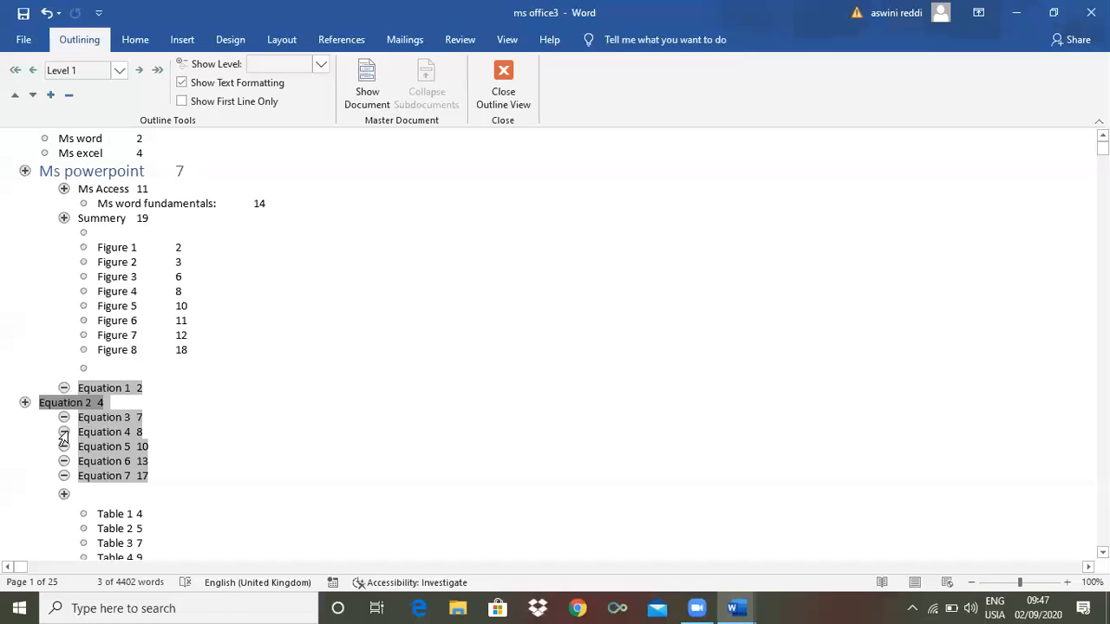
pyautogui.moveTo(64, 417); pyautogui.dragTo(26, 416)
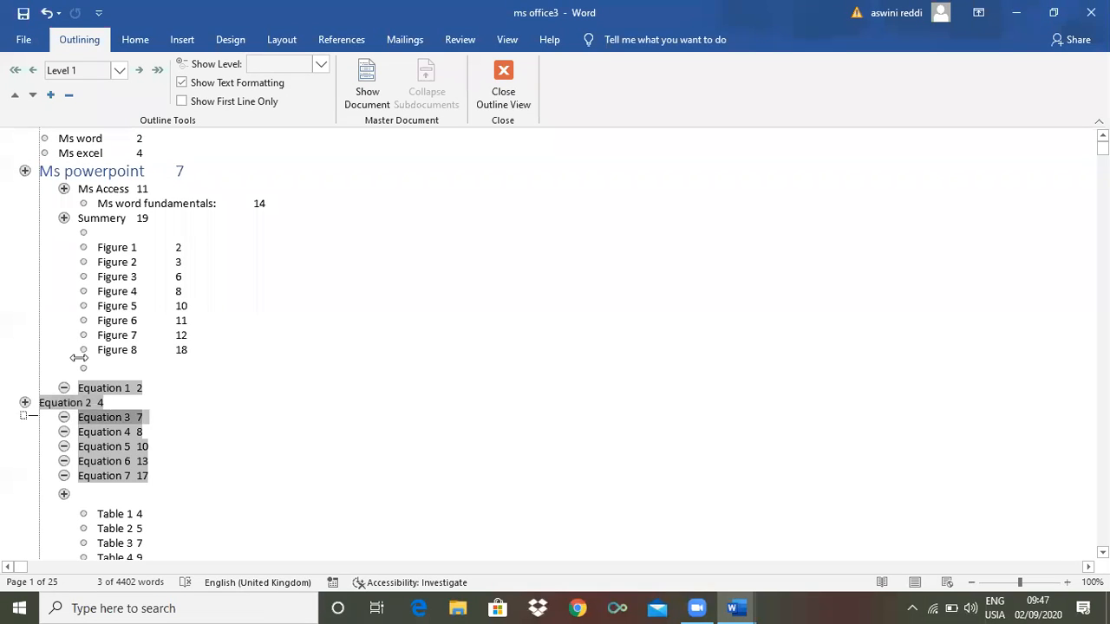
pyautogui.click(119, 71)
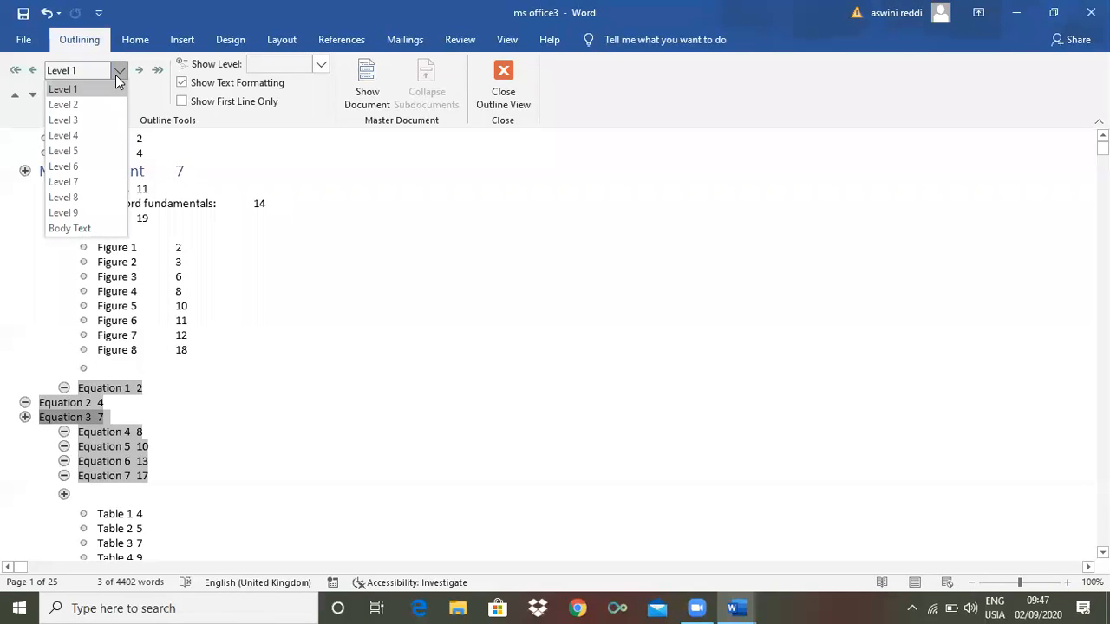
pyautogui.click(76, 122)
pyautogui.click(149, 389)
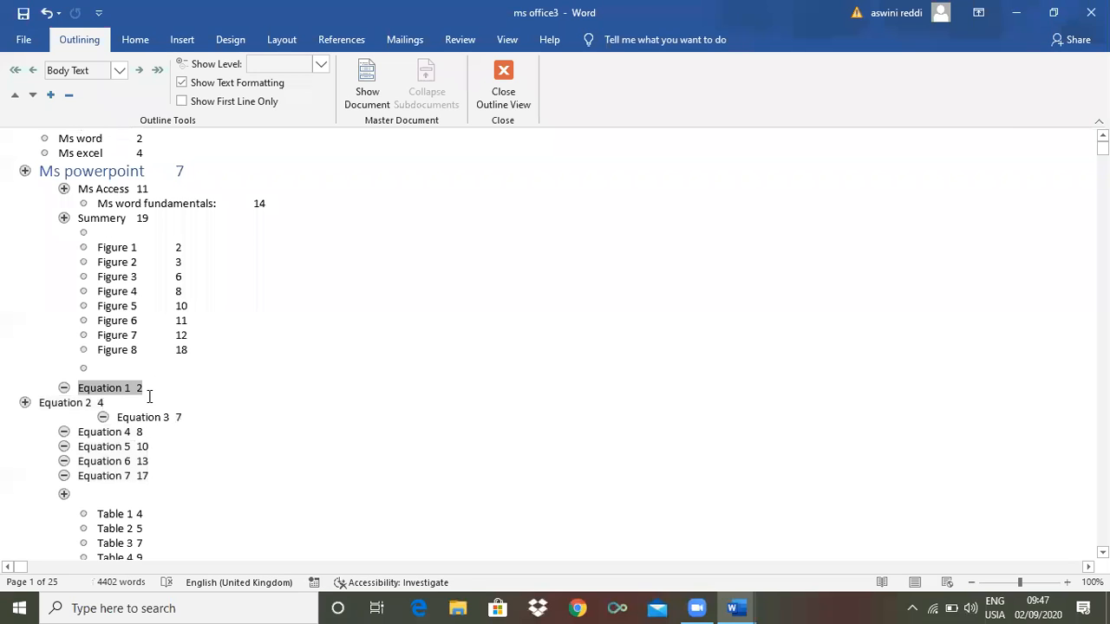
# Set Equation 2 onward and the table list to Level 2
pyautogui.click(25, 400)
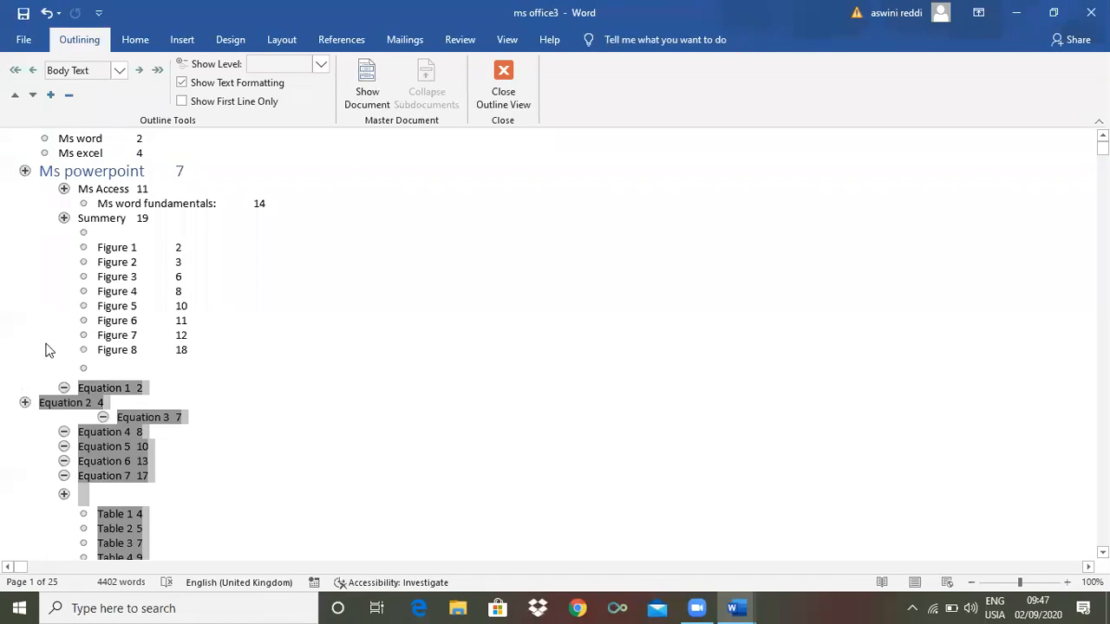
pyautogui.click(121, 69)
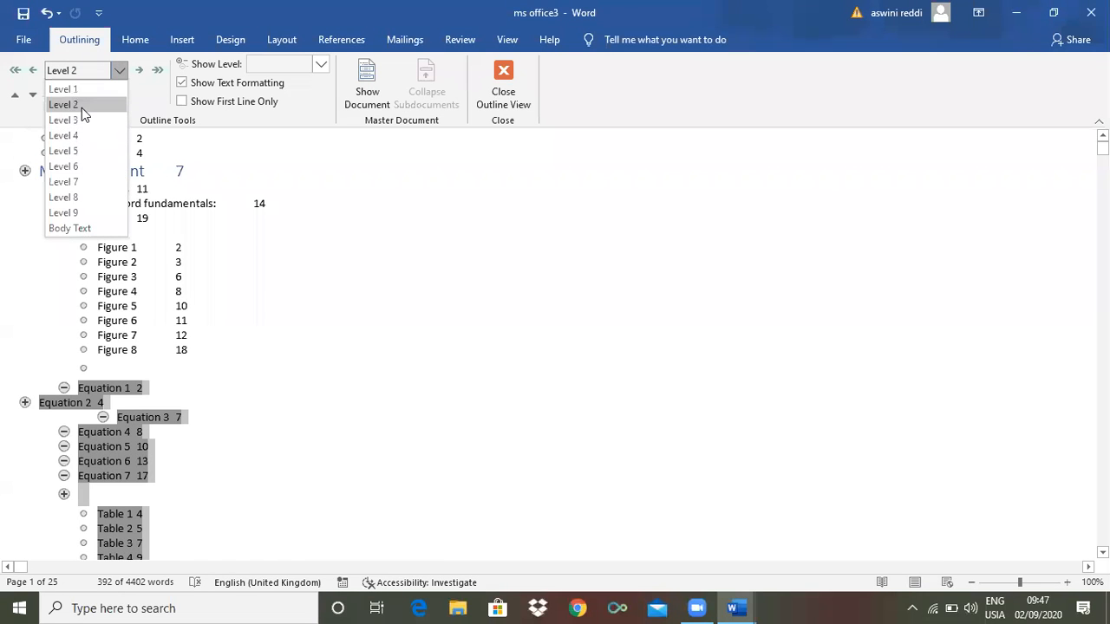
pyautogui.click(64, 104)
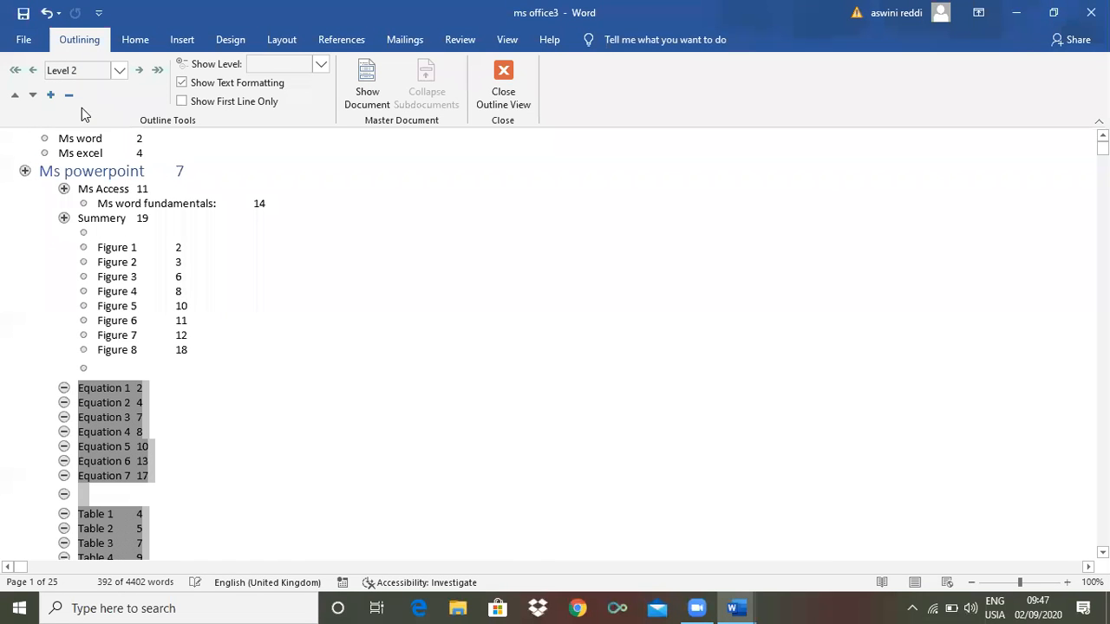
pyautogui.click(165, 415)
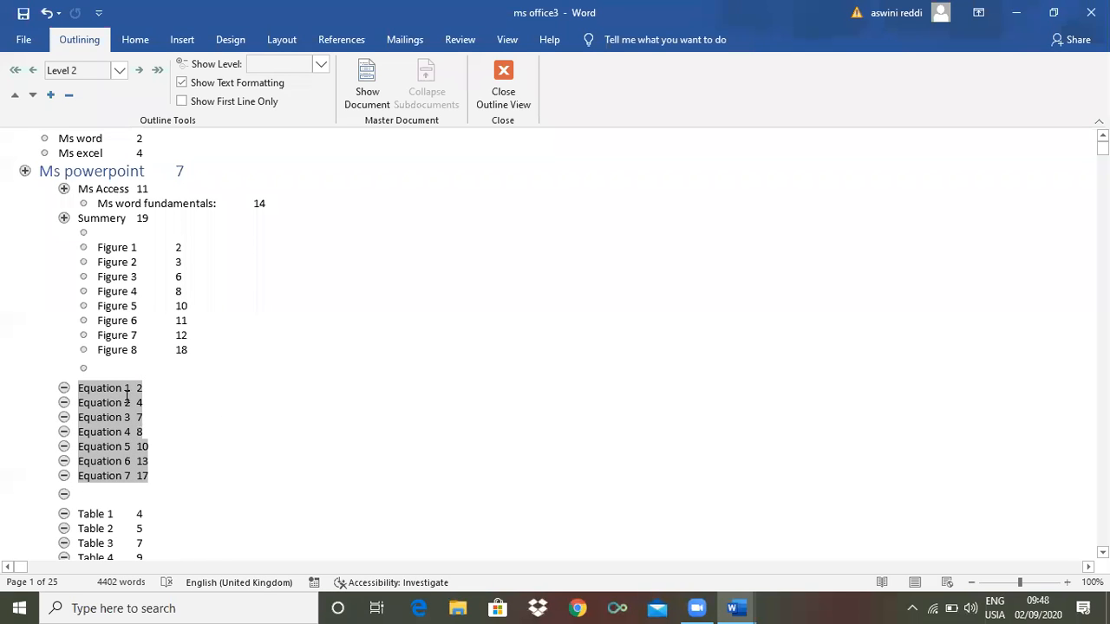
# Demote the Figure 2 line to Level 4
pyautogui.click(85, 248)
pyautogui.click(84, 260)
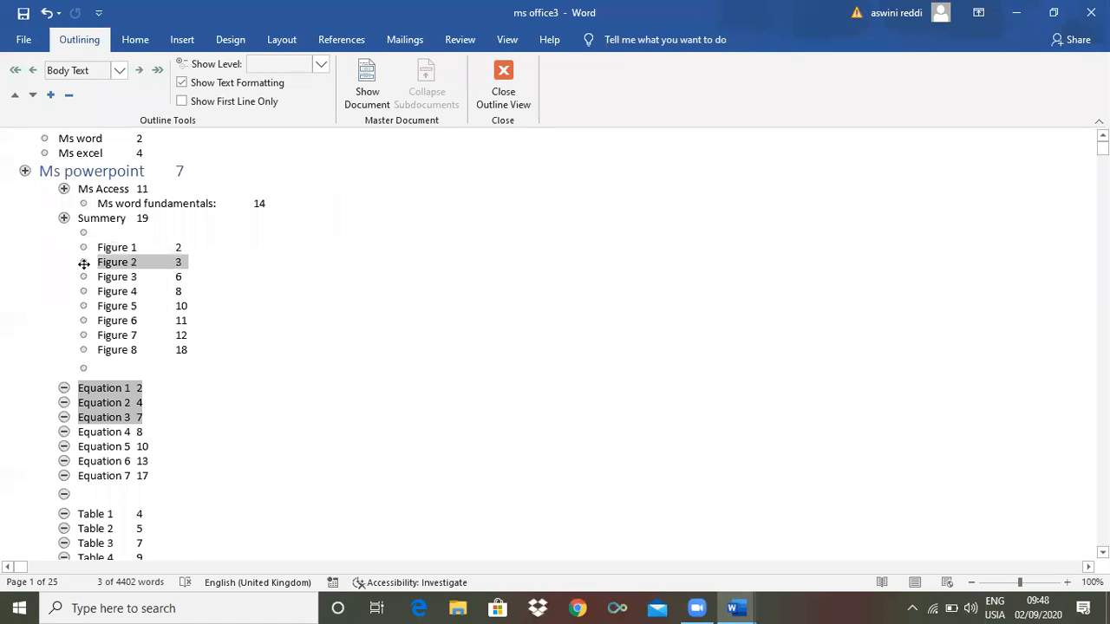
pyautogui.click(129, 261)
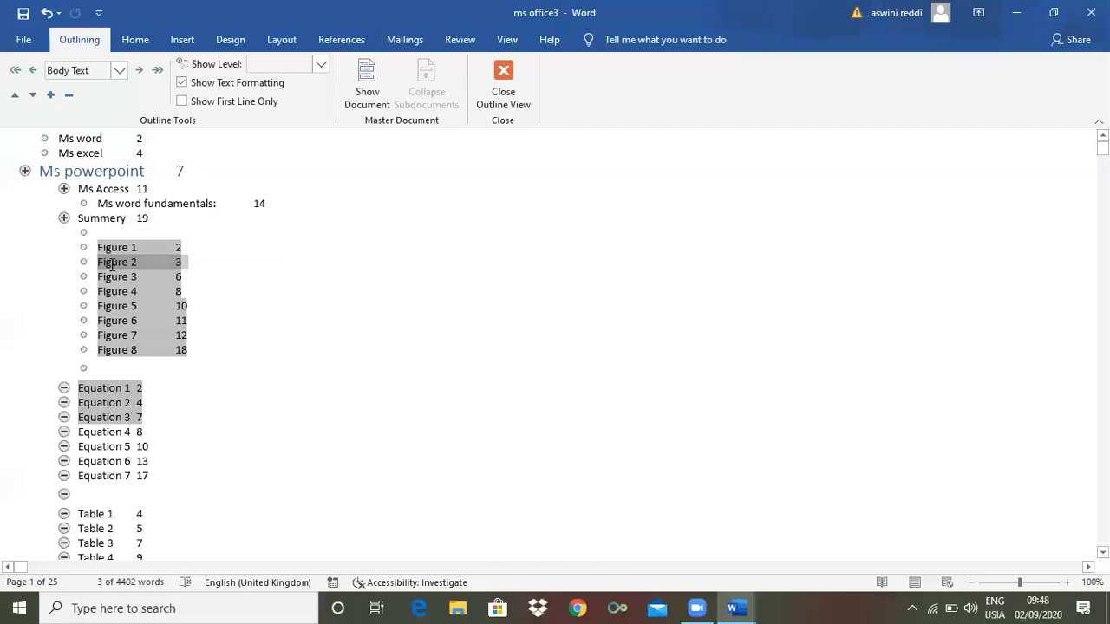
pyautogui.click(81, 262)
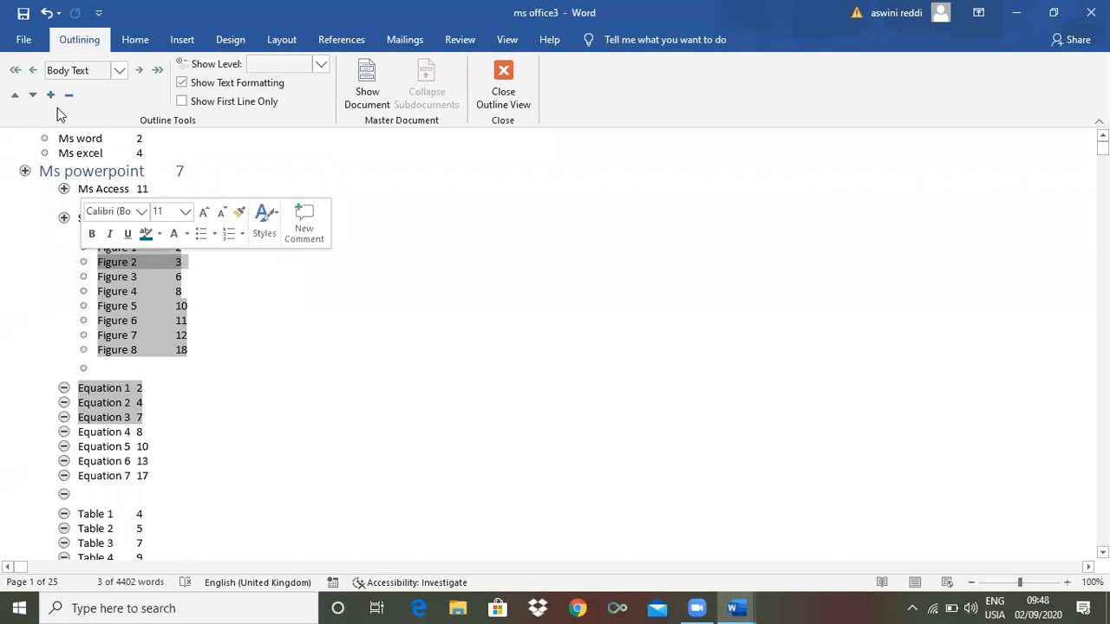
pyautogui.click(120, 70)
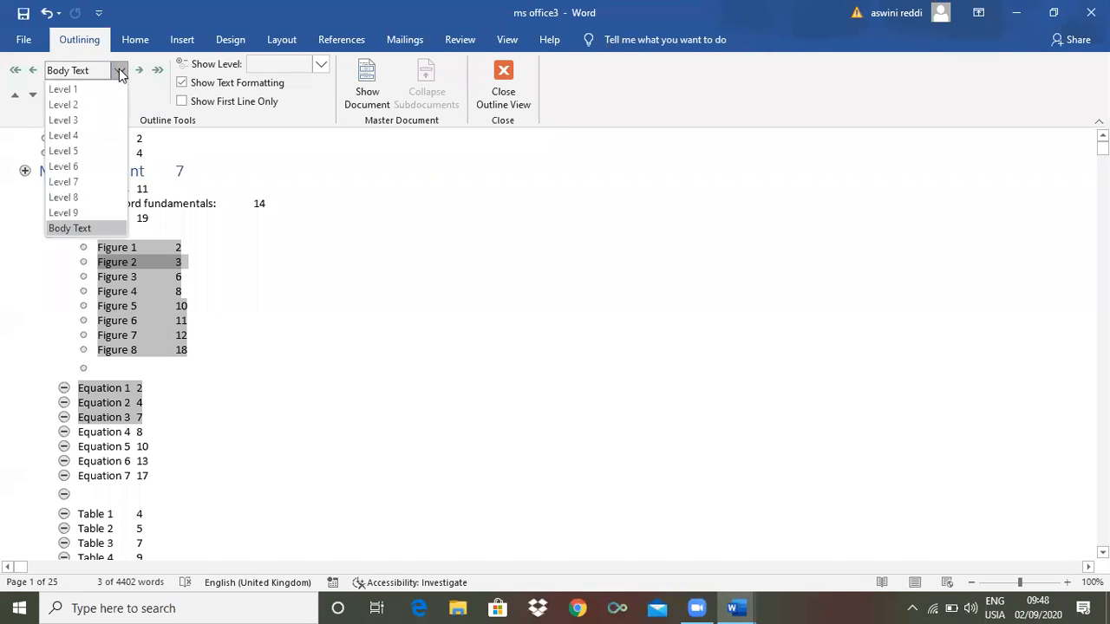
pyautogui.click(64, 136)
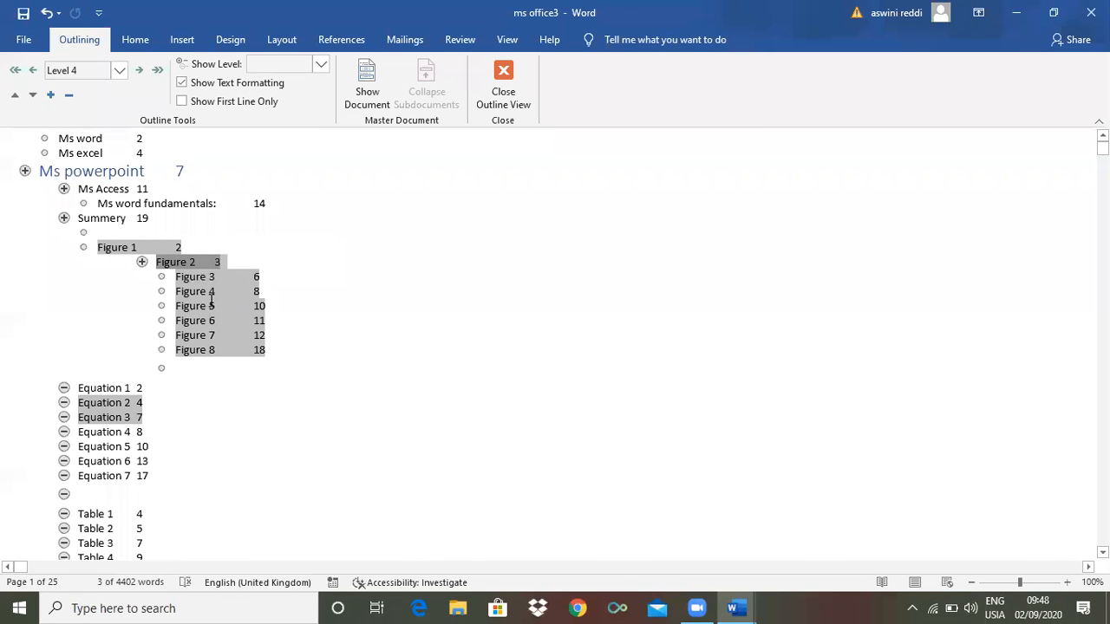
# Select the Figure 4 and Figure 5 lines, then close Outline view
pyautogui.click(323, 291)
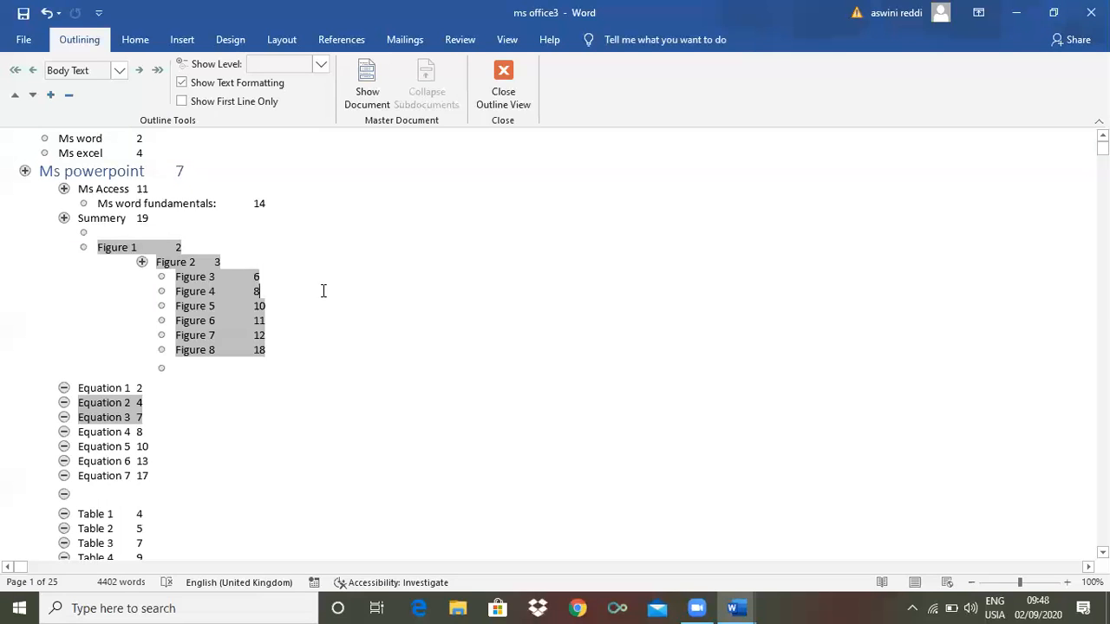
pyautogui.tripleClick(323, 290)
pyautogui.click(411, 302)
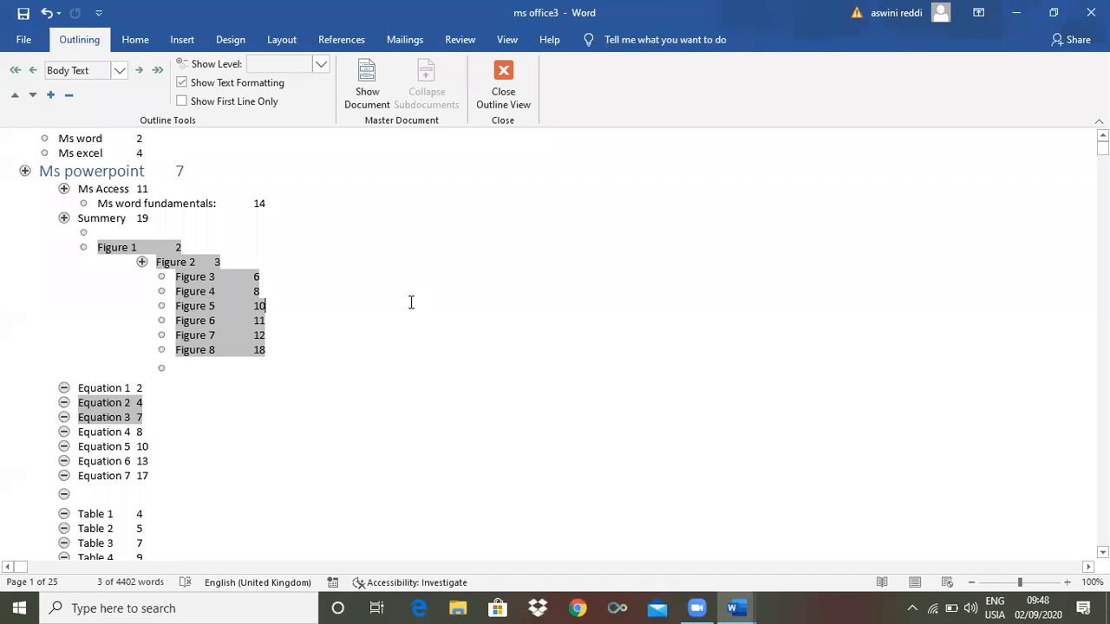
pyautogui.tripleClick(411, 301)
pyautogui.click(502, 82)
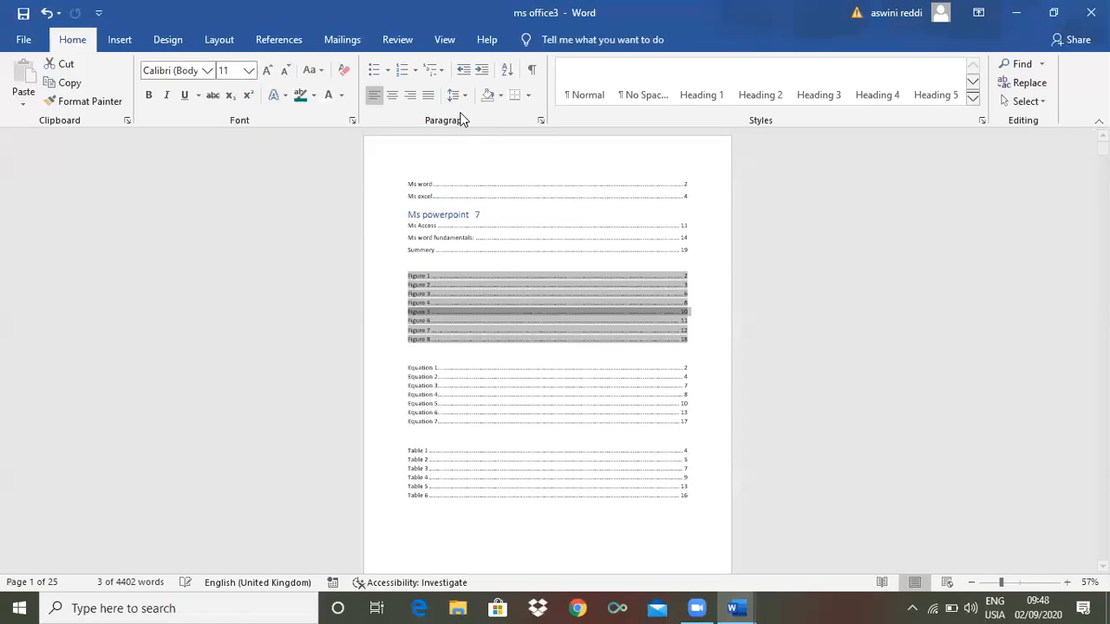
# Switch to Draft view and scroll down through the document
pyautogui.moveTo(1101, 149); pyautogui.dragTo(1102, 183)
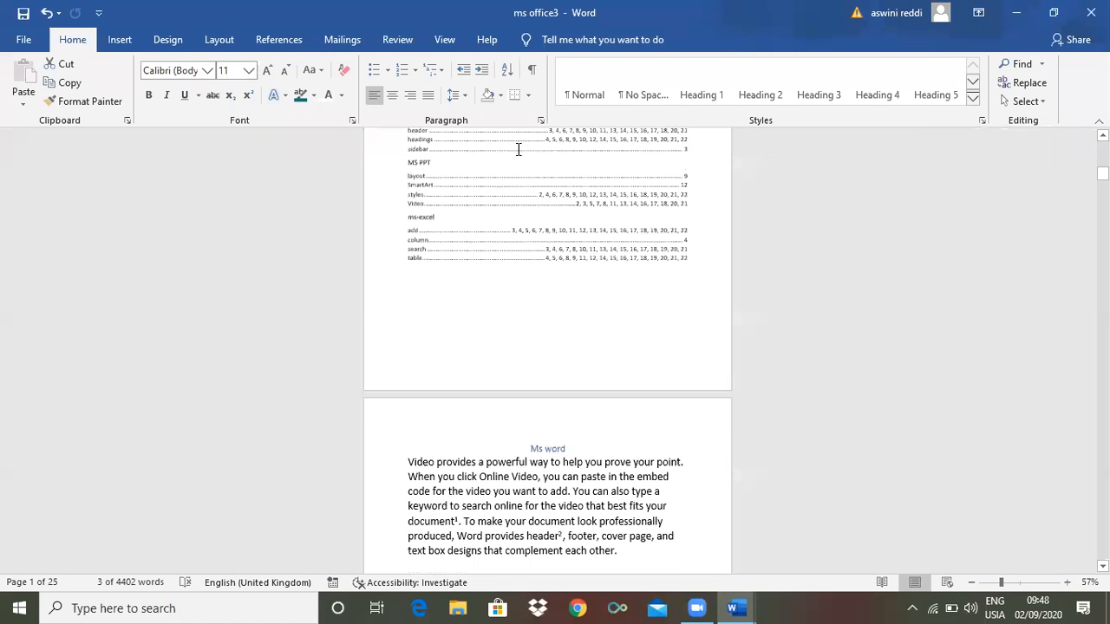
pyautogui.click(442, 39)
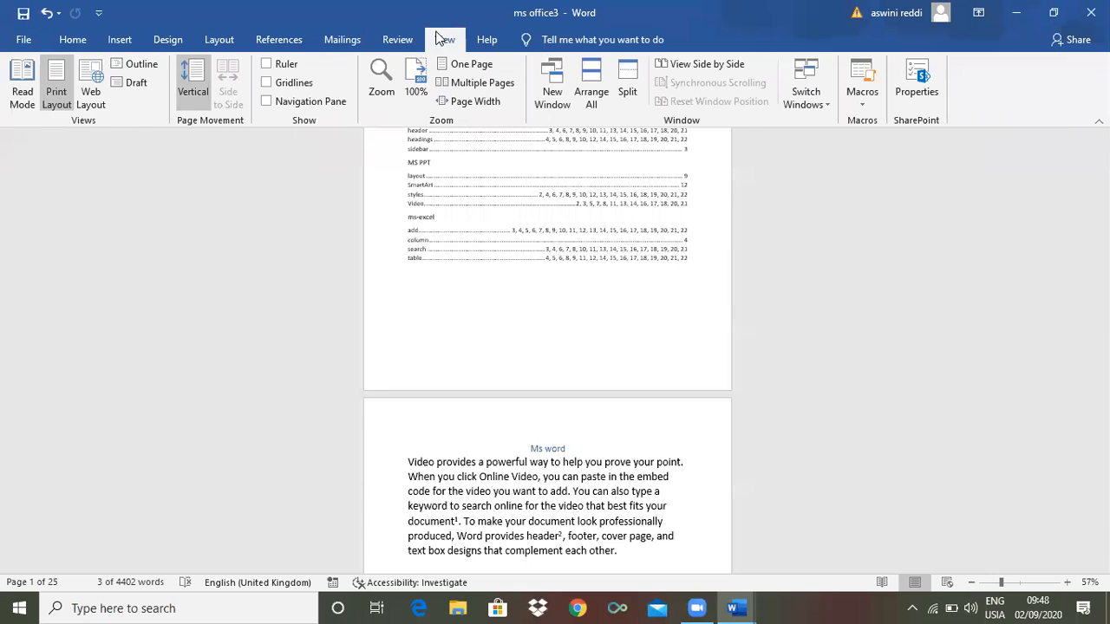
pyautogui.click(137, 83)
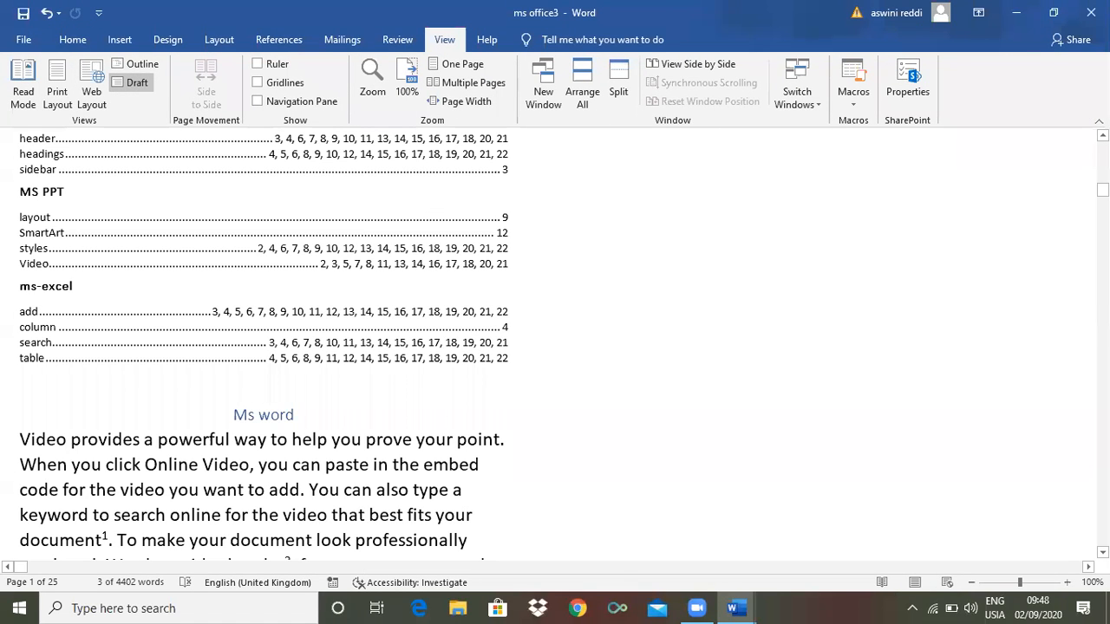
pyautogui.moveTo(1102, 190)
pyautogui.mouseDown()
pyautogui.moveTo(1102, 356)
pyautogui.moveTo(1102, 147)
pyautogui.moveTo(1102, 200)
pyautogui.mouseUp()
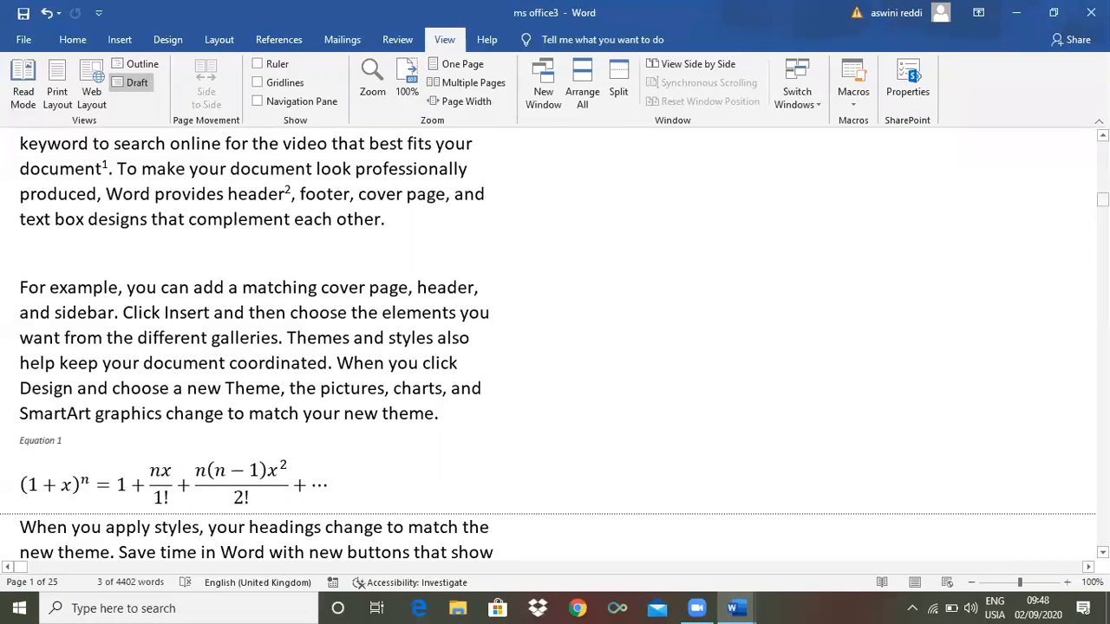
pyautogui.scroll(-5, 555, 347)
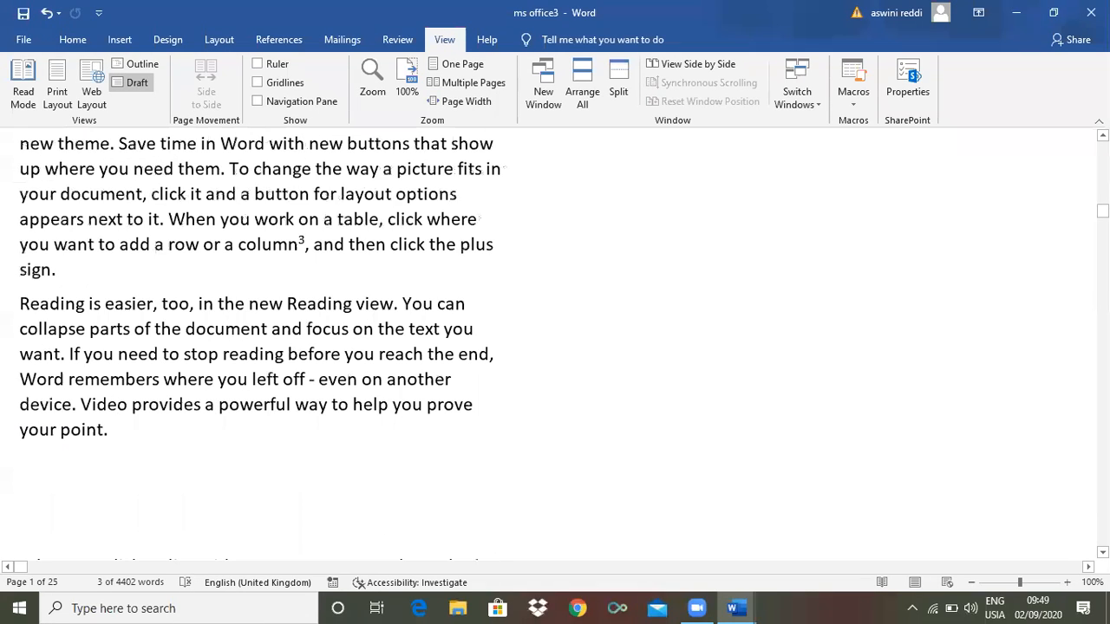
pyautogui.scroll(-20, 554, 346)
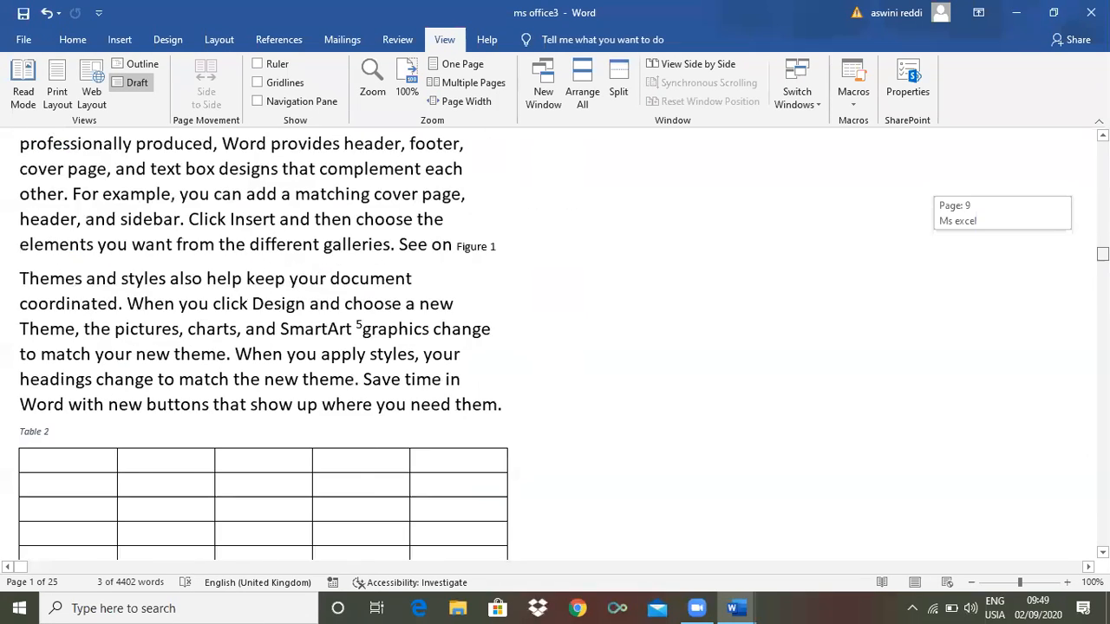
pyautogui.moveTo(1101, 273); pyautogui.dragTo(1101, 384)
# Jump back up a few pages and return to Print Layout at the Ms word page
pyautogui.rightClick(1102, 390)
pyautogui.click(1031, 465)
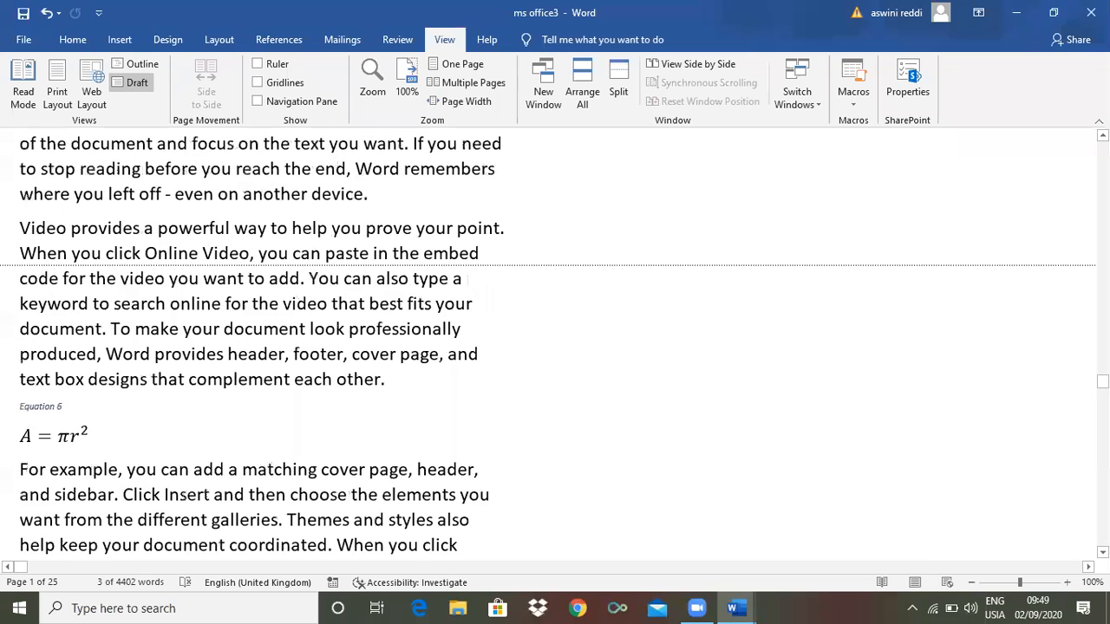
pyautogui.scroll(20, 548, 345)
pyautogui.moveTo(1101, 310); pyautogui.dragTo(1102, 147)
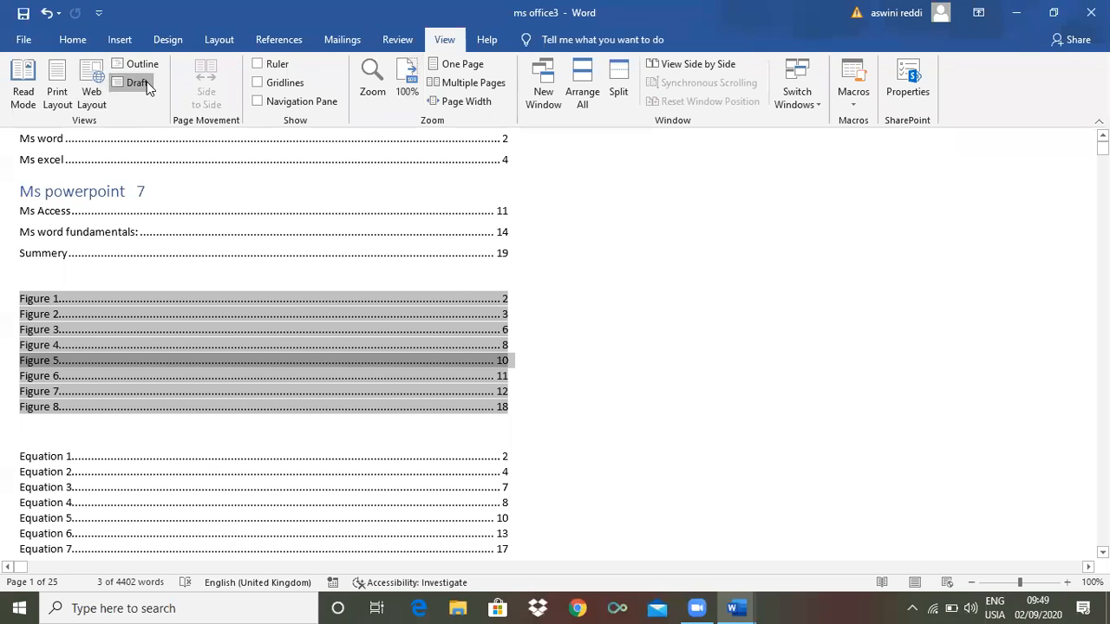
pyautogui.click(63, 82)
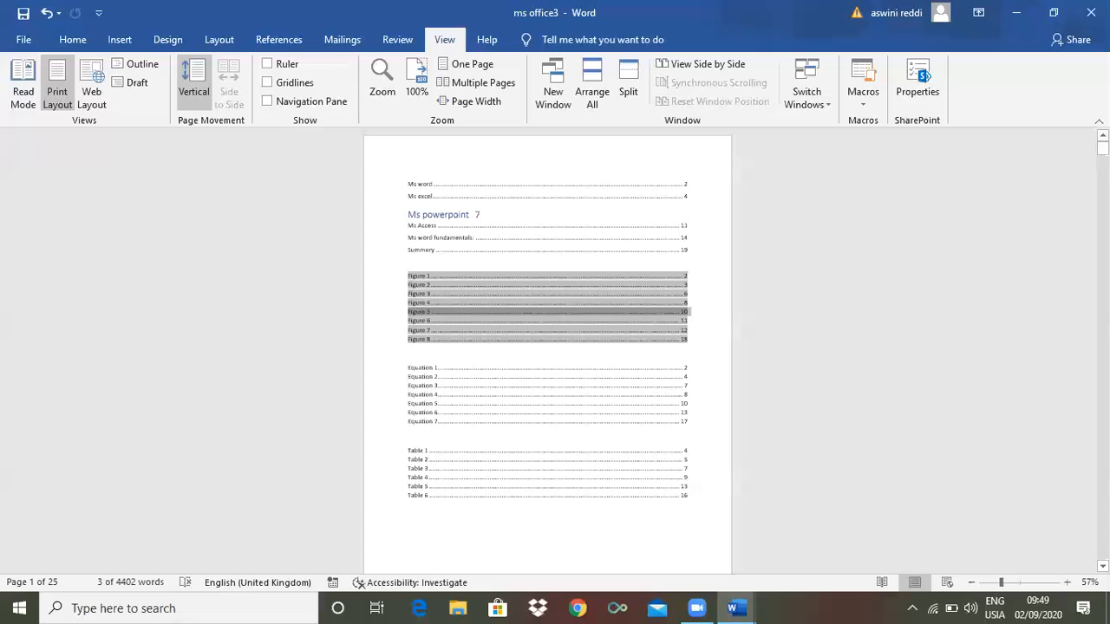
pyautogui.moveTo(1101, 148); pyautogui.dragTo(1102, 179)
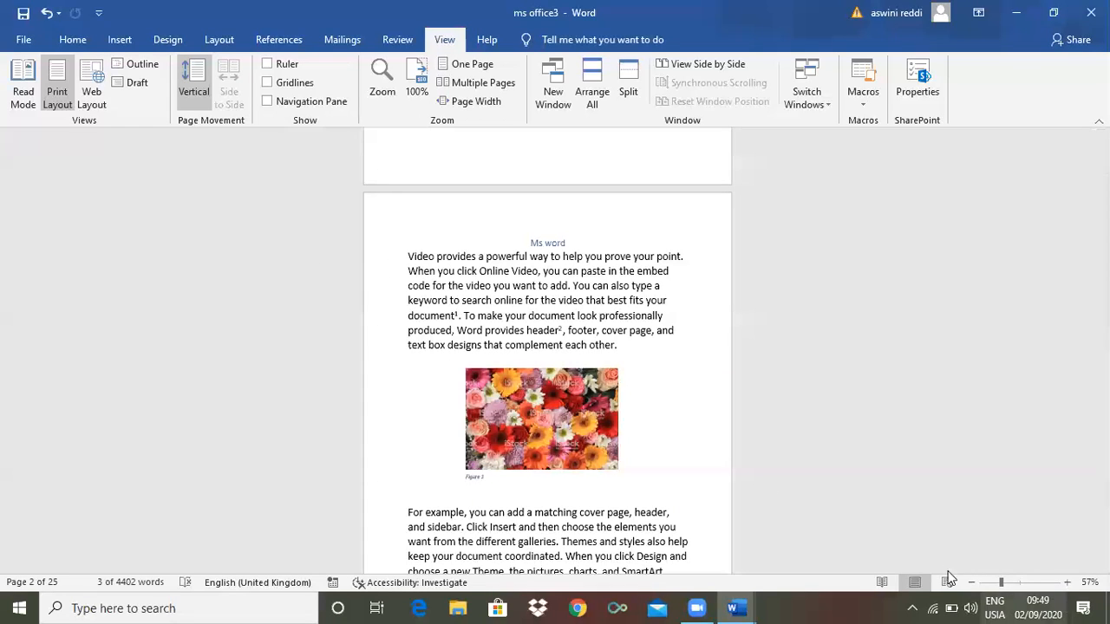
pyautogui.click(883, 583)
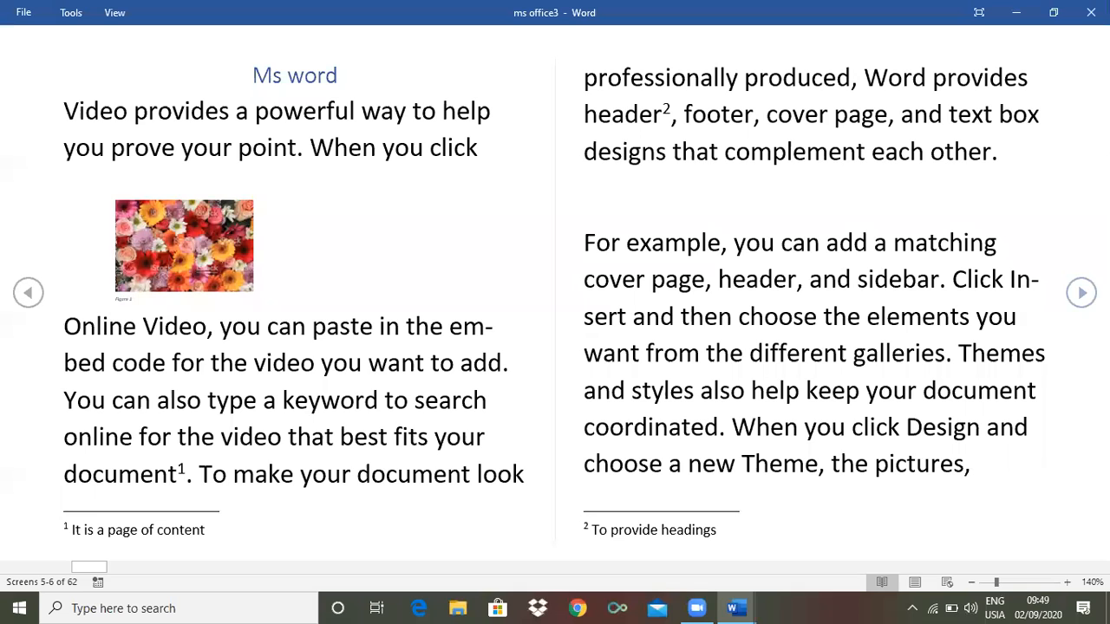
pyautogui.click(1081, 292)
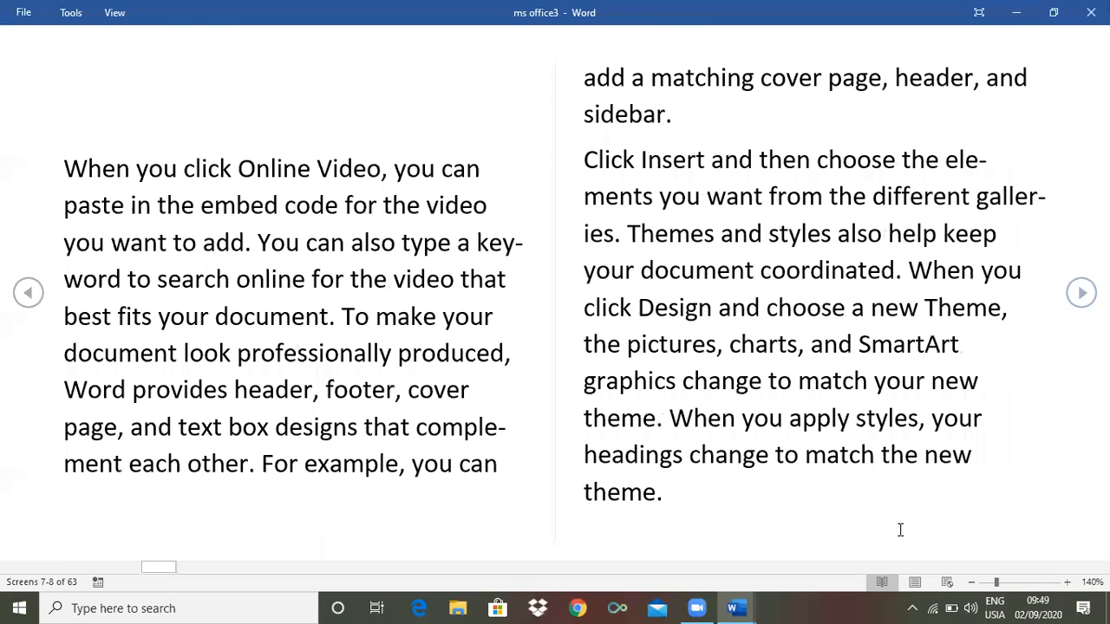
pyautogui.click(915, 583)
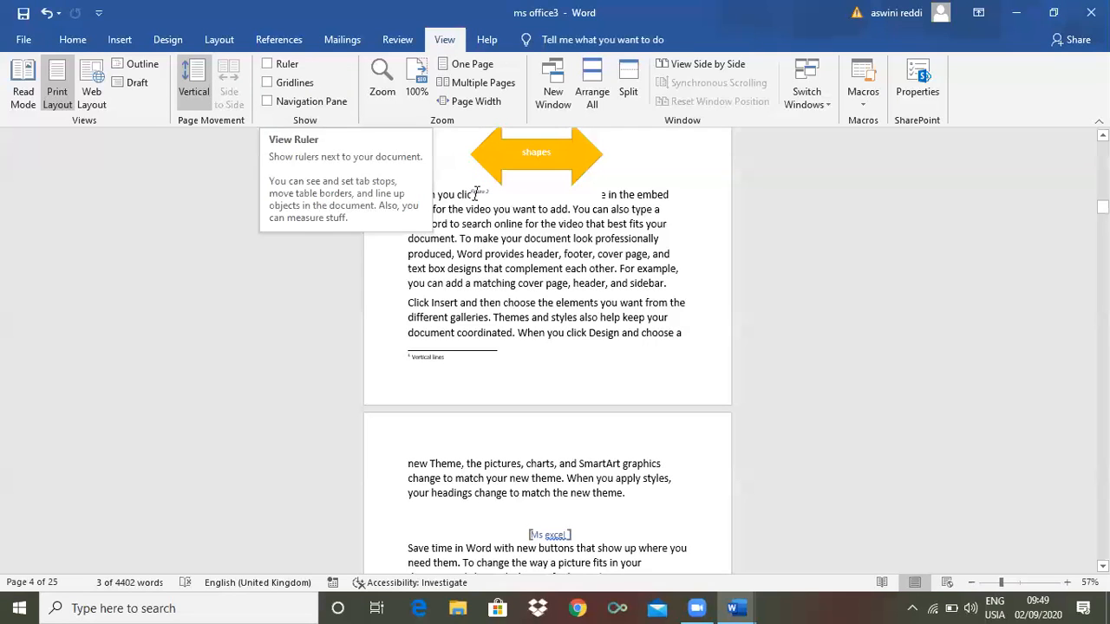
# Show the ruler and drag the hanging indent left beside the shapes arrow
pyautogui.click(264, 62)
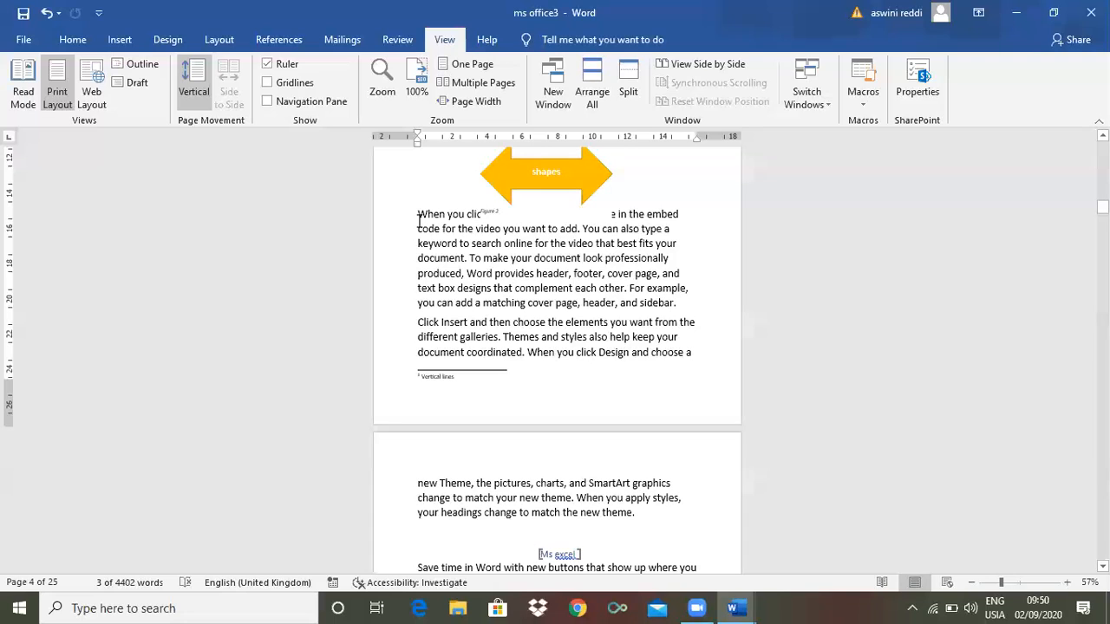
pyautogui.keyDown('ctrl'); pyautogui.scroll(3, 414, 203); pyautogui.keyUp('ctrl')
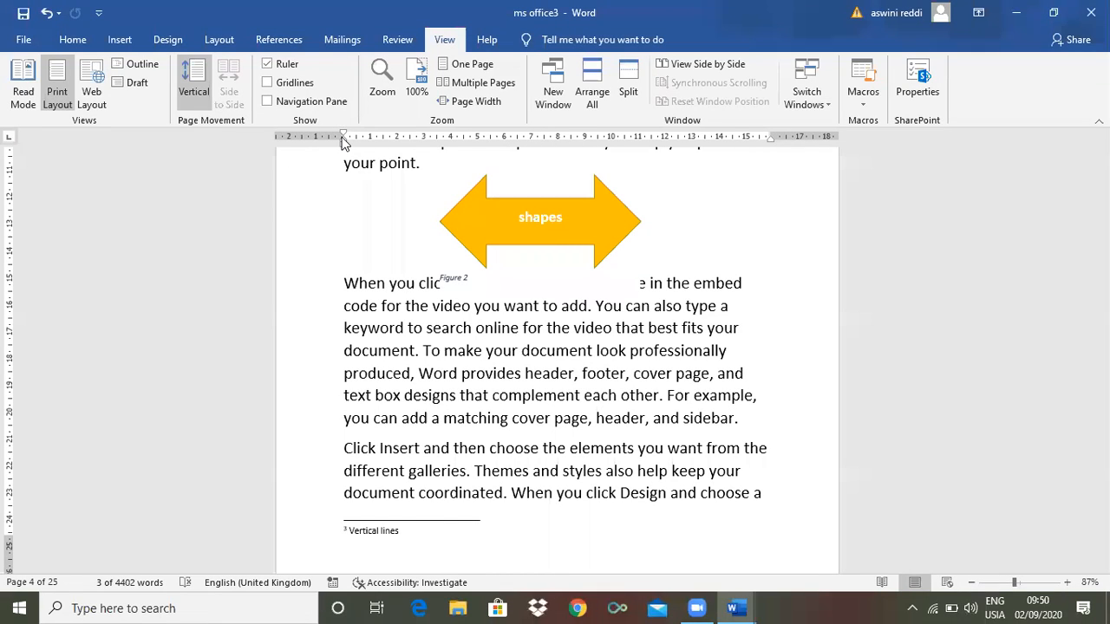
pyautogui.moveTo(343, 137)
pyautogui.mouseDown()
pyautogui.moveTo(323, 137)
pyautogui.moveTo(384, 154)
pyautogui.moveTo(350, 149)
pyautogui.mouseUp()
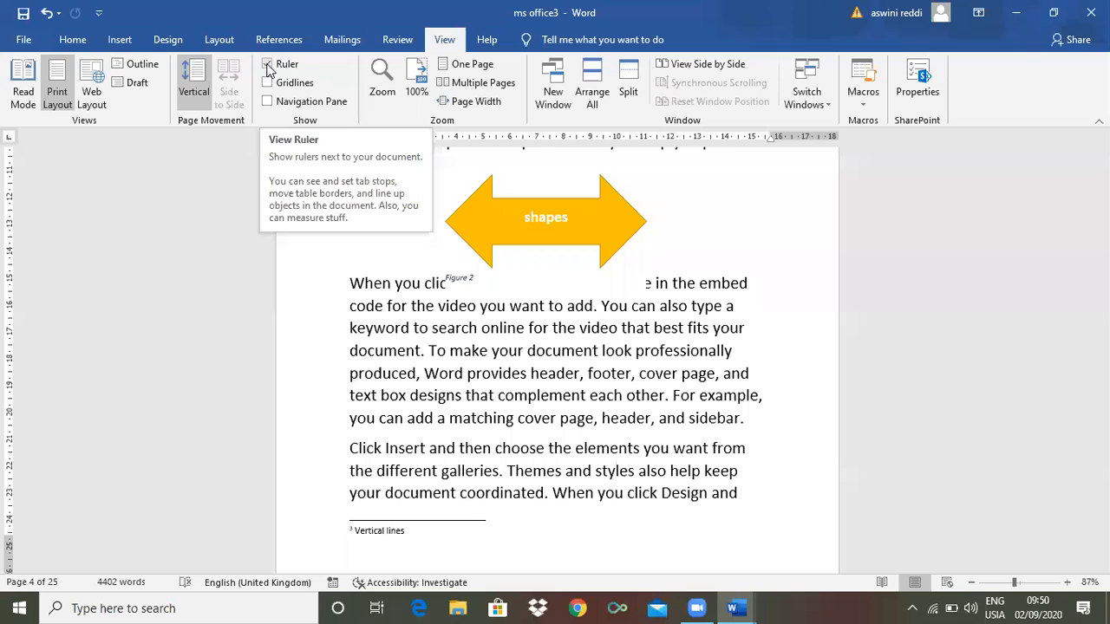
# Toggle the ruler off, on, and off again
pyautogui.click(268, 66)
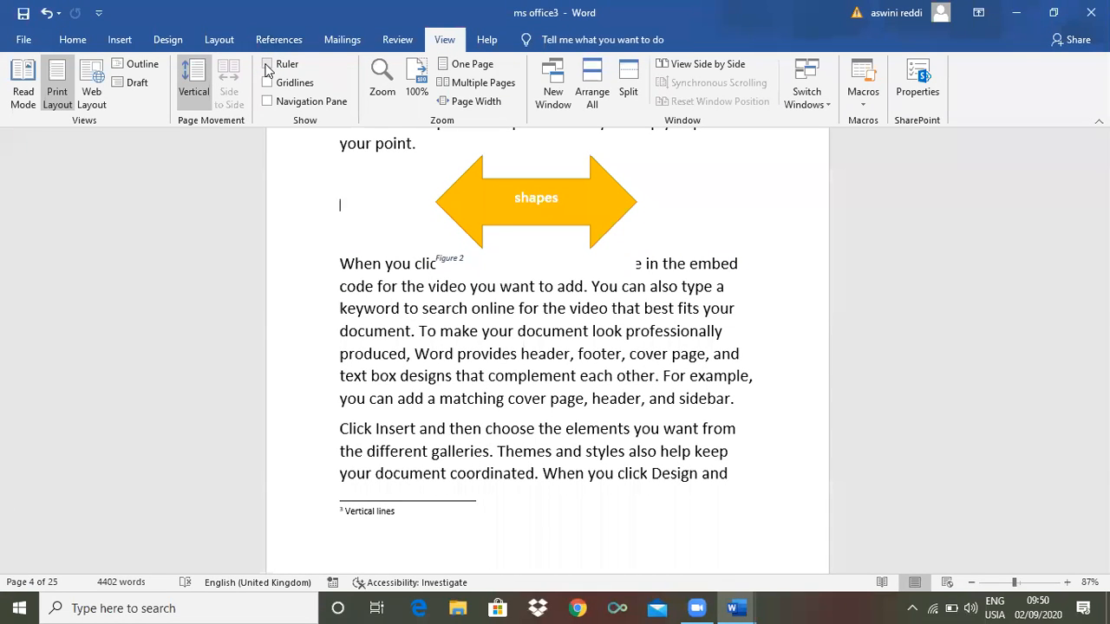
pyautogui.click(267, 65)
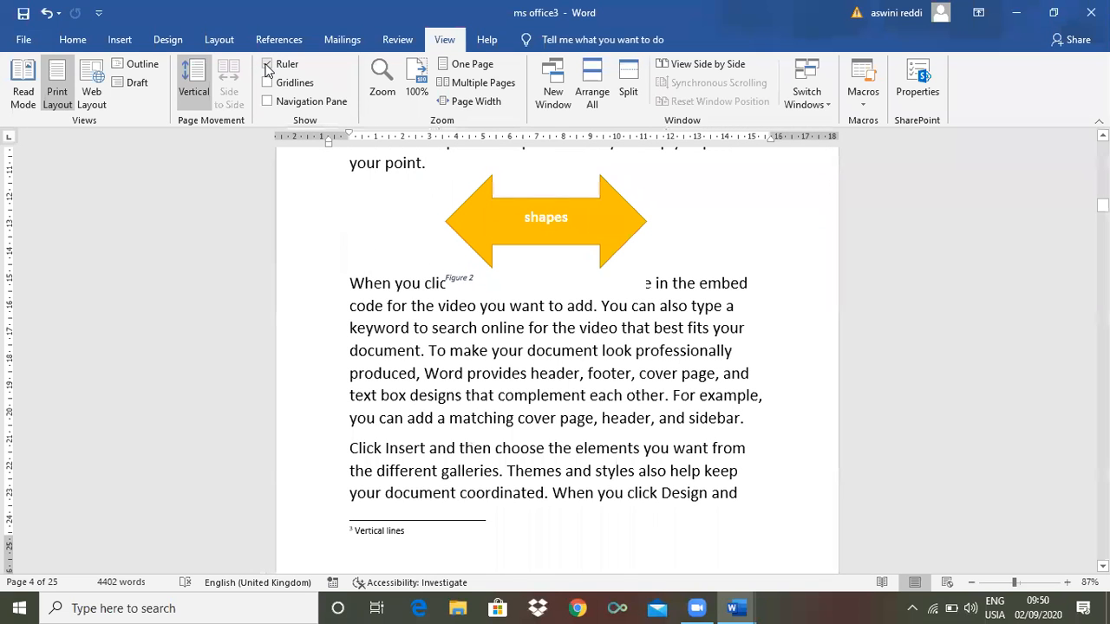
pyautogui.click(267, 65)
pyautogui.click(267, 83)
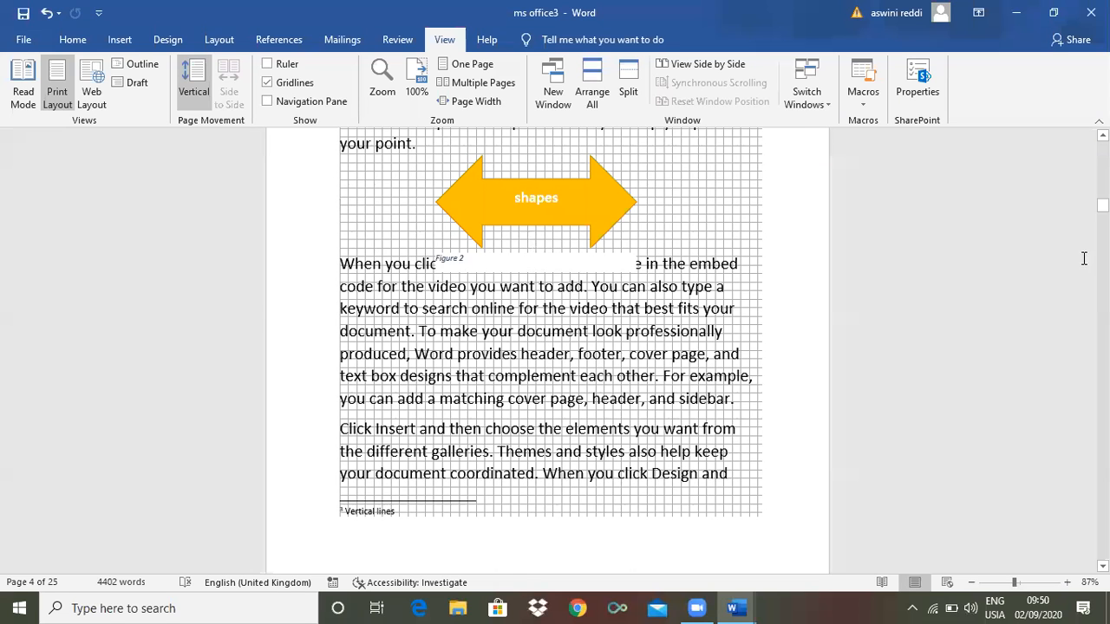
pyautogui.scroll(3, 796, 329)
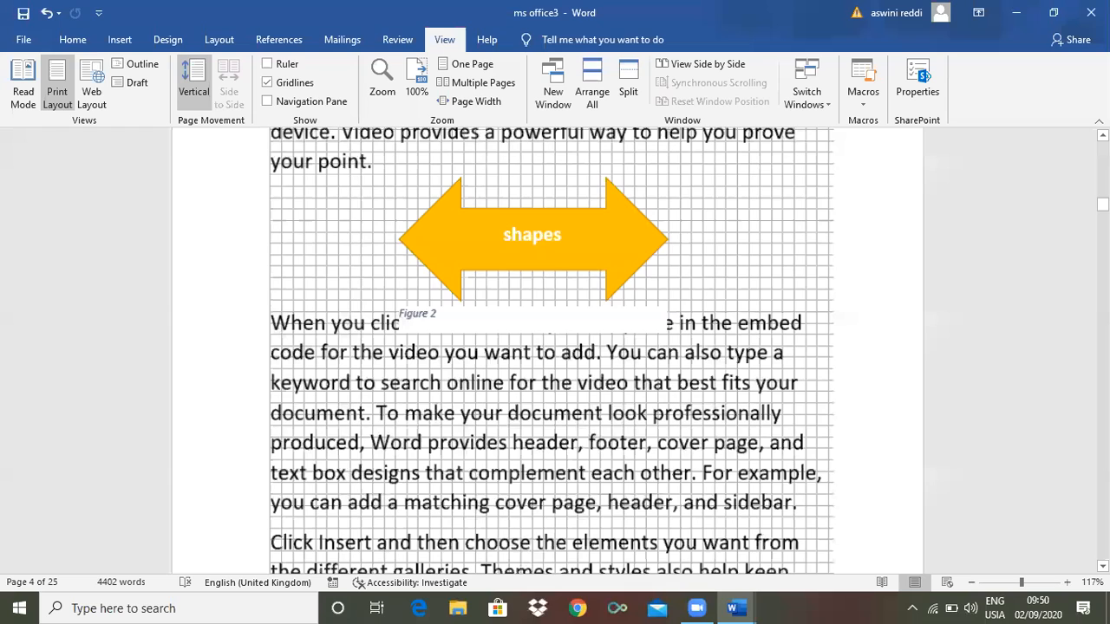
pyautogui.moveTo(1102, 204)
pyautogui.mouseDown()
pyautogui.moveTo(1102, 283)
pyautogui.moveTo(1102, 159)
pyautogui.moveTo(1102, 198)
pyautogui.mouseUp()
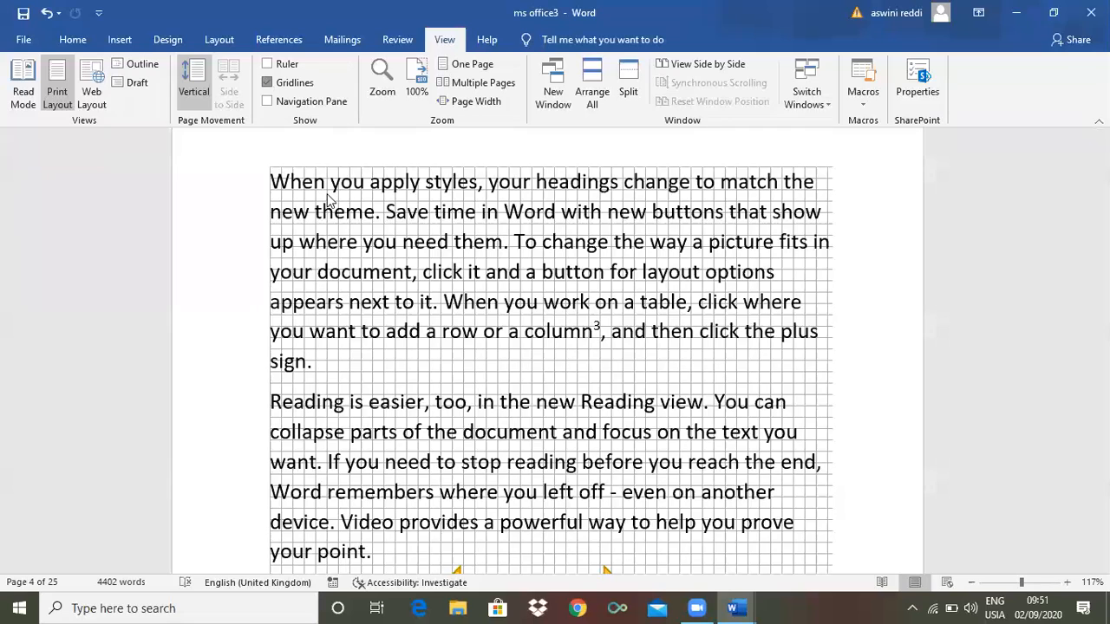
pyautogui.click(267, 82)
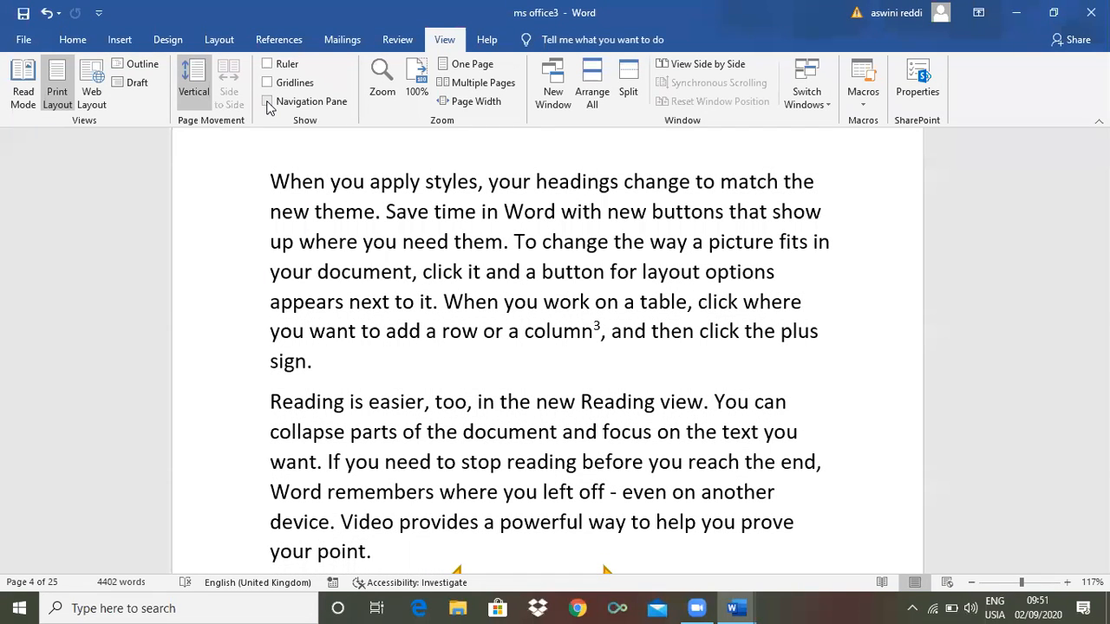
# Open the Navigation Pane and visit the Ms excel, Ms powerpoint, Ms Access, Ms word fundamentals and Summery headings
pyautogui.click(267, 103)
pyautogui.click(267, 102)
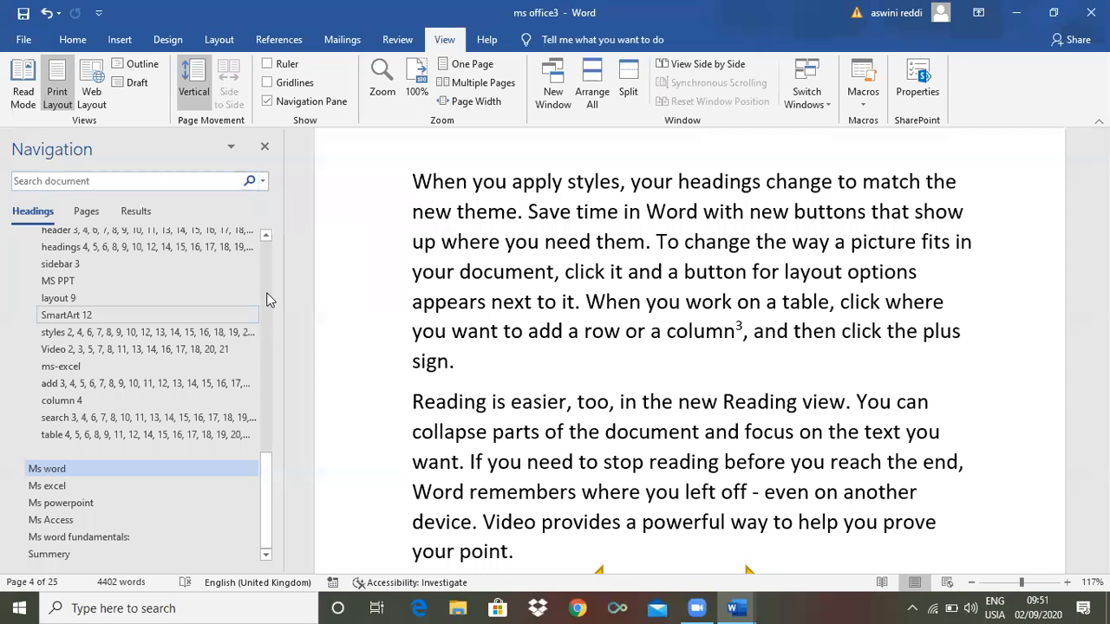
pyautogui.click(267, 299)
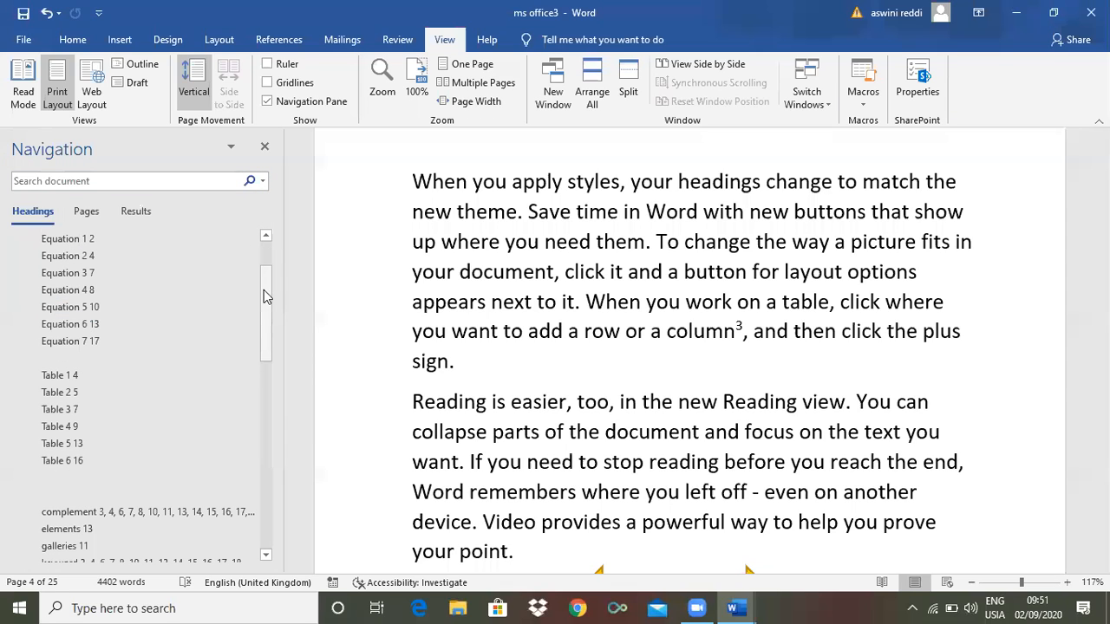
pyautogui.moveTo(269, 329); pyautogui.dragTo(46, 488)
pyautogui.click(46, 491)
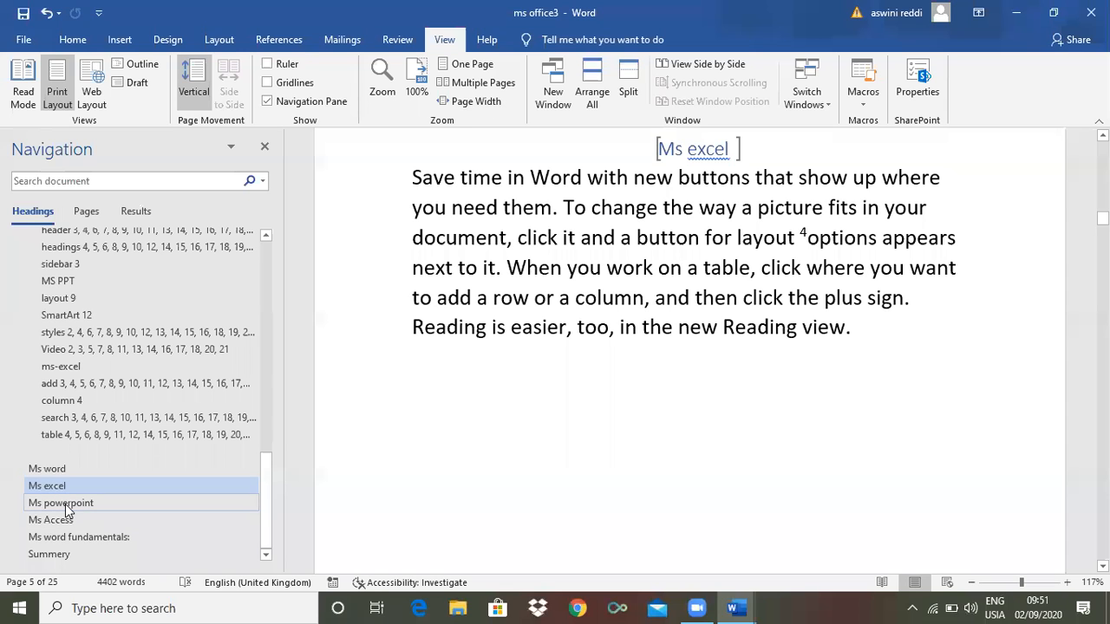
pyautogui.click(65, 505)
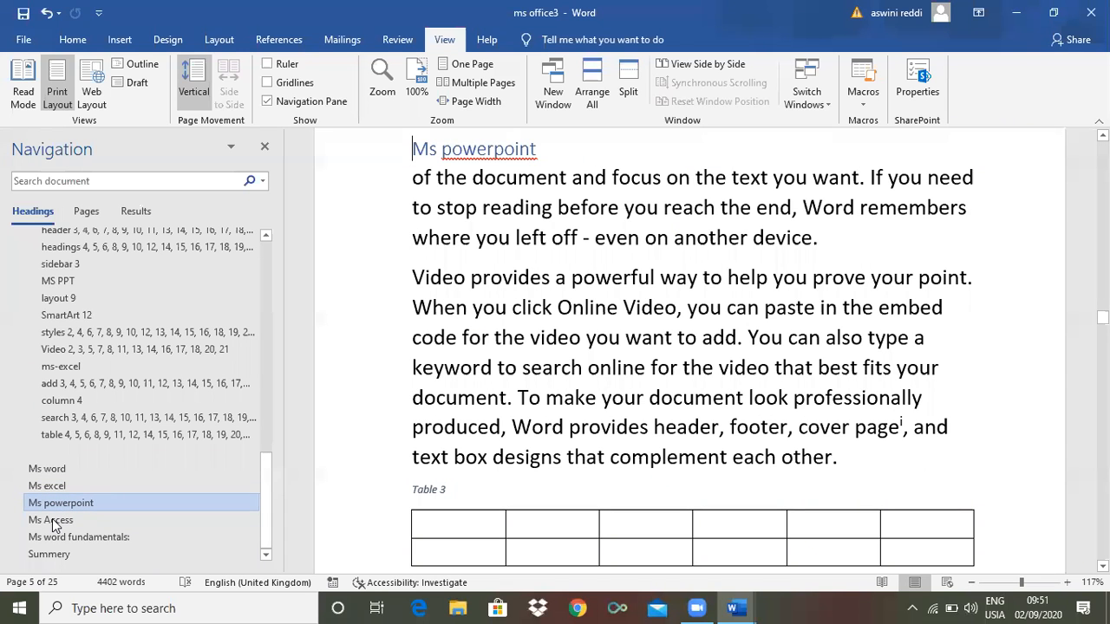
pyautogui.click(52, 520)
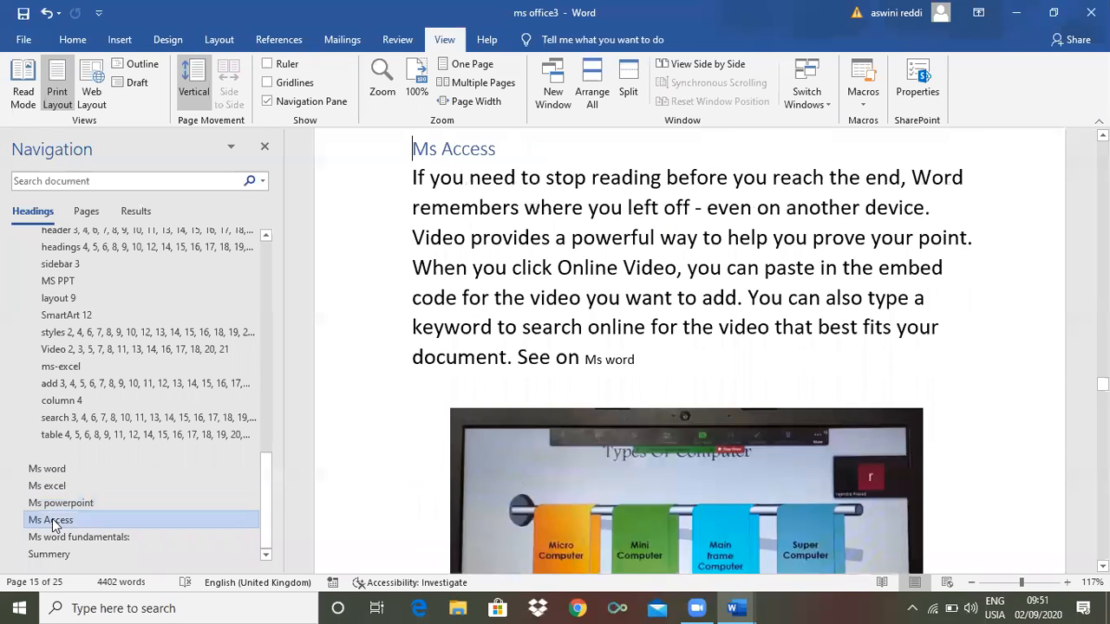
pyautogui.click(56, 538)
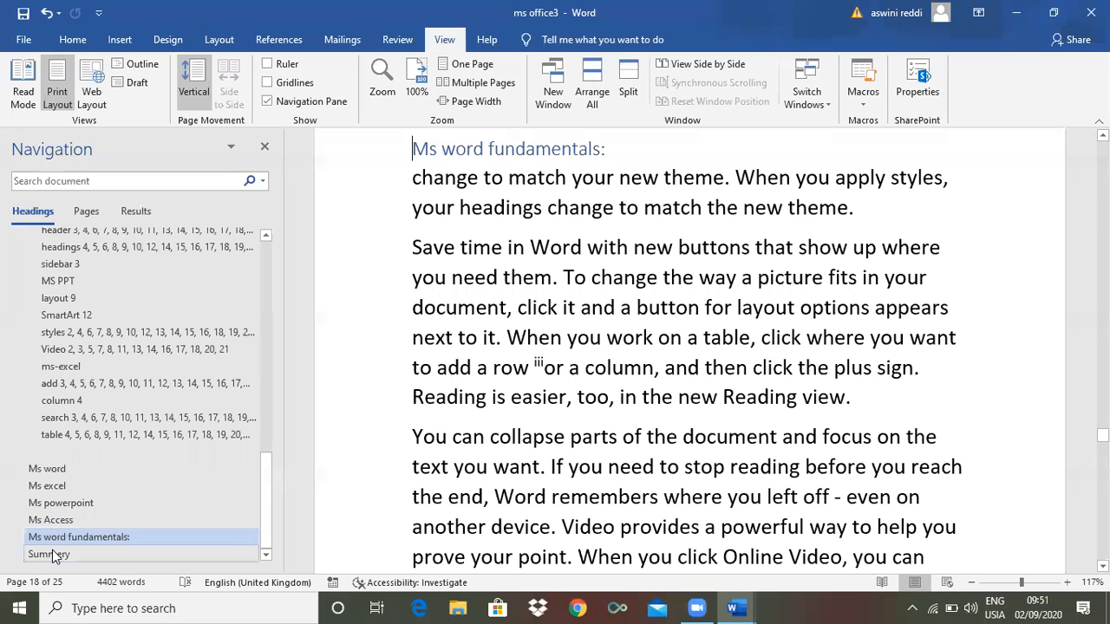
pyautogui.click(52, 554)
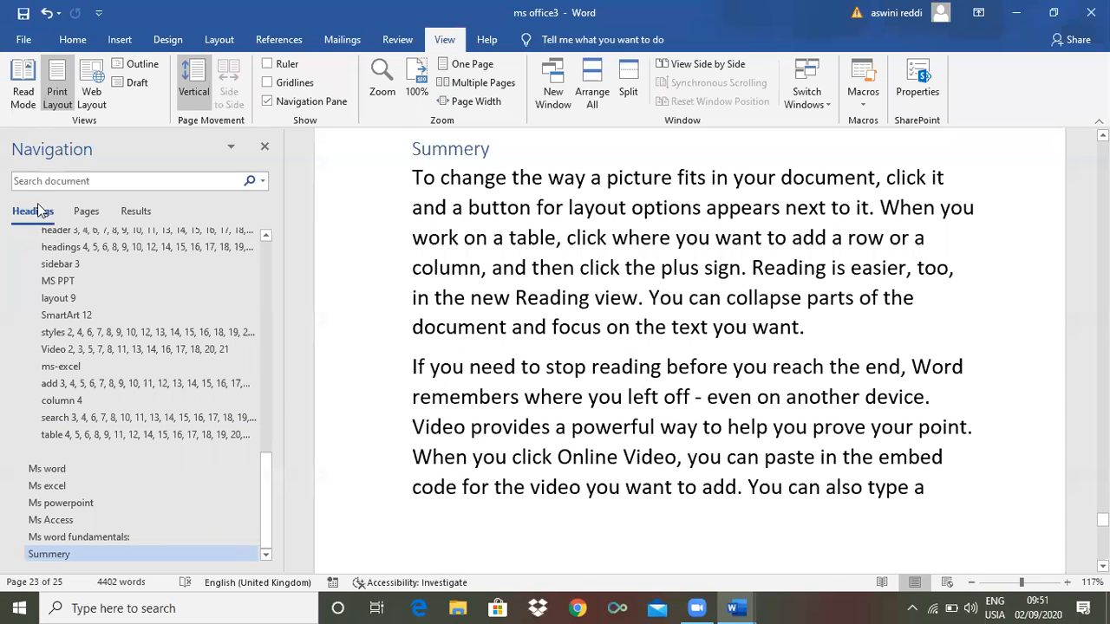
# Jump to the table, headings and SmartArt index entries
pyautogui.click(78, 434)
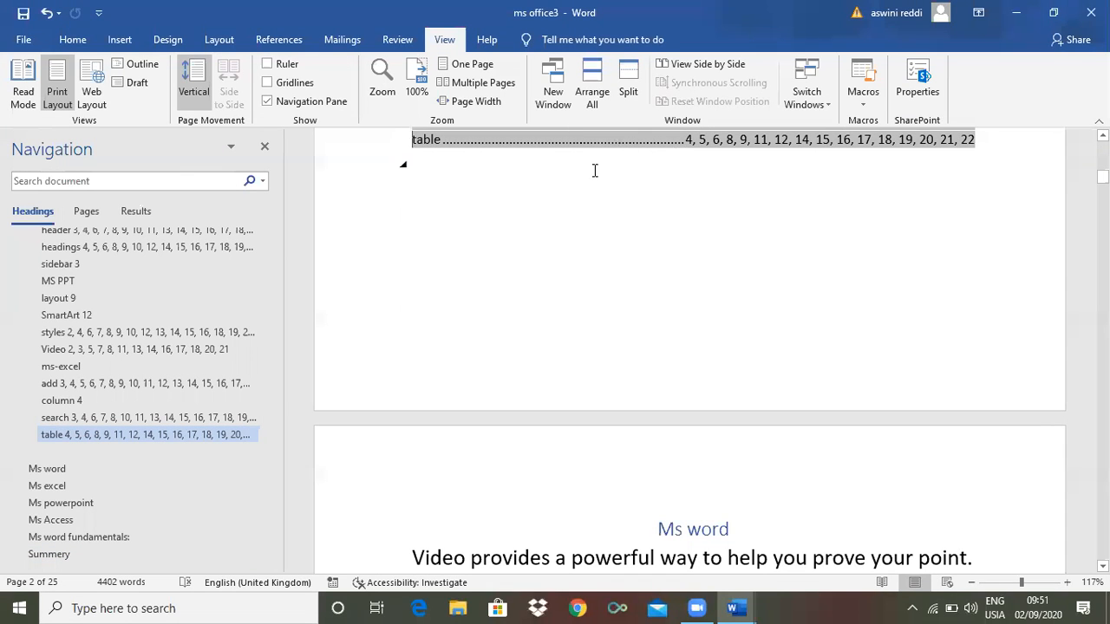
pyautogui.click(121, 248)
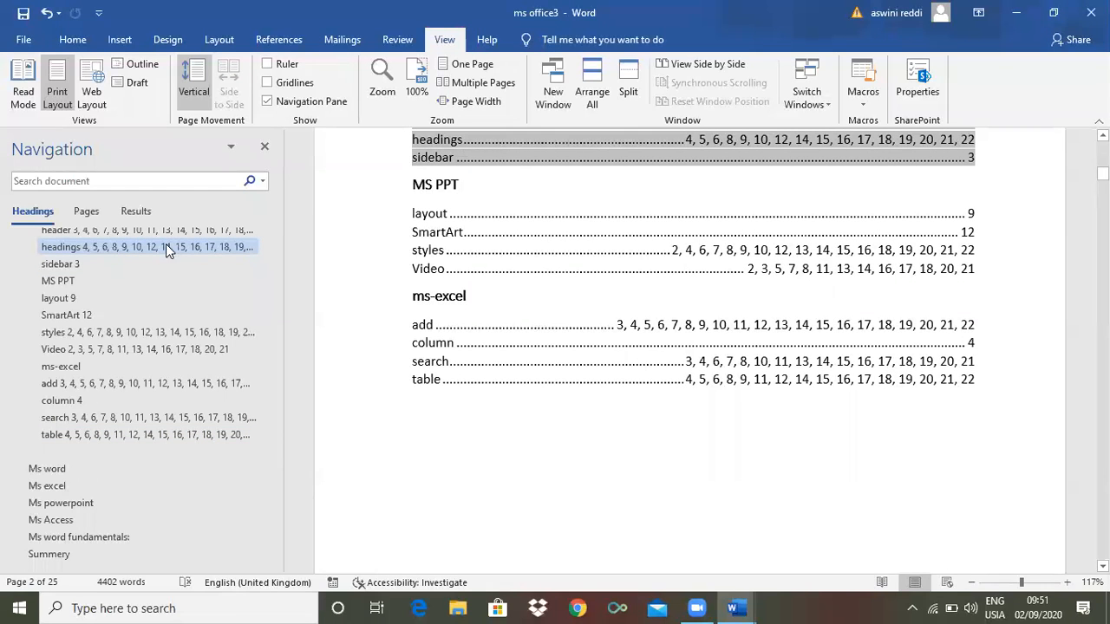
pyautogui.click(83, 317)
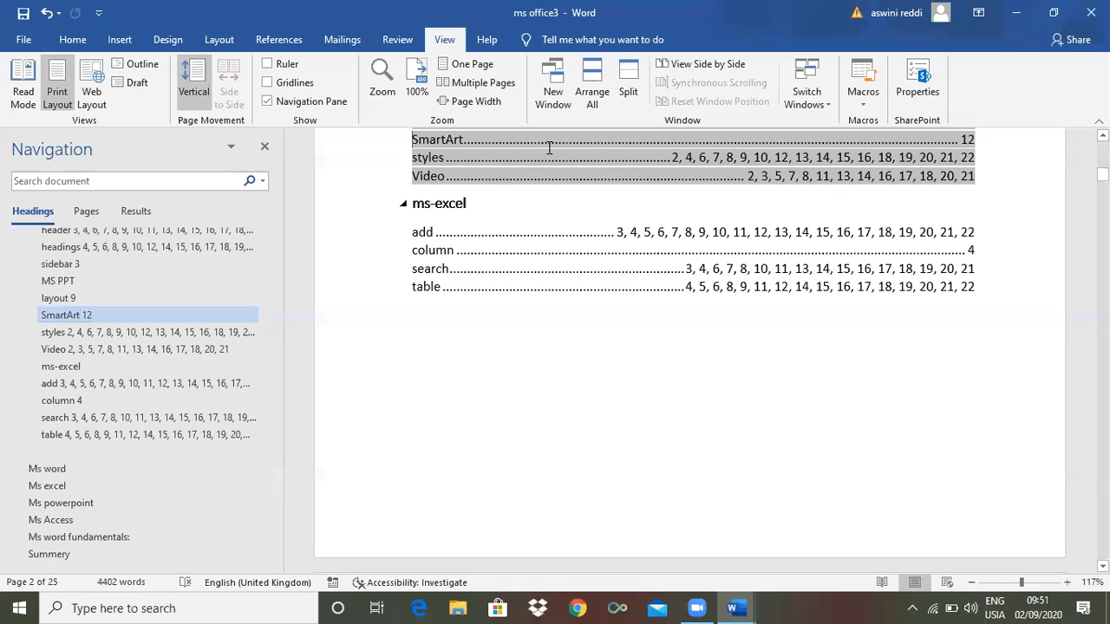
# Show page thumbnails and go to pages 21 and 24
pyautogui.click(88, 212)
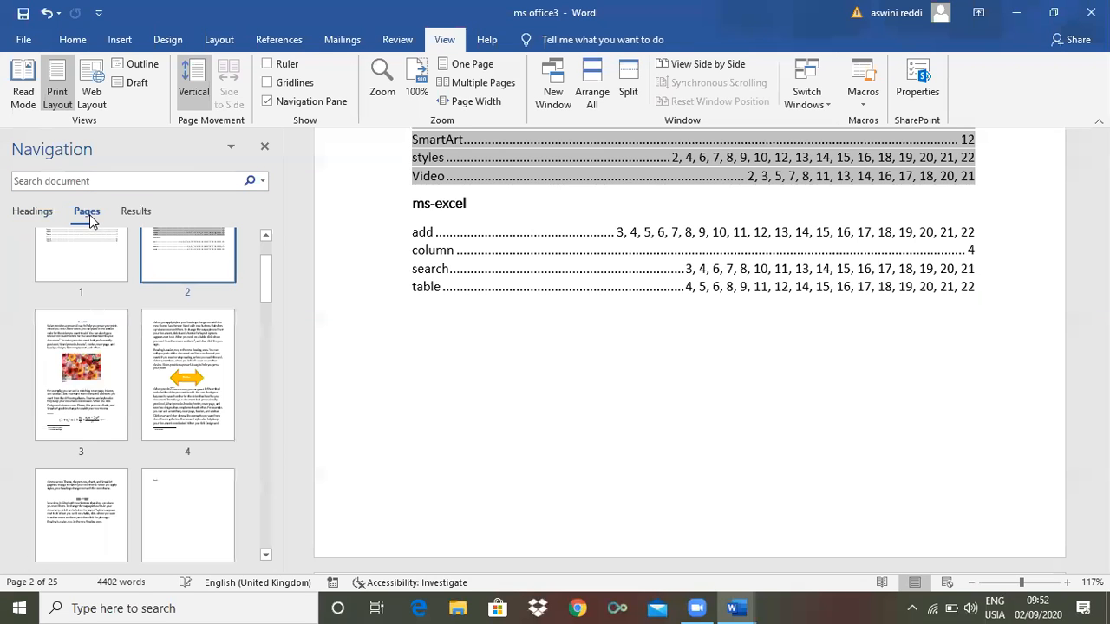
pyautogui.moveTo(263, 270); pyautogui.dragTo(255, 426)
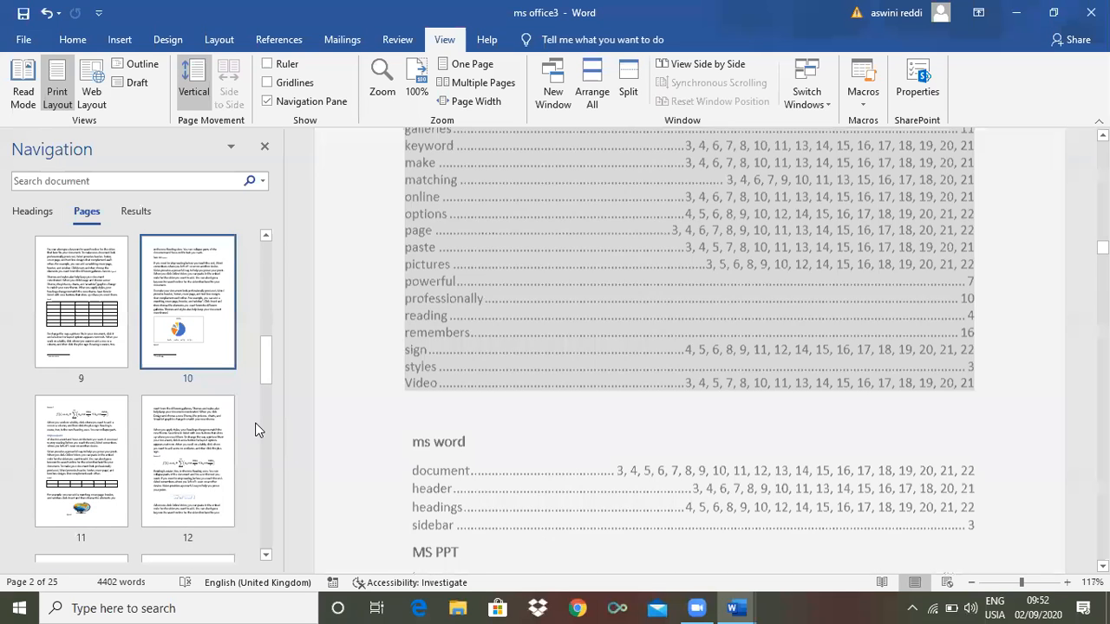
pyautogui.moveTo(268, 359); pyautogui.dragTo(262, 546)
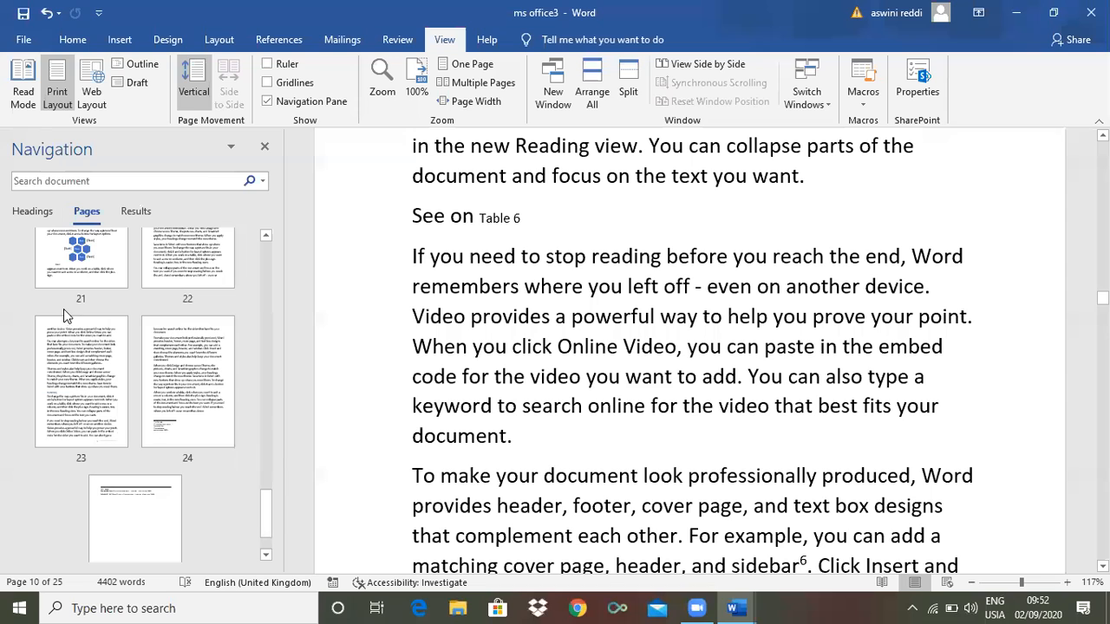
pyautogui.click(116, 259)
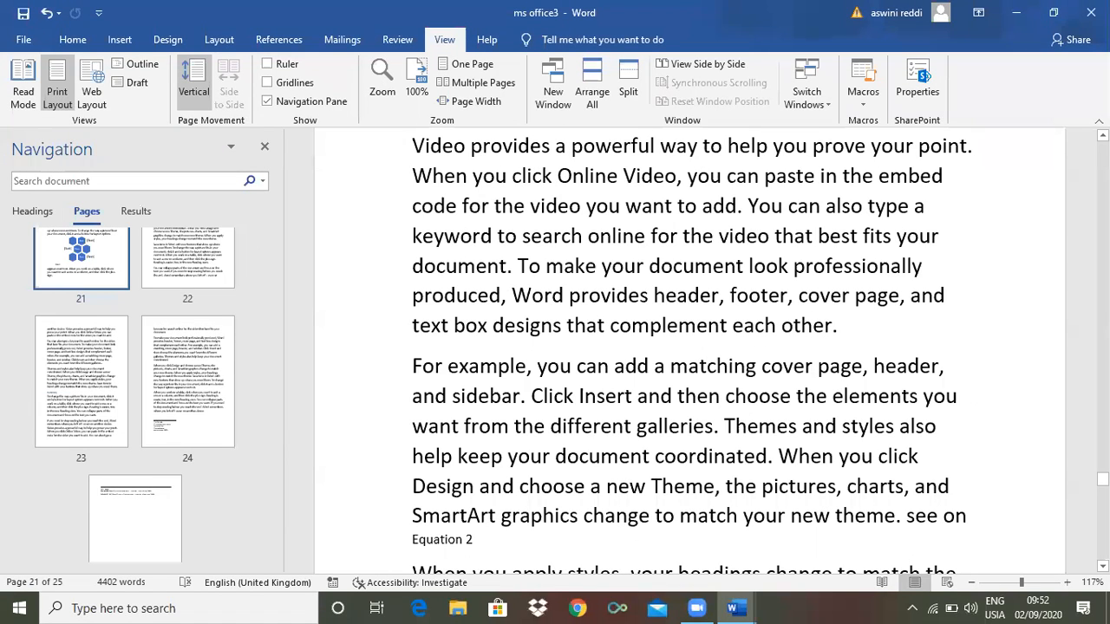
pyautogui.moveTo(1103, 479)
pyautogui.mouseDown()
pyautogui.moveTo(1103, 499)
pyautogui.moveTo(1102, 484)
pyautogui.mouseUp()
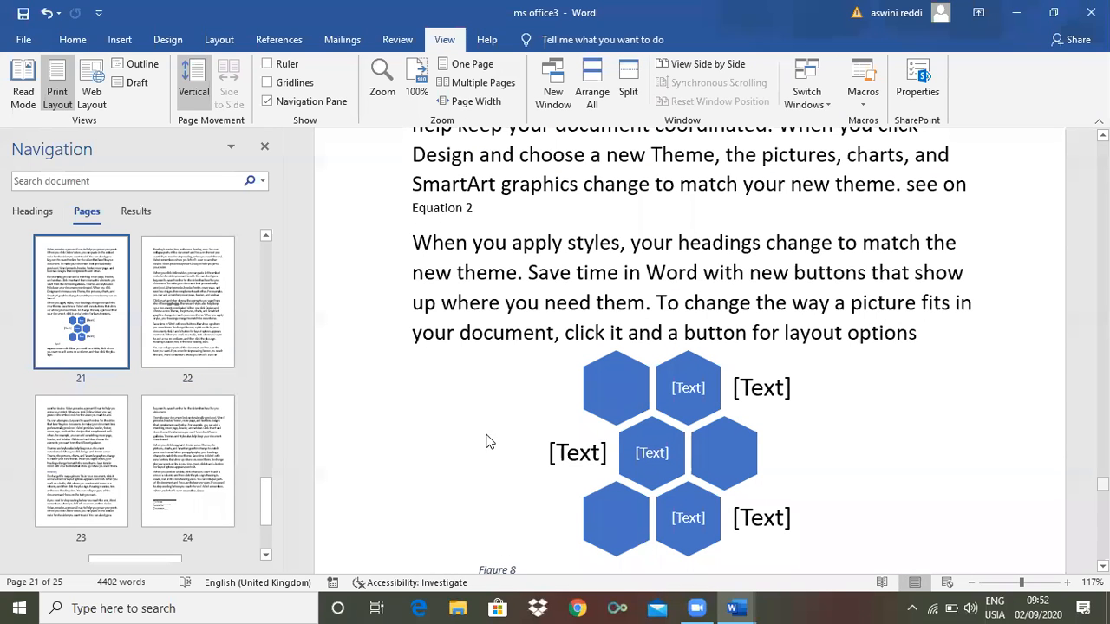
pyautogui.click(176, 459)
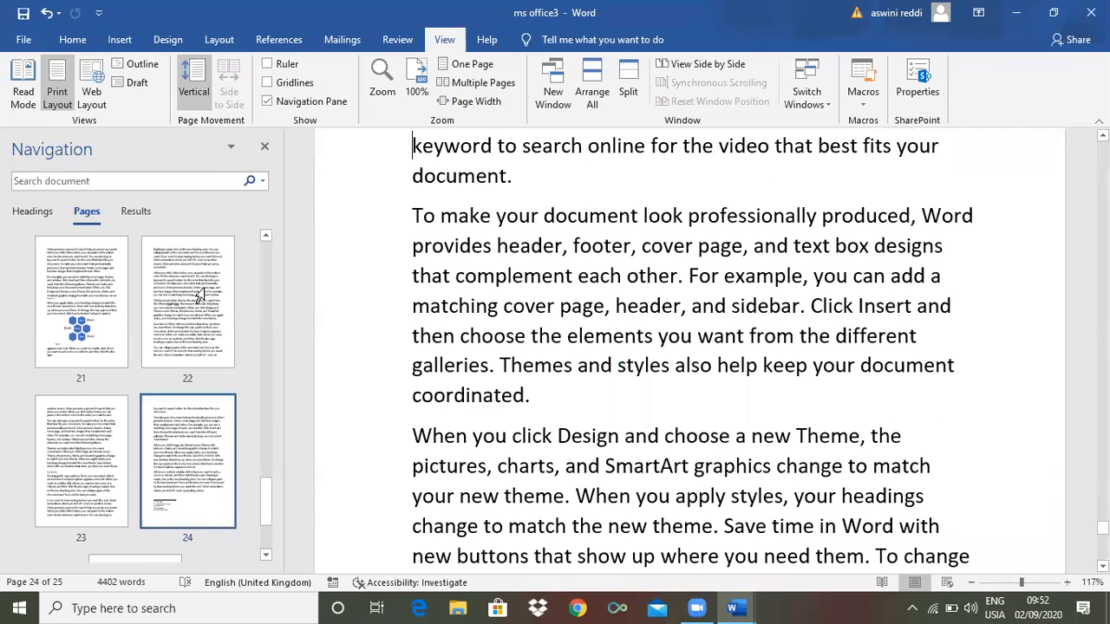
# Go to pages 9, 10 and then 11 with Equation 3
pyautogui.moveTo(268, 496); pyautogui.dragTo(275, 334)
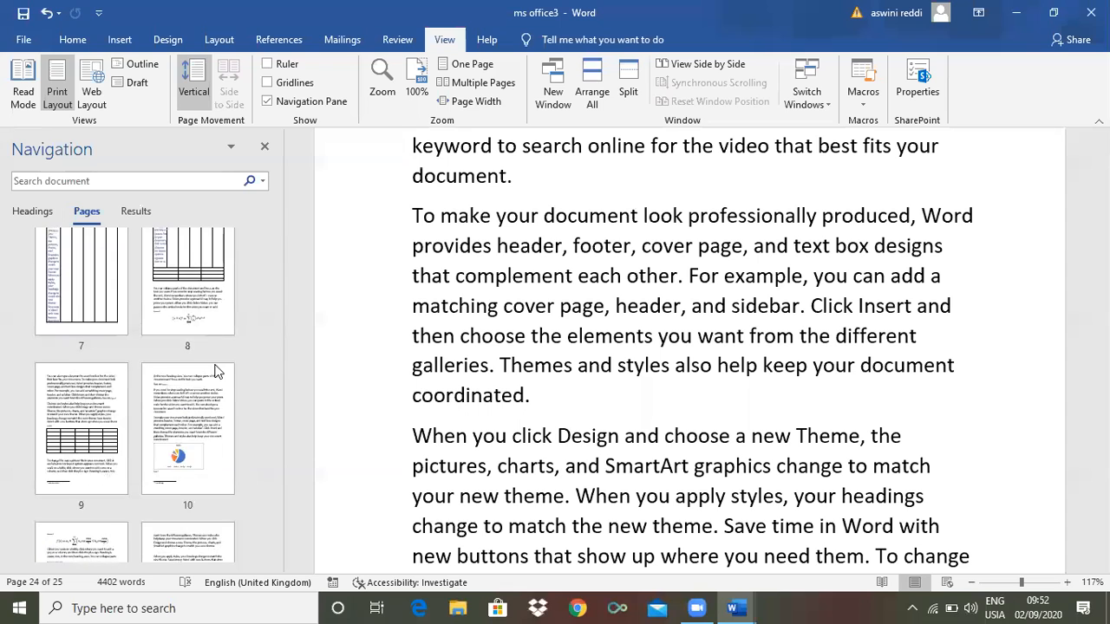
pyautogui.click(89, 404)
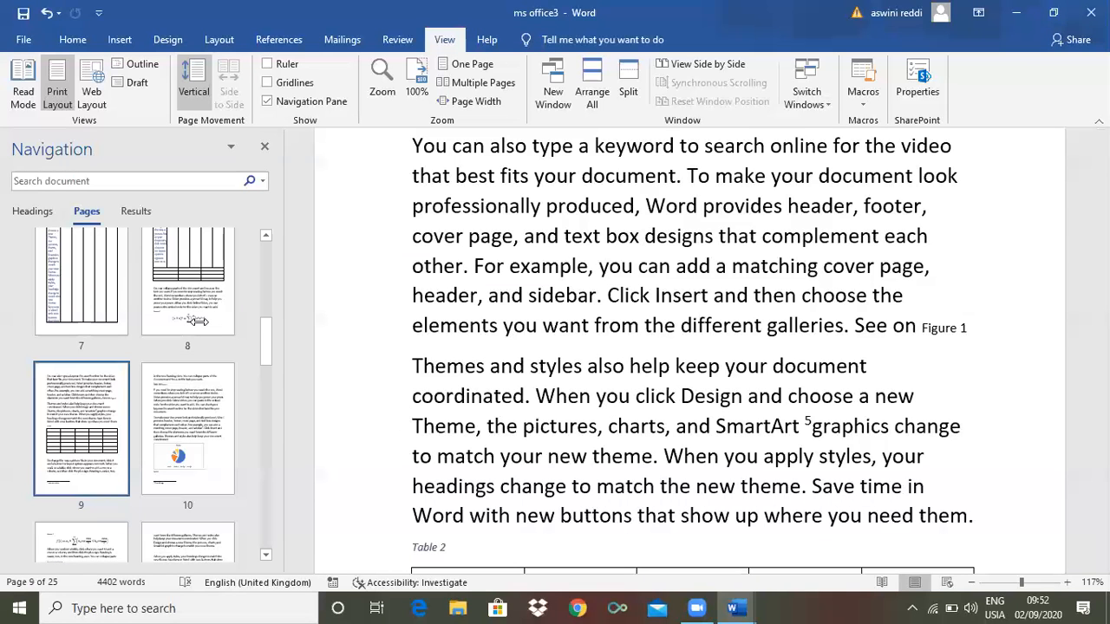
pyautogui.click(209, 427)
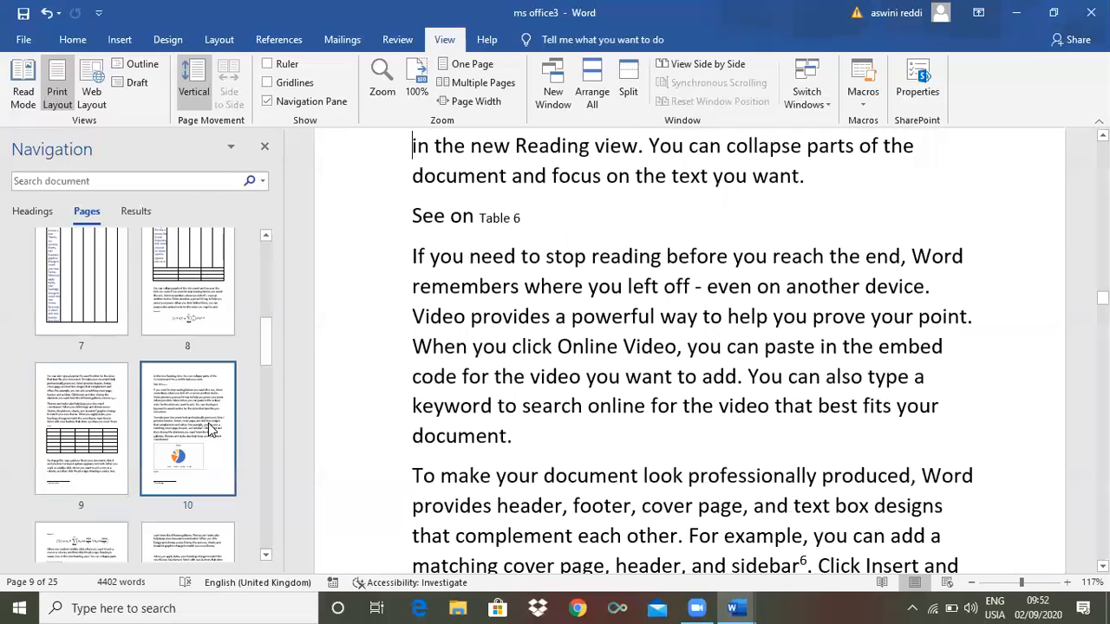
pyautogui.click(189, 540)
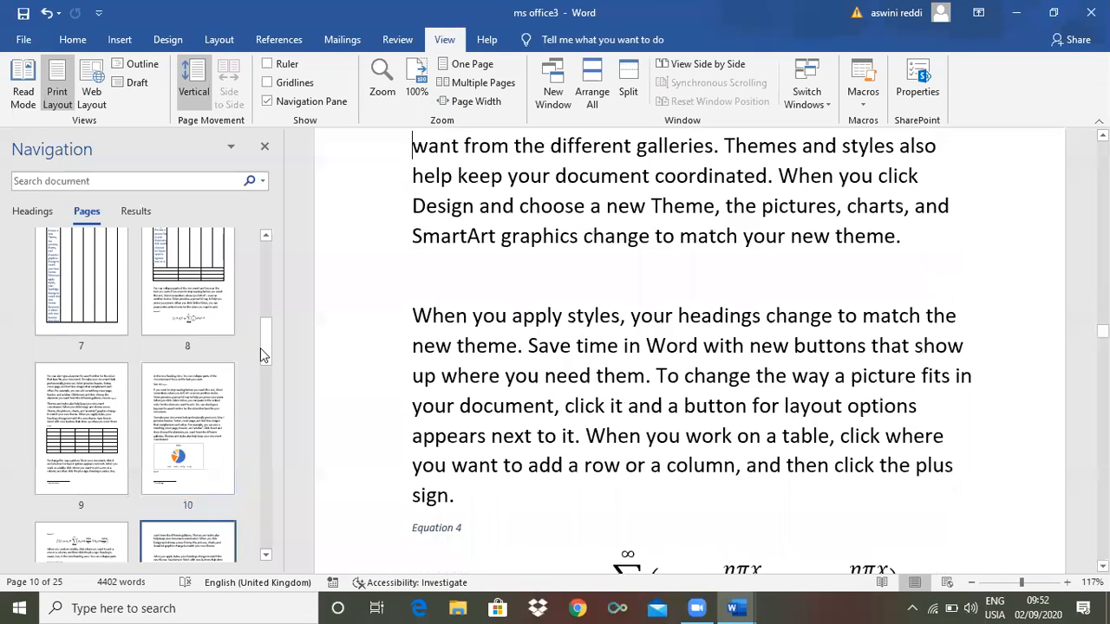
pyautogui.scroll(-2, 262, 371)
pyautogui.click(98, 423)
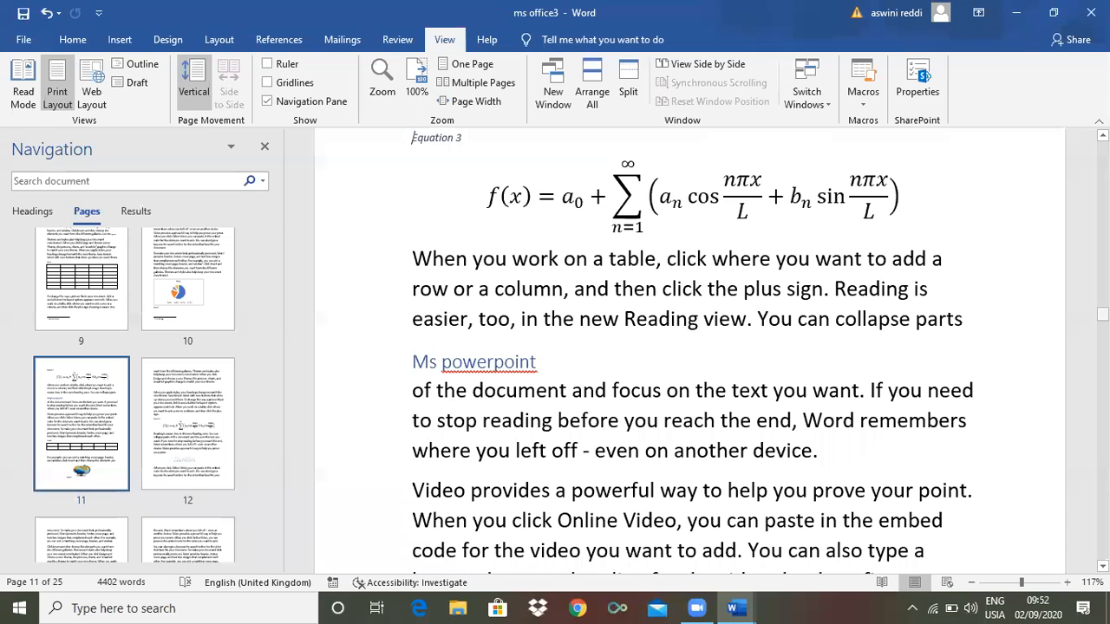
pyautogui.moveTo(1102, 314); pyautogui.dragTo(1102, 308)
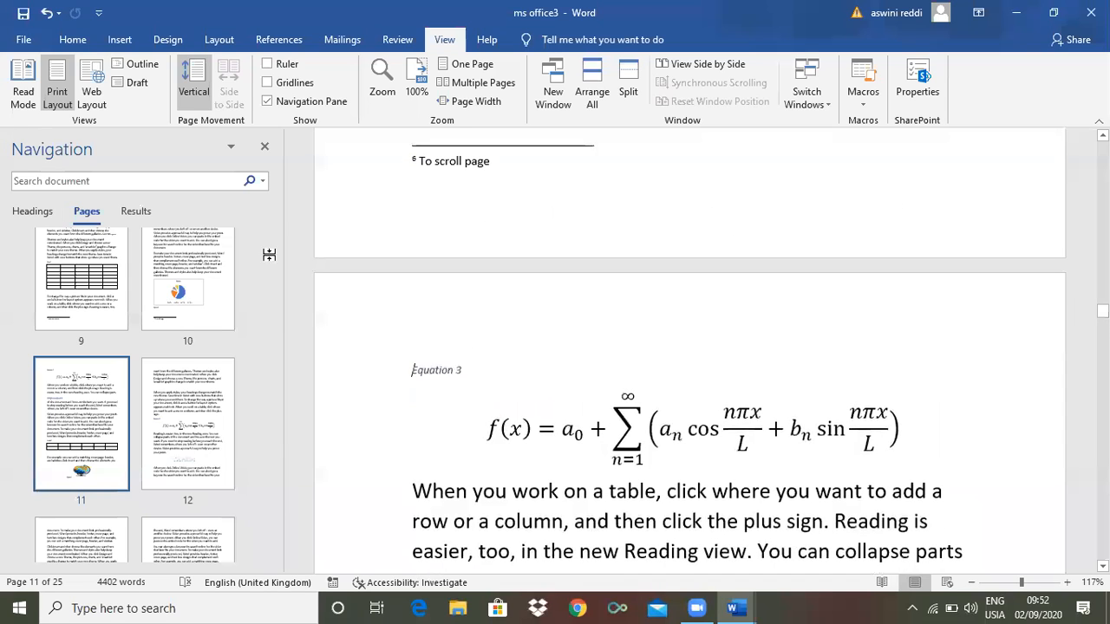
# Search the document for 'figure' and jump to the Figure 4 match
pyautogui.click(136, 213)
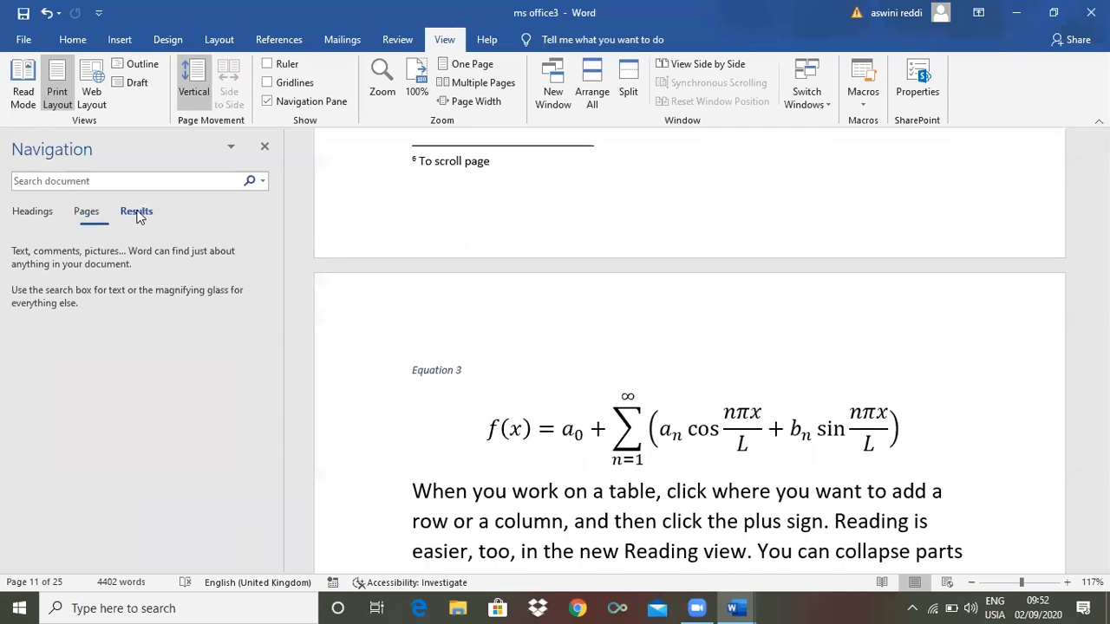
pyautogui.click(98, 182)
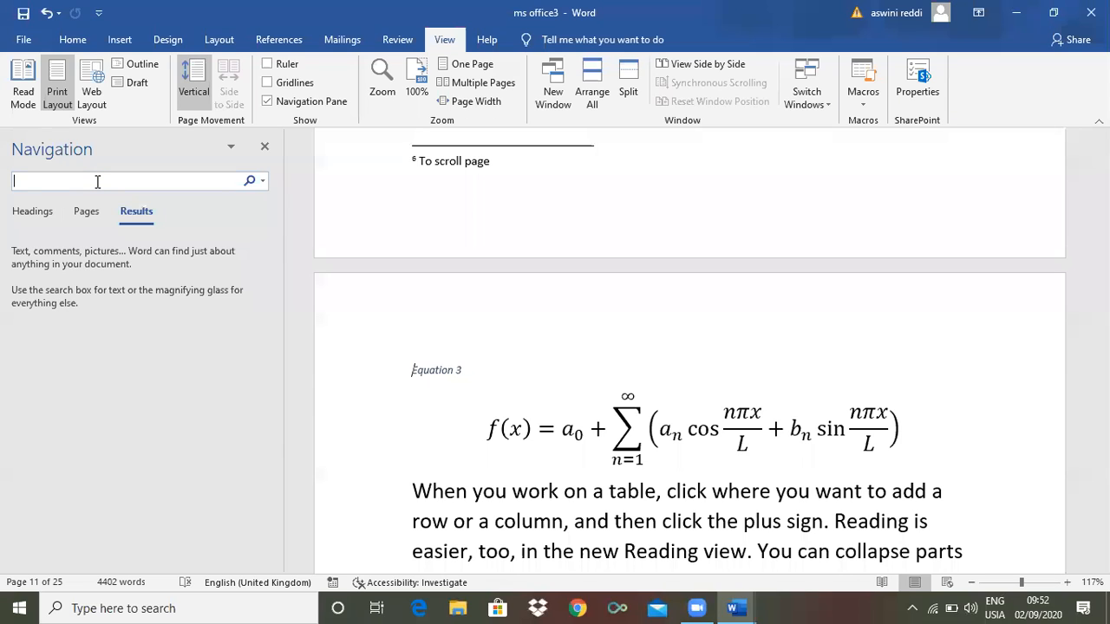
pyautogui.write('figure')
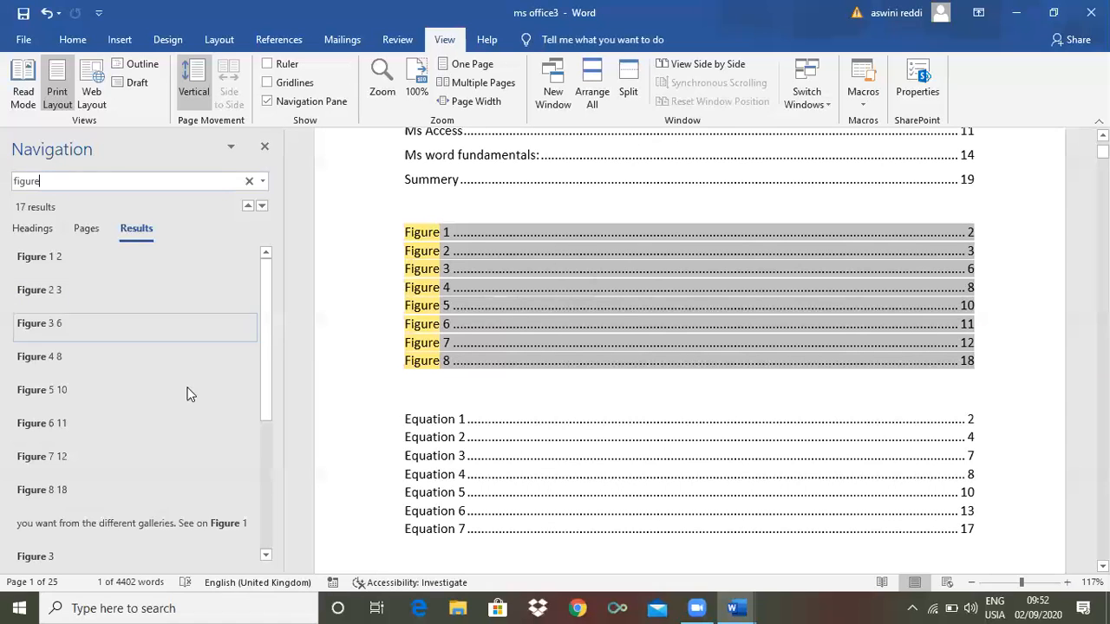
pyautogui.click(47, 356)
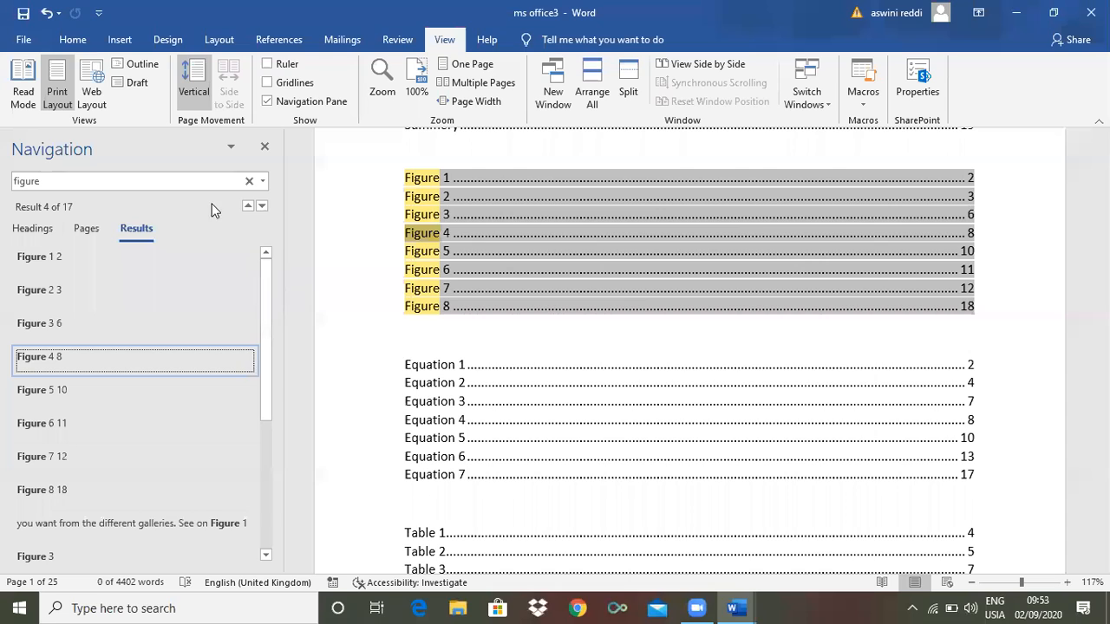
# Clear the search and close the Navigation Pane
pyautogui.click(248, 189)
pyautogui.click(264, 149)
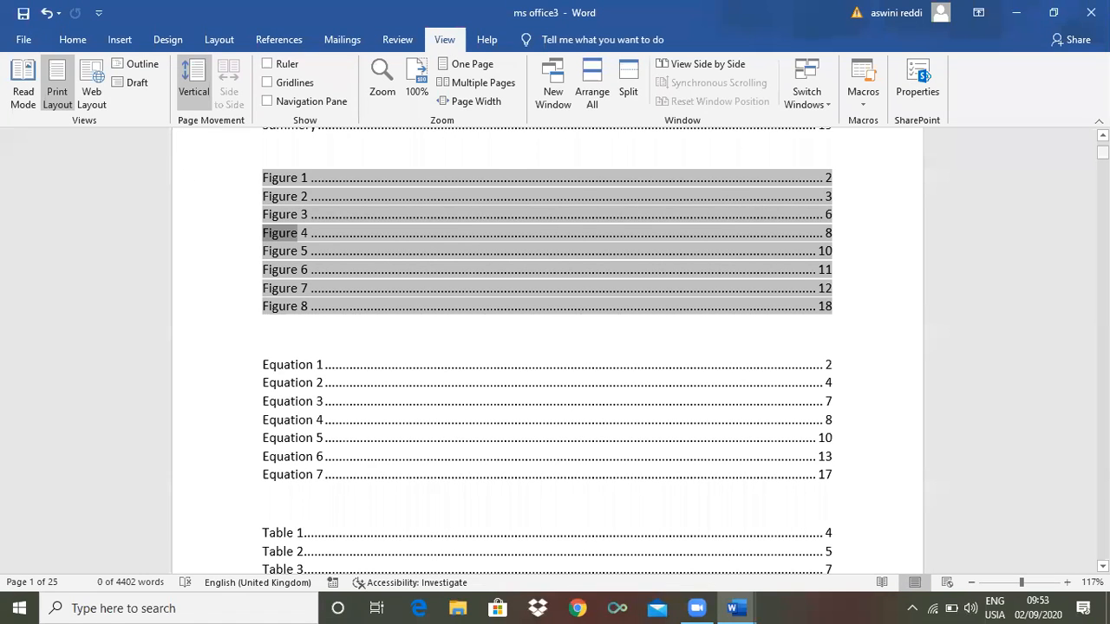
pyautogui.moveTo(1101, 152); pyautogui.dragTo(1102, 222)
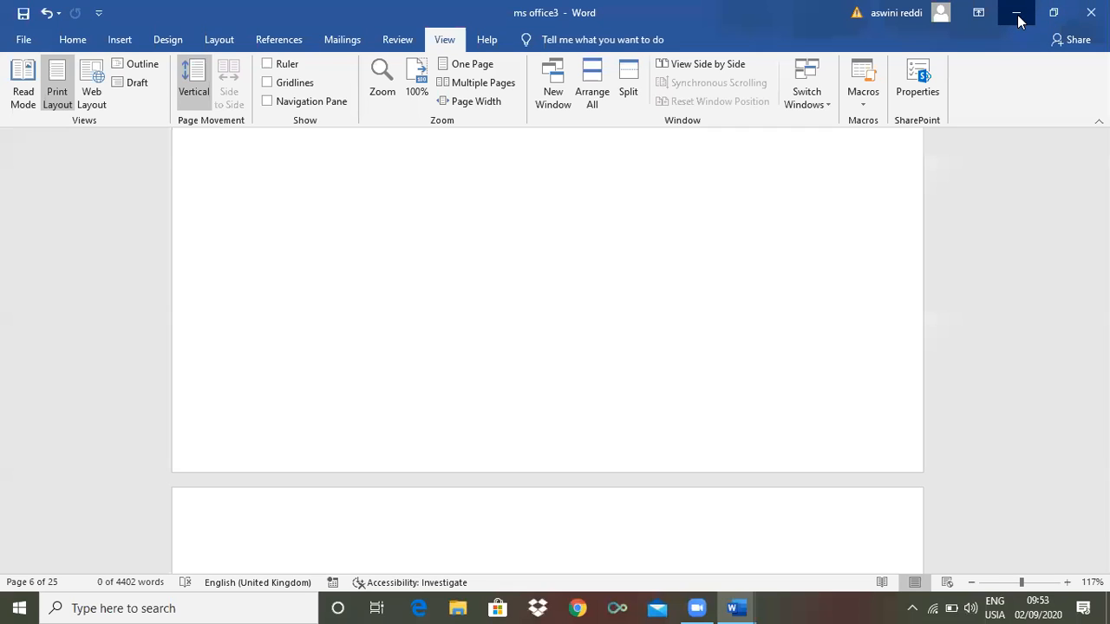
# Minimize the window, zoom the index to 228%, then back to 156% and 100%
pyautogui.click(1017, 14)
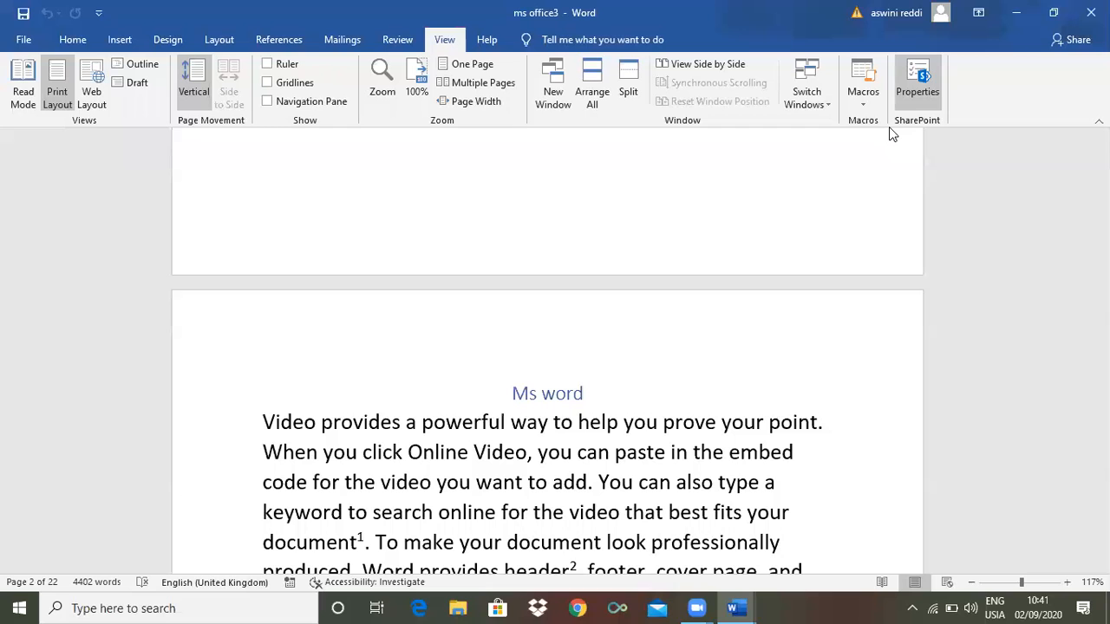
pyautogui.moveTo(1021, 582); pyautogui.dragTo(994, 590)
pyautogui.moveTo(1008, 590); pyautogui.dragTo(1029, 590)
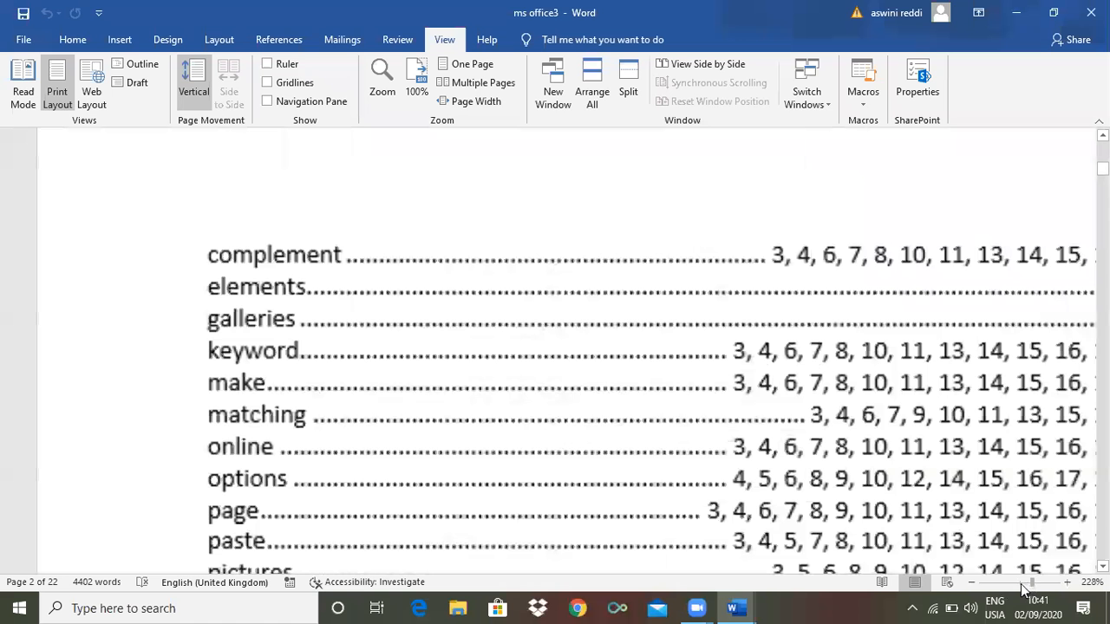
pyautogui.click(1021, 584)
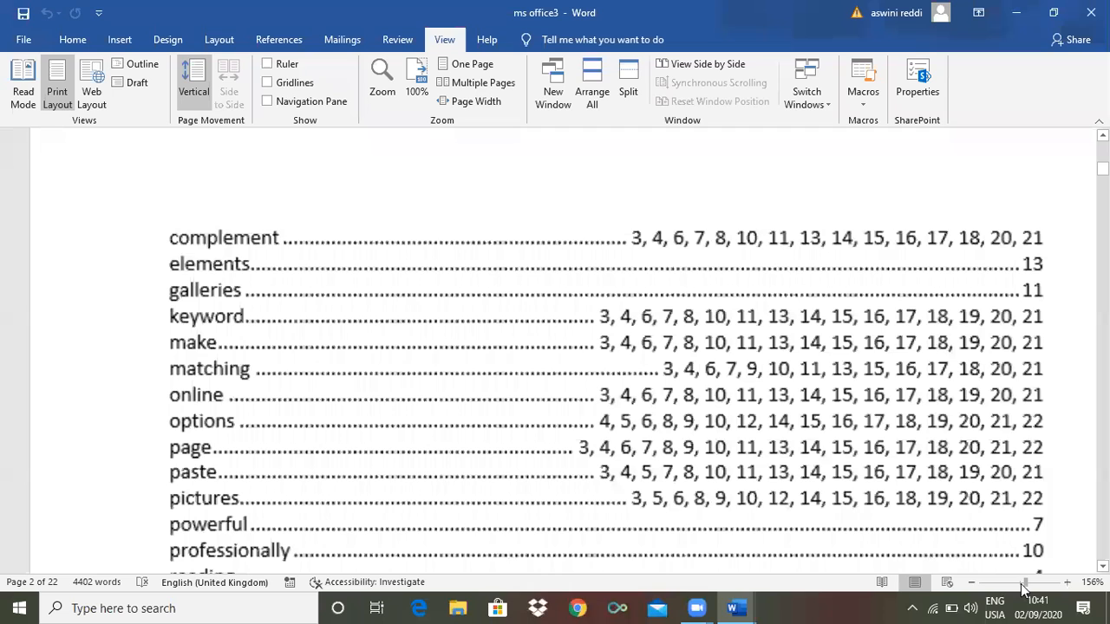
pyautogui.click(1019, 583)
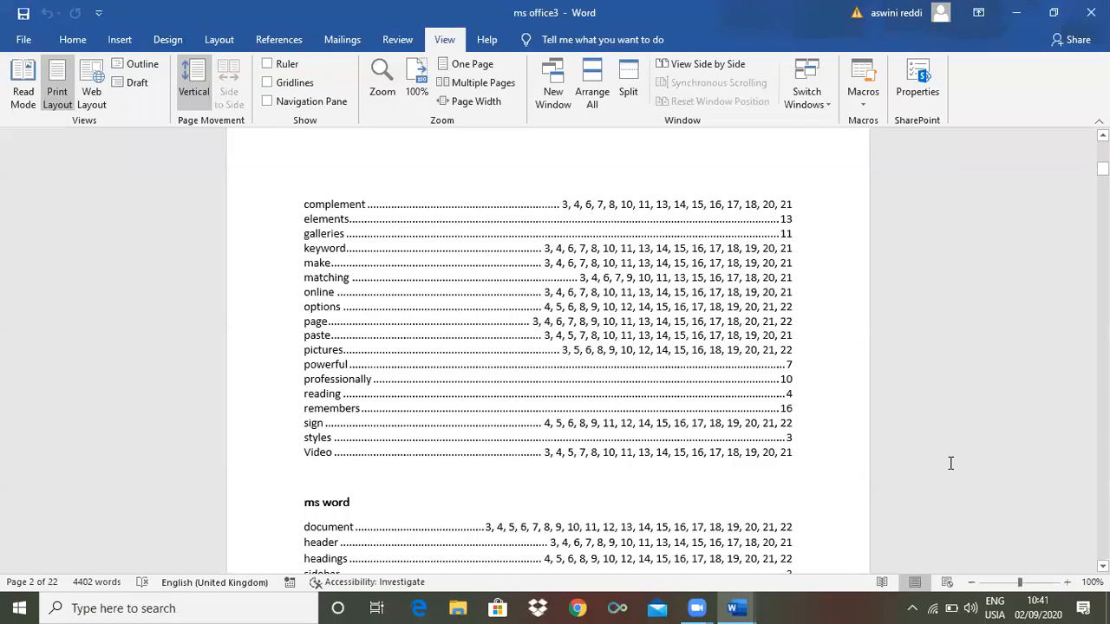
pyautogui.click(381, 78)
# Apply 75% zoom from the Zoom dialog, then scroll back to page 1's contents list
pyautogui.click(381, 78)
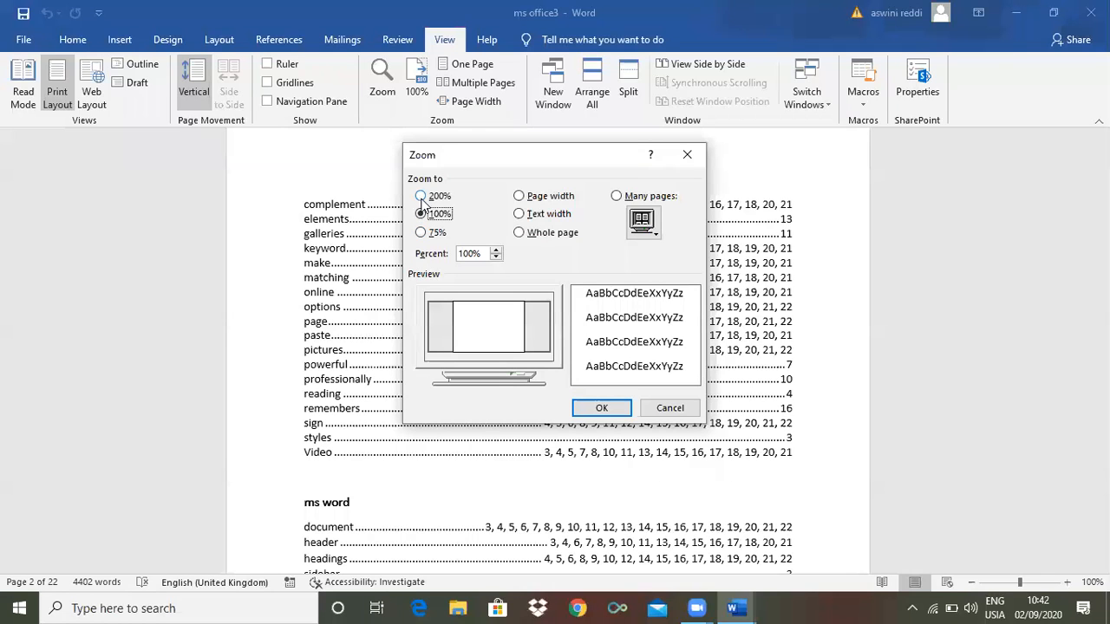
pyautogui.click(421, 235)
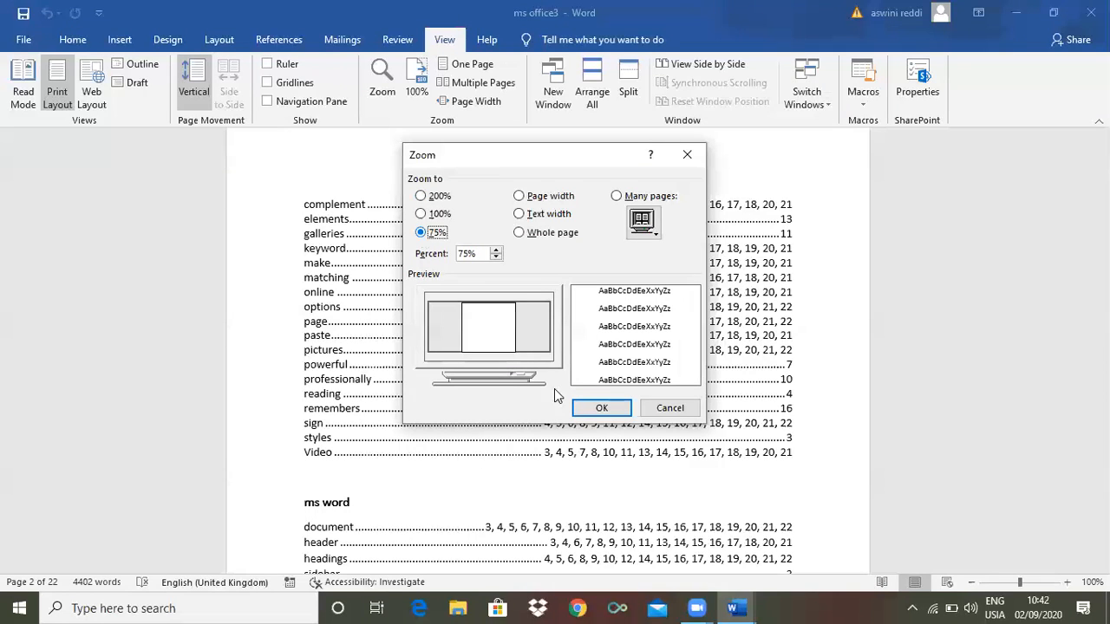
pyautogui.click(596, 411)
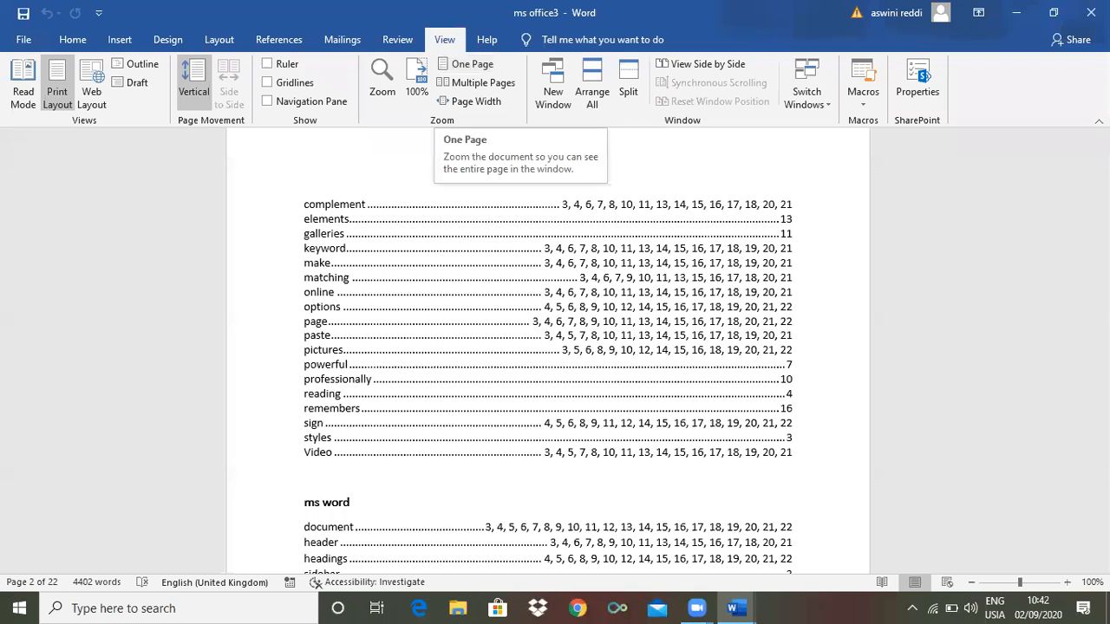
pyautogui.moveTo(1103, 169); pyautogui.dragTo(904, 192)
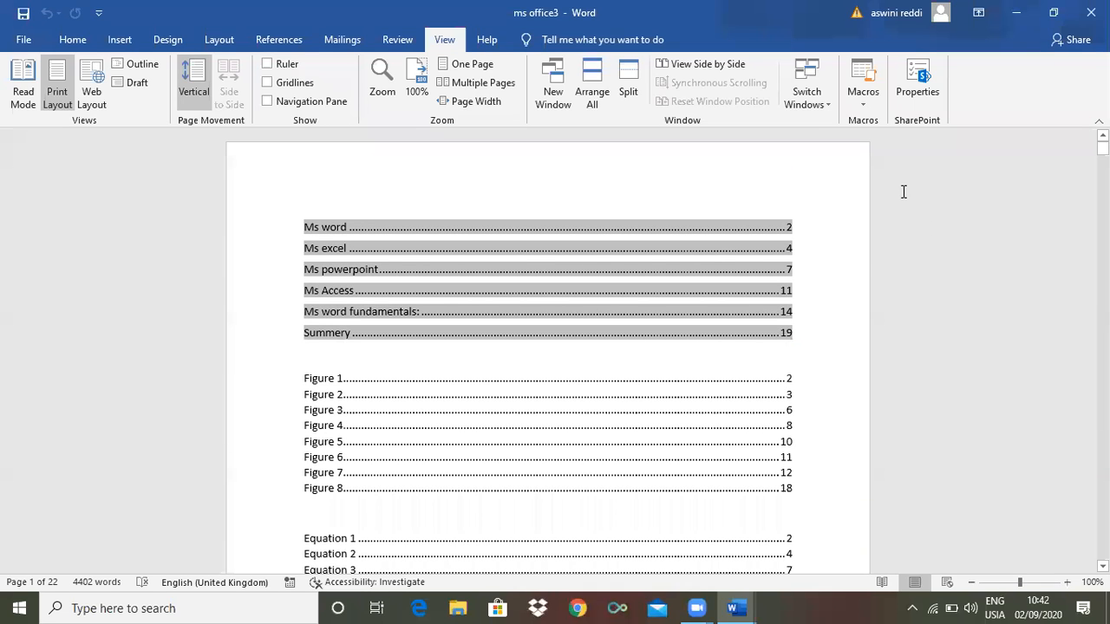
# Alternate twice between Multiple Pages and One Page views, ending on One Page
pyautogui.scroll(-4, 902, 192)
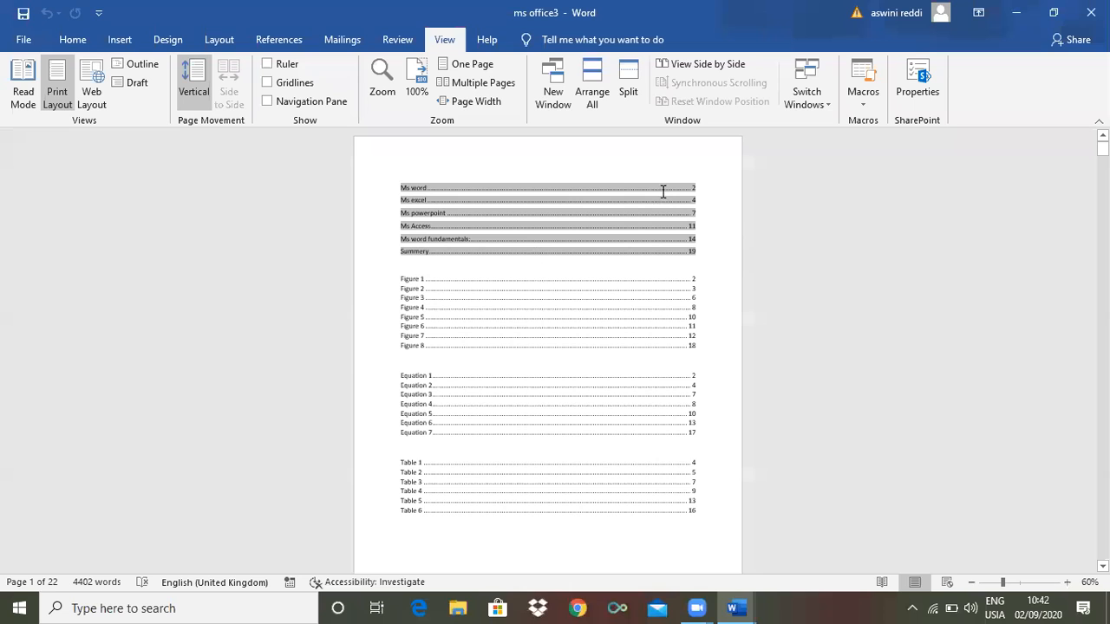
pyautogui.click(478, 82)
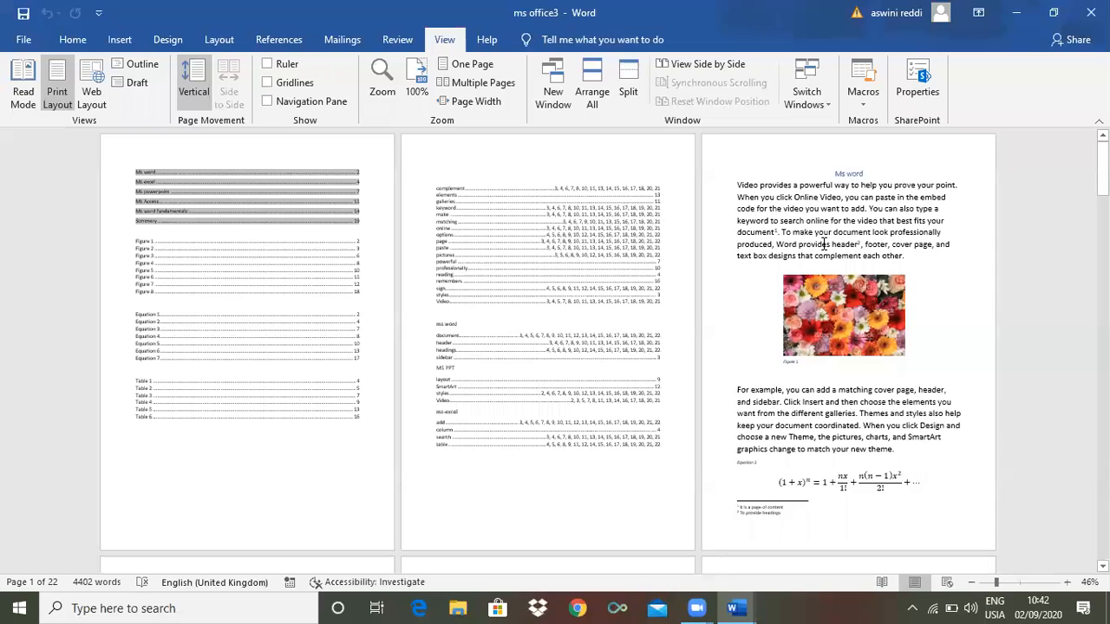
pyautogui.scroll(-1, 780, 286)
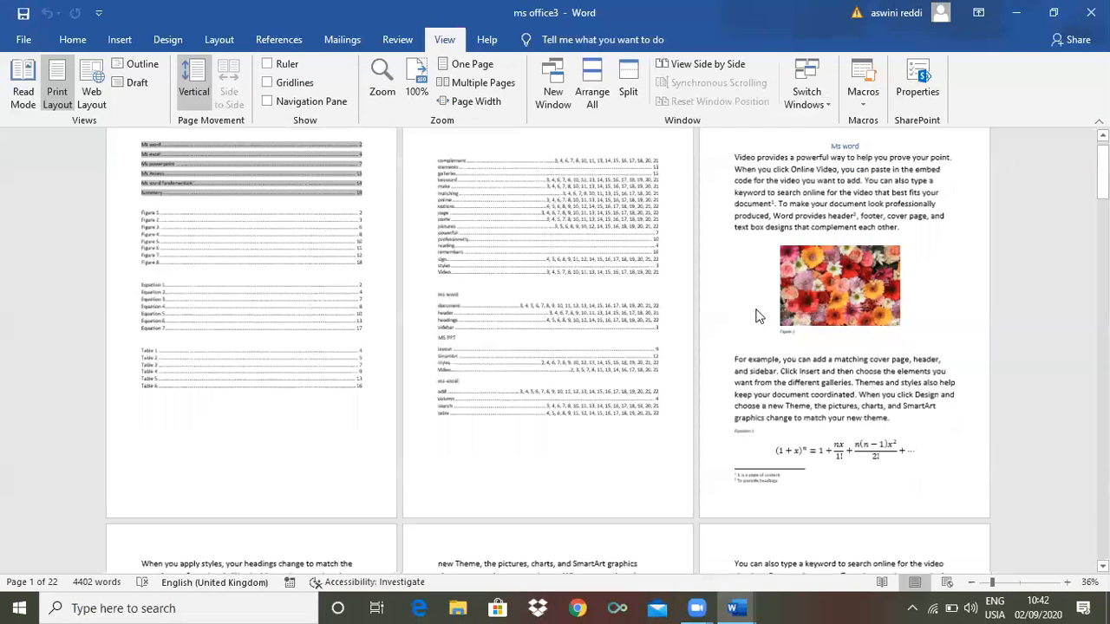
pyautogui.keyDown('ctrl'); pyautogui.scroll(-2, 867, 233); pyautogui.keyUp('ctrl')
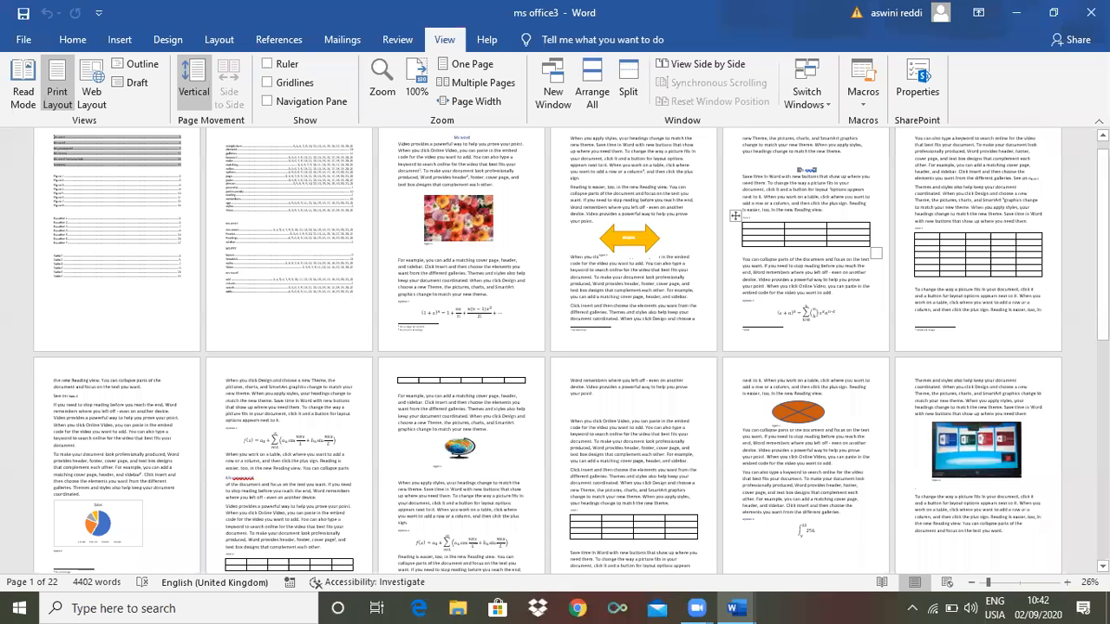
pyautogui.moveTo(1103, 242); pyautogui.dragTo(1102, 329)
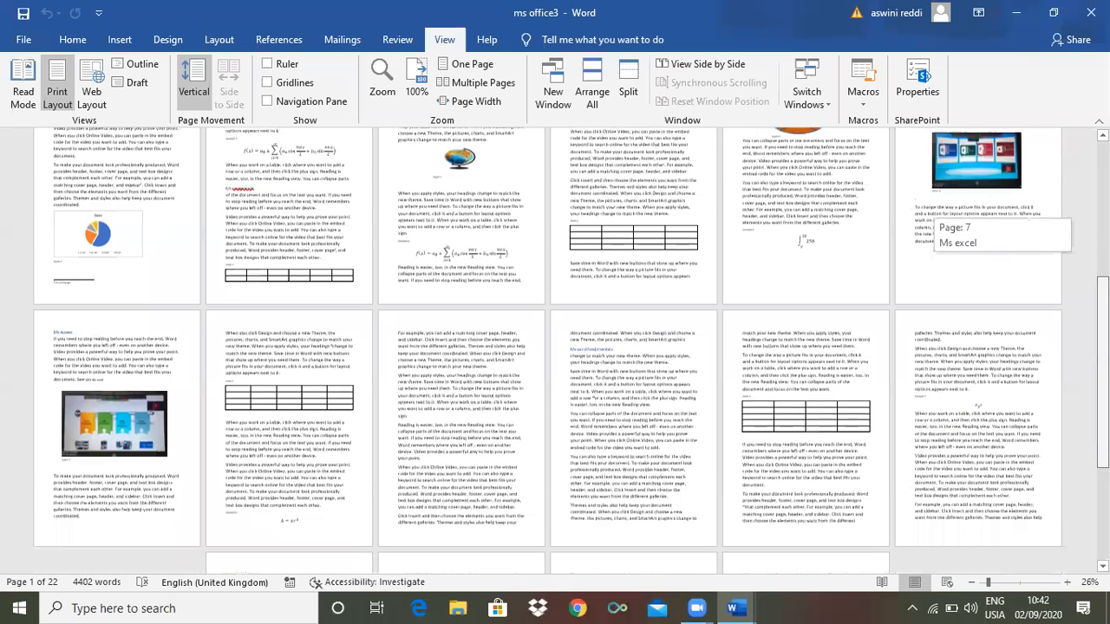
pyautogui.moveTo(1103, 230); pyautogui.dragTo(1102, 305)
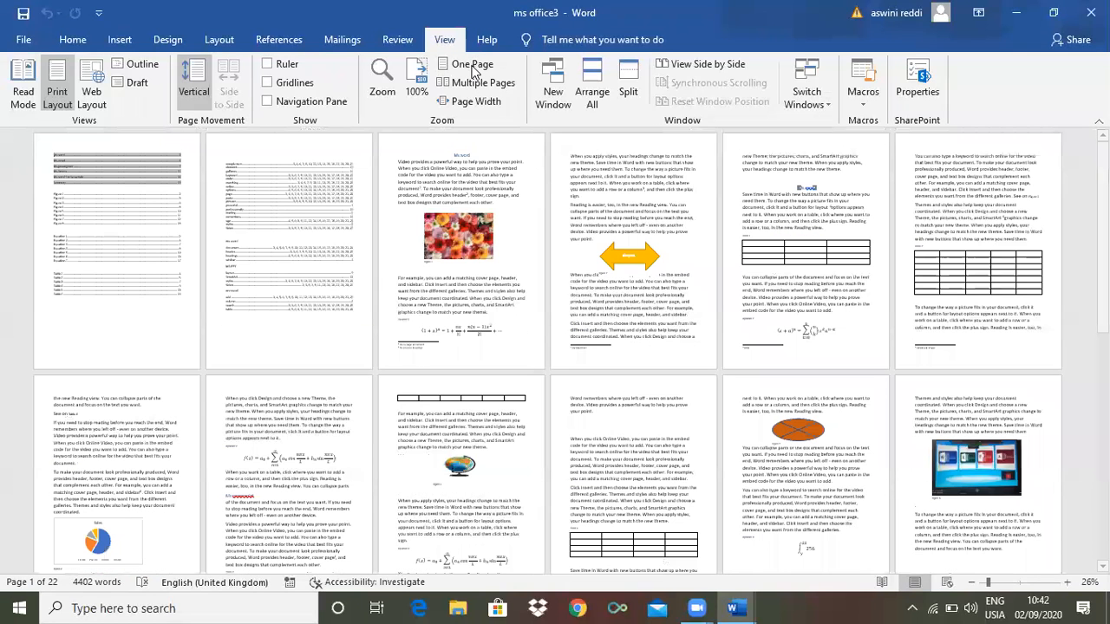
pyautogui.click(471, 66)
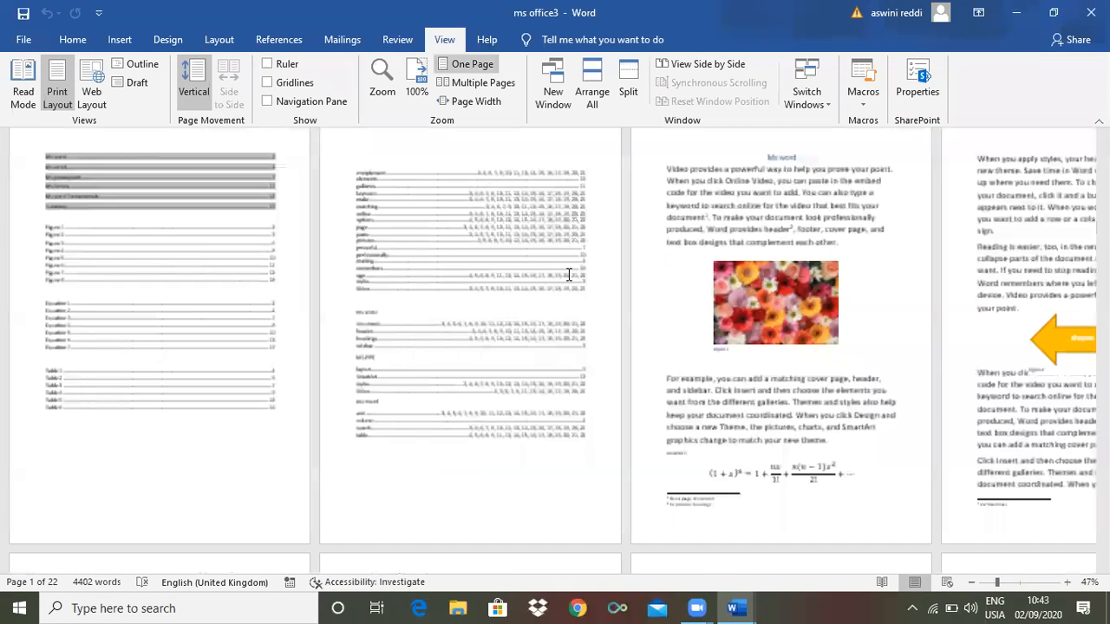
pyautogui.click(478, 84)
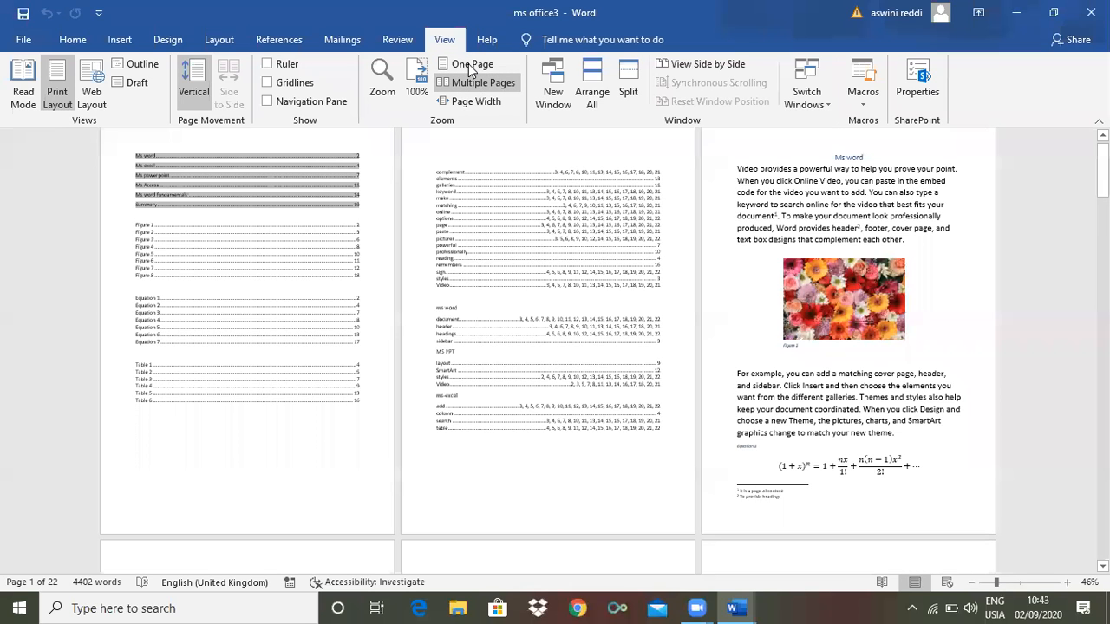
pyautogui.click(471, 66)
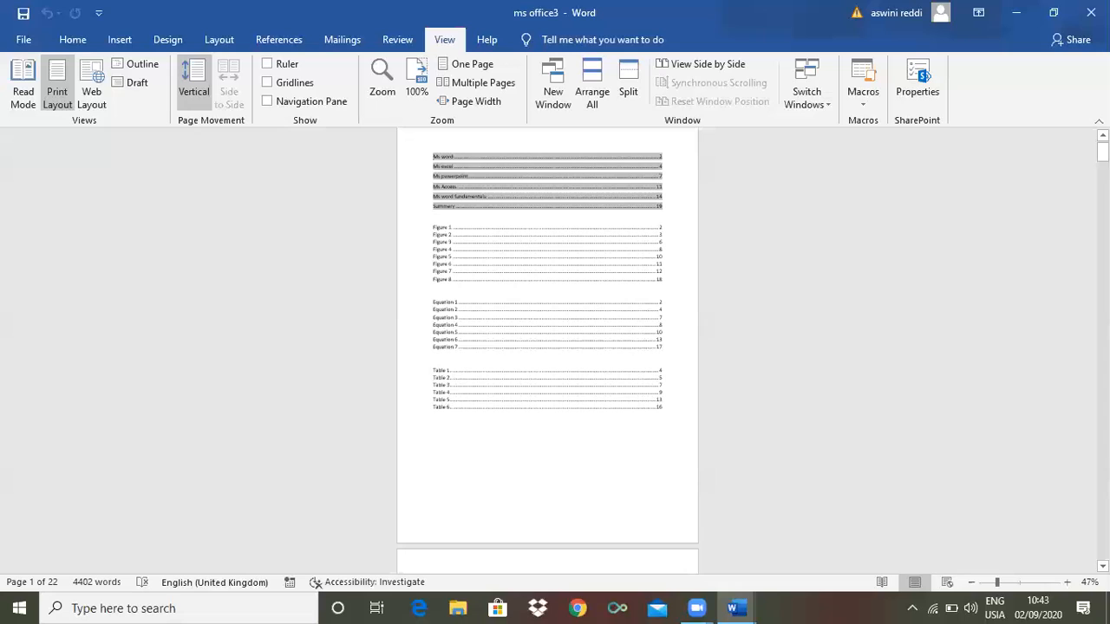
# Fit the page width to the window at 161% zoom, showing the Reading view paragraph
pyautogui.scroll(-10, 607, 141)
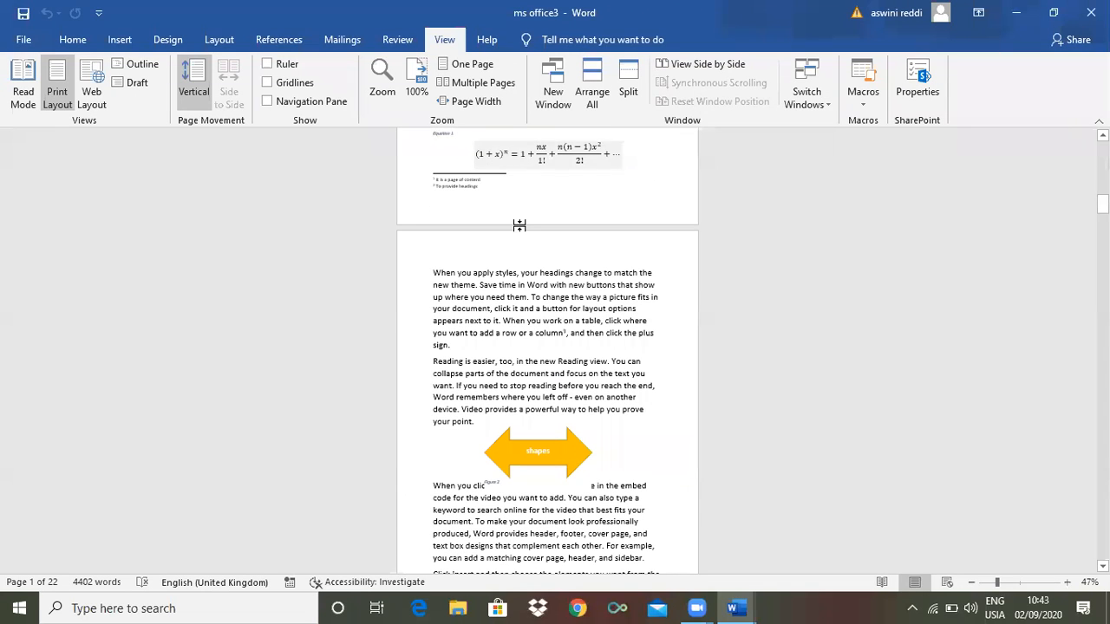
pyautogui.click(517, 248)
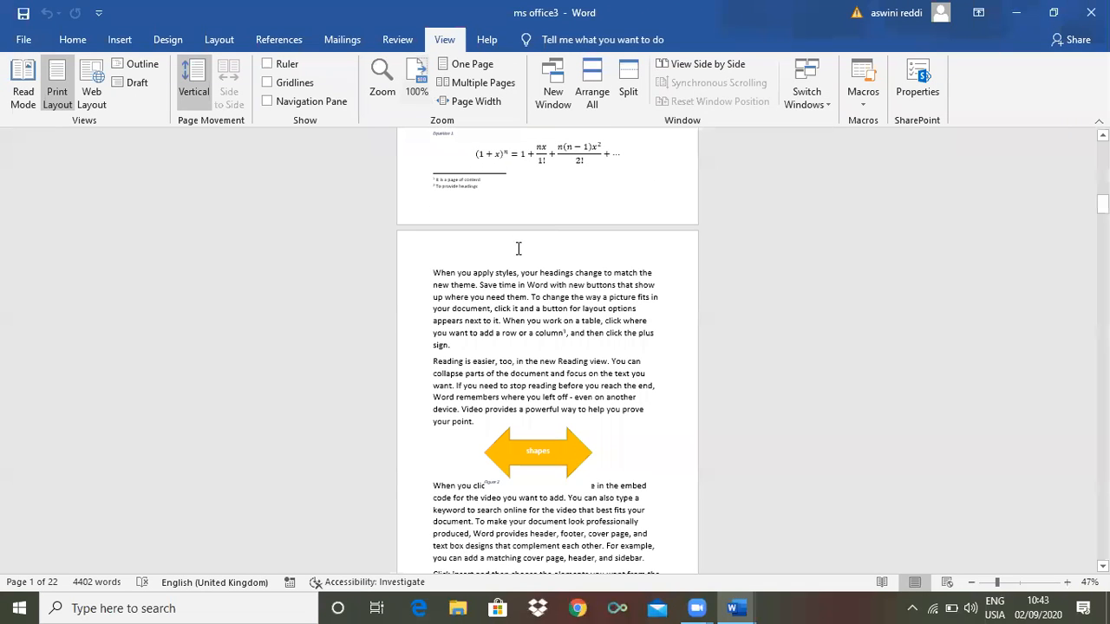
pyautogui.click(476, 101)
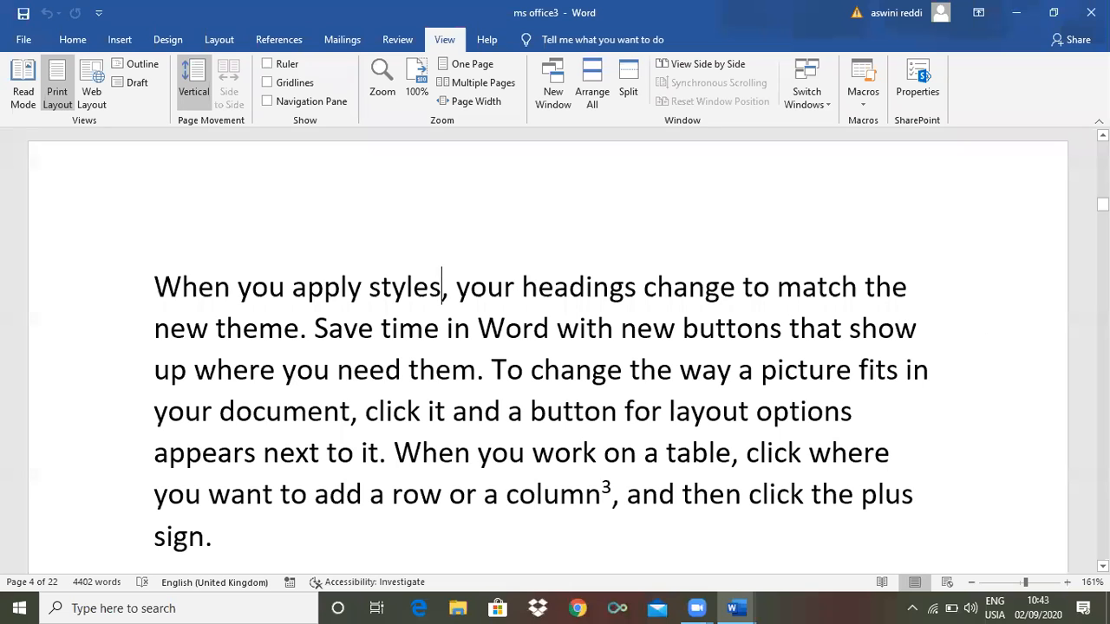
pyautogui.moveTo(1101, 205)
pyautogui.mouseDown()
pyautogui.moveTo(1102, 170)
pyautogui.moveTo(1102, 192)
pyautogui.mouseUp()
pyautogui.scroll(3, 584, 298)
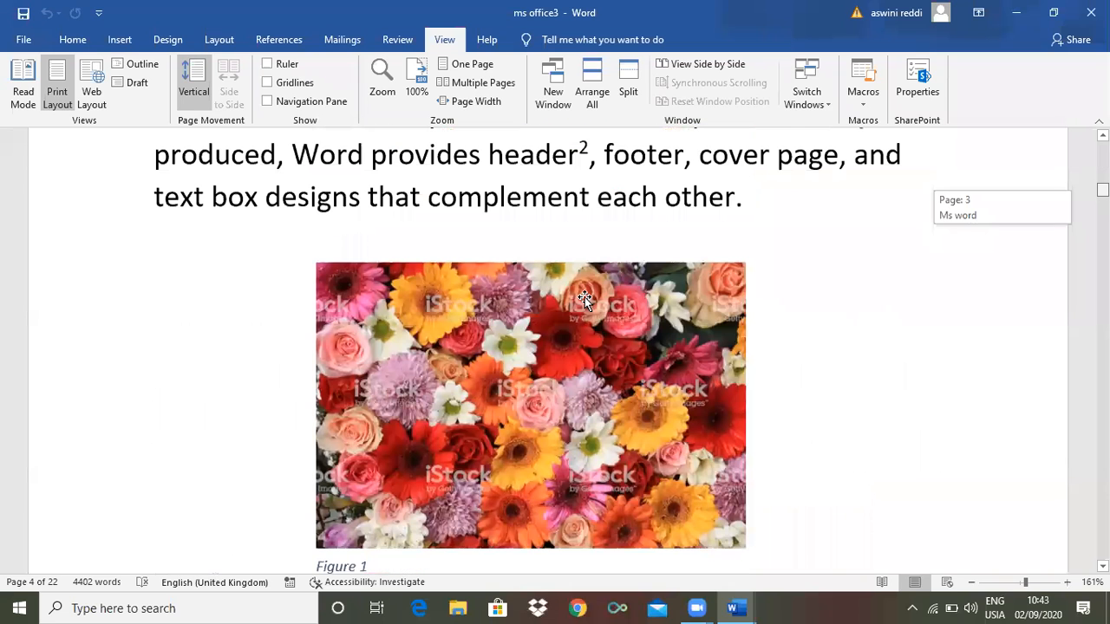
pyautogui.scroll(-1, 584, 296)
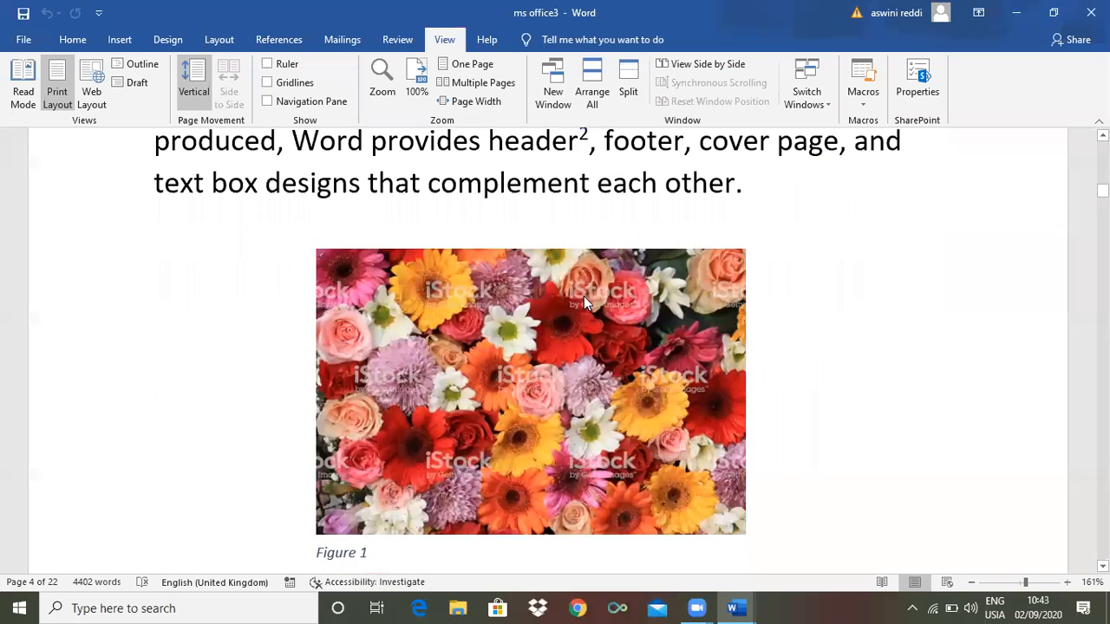
pyautogui.keyDown('ctrl'); pyautogui.scroll(-10, 583, 295); pyautogui.keyUp('ctrl')
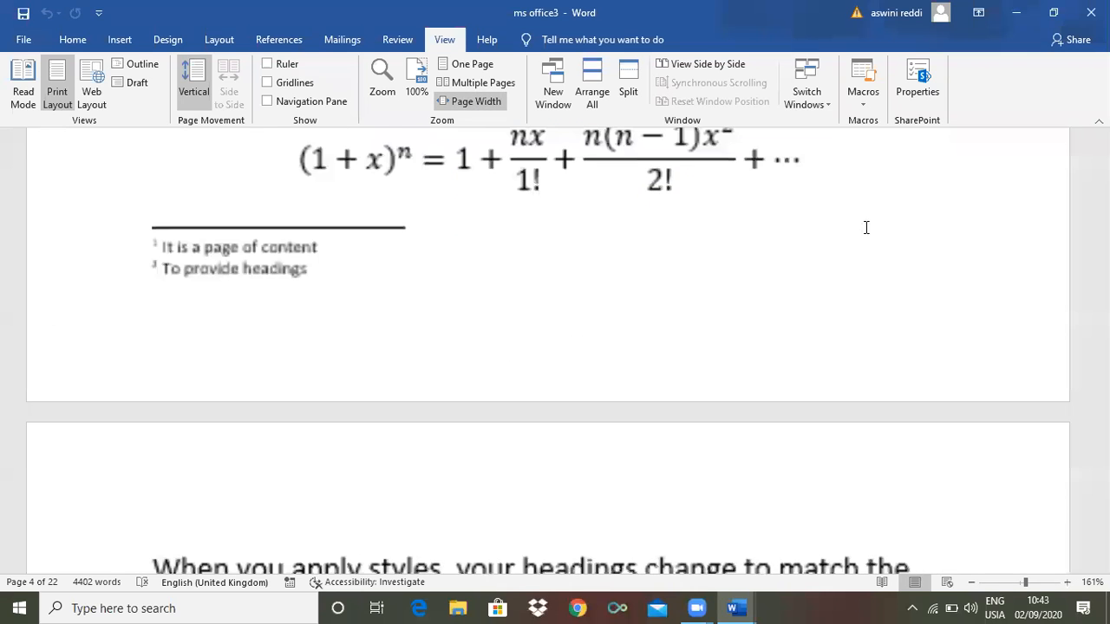
pyautogui.click(475, 102)
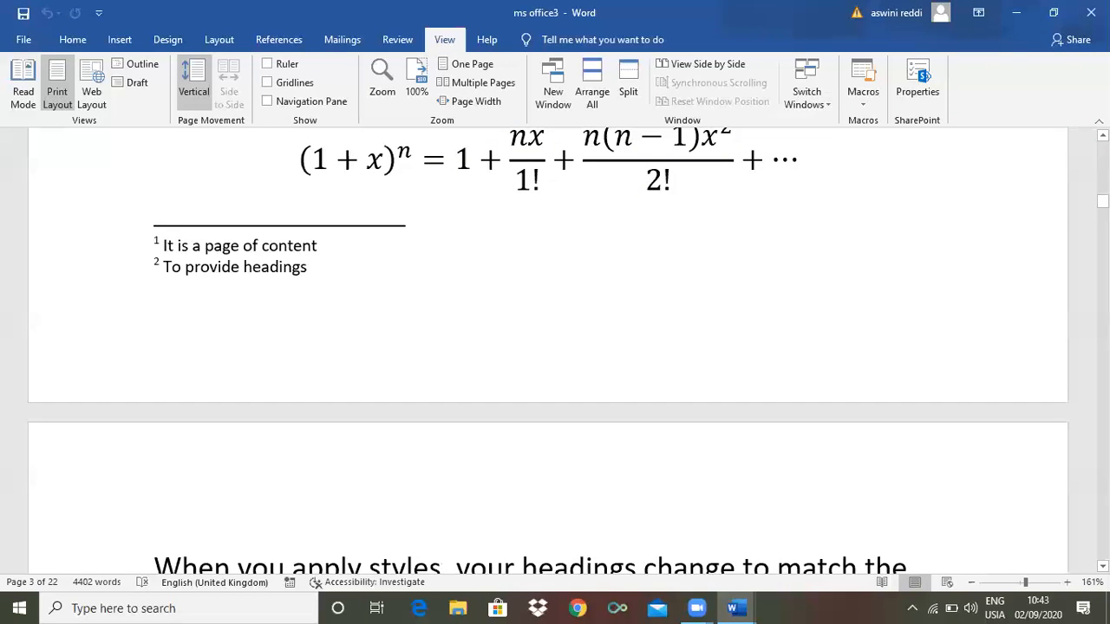
pyautogui.moveTo(1102, 201); pyautogui.dragTo(1102, 212)
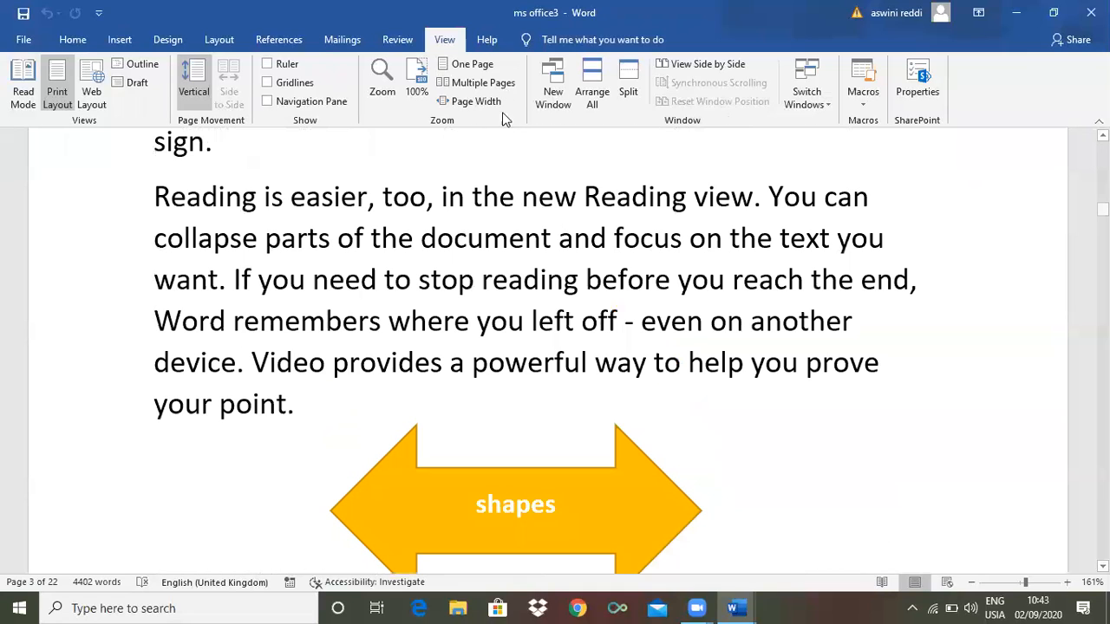
# Open two new windows of the document, creating ms office3:2 and ms office3:3
pyautogui.click(552, 96)
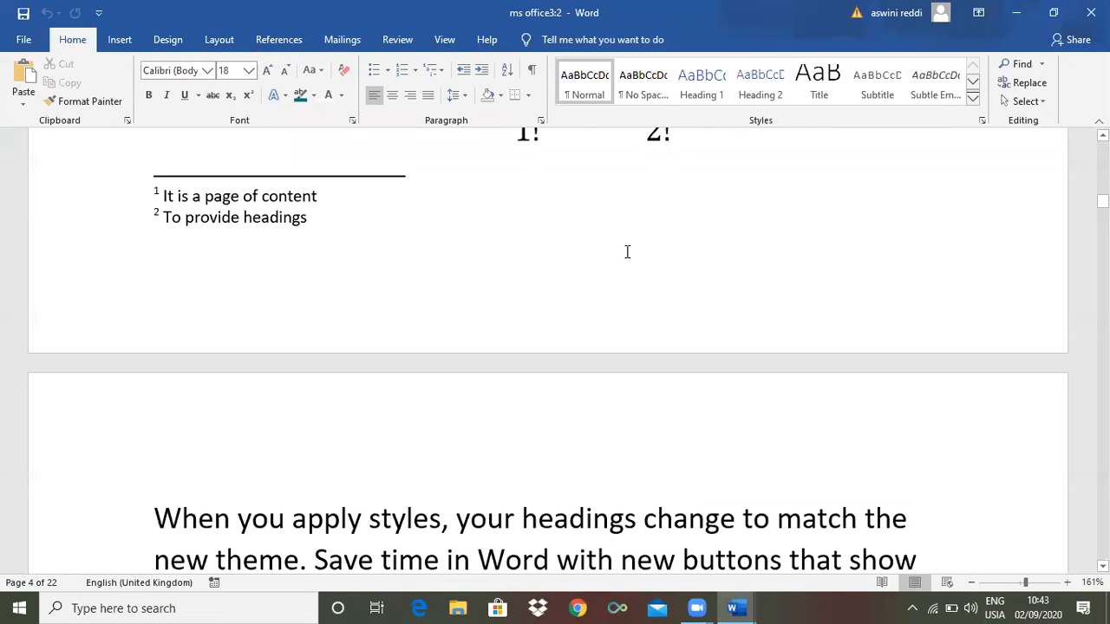
pyautogui.click(443, 40)
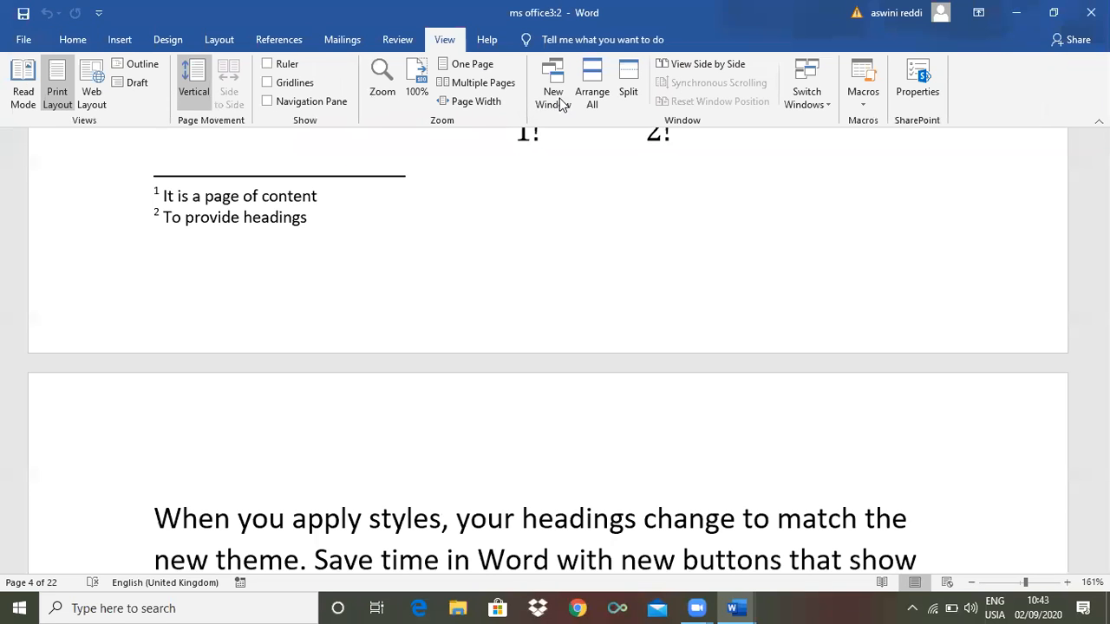
pyautogui.click(560, 102)
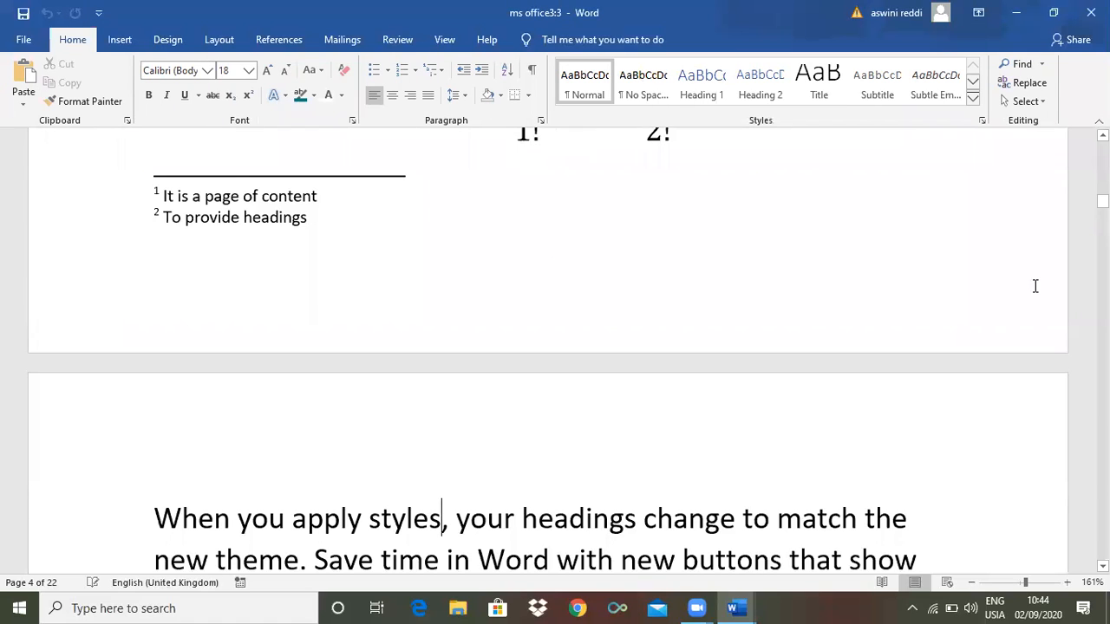
pyautogui.moveTo(1102, 200); pyautogui.dragTo(1102, 174)
pyautogui.scroll(-5, 884, 218)
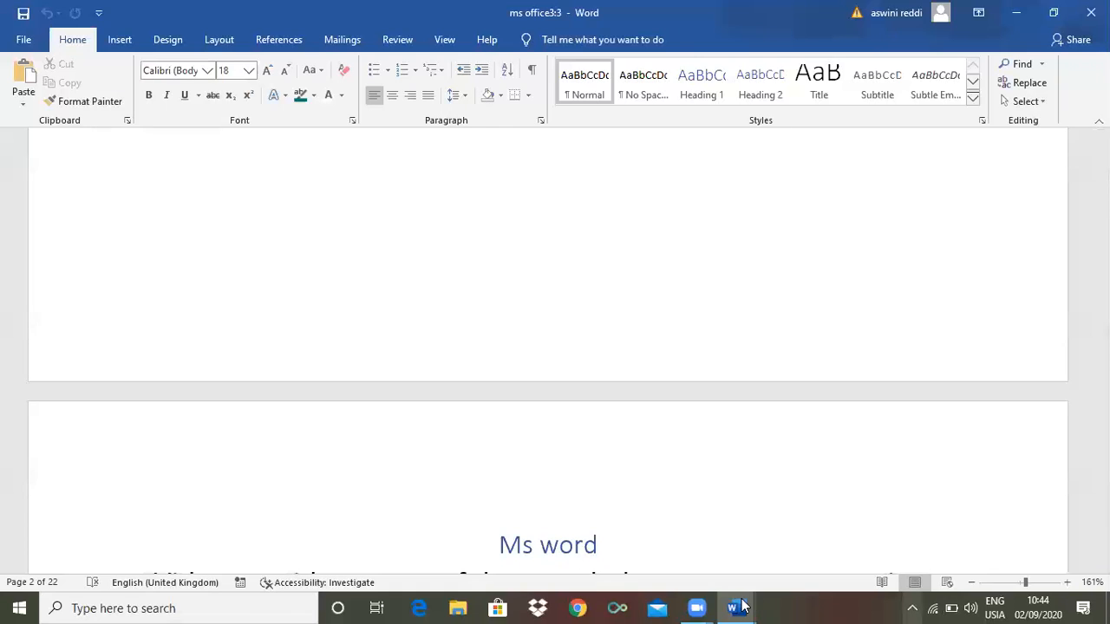
pyautogui.moveTo(743, 607)
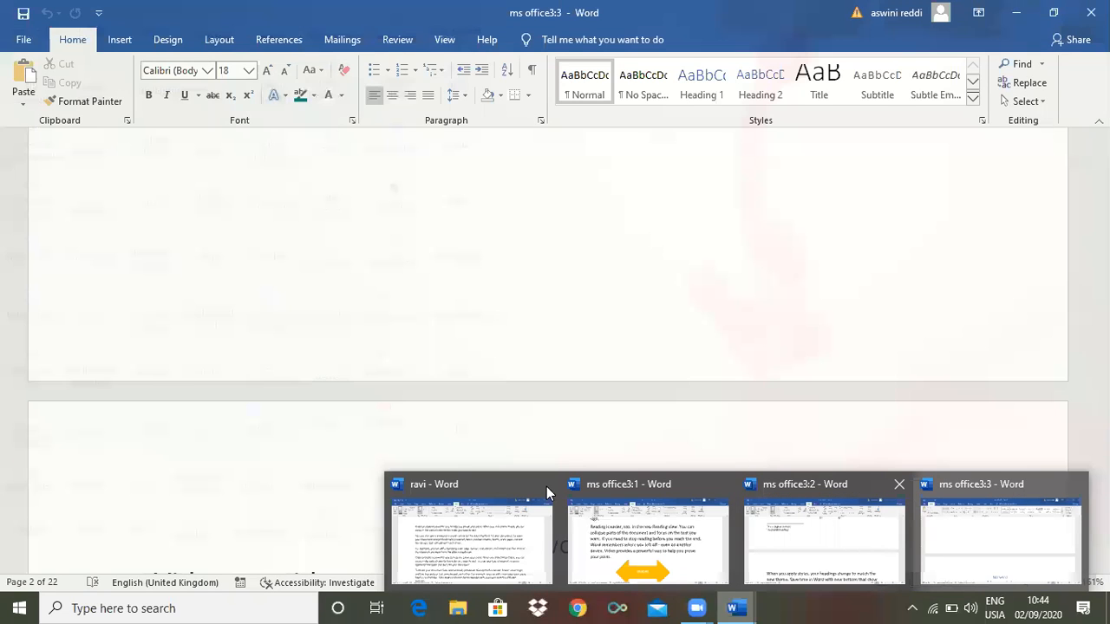
# Switch between the open Word windows from the taskbar, returning to ms office3
pyautogui.click(748, 600)
pyautogui.click(737, 606)
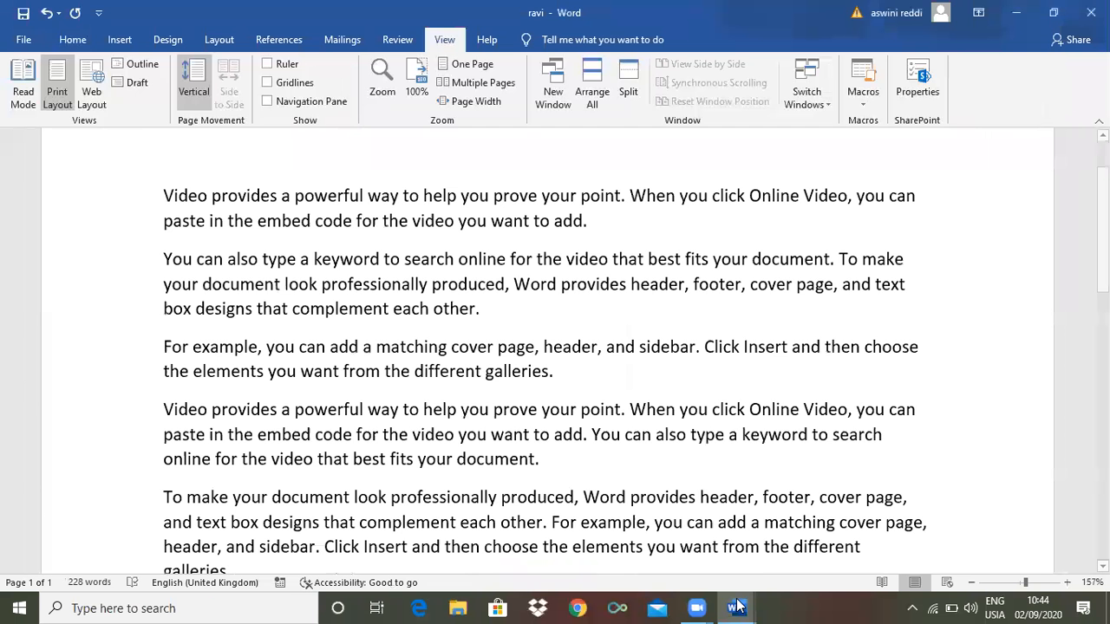
pyautogui.click(736, 607)
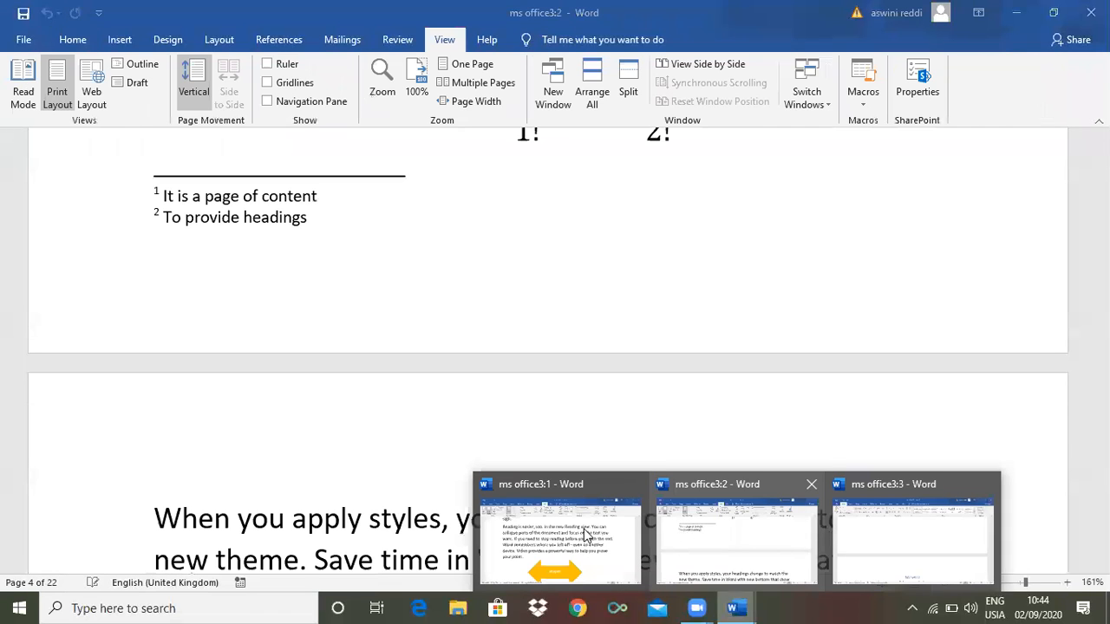
# Close the ms office3:2 window from its taskbar thumbnail preview
pyautogui.moveTo(559, 523)
pyautogui.moveTo(914, 548)
pyautogui.moveTo(715, 538)
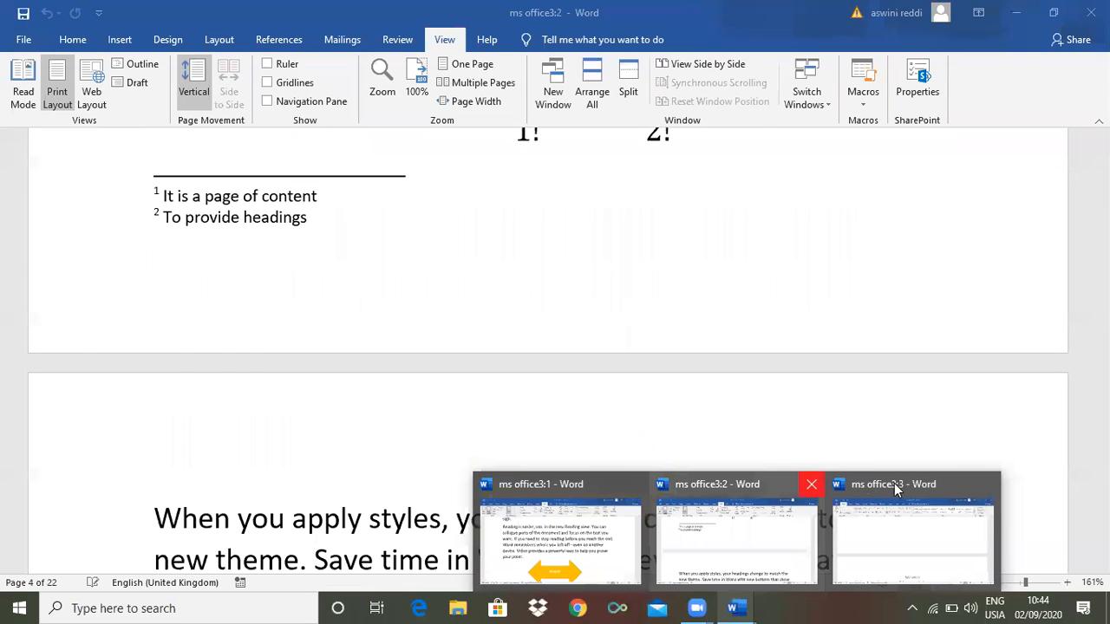
pyautogui.click(811, 485)
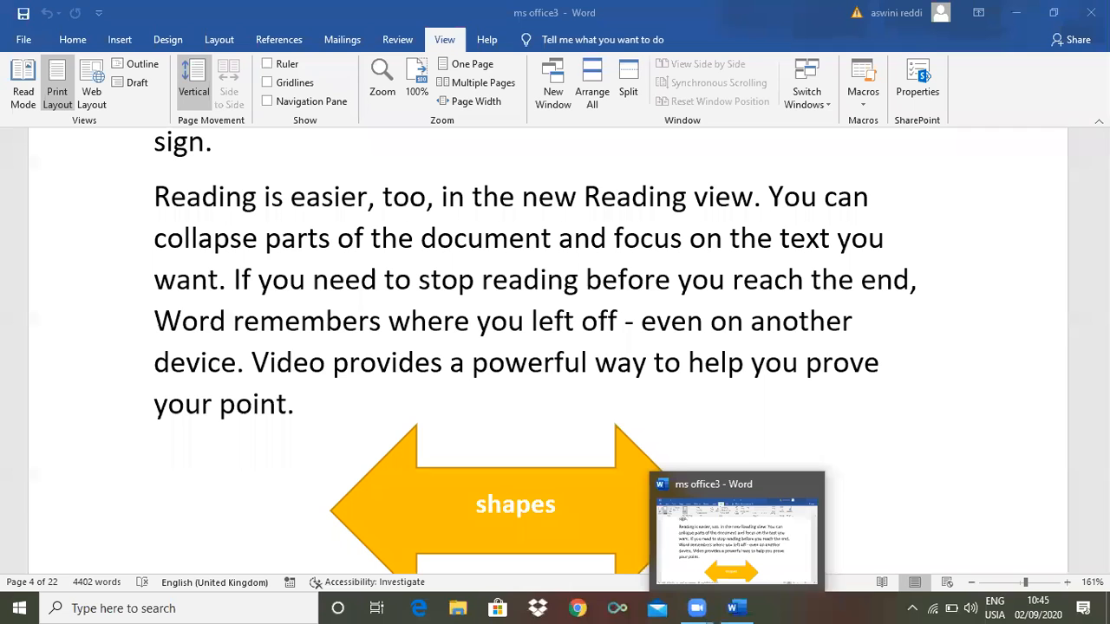
pyautogui.scroll(-4, 548, 350)
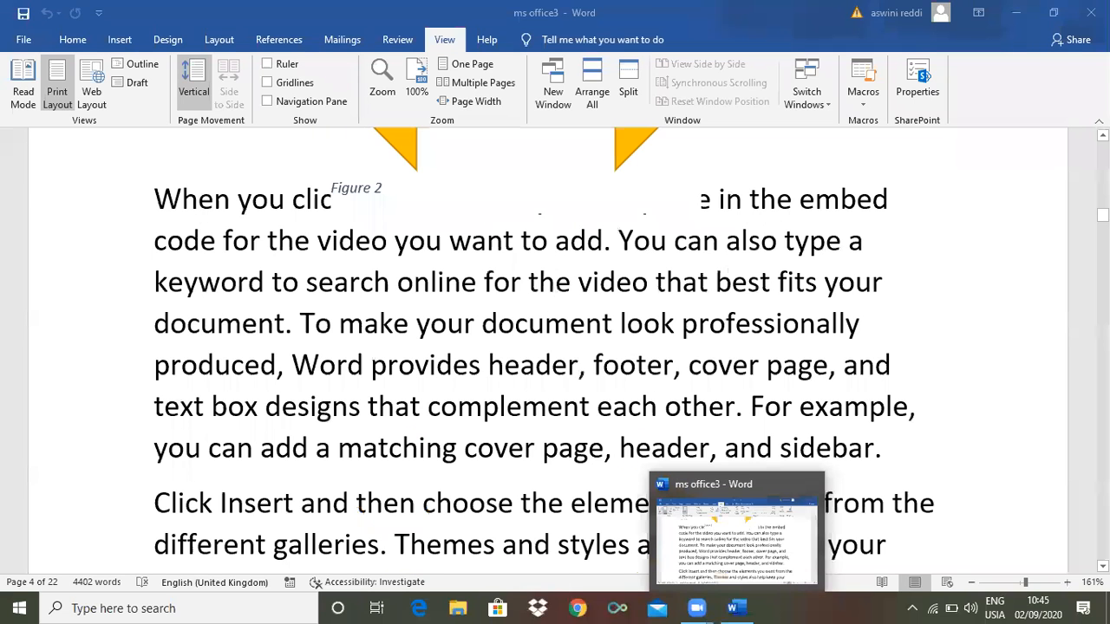
pyautogui.moveTo(1102, 215); pyautogui.dragTo(1103, 170)
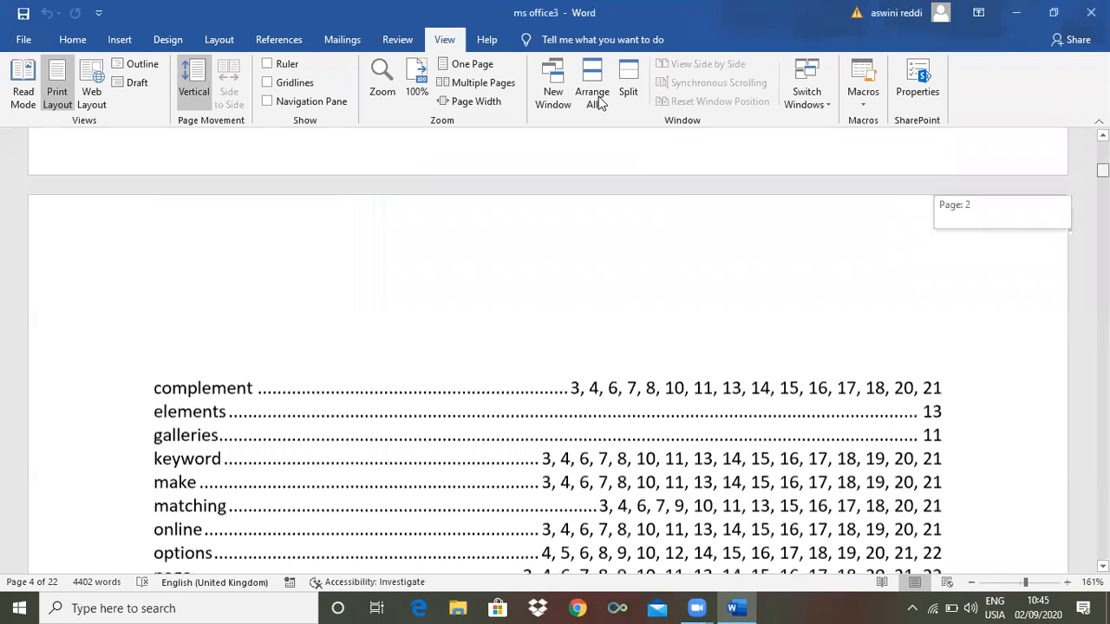
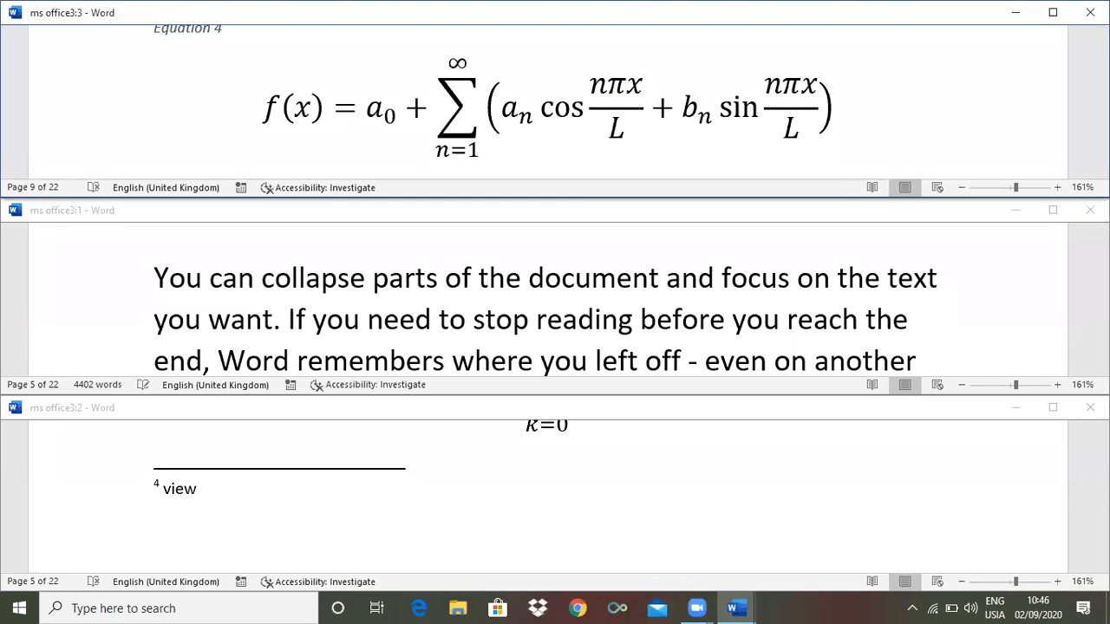
# Scroll the middle and bottom windows so the three show Equation 4, Equation 6 and an integral
pyautogui.click(1032, 291)
pyautogui.moveTo(1102, 267); pyautogui.dragTo(1102, 278)
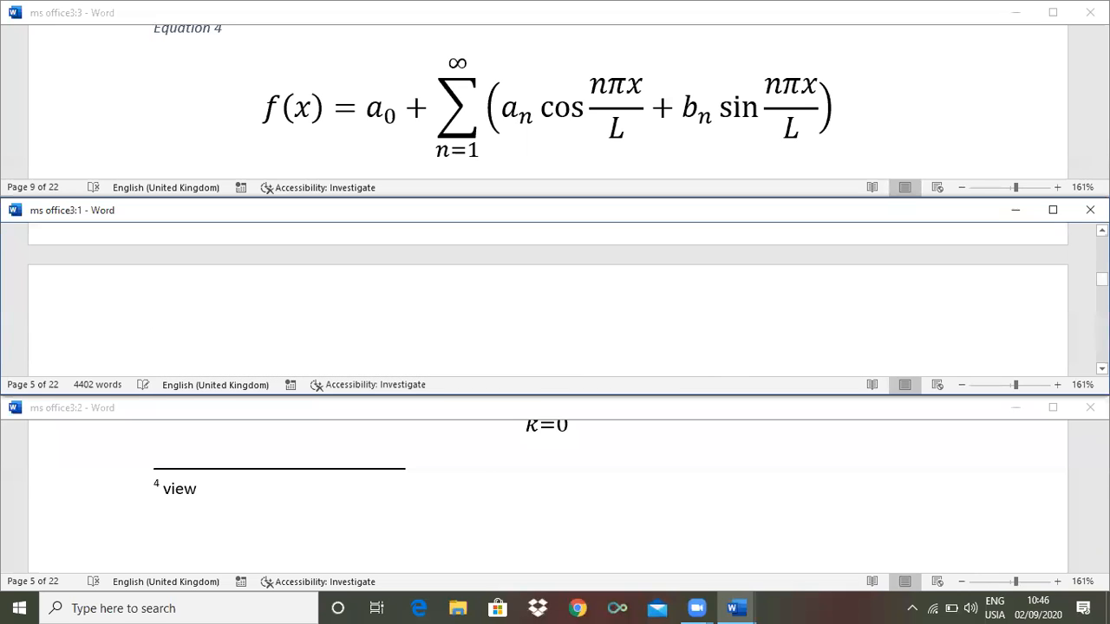
pyautogui.click(1031, 494)
pyautogui.moveTo(1102, 464); pyautogui.dragTo(1102, 495)
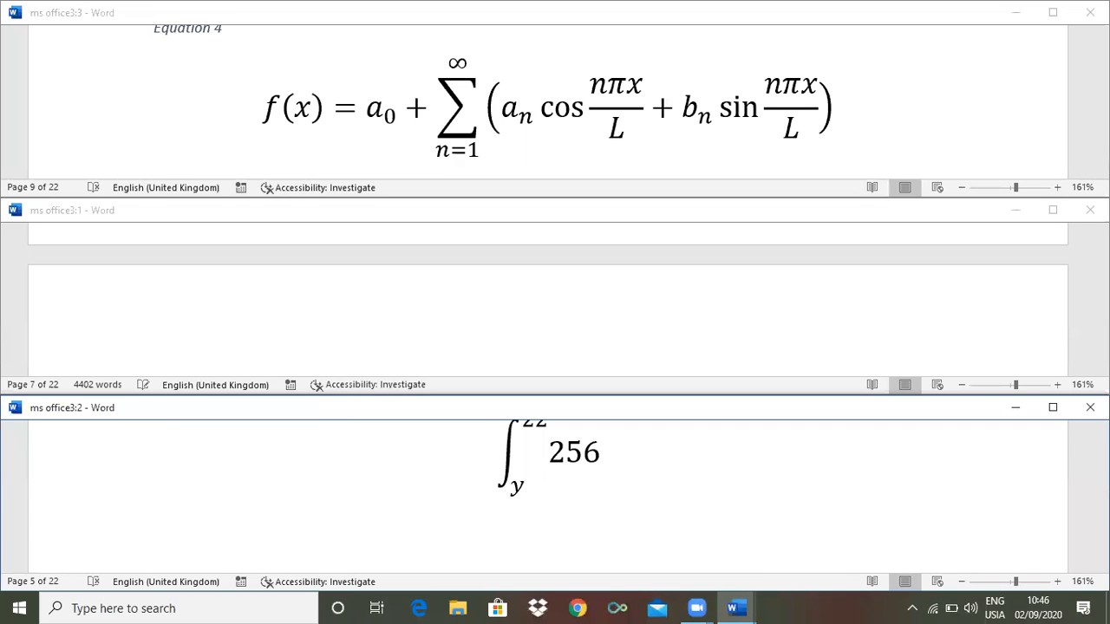
pyautogui.click(1102, 279)
pyautogui.moveTo(1101, 279); pyautogui.dragTo(1102, 314)
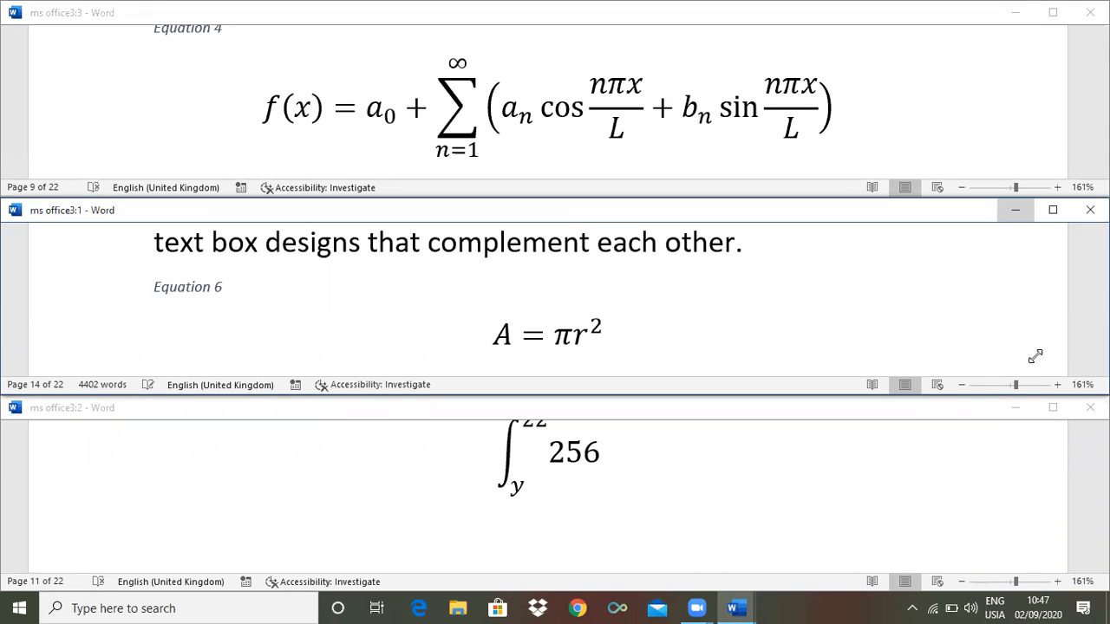
# Bring the ms office3:3 window up alone, then start and cancel a window split
pyautogui.click(738, 606)
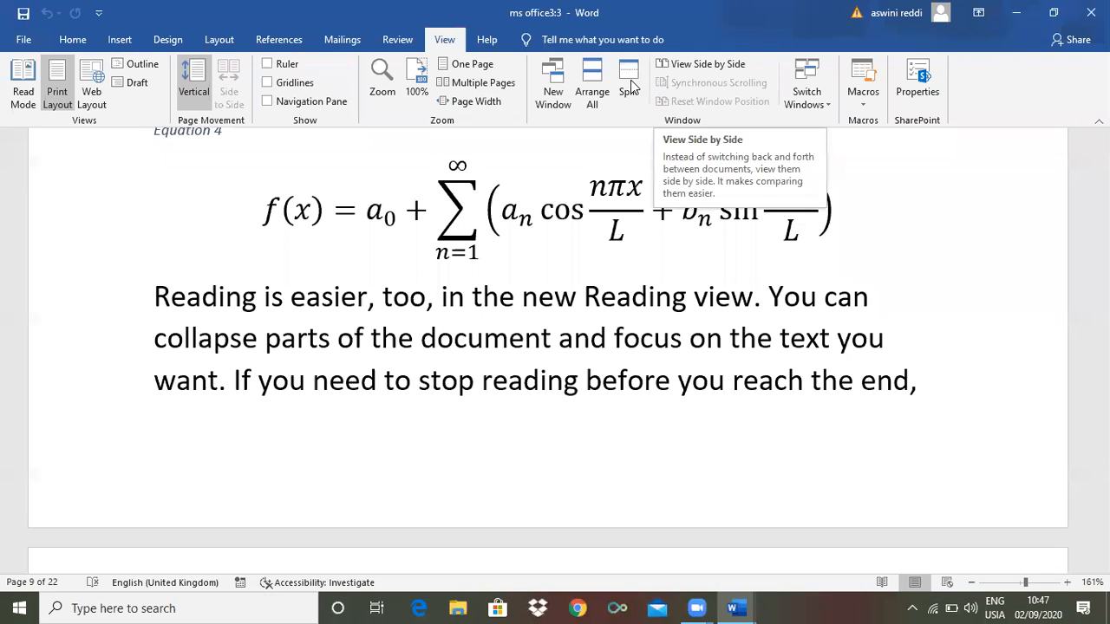
pyautogui.click(631, 87)
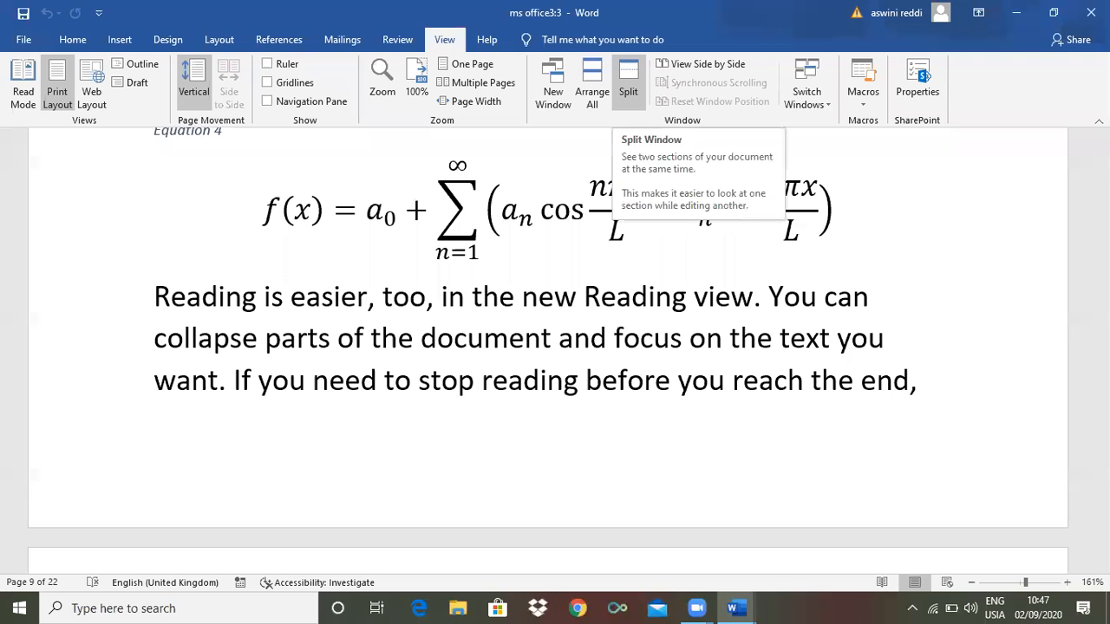
pyautogui.click(627, 87)
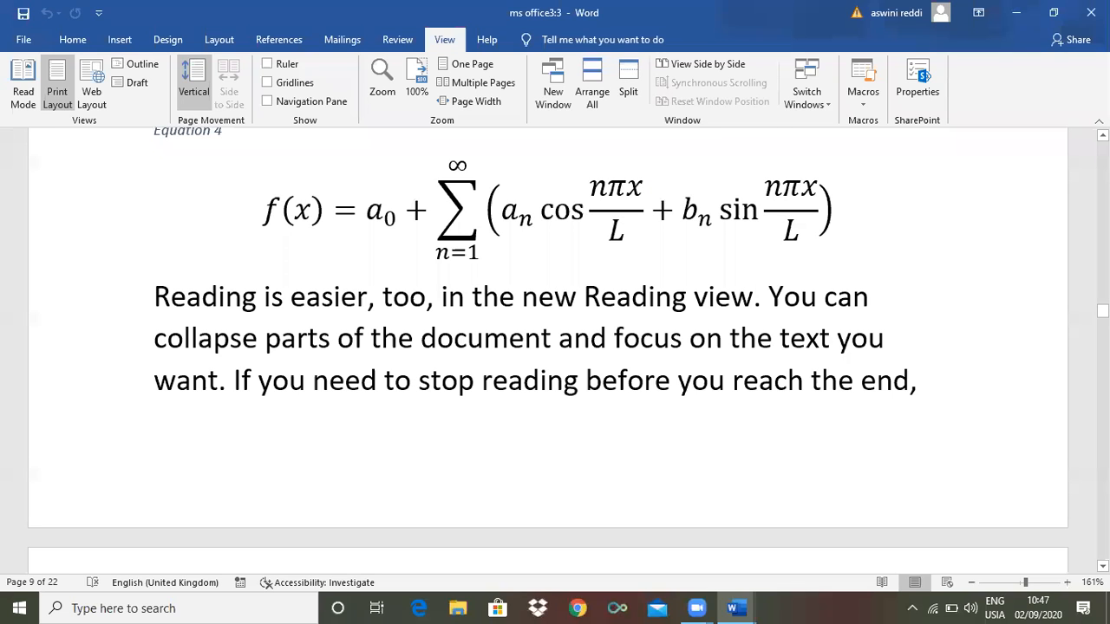
# Scroll to page 8 and place the insertion point in the paragraph above Table 3
pyautogui.moveTo(1103, 311); pyautogui.dragTo(1103, 291)
pyautogui.scroll(1, 755, 338)
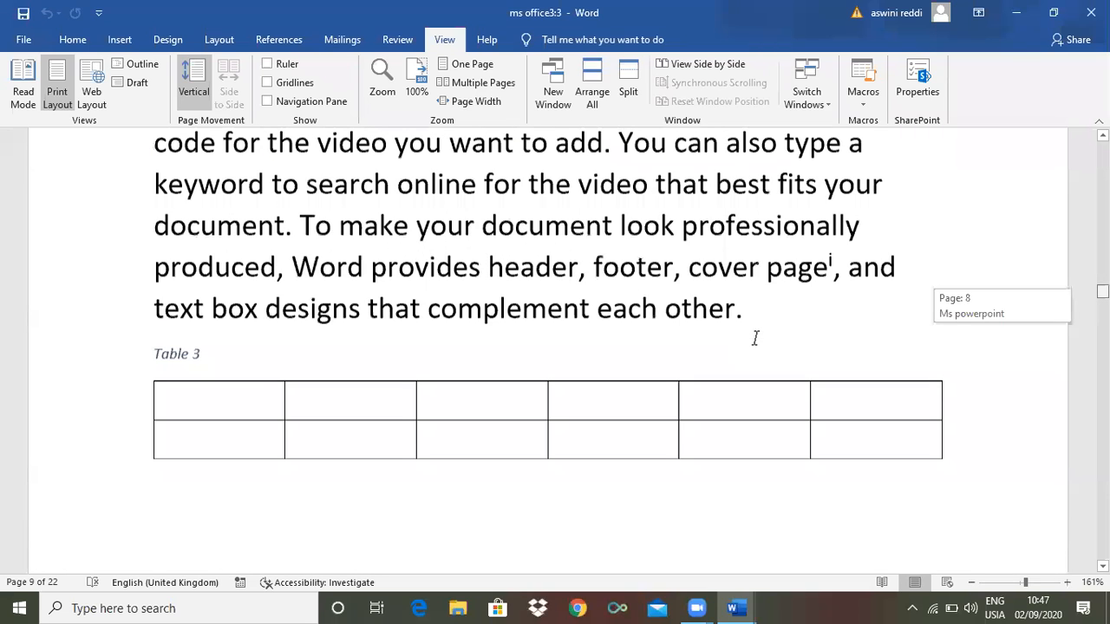
pyautogui.scroll(1, 845, 292)
pyautogui.click(845, 291)
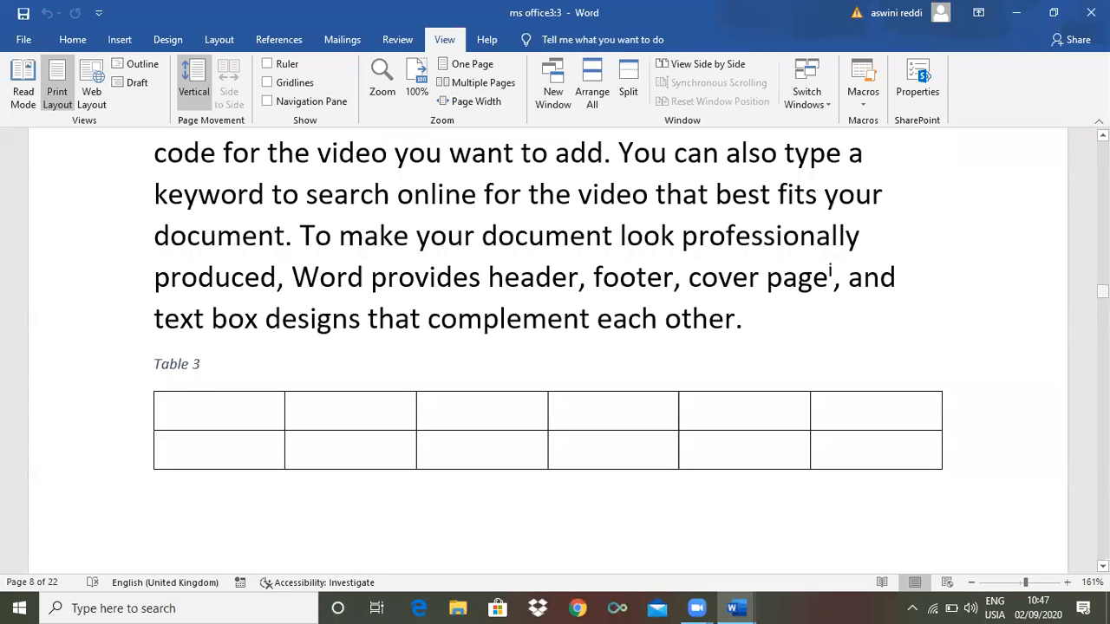
pyautogui.moveTo(1103, 292)
pyautogui.mouseDown()
pyautogui.moveTo(1102, 320)
pyautogui.moveTo(1102, 263)
pyautogui.moveTo(1102, 298)
pyautogui.moveTo(1103, 289)
pyautogui.mouseUp()
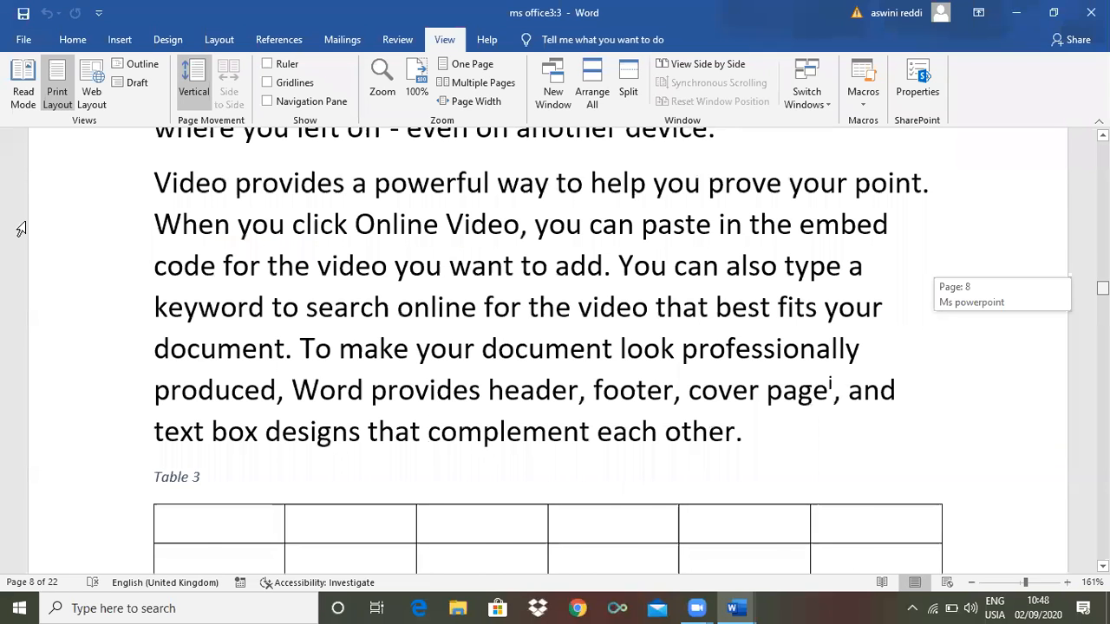
pyautogui.scroll(3, 21, 231)
pyautogui.scroll(-3, 151, 267)
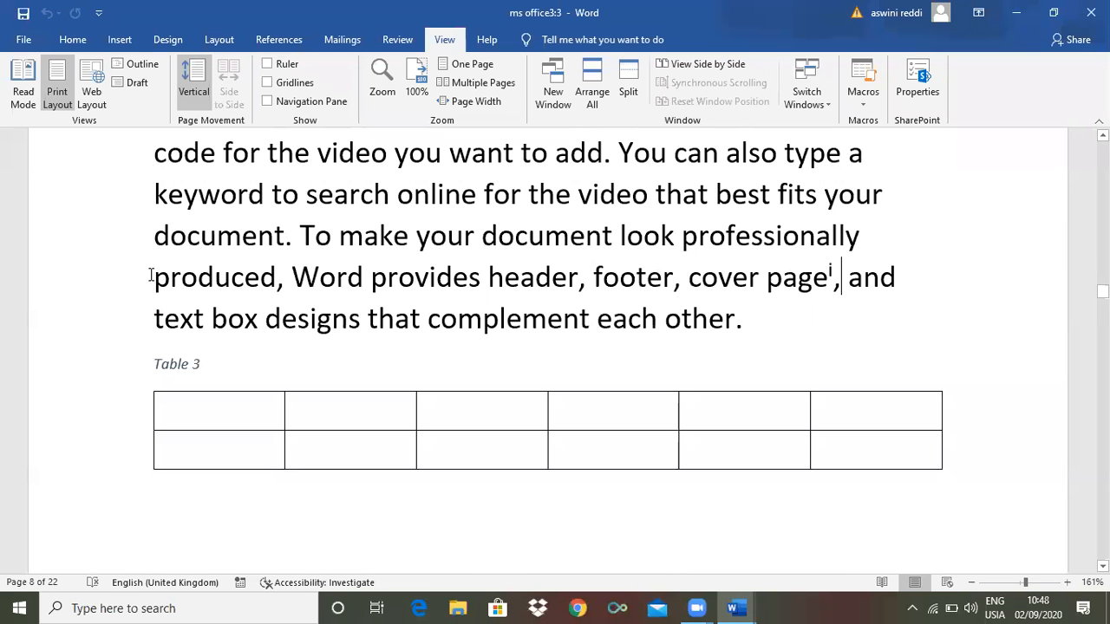
# Split ms office3:3 into two panes and scroll each independently, one showing page 3's footnotes
pyautogui.click(628, 86)
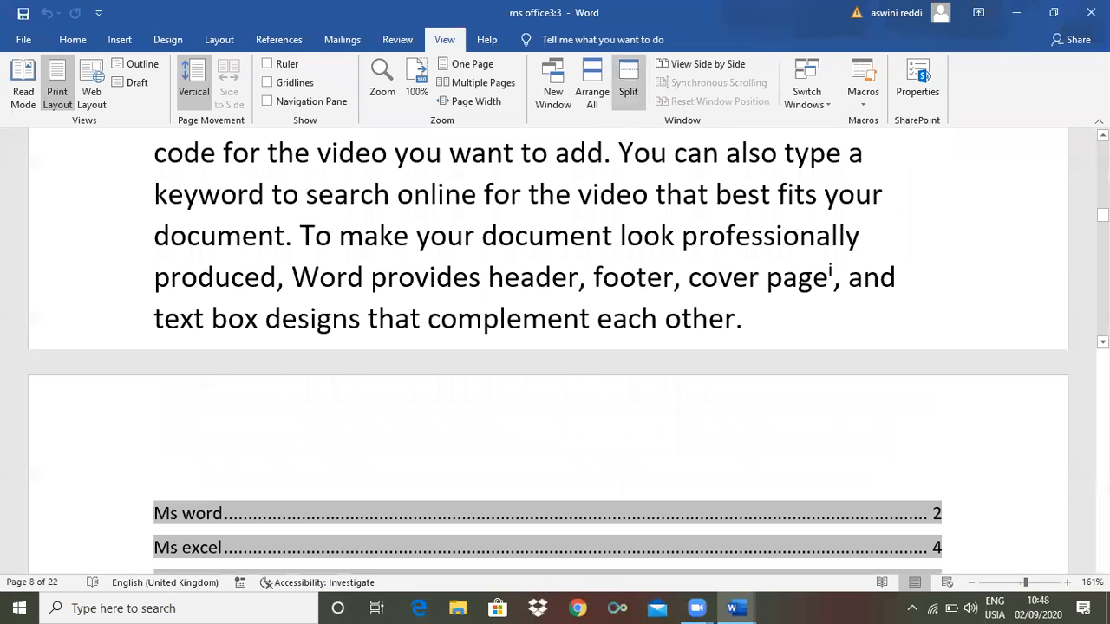
pyautogui.click(1061, 332)
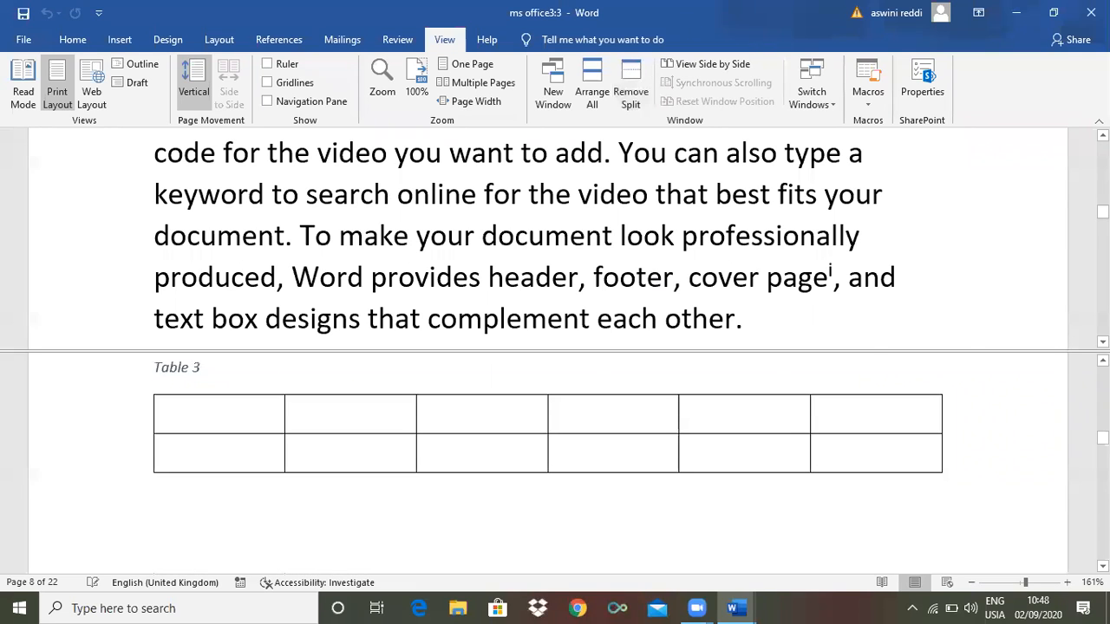
pyautogui.moveTo(1102, 213); pyautogui.dragTo(1102, 215)
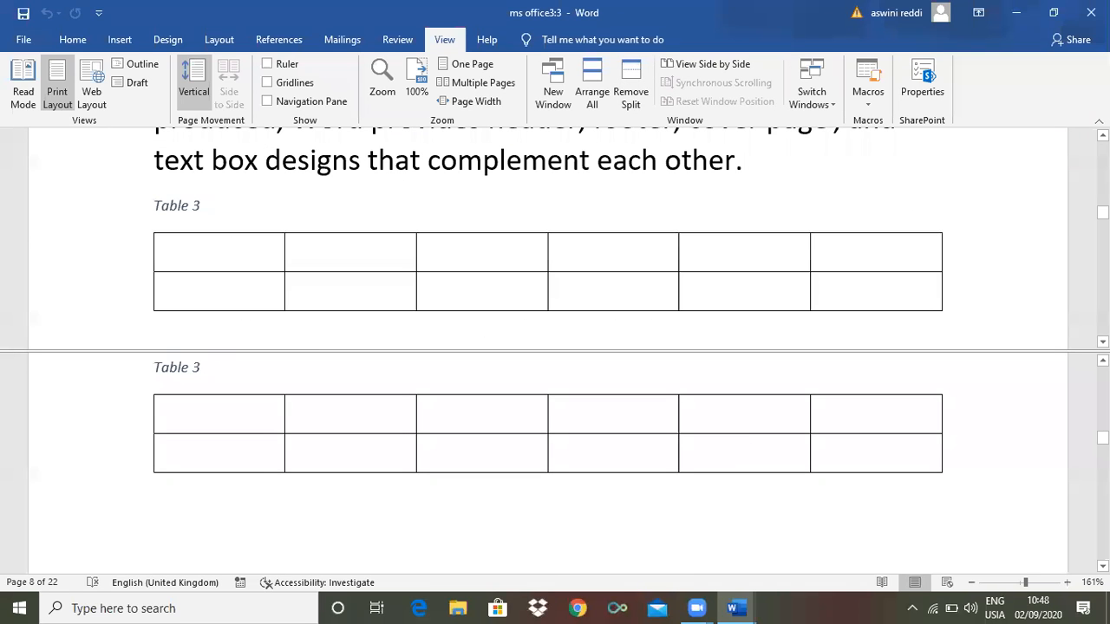
pyautogui.moveTo(1101, 437); pyautogui.dragTo(1101, 410)
pyautogui.moveTo(1102, 212); pyautogui.dragTo(1102, 209)
pyautogui.moveTo(1102, 410)
pyautogui.mouseDown()
pyautogui.moveTo(1102, 492)
pyautogui.moveTo(1101, 396)
pyautogui.mouseUp()
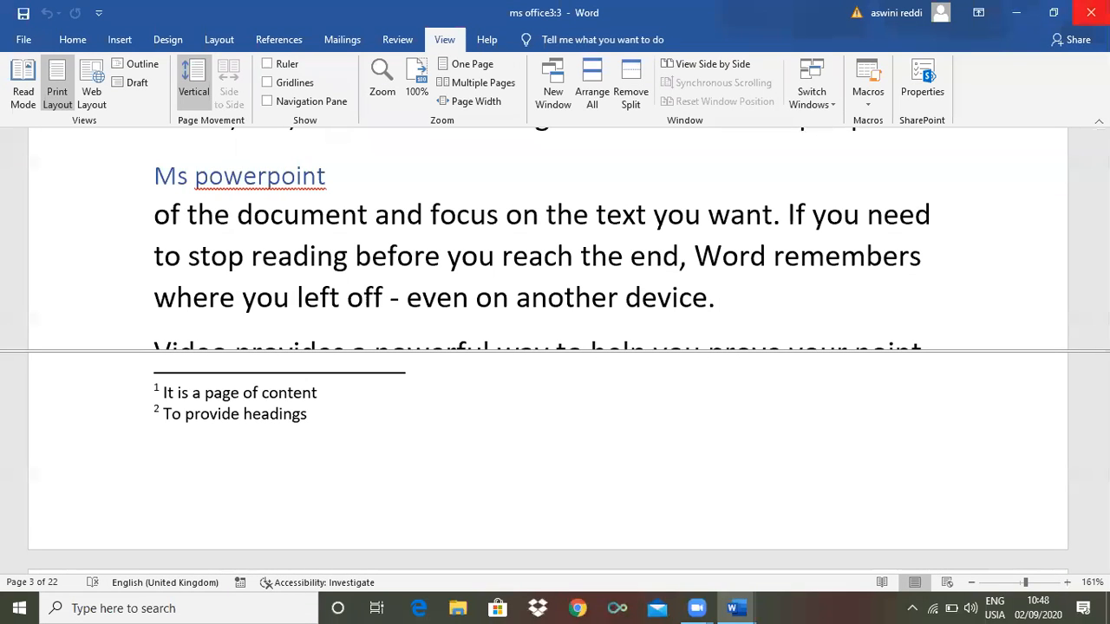
# Restore ms office3:1 and view it side by side, scrolling both documents in sync
pyautogui.click(736, 608)
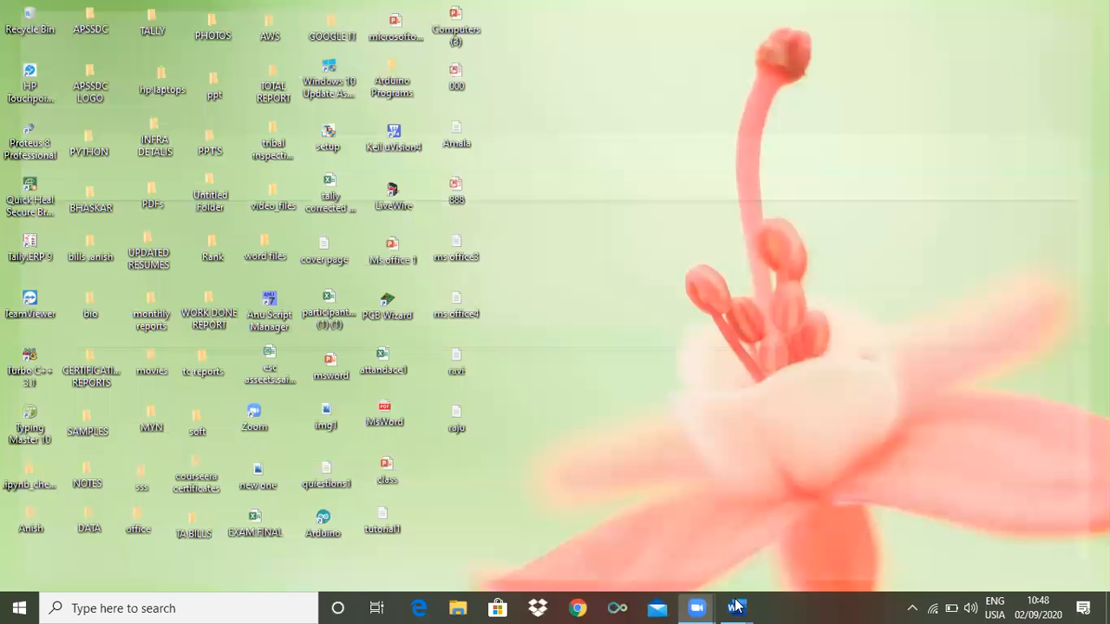
pyautogui.click(704, 571)
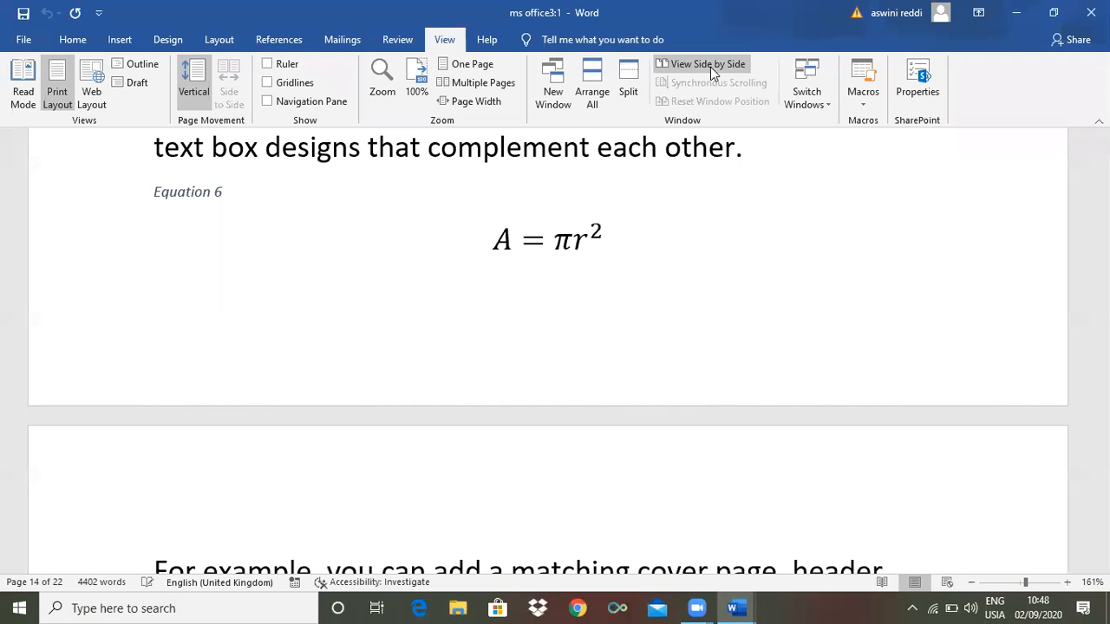
pyautogui.click(710, 67)
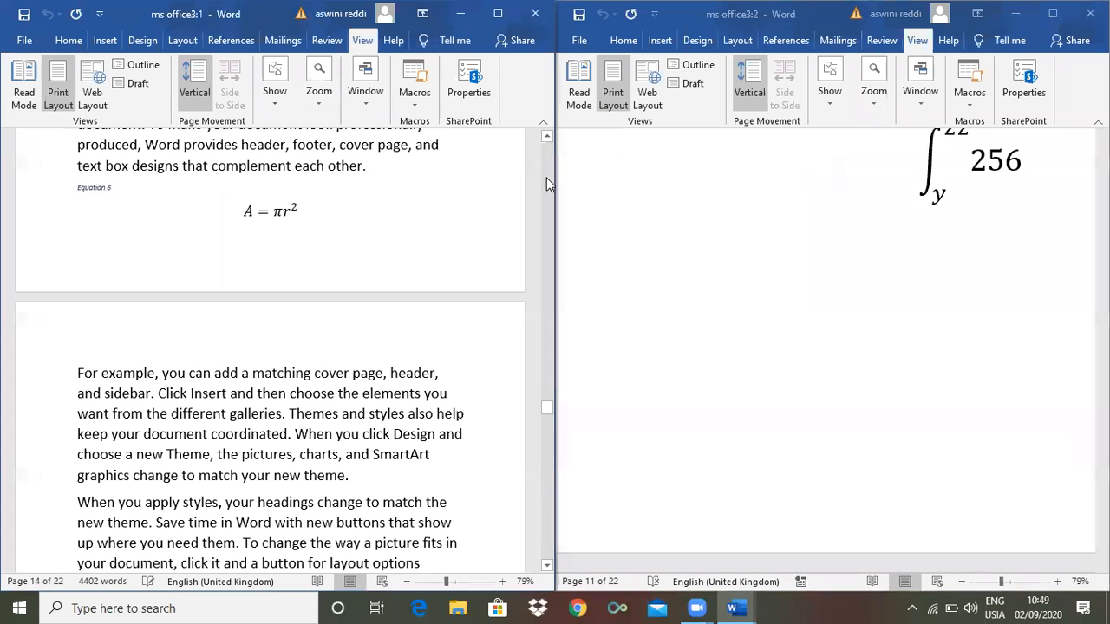
pyautogui.scroll(-10, 546, 191)
pyautogui.scroll(3, 549, 224)
pyautogui.scroll(8, 548, 165)
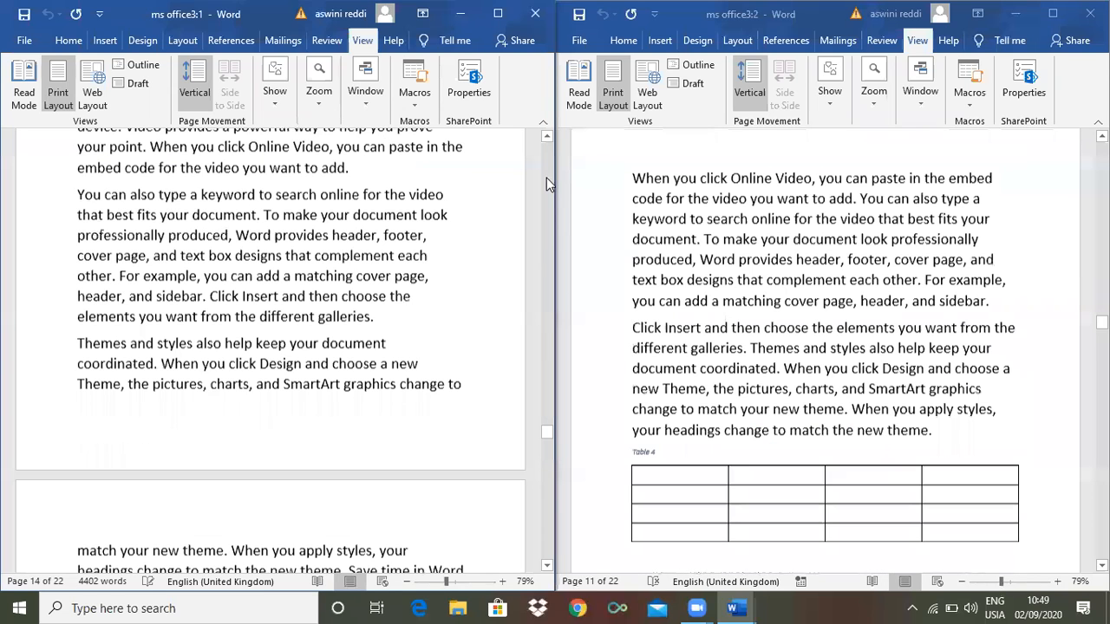
pyautogui.scroll(-8, 542, 257)
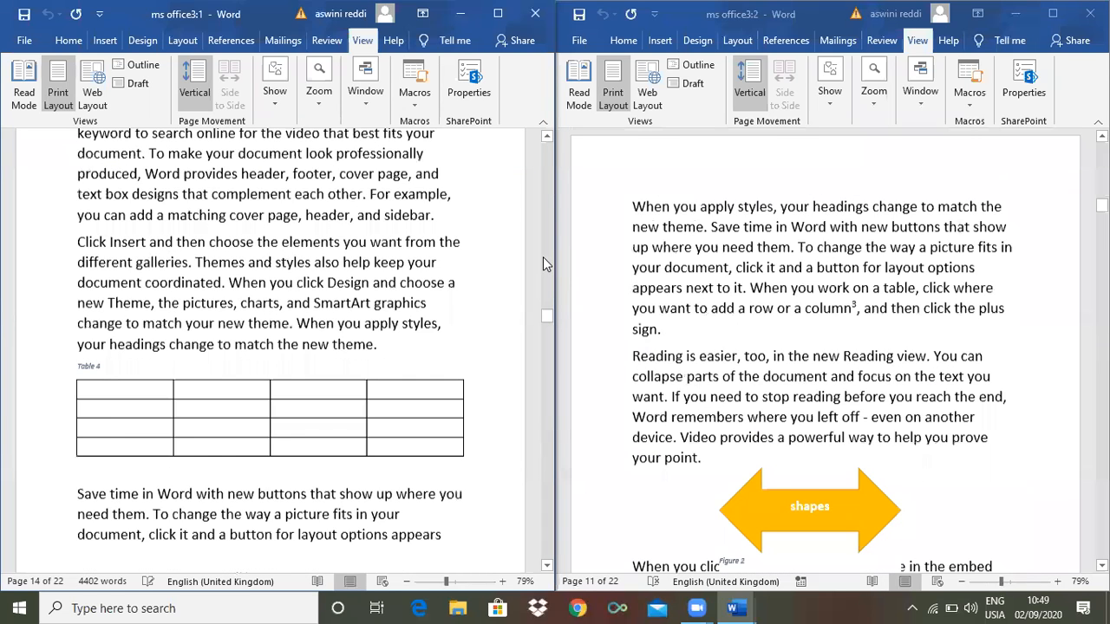
pyautogui.scroll(10, 544, 182)
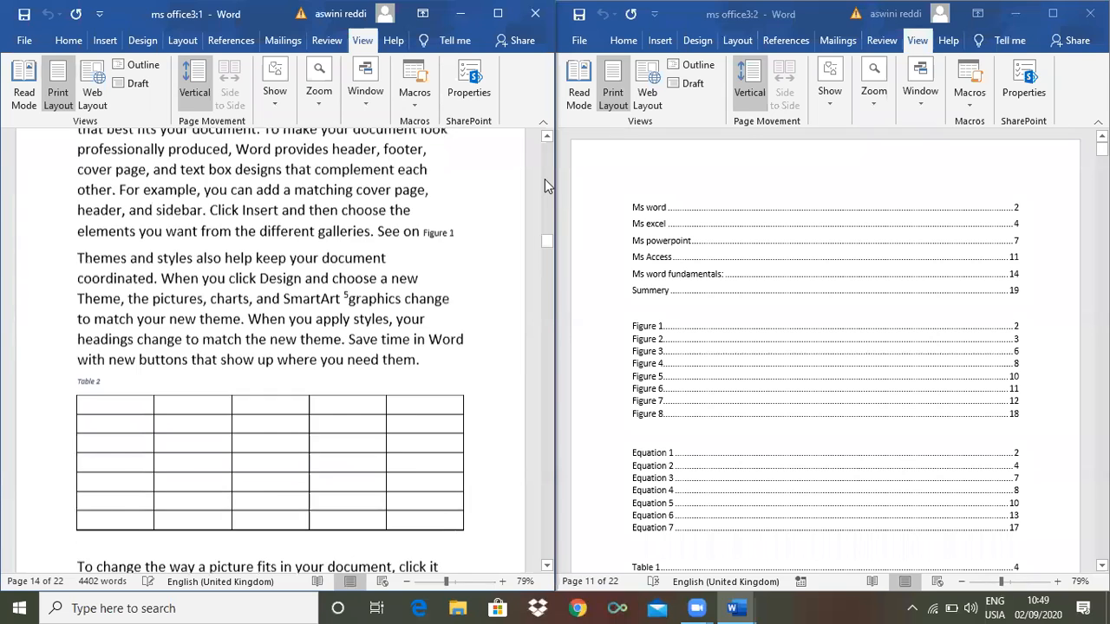
pyautogui.scroll(5, 546, 185)
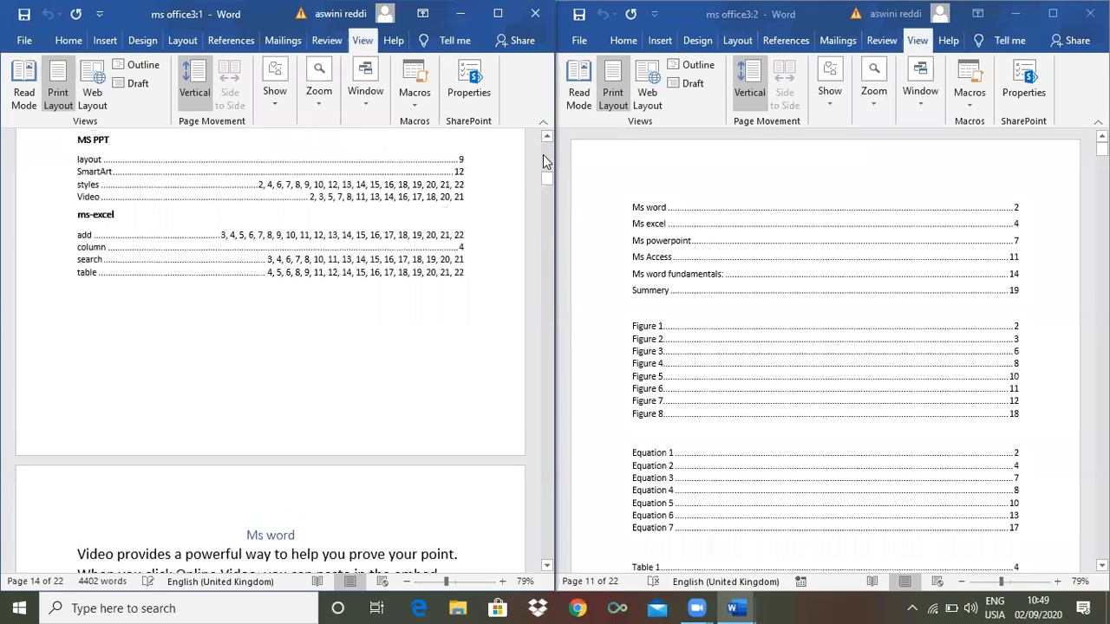
pyautogui.scroll(5, 389, 520)
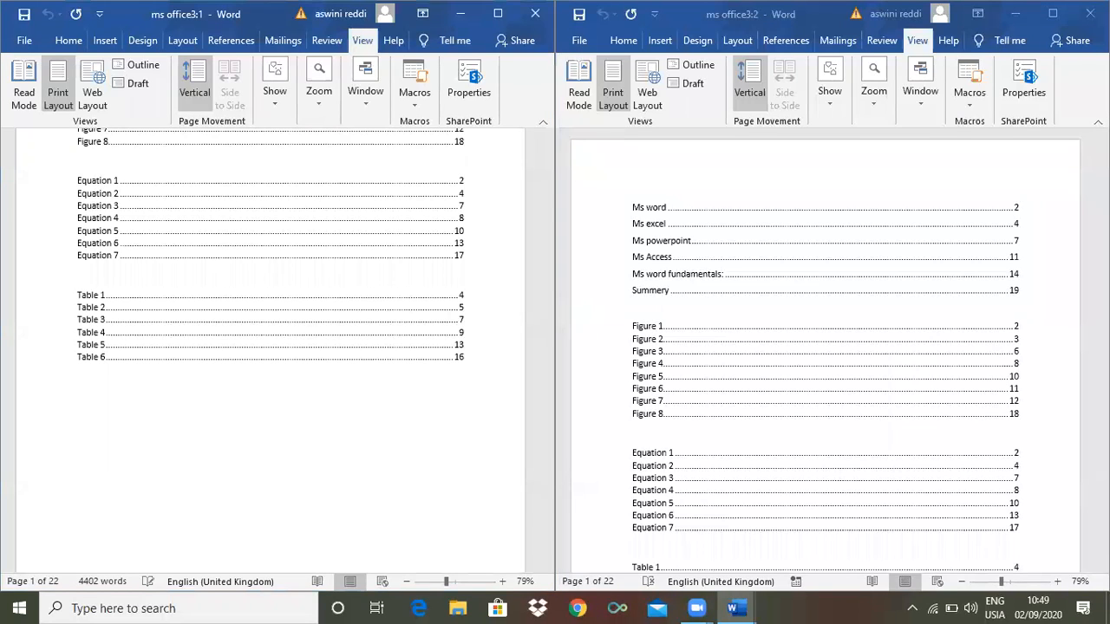
# Scroll the synchronised documents further, then close the right-hand window, leaving ms office3 at page 16
pyautogui.moveTo(1101, 149); pyautogui.dragTo(1101, 203)
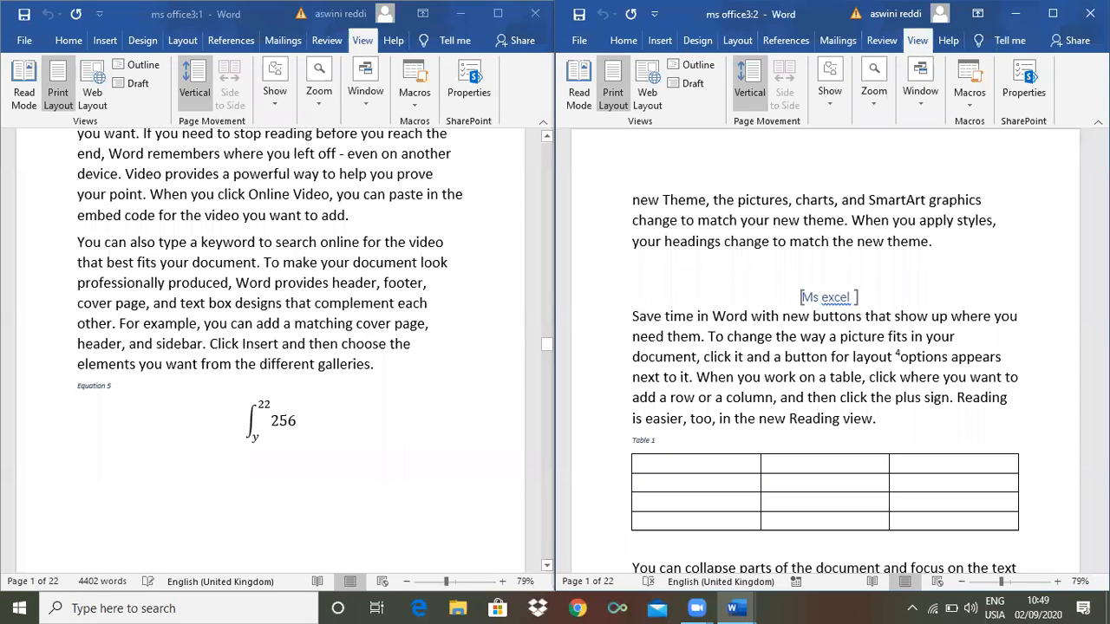
pyautogui.scroll(-5, 824, 347)
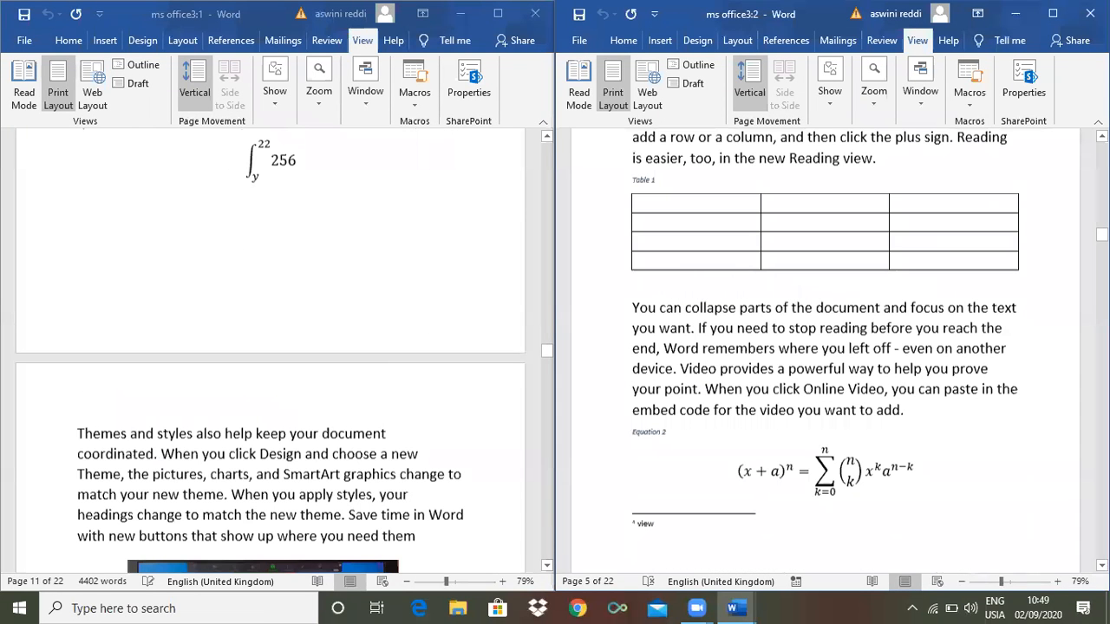
pyautogui.scroll(-10, 824, 347)
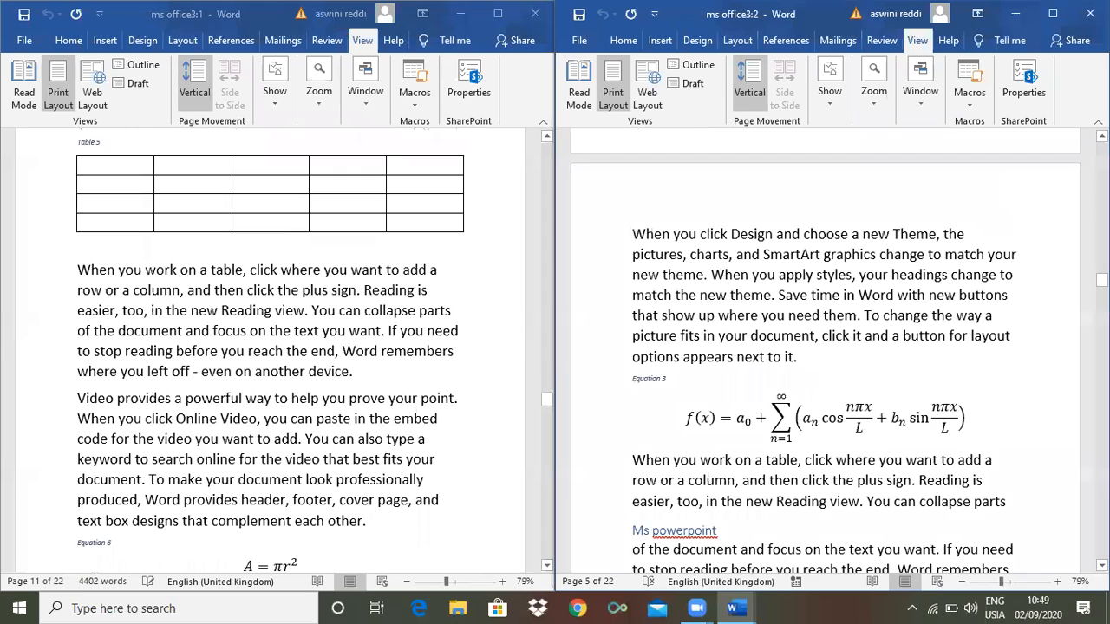
pyautogui.scroll(-15, 916, 148)
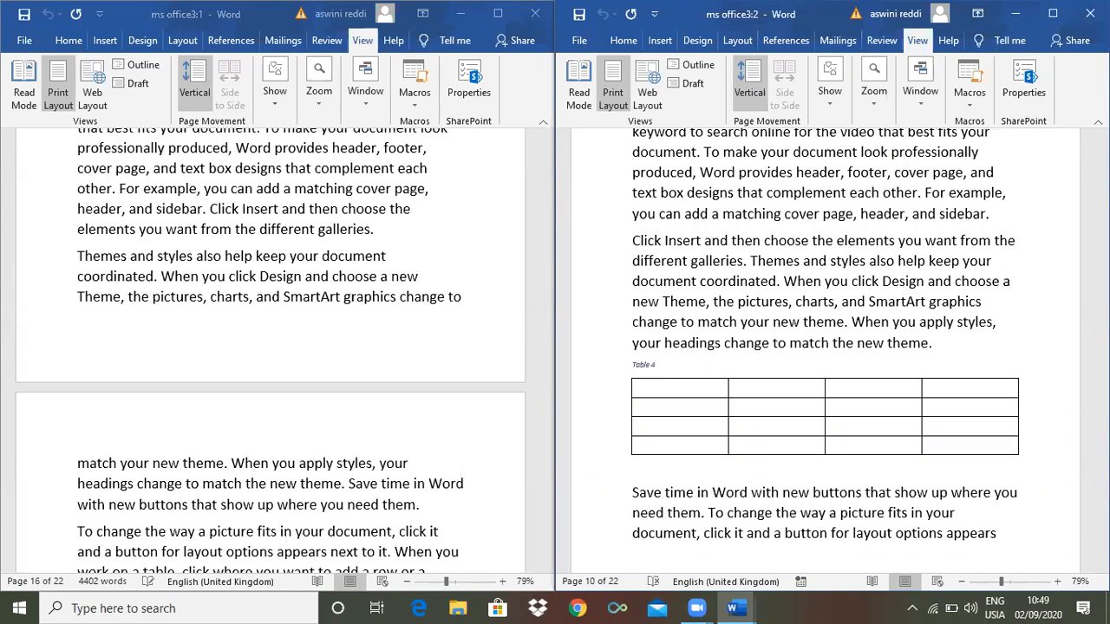
pyautogui.click(1089, 13)
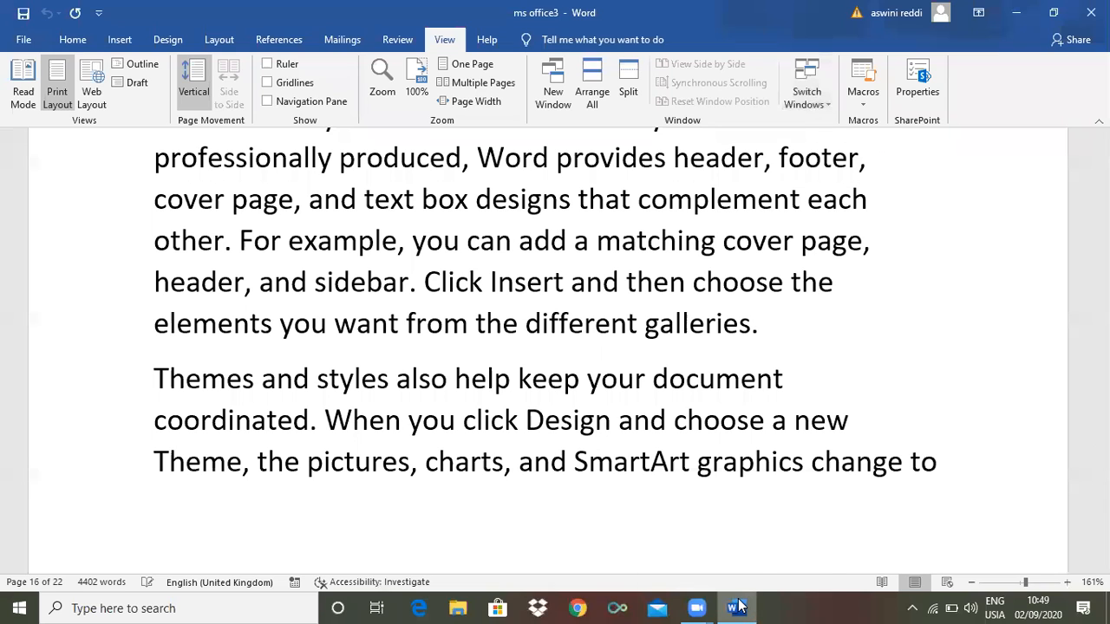
# Minimise Word and open the ravi document from its desktop icon
pyautogui.moveTo(739, 605)
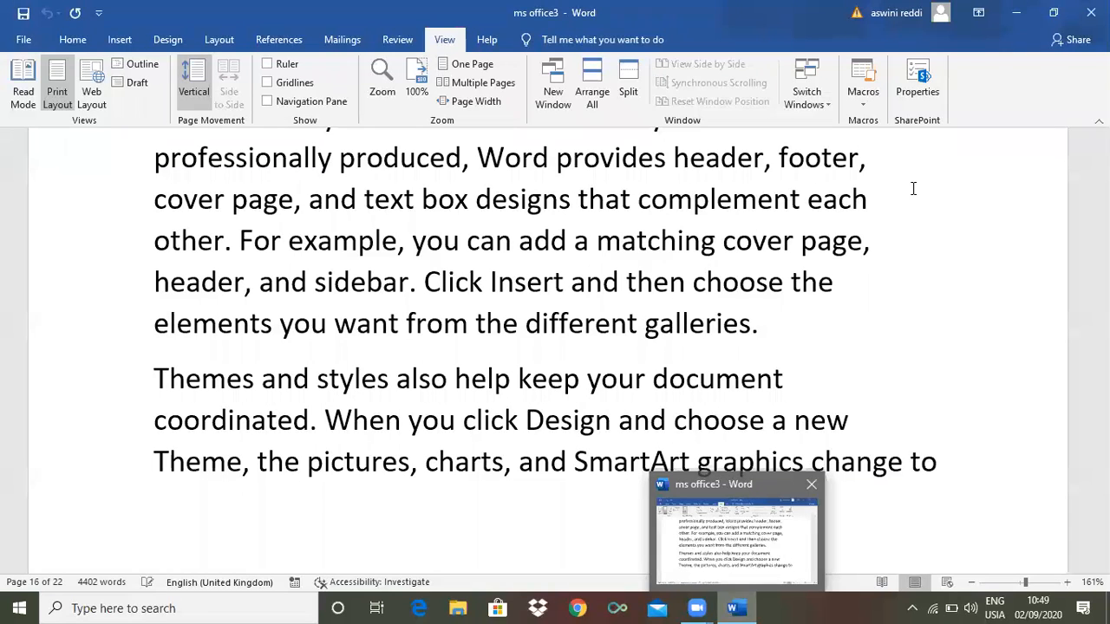
pyautogui.click(1016, 18)
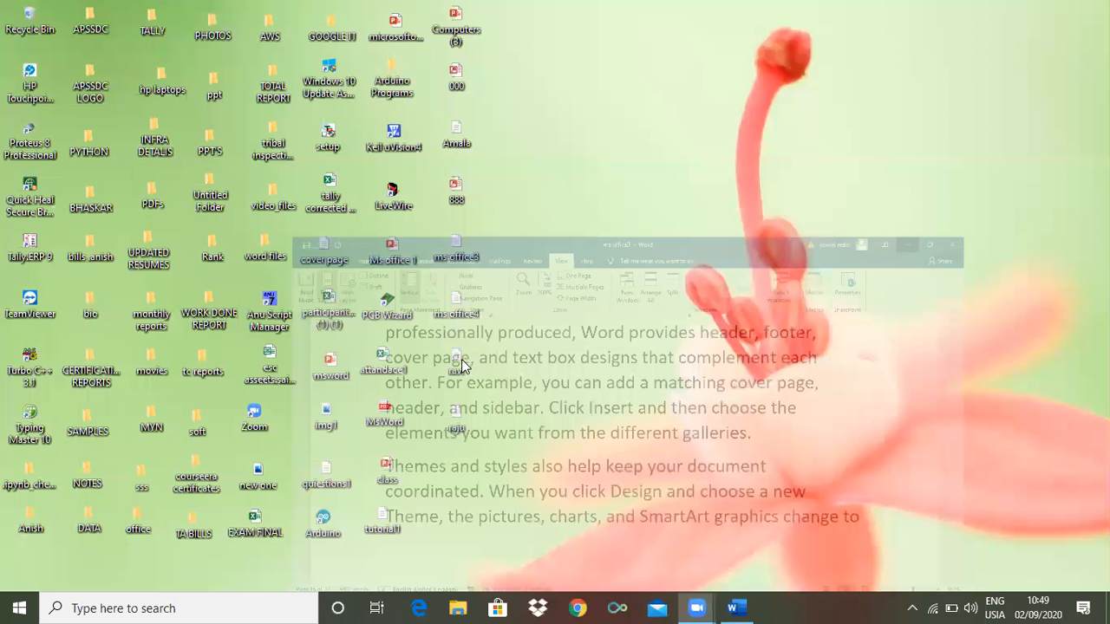
pyautogui.doubleClick(462, 365)
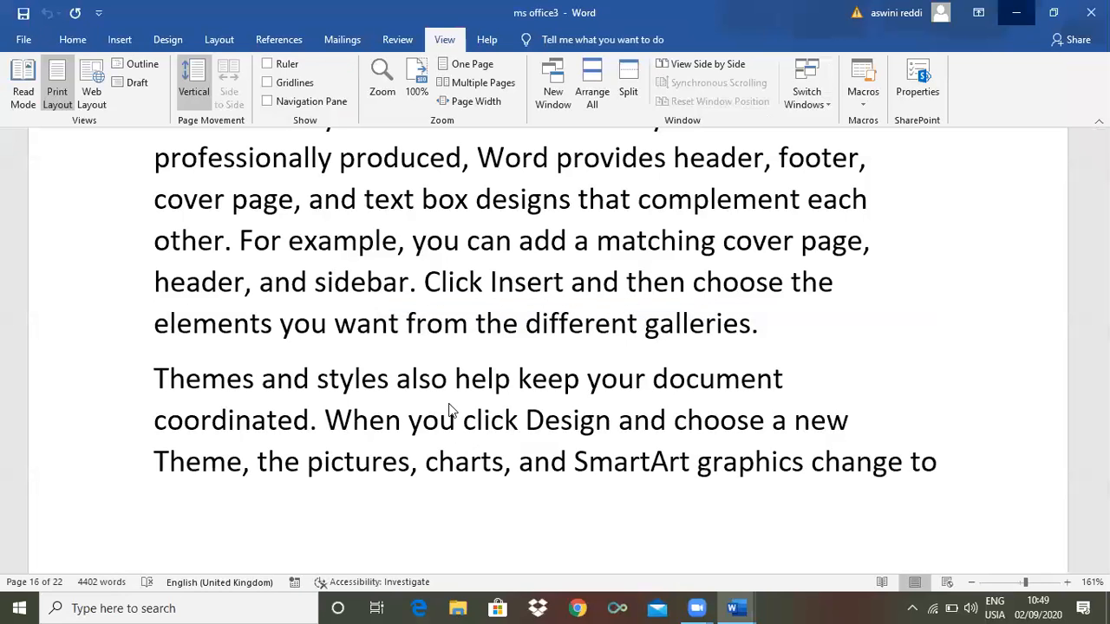
pyautogui.doubleClick(451, 411)
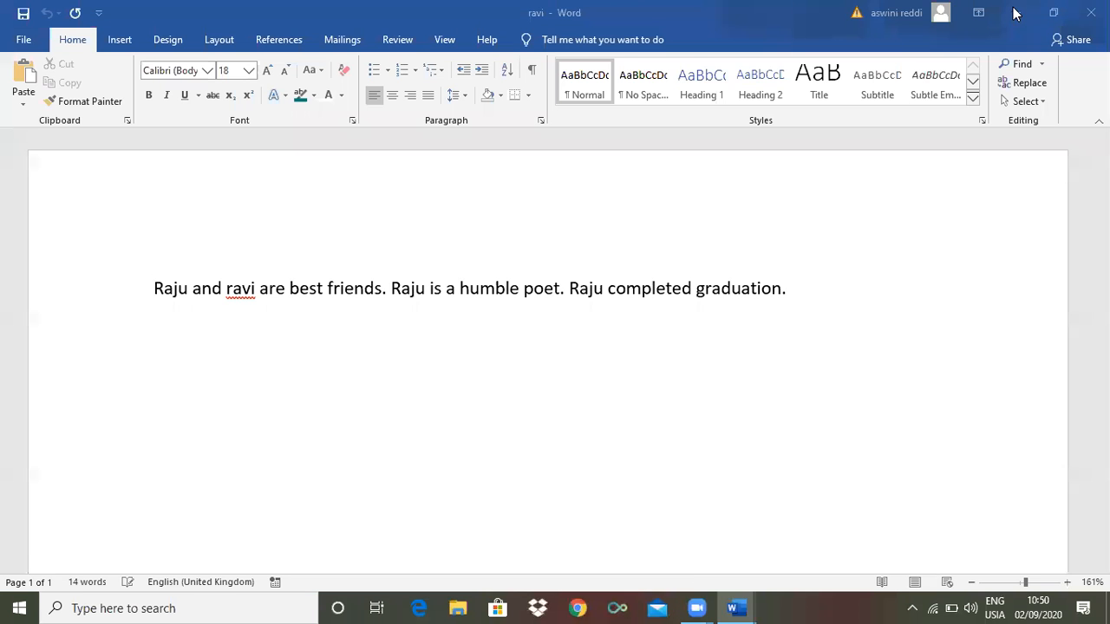
# Minimise ravi, bring ms office3 forward, and show the Switch Windows list of ms office3, raju and ravi
pyautogui.click(735, 607)
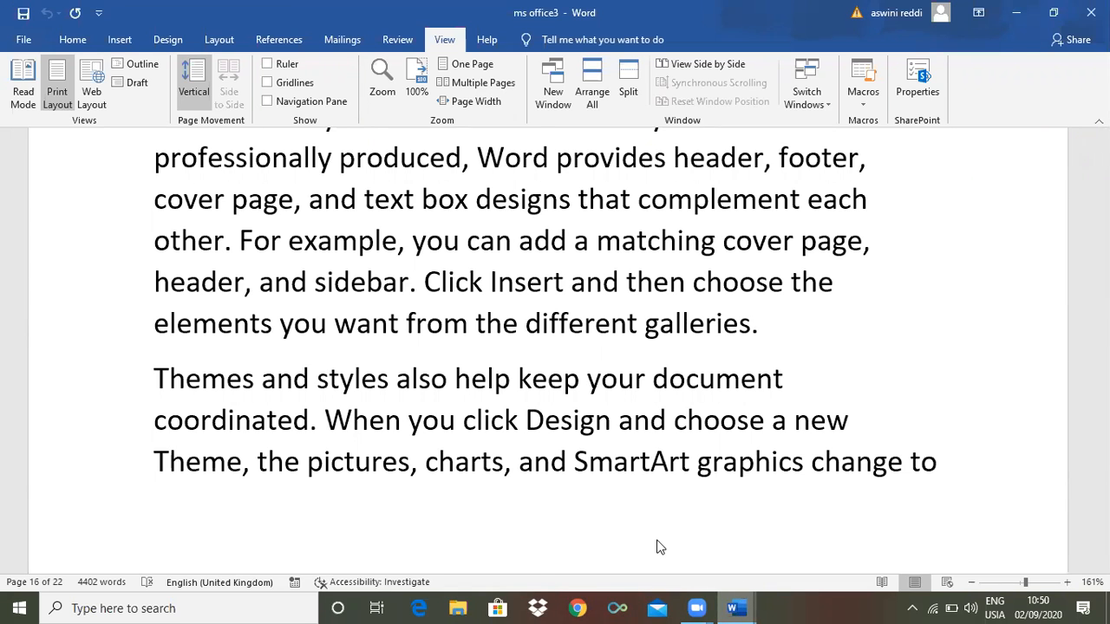
pyautogui.moveTo(736, 607)
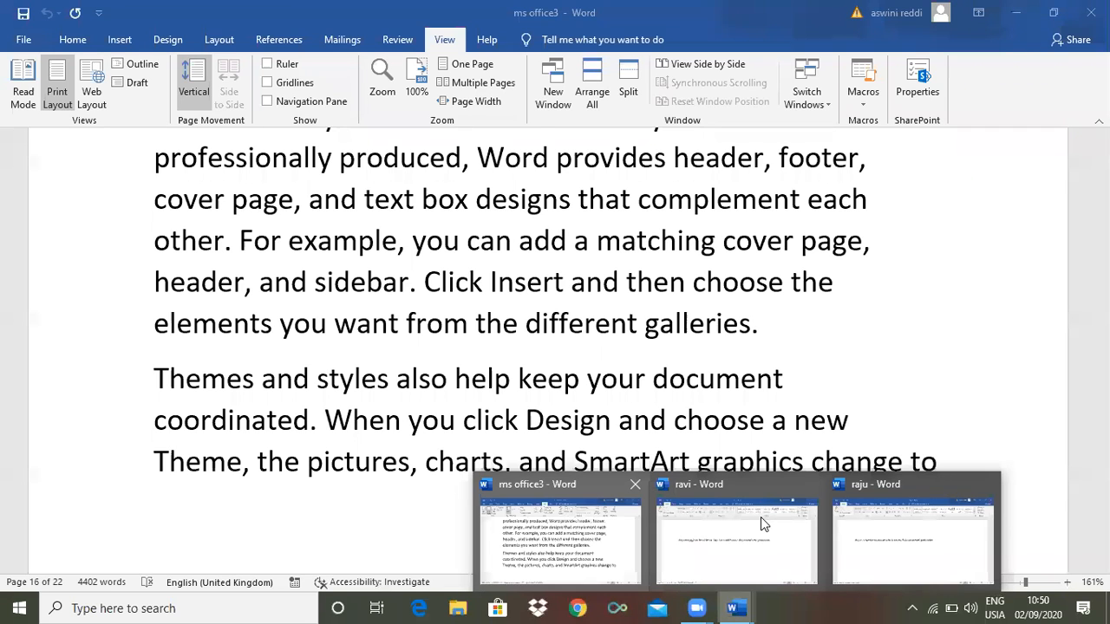
pyautogui.moveTo(723, 540)
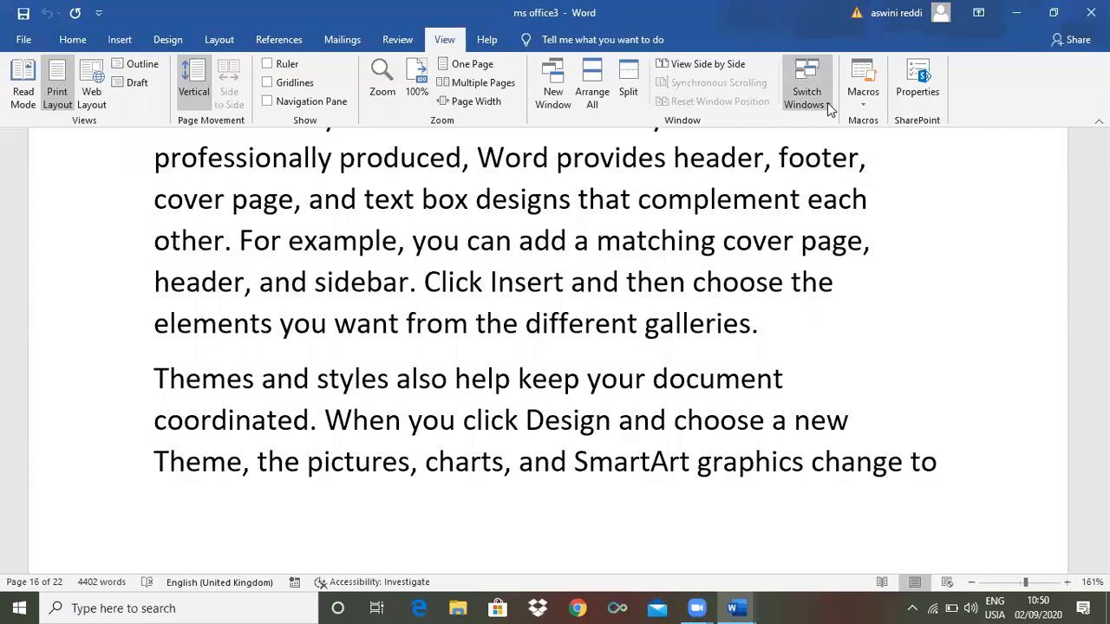
pyautogui.click(827, 104)
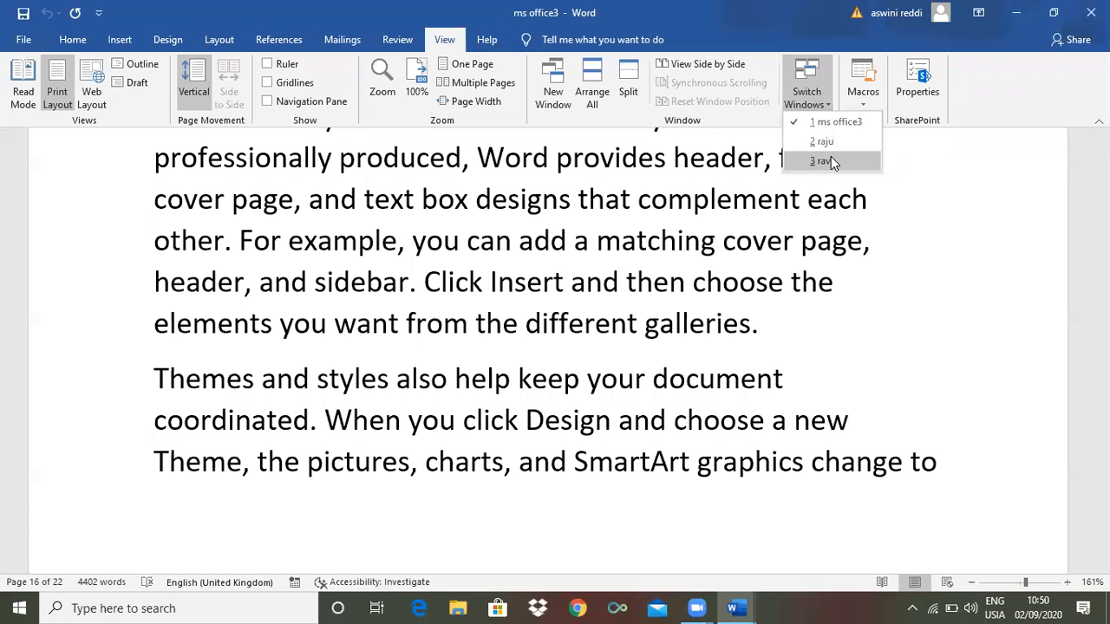
# Switch to ravi and maximise it, then switch back to ms office3 via Switch Windows
pyautogui.click(830, 161)
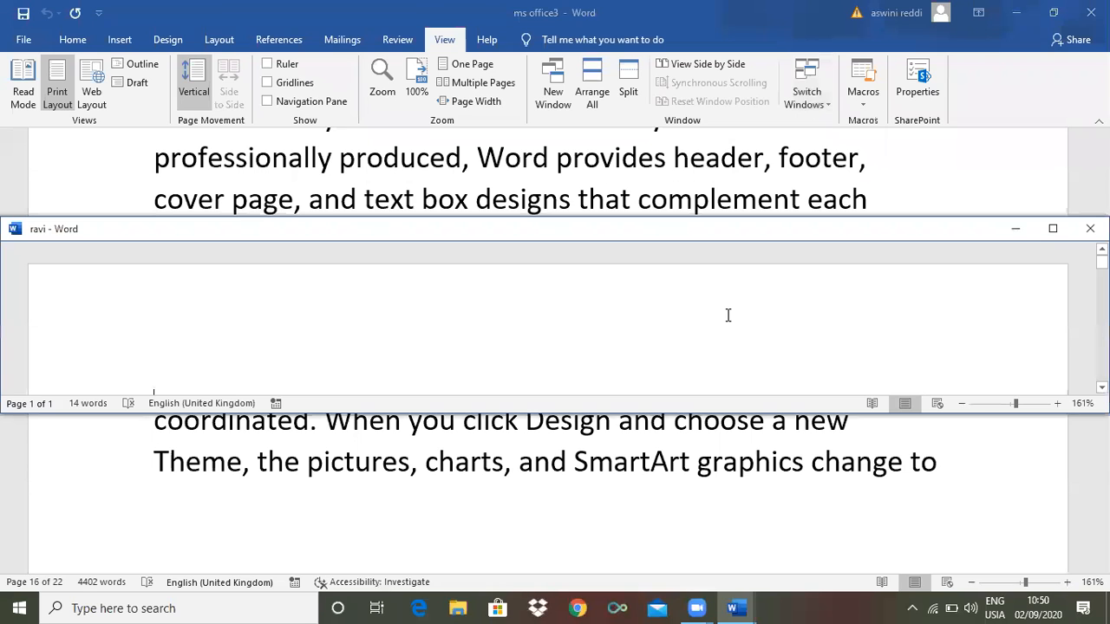
pyautogui.click(1053, 231)
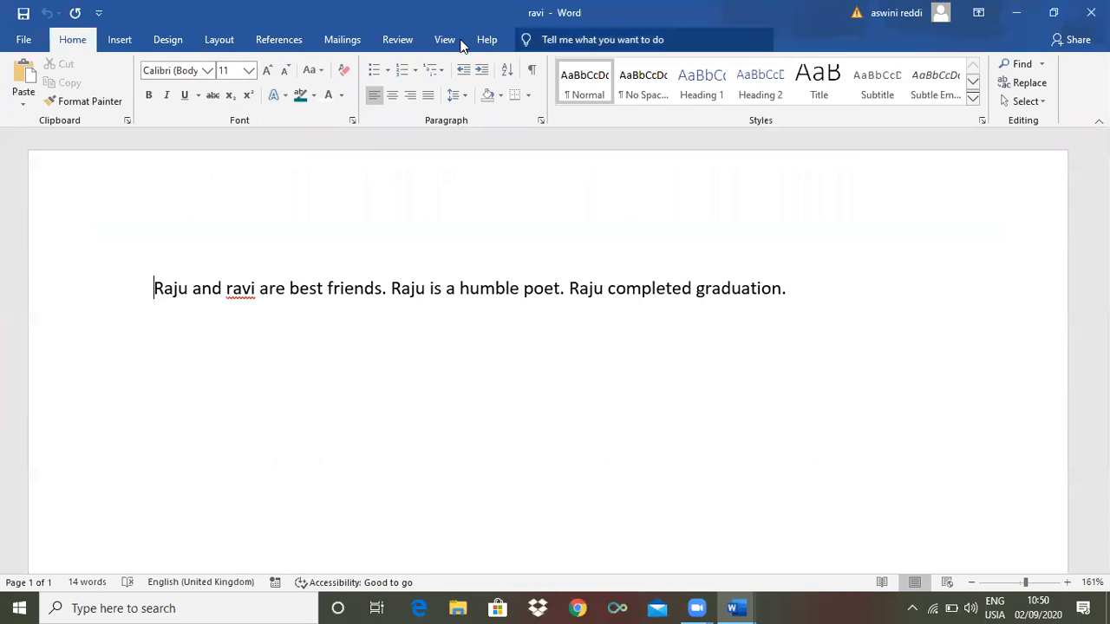
pyautogui.click(442, 40)
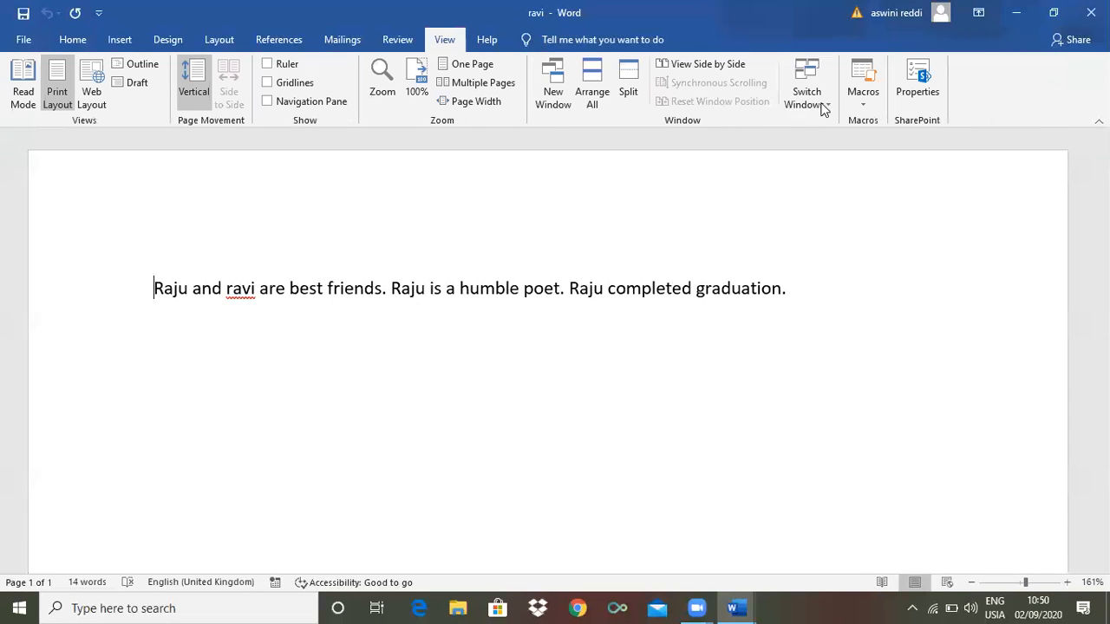
pyautogui.click(827, 101)
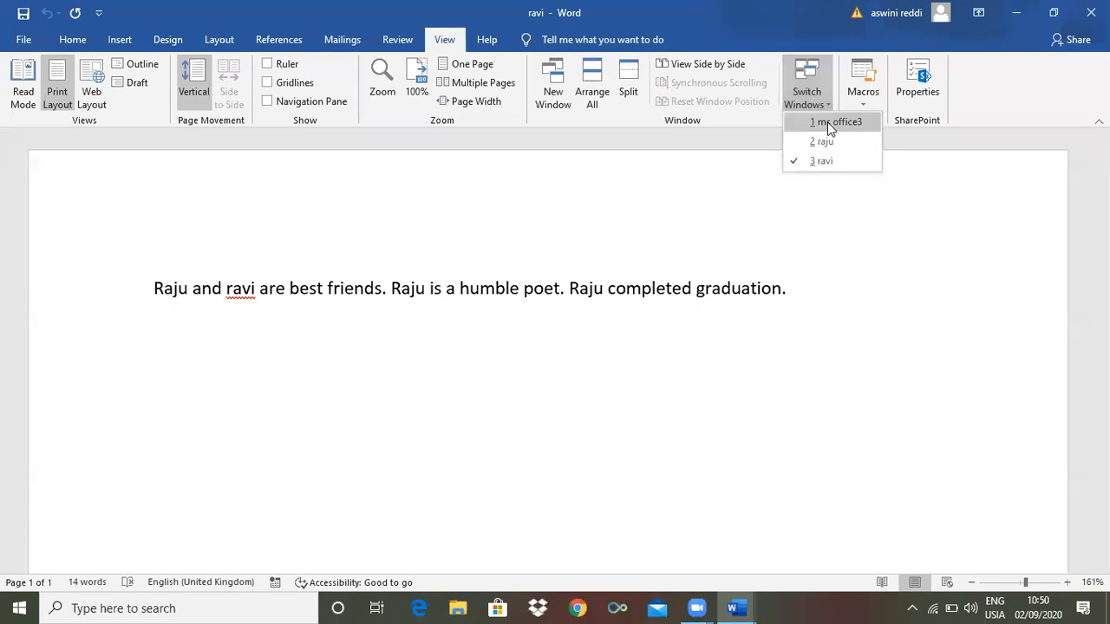
pyautogui.click(827, 122)
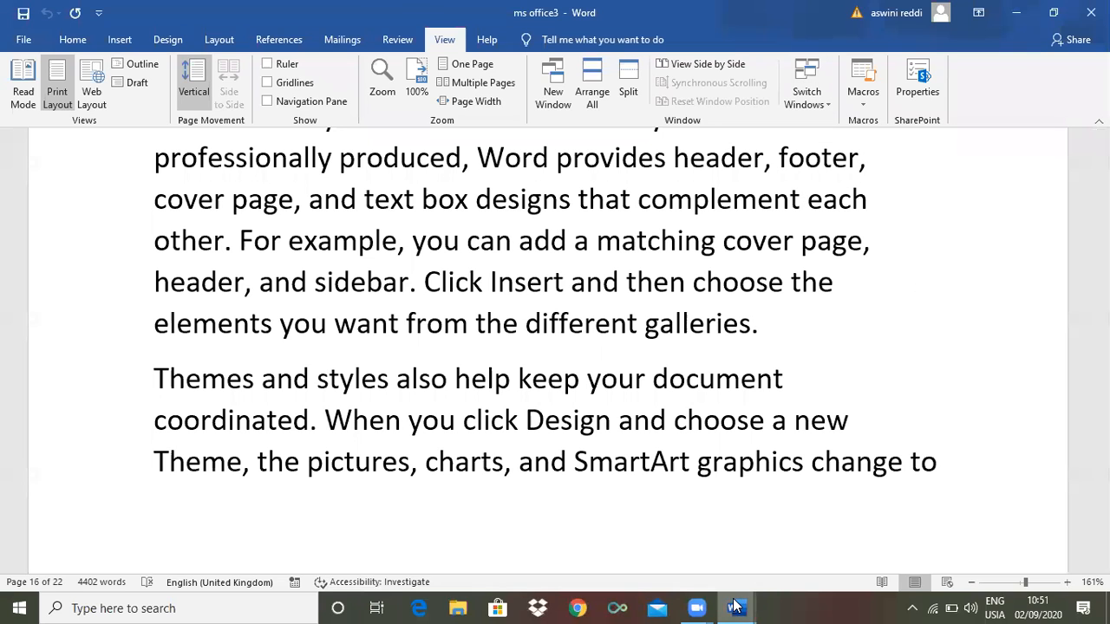
# Close ms office3 from its taskbar preview and add a new line after 'graduation.' in ravi
pyautogui.click(735, 606)
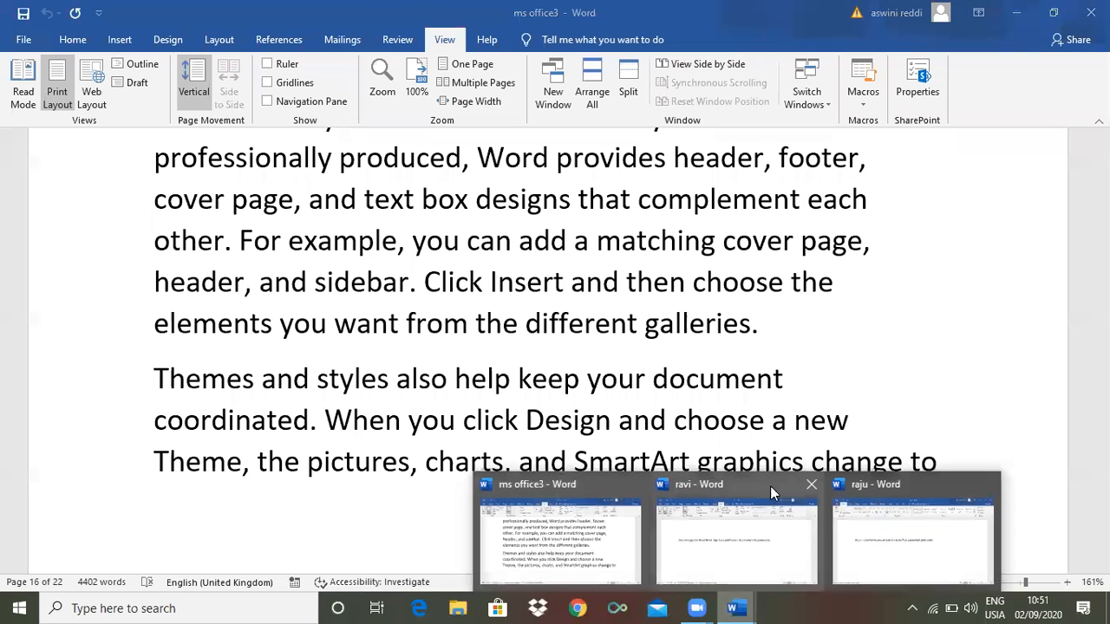
pyautogui.click(634, 488)
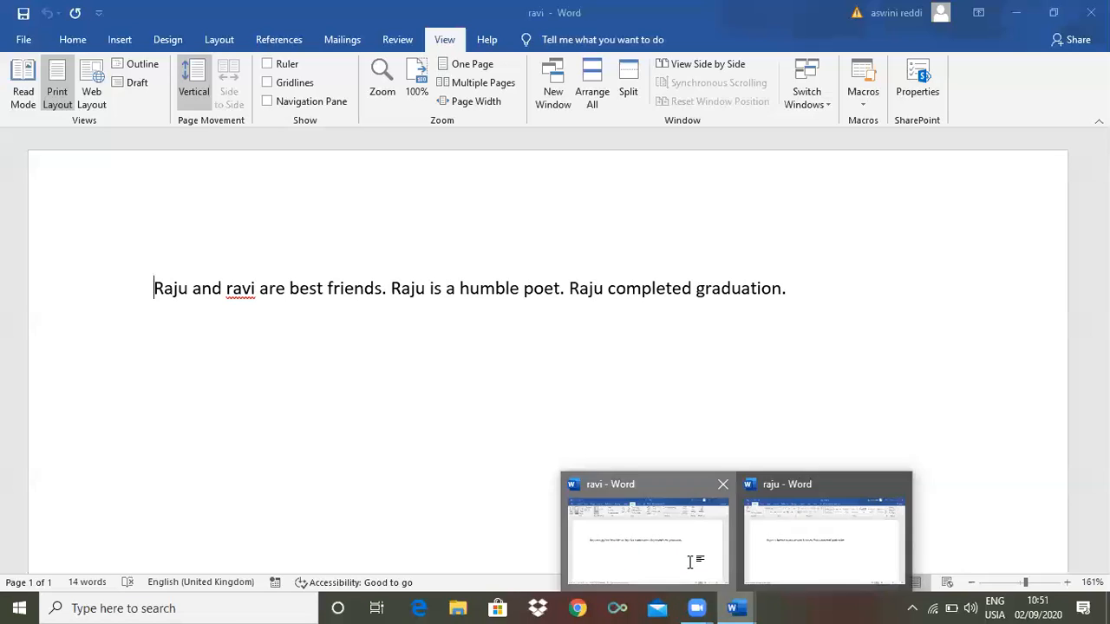
pyautogui.click(789, 281)
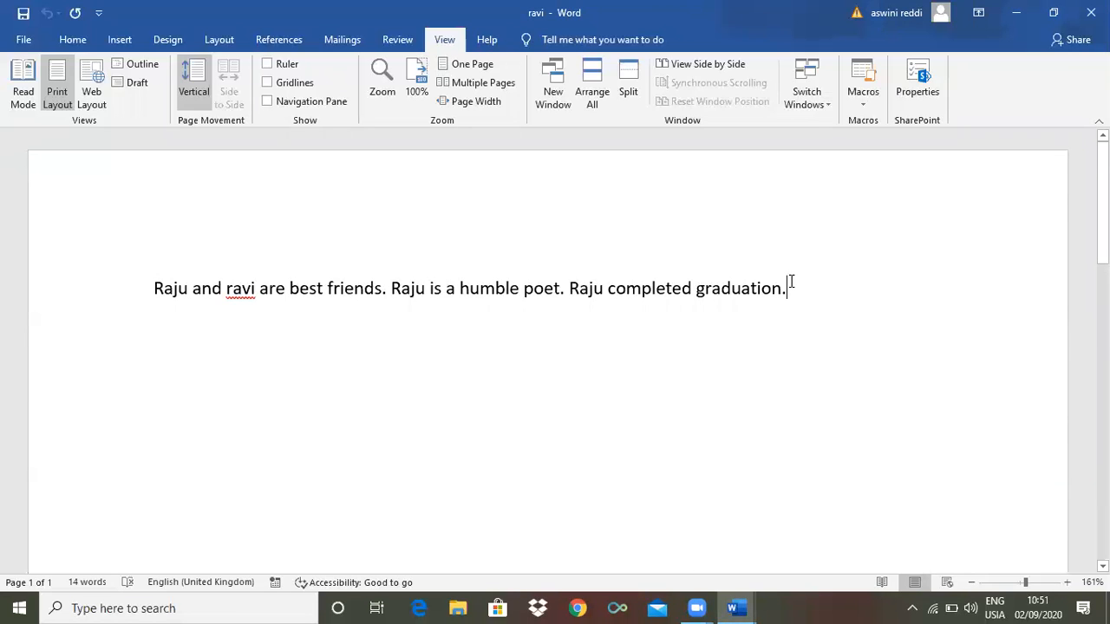
pyautogui.press('Return')
# Show the Macros dropdown with View Macros and Record Macro, dismiss it, and reopen it
pyautogui.click(861, 106)
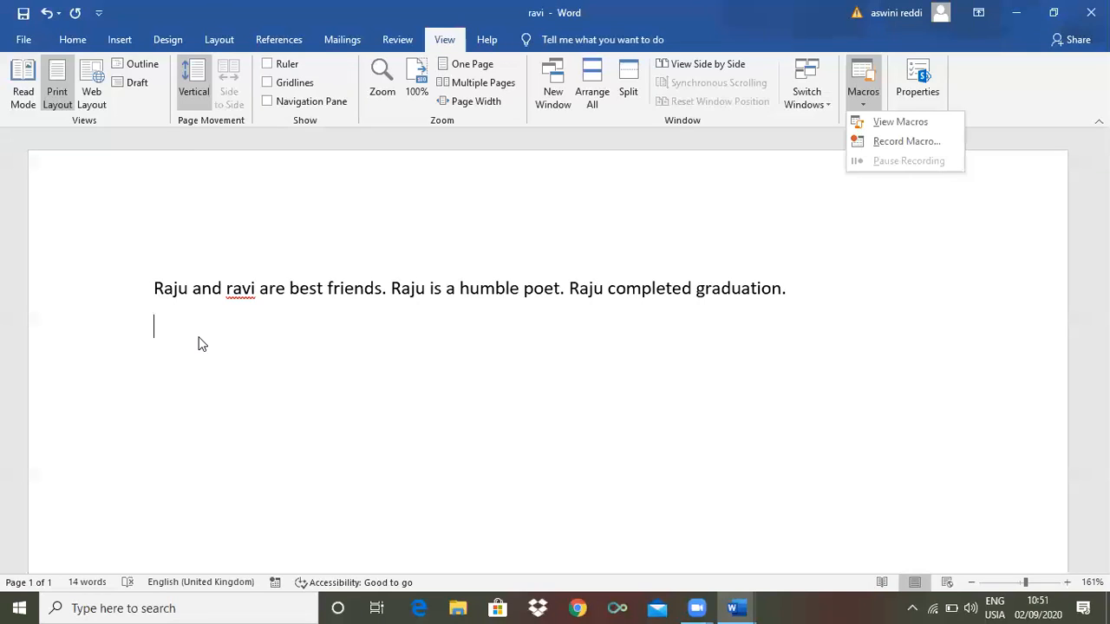
pyautogui.click(292, 335)
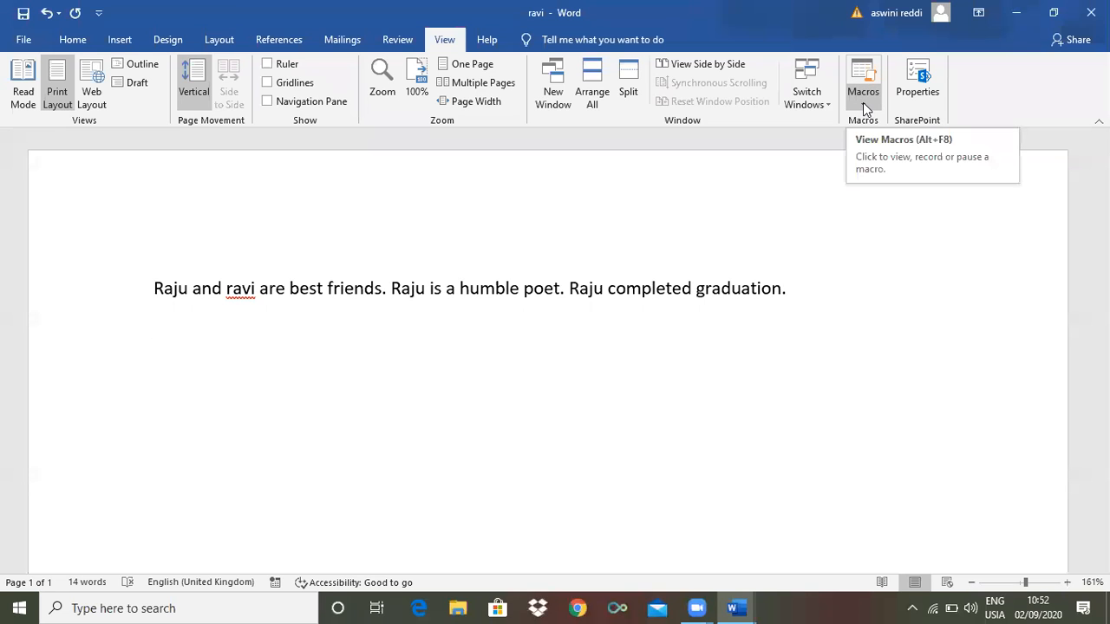
pyautogui.click(862, 103)
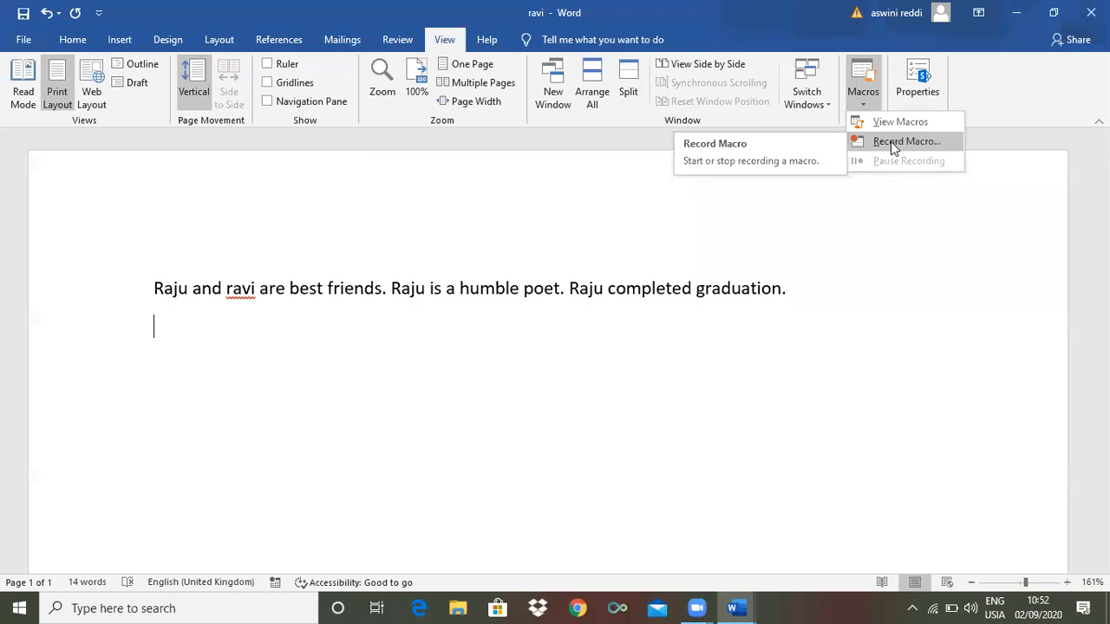
# Begin recording a macro named 'word' and open its Customize Keyboard dialog
pyautogui.click(890, 141)
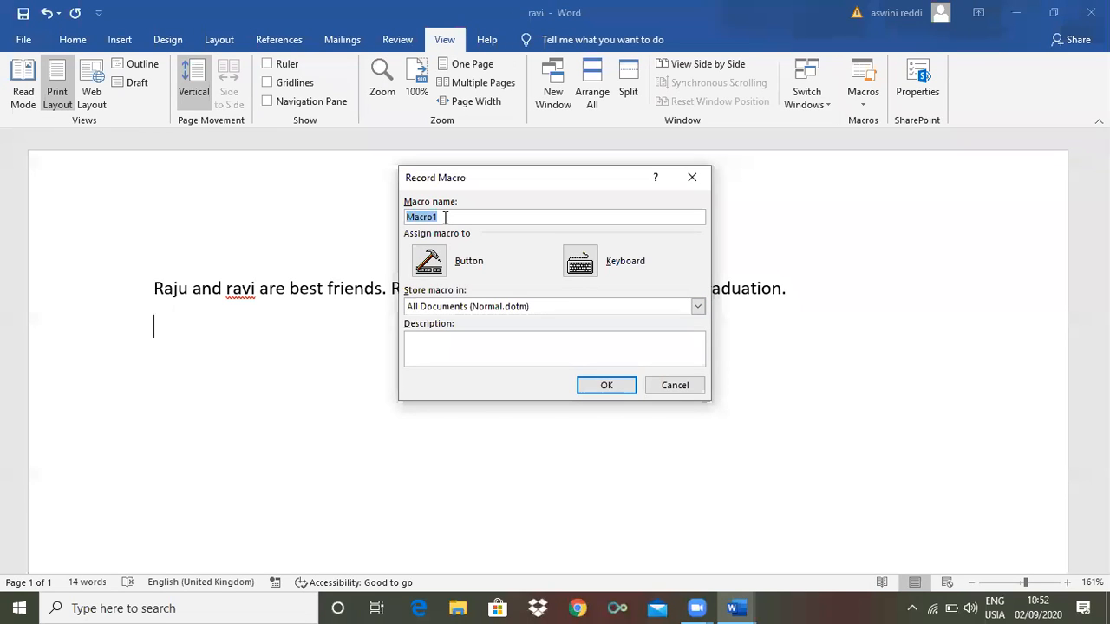
pyautogui.write('word')
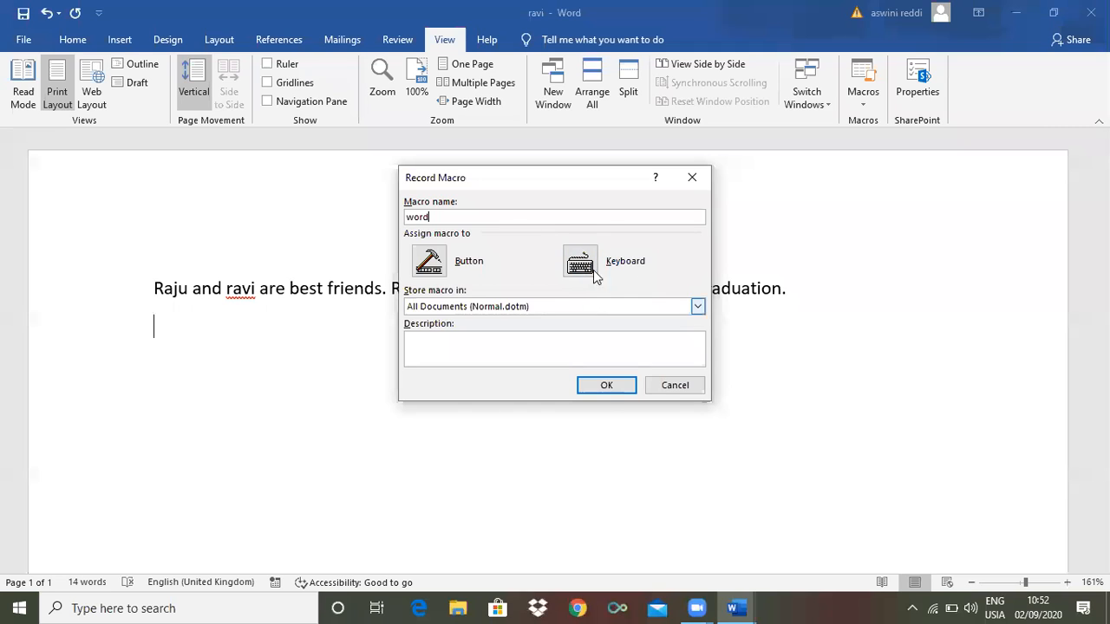
pyautogui.click(580, 265)
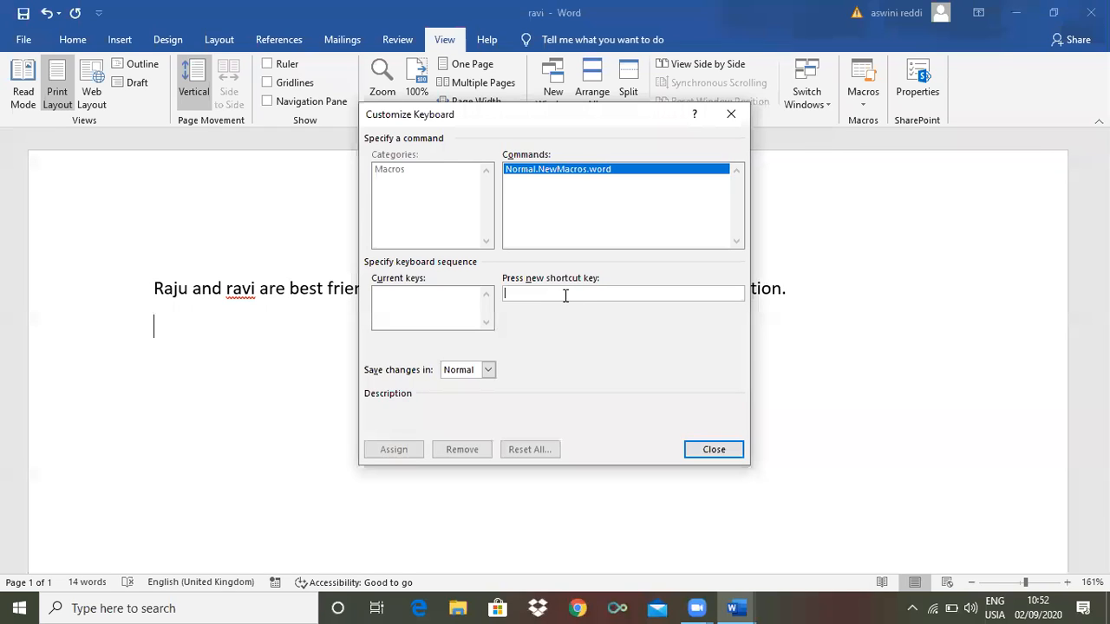
# Assign Ctrl+4 to the word macro and close the dialog so recording begins
pyautogui.hotkey('ctrl', '4')
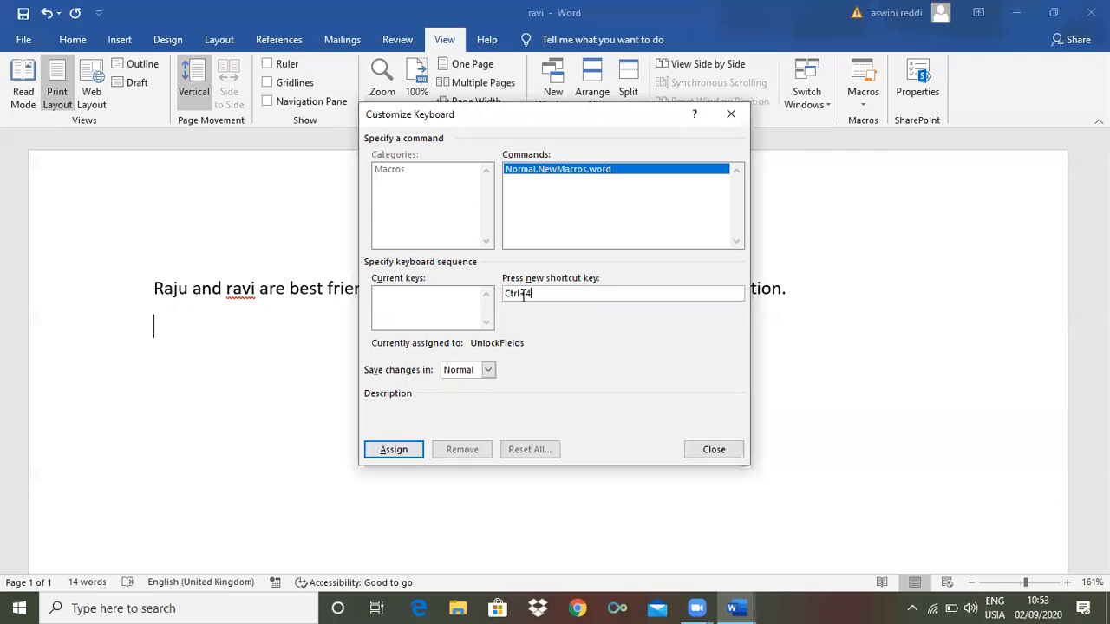
pyautogui.click(394, 450)
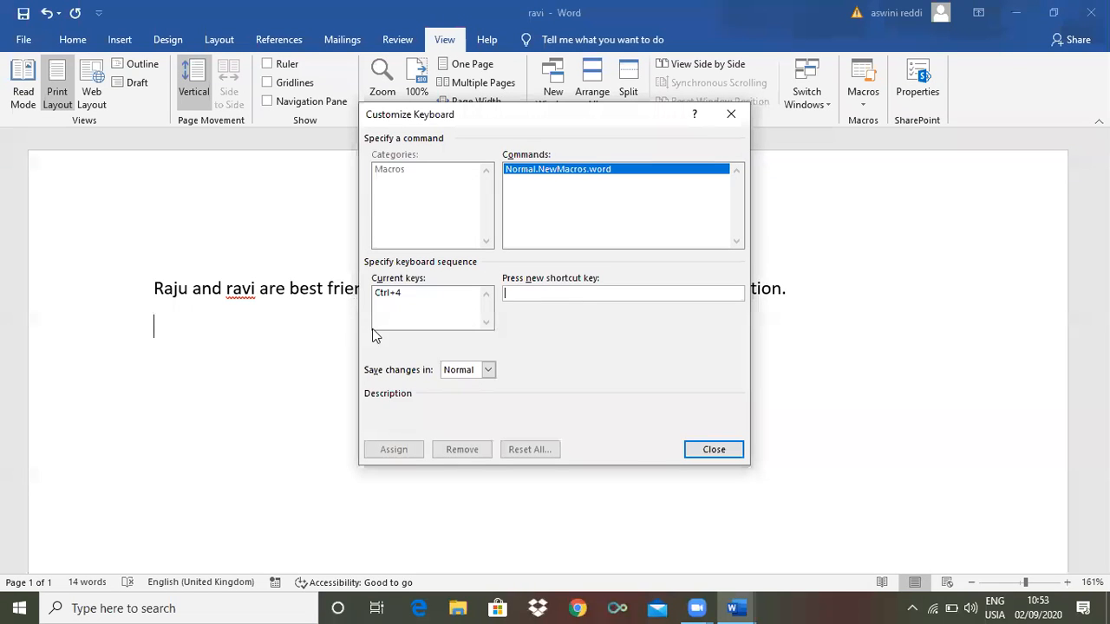
pyautogui.click(719, 452)
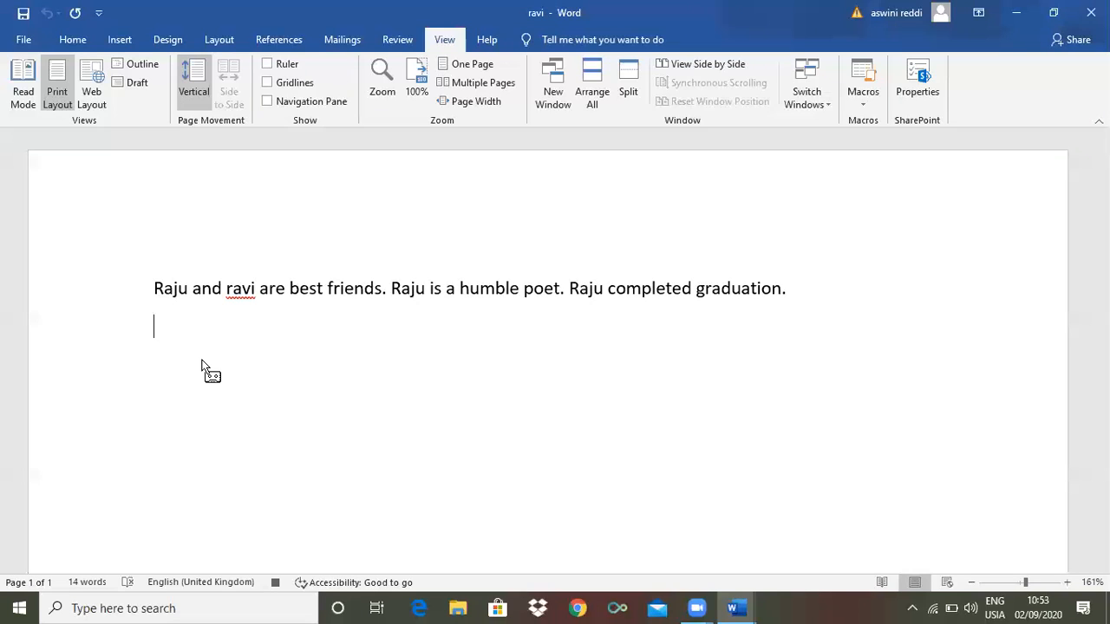
# Type 'apssdc online classes for students' into the word macro, then stop the recording
pyautogui.write('apssdc onlin')
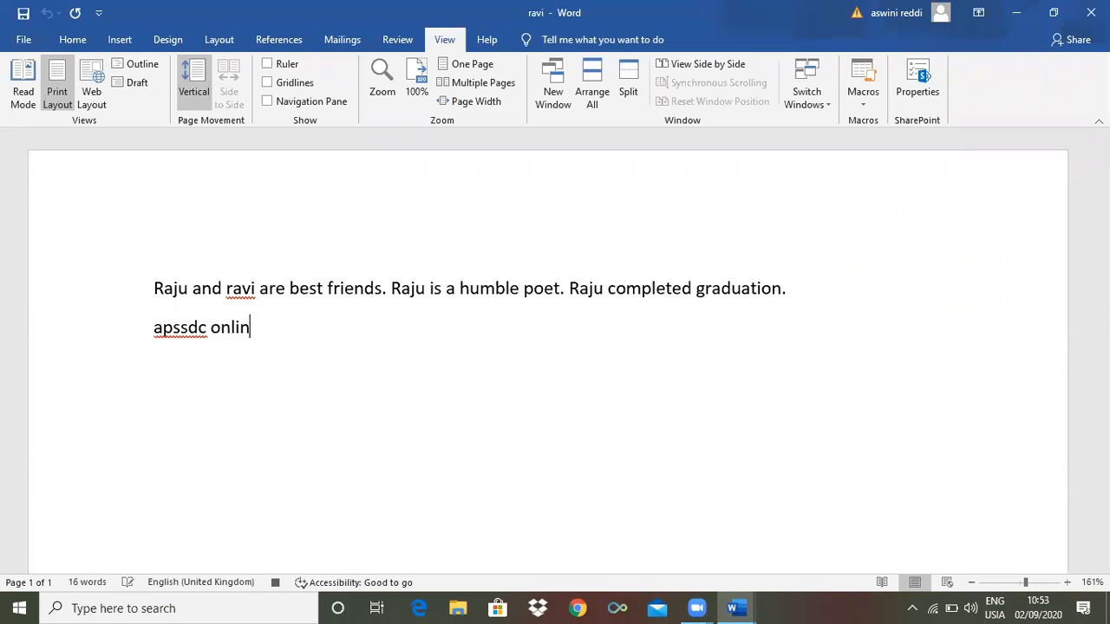
pyautogui.write('e classes for s')
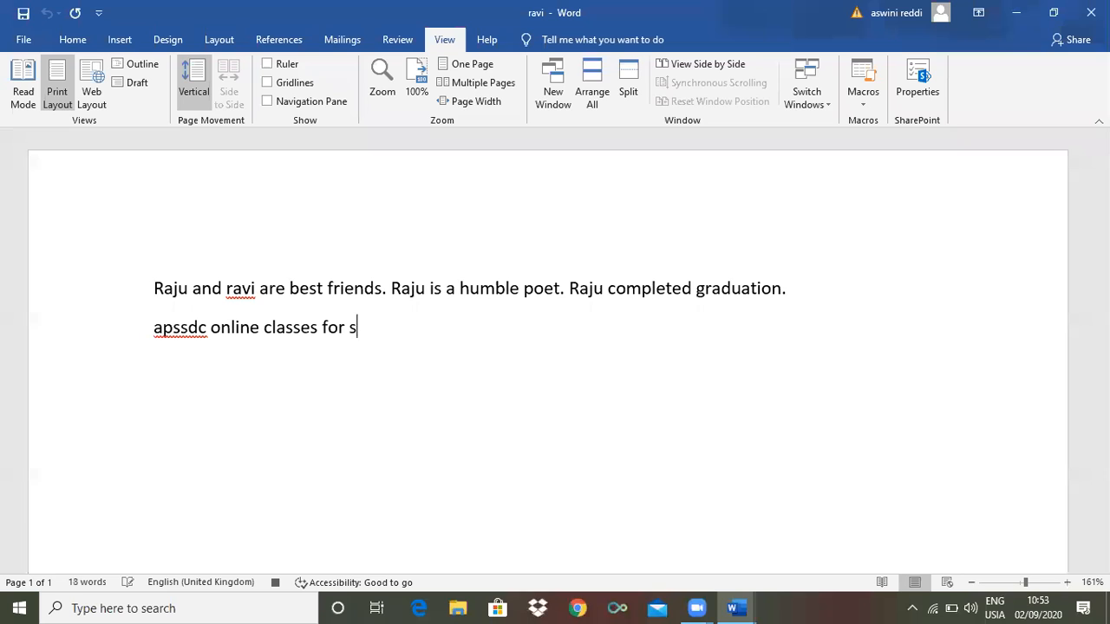
pyautogui.write('tudents')
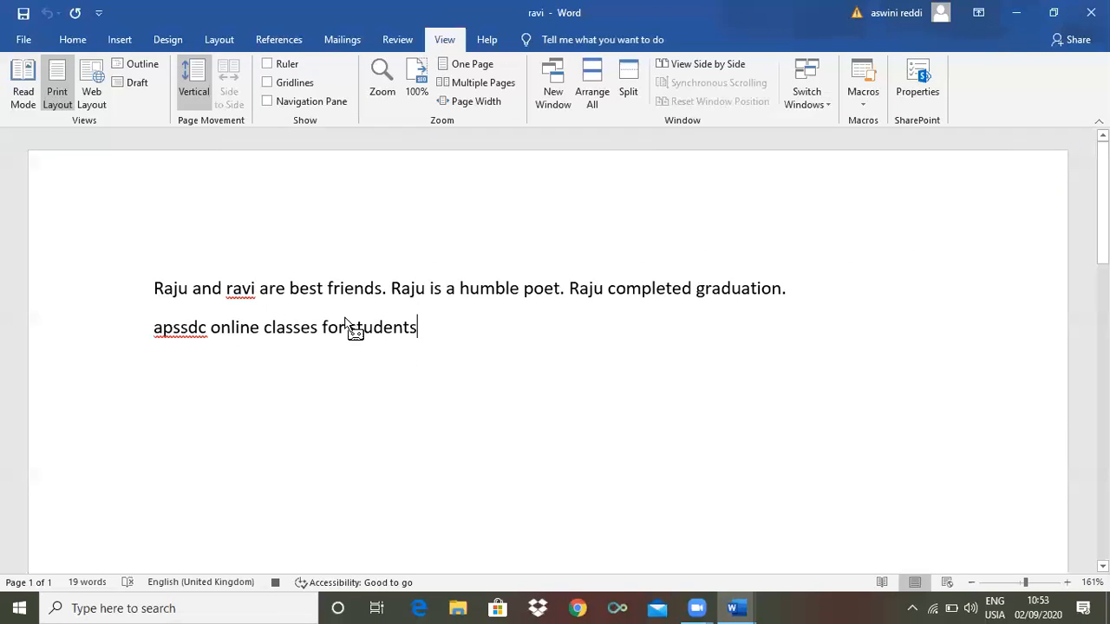
pyautogui.click(863, 106)
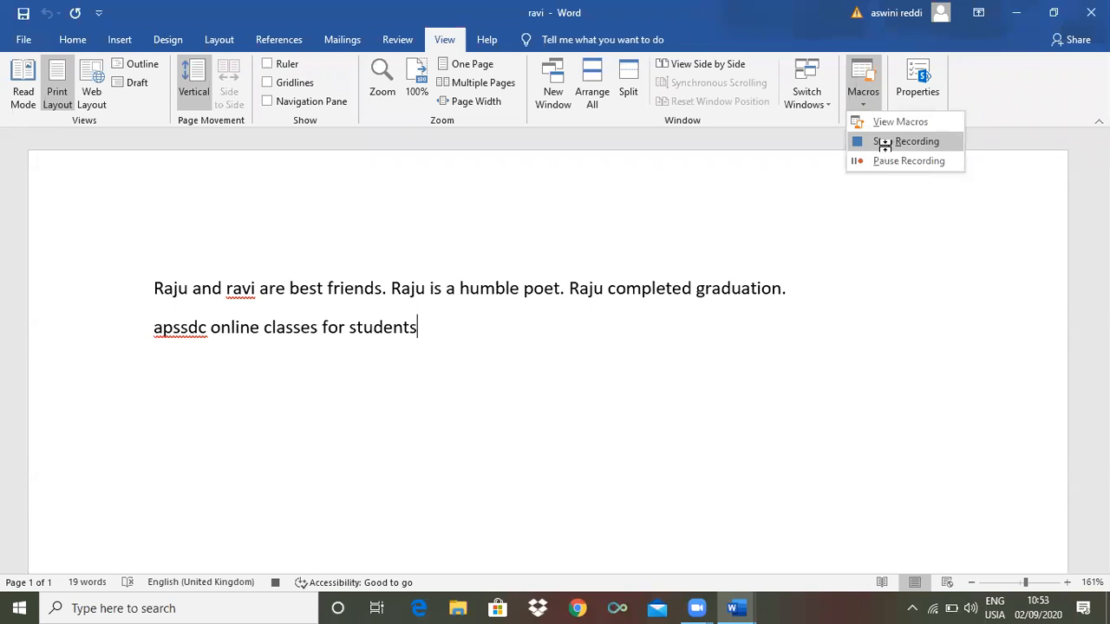
pyautogui.click(884, 143)
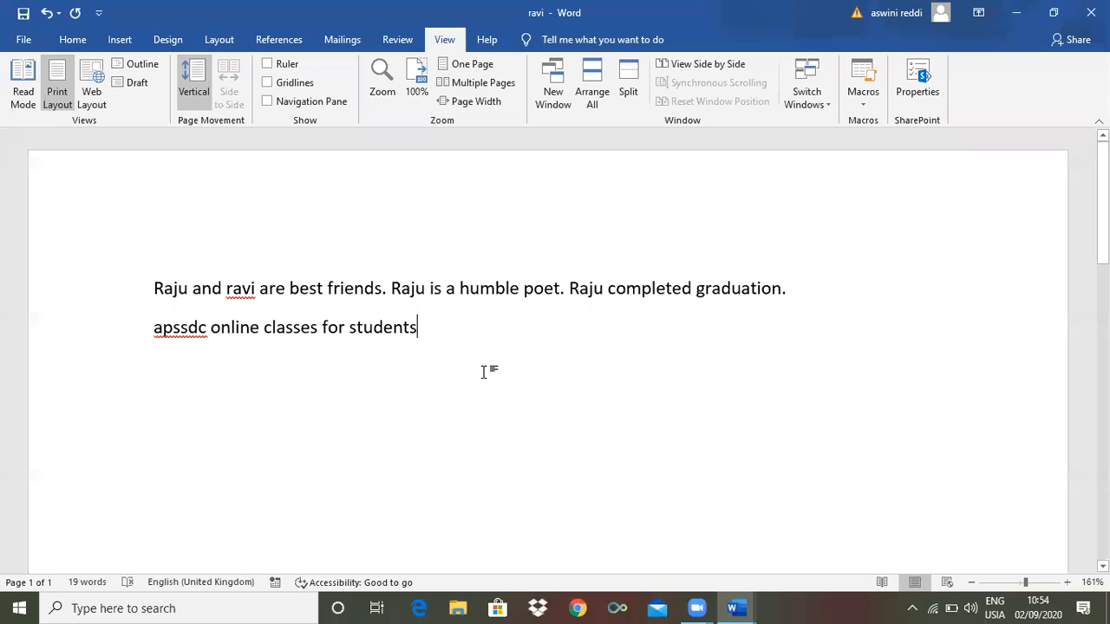
# On new lines, paste the 'apssdc online classes for students' phrase repeatedly with Ctrl+V to form a long paragraph
pyautogui.press('Return')
pyautogui.write('apssdc online classes for students')
pyautogui.press('Return')
pyautogui.write('apssdc online classes for students')
pyautogui.hotkey('ctrl', 'v')
pyautogui.hotkey('ctrl', 'v')
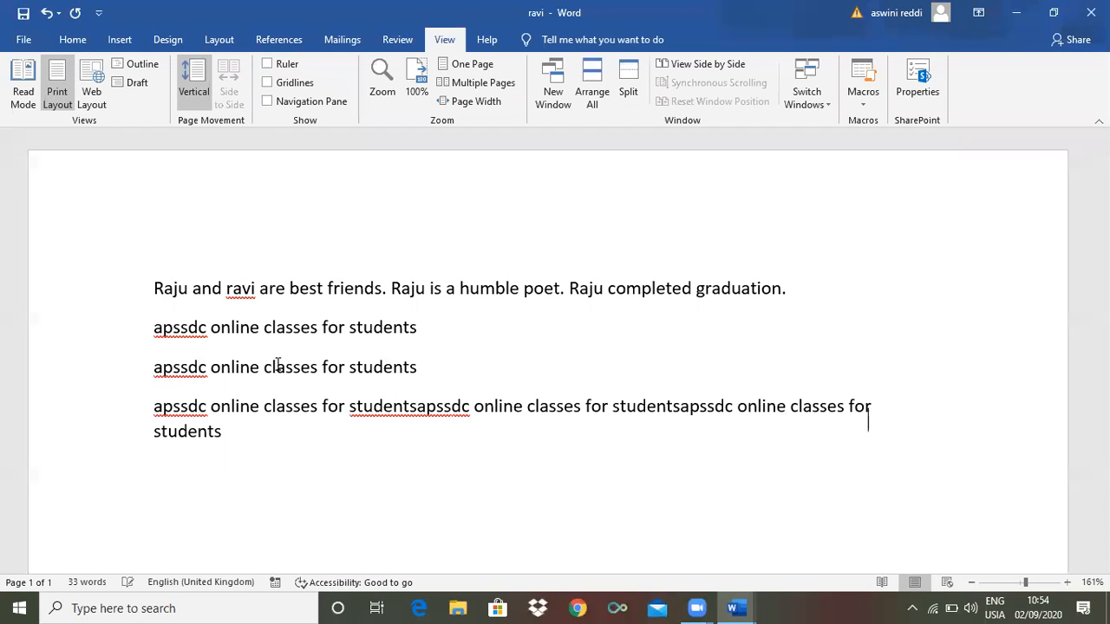
pyautogui.hotkey('ctrl', 'v')
pyautogui.hotkey('ctrl', 'v')
pyautogui.hotkey('ctrl', 'v')
pyautogui.hotkey('ctrl', 'v')
pyautogui.hotkey('ctrl', 'v')
pyautogui.hotkey('ctrl', 'v')
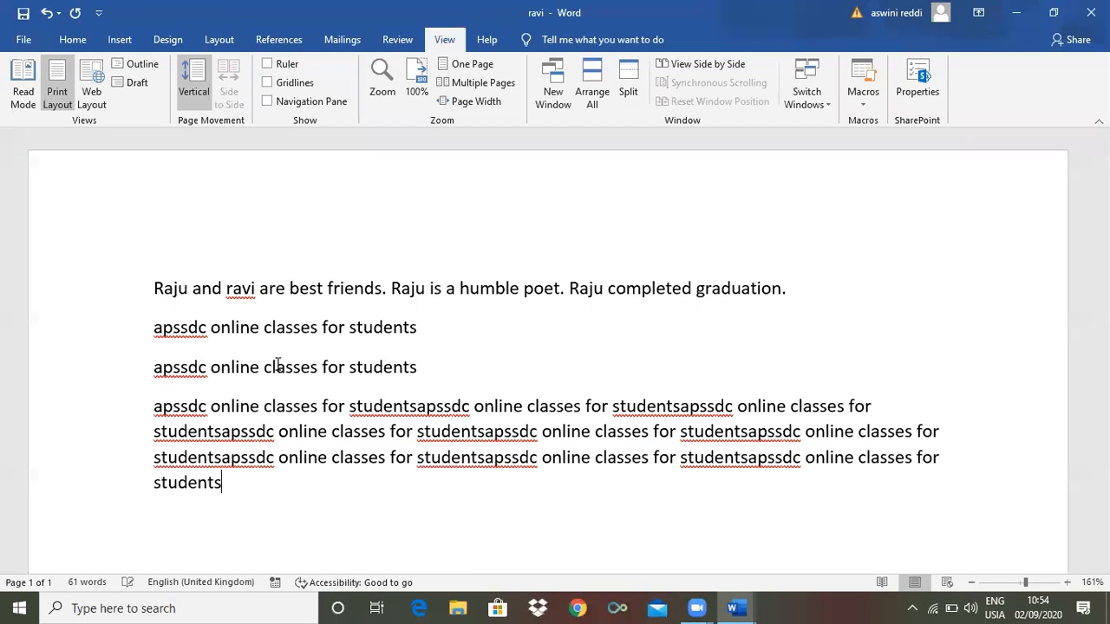
pyautogui.hotkey('ctrl', 'v')
pyautogui.hotkey('ctrl', 'v')
pyautogui.hotkey('ctrl', 'v')
pyautogui.hotkey('ctrl', 'v')
pyautogui.hotkey('ctrl', 'v')
pyautogui.hotkey('ctrl', 'v')
pyautogui.hotkey('ctrl', 'v')
pyautogui.hotkey('ctrl', 'v')
pyautogui.hotkey('ctrl', 'v')
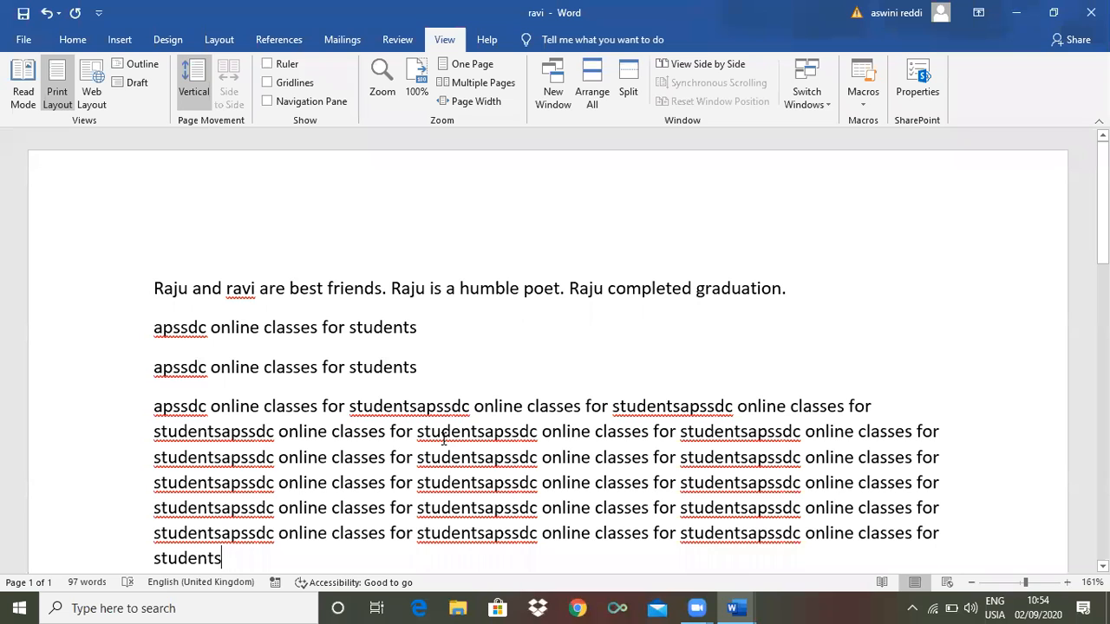
pyautogui.click(863, 100)
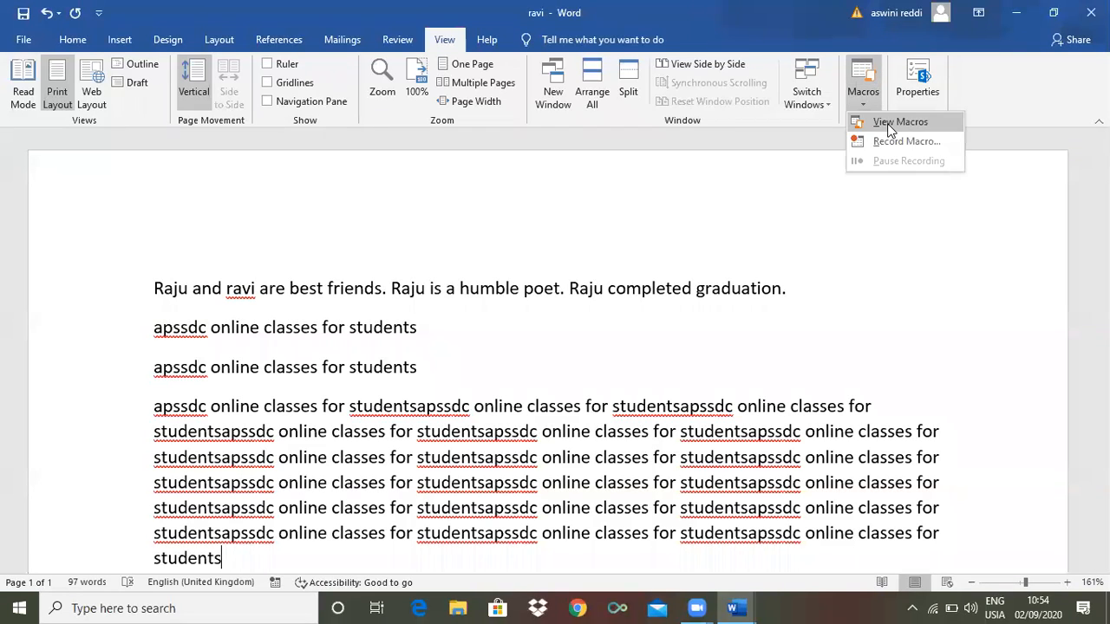
# Run the 'word' macro from the Macros list once more, then select all text and delete it
pyautogui.click(890, 122)
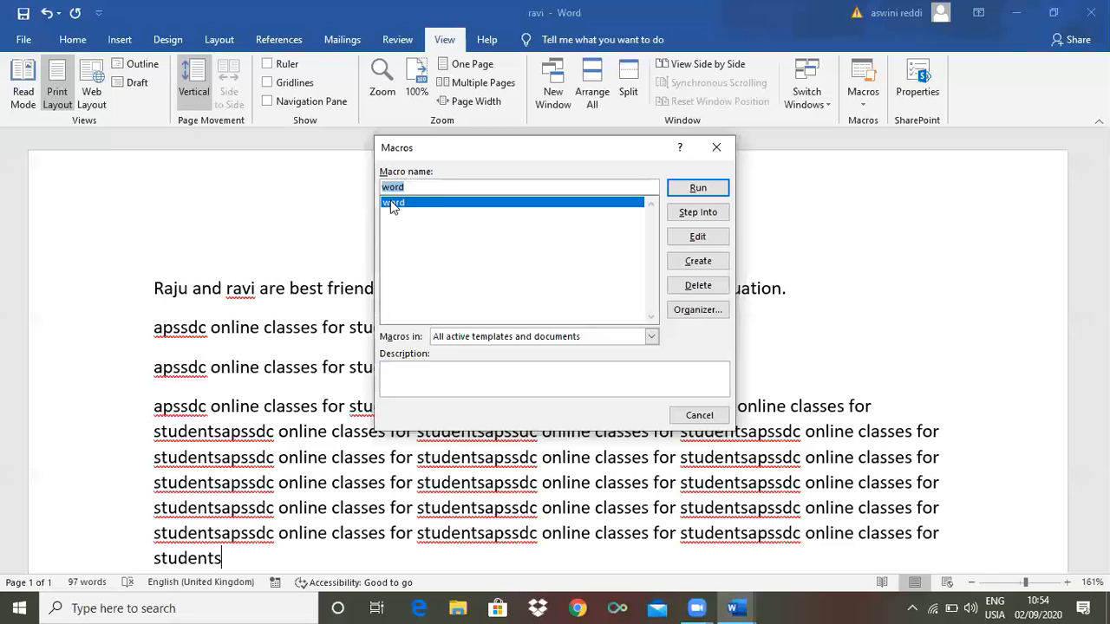
pyautogui.click(692, 187)
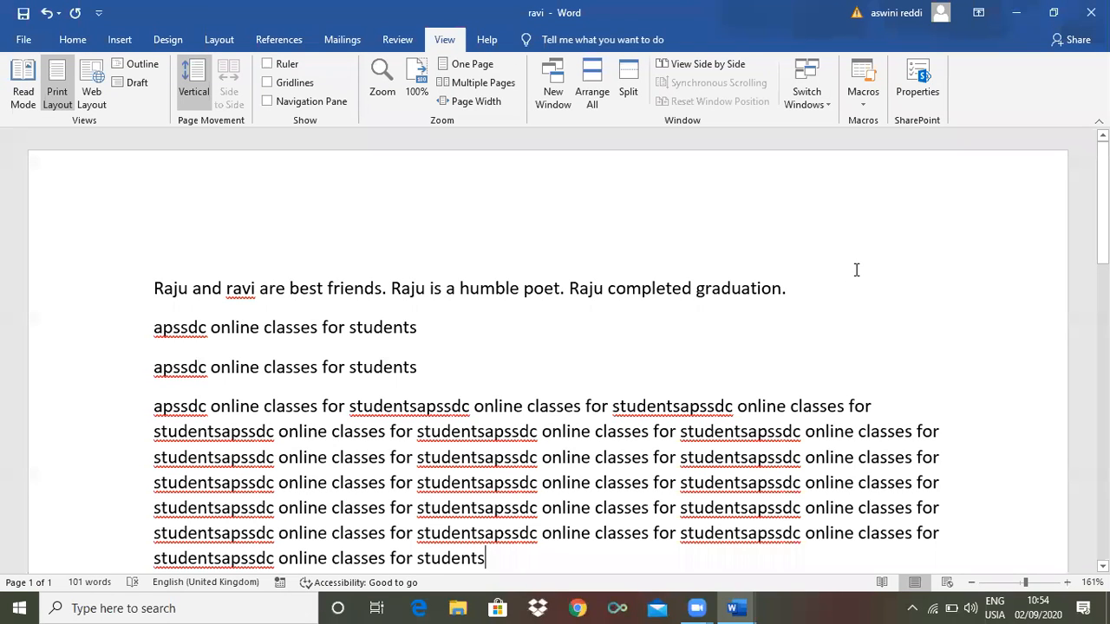
pyautogui.click(866, 104)
pyautogui.click(869, 119)
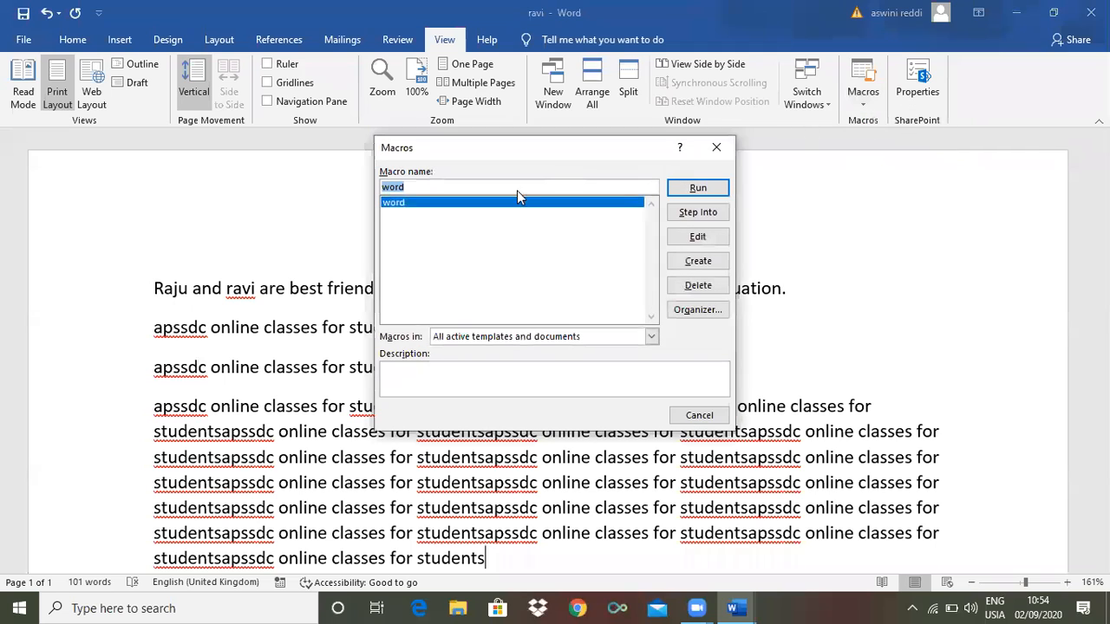
pyautogui.click(716, 149)
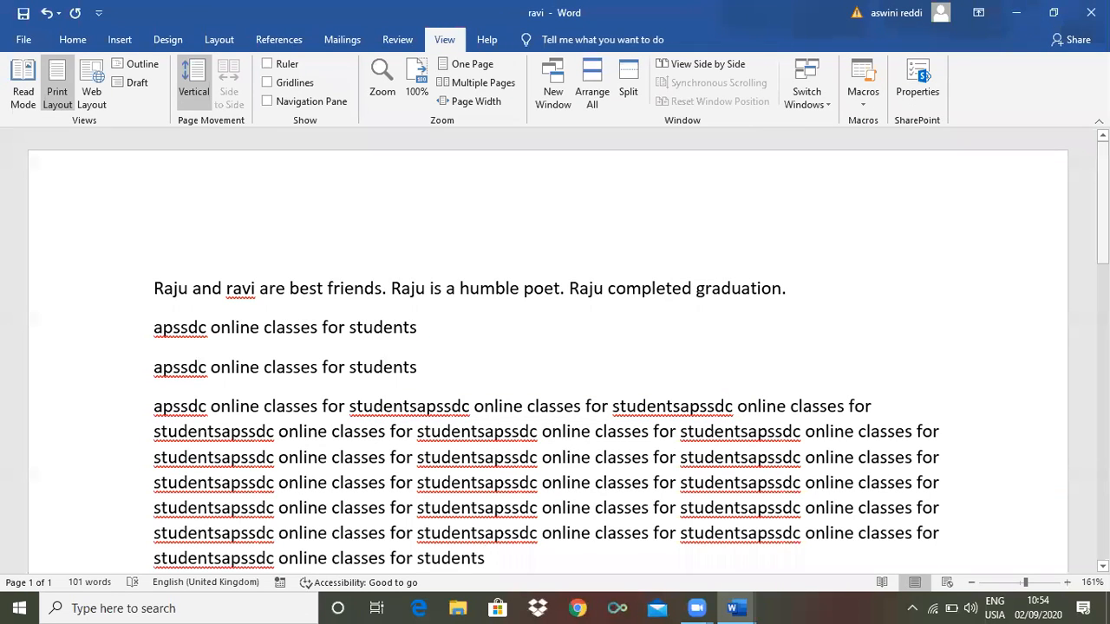
pyautogui.hotkey('ctrl', 'a')
pyautogui.press('Delete')
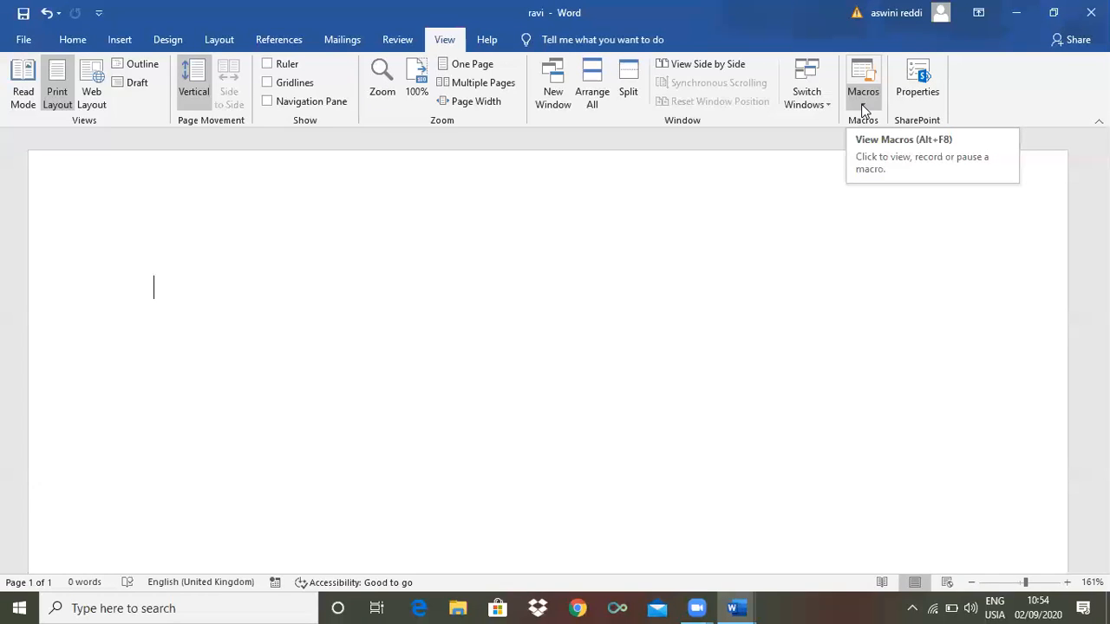
# Start recording a macro named 'word1' with the keyboard shortcut Ctrl+5 assigned
pyautogui.click(861, 105)
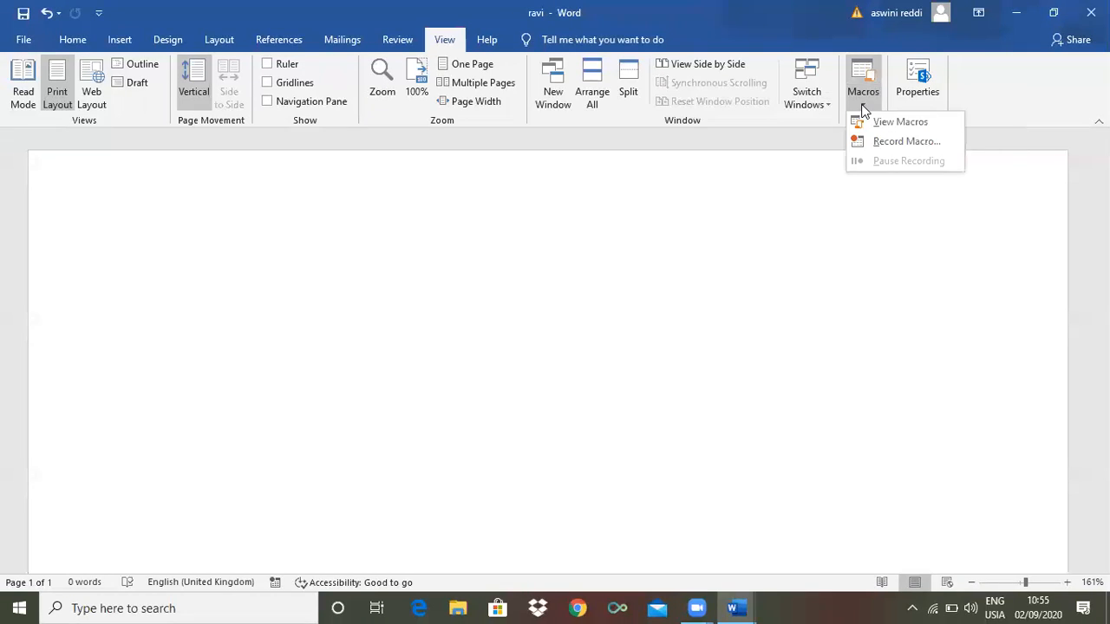
pyautogui.click(888, 139)
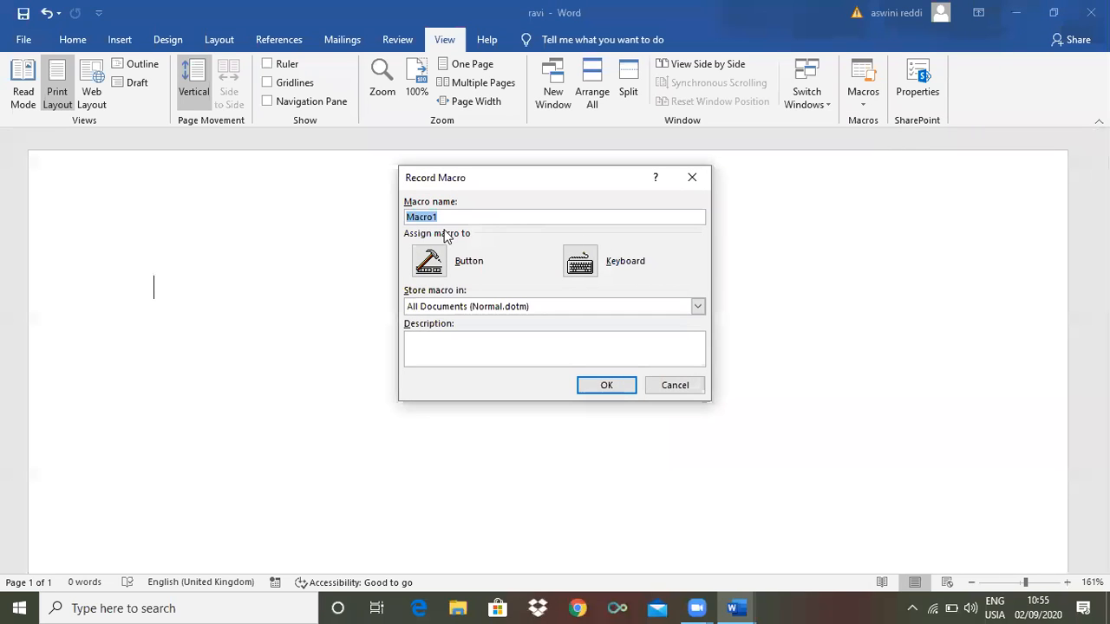
pyautogui.write('word1')
pyautogui.click(596, 263)
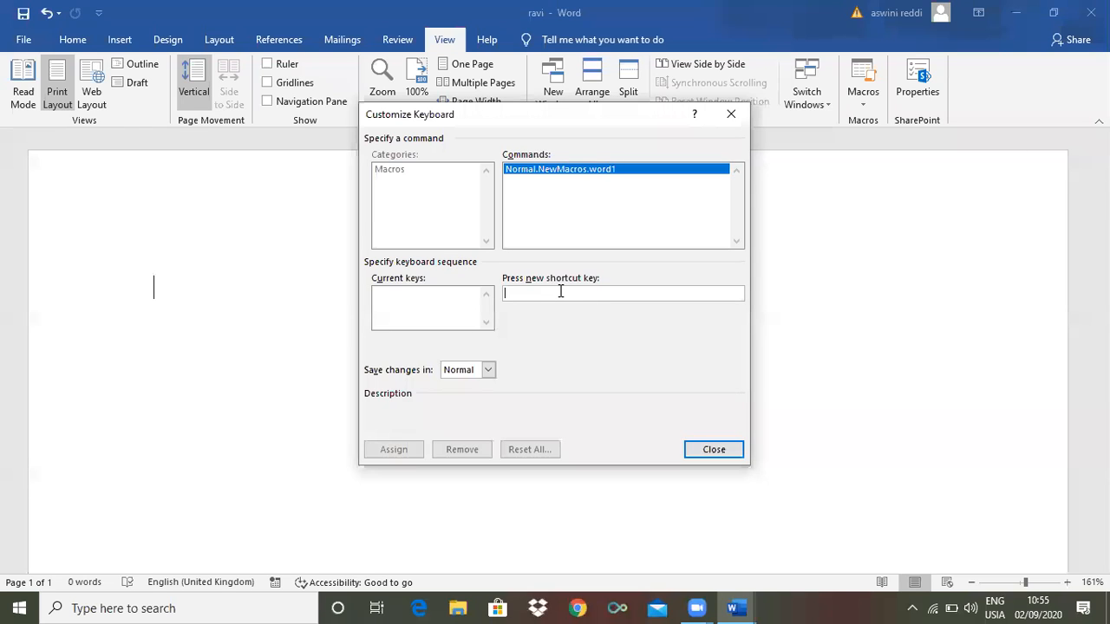
pyautogui.hotkey('ctrl', '5')
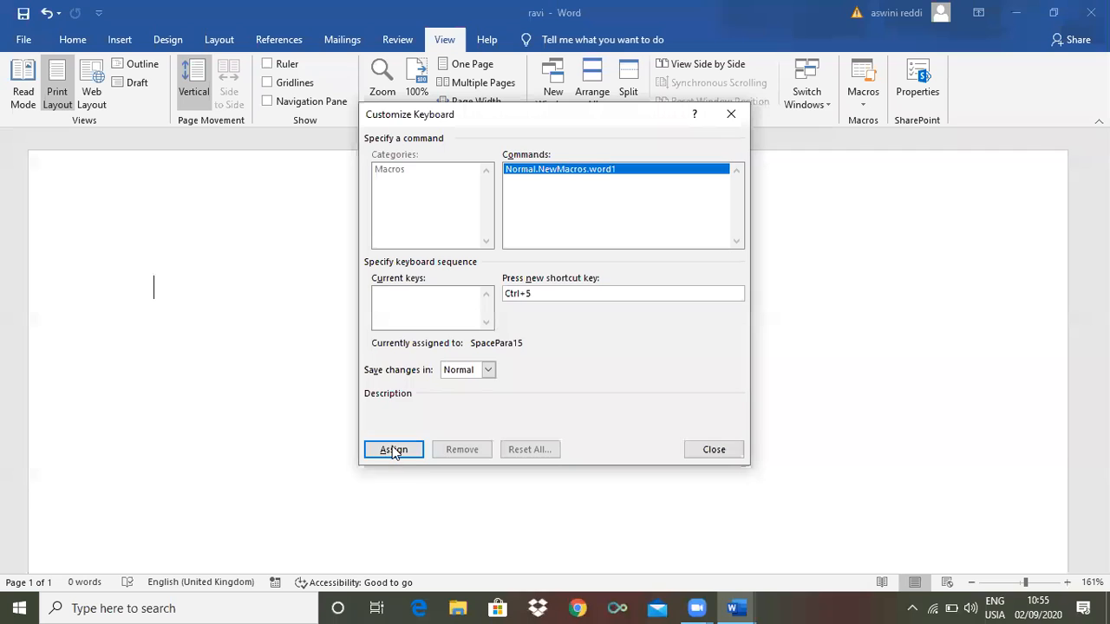
pyautogui.click(393, 450)
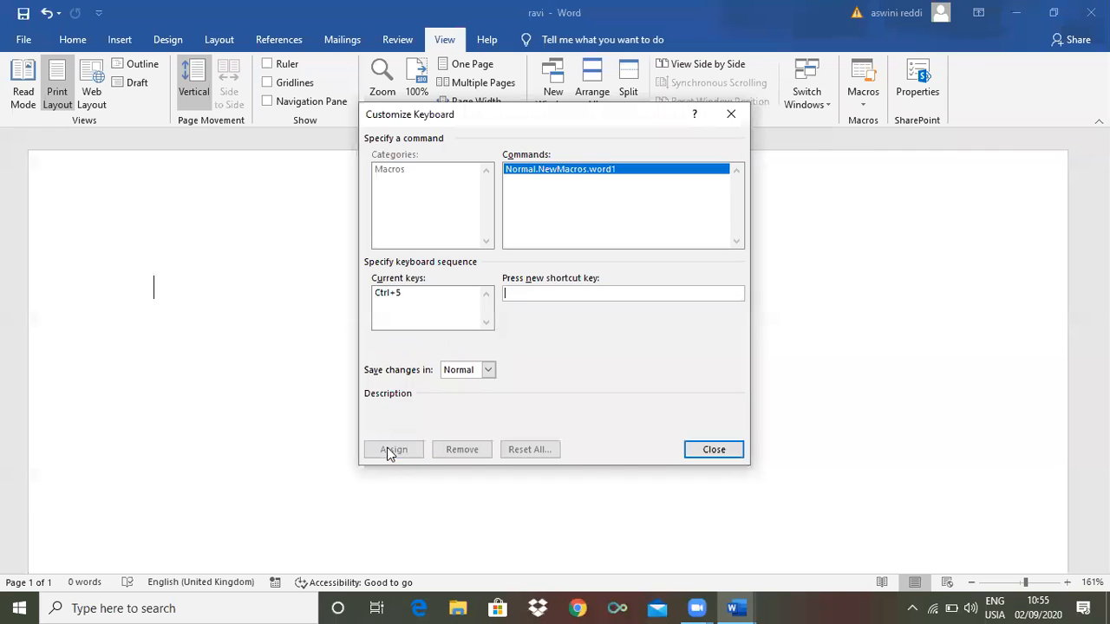
pyautogui.click(698, 455)
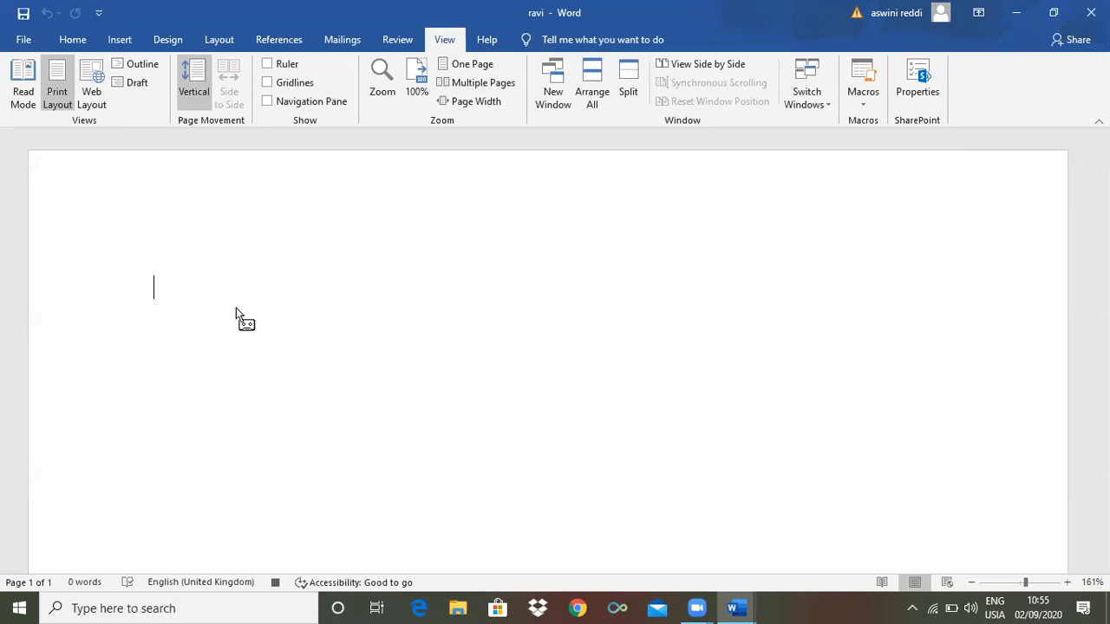
# Type '***___***' into the word1 macro, then stop the recording
pyautogui.write('***___***')
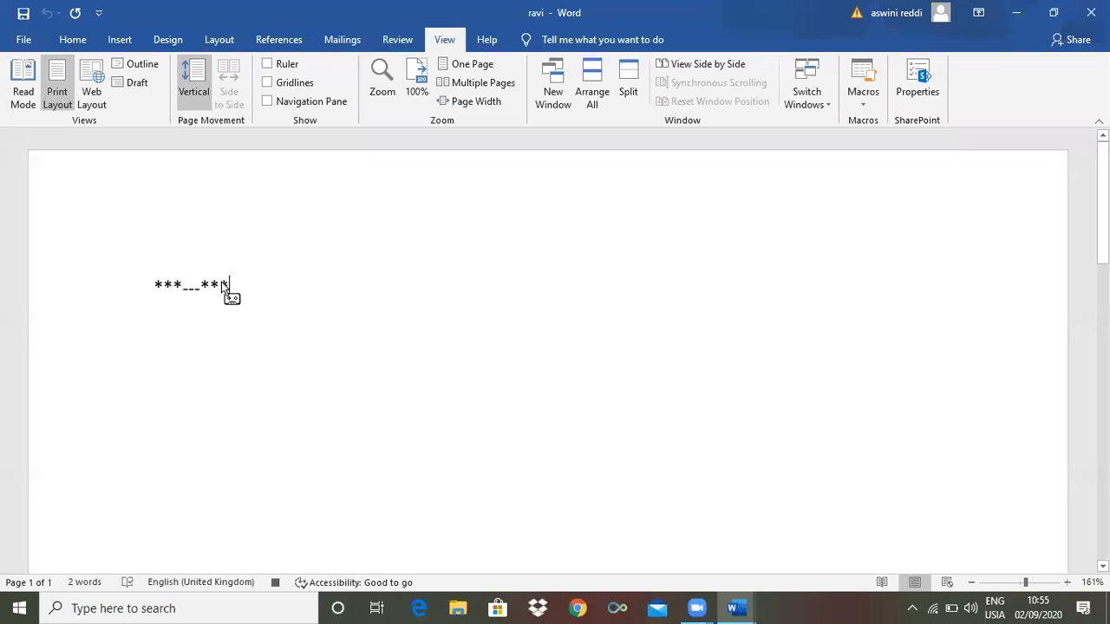
pyautogui.click(864, 102)
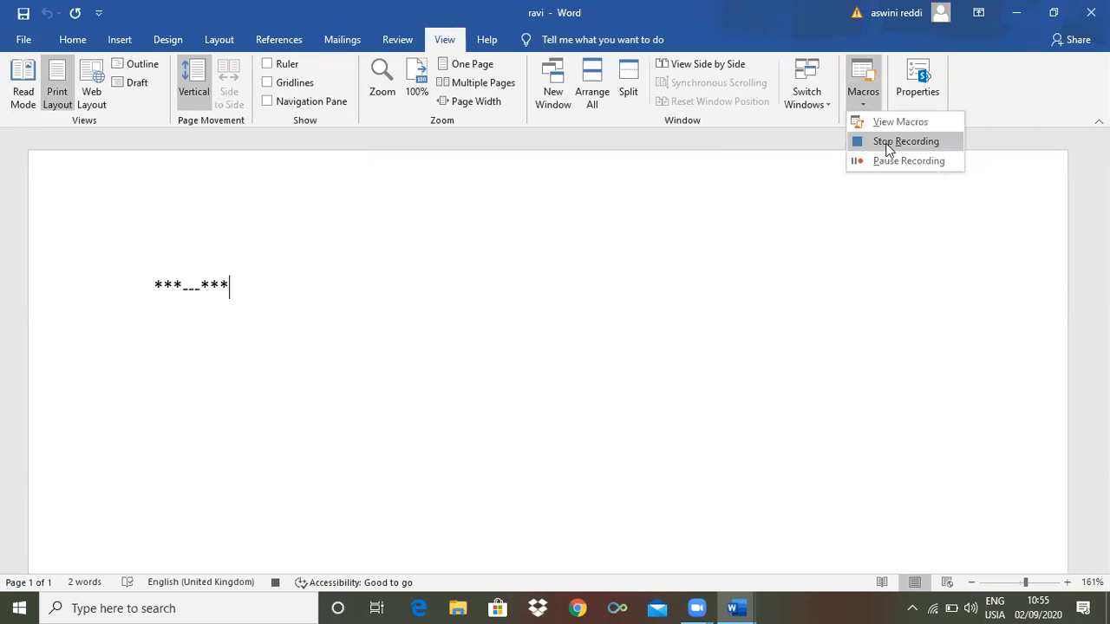
pyautogui.click(883, 142)
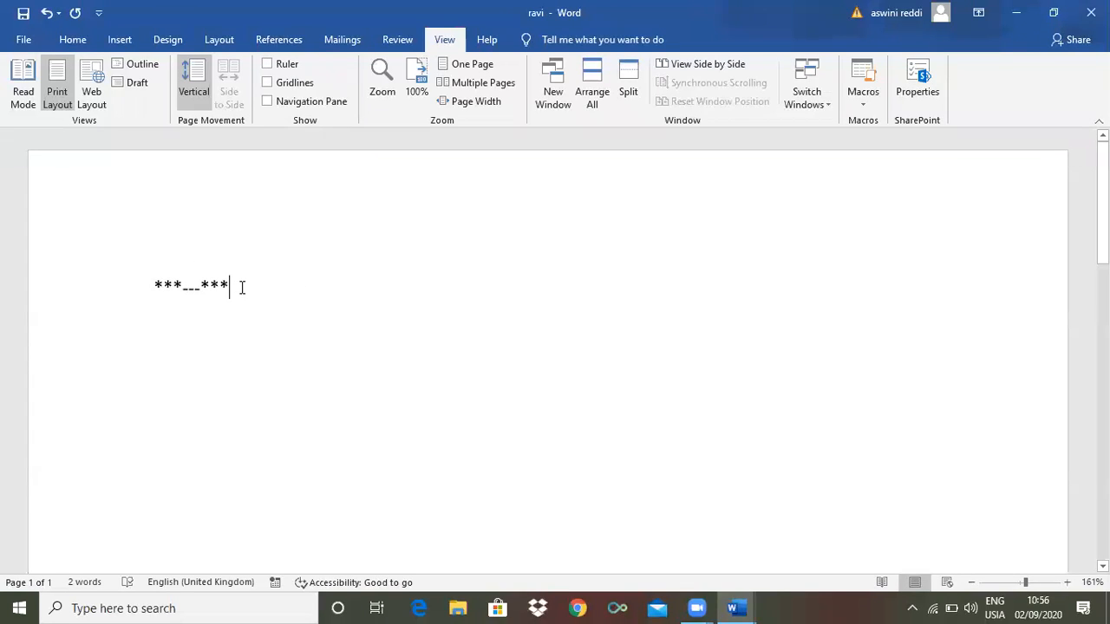
# On a new line, type '***___***' and paste copies until the line wraps
pyautogui.press('Return')
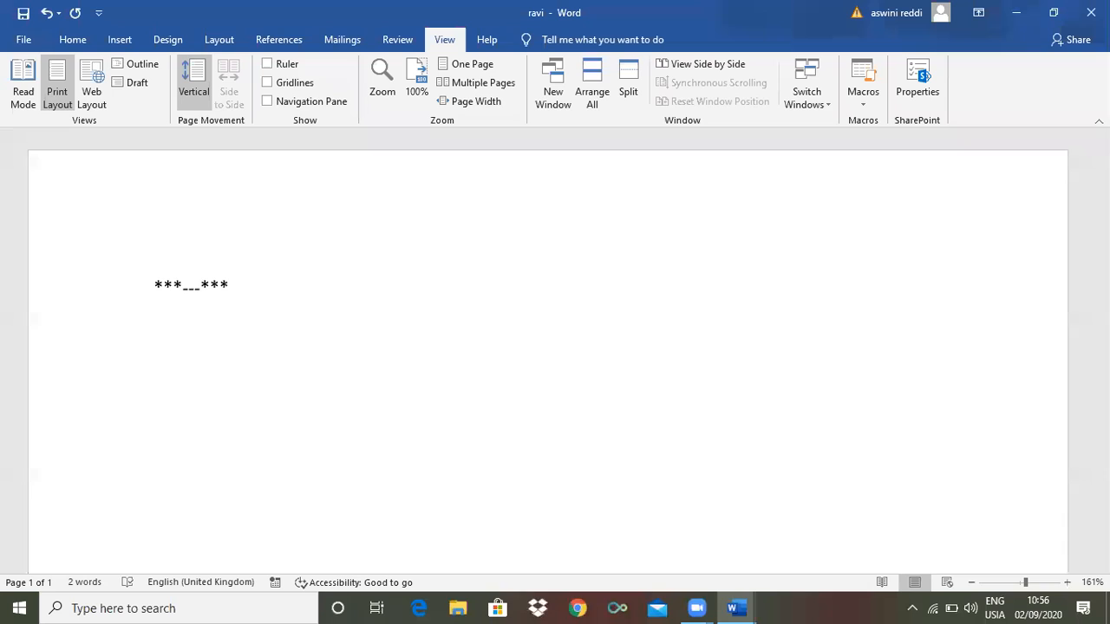
pyautogui.write('***___***')
pyautogui.write('***___***')
pyautogui.write('***___***')
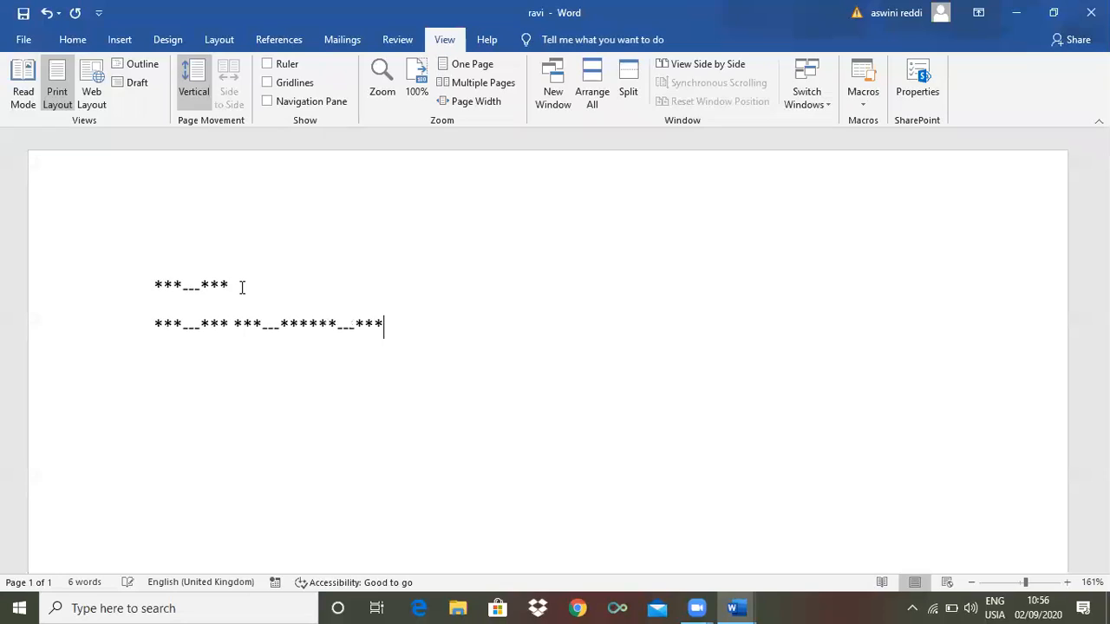
pyautogui.hotkey('ctrl', 'v')
pyautogui.hotkey('ctrl', 'v')
pyautogui.hotkey('ctrl', 'v')
pyautogui.hotkey('ctrl', 'v')
pyautogui.hotkey('ctrl', 'v')
pyautogui.hotkey('ctrl', 'v')
pyautogui.hotkey('ctrl', 'v')
pyautogui.hotkey('ctrl', 'v')
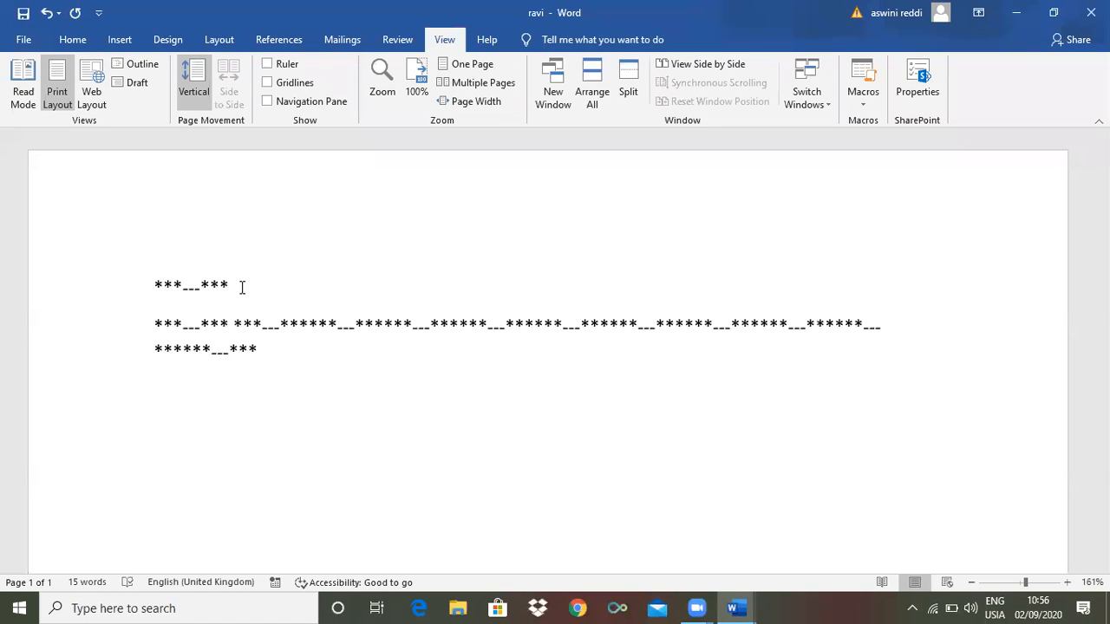
# Add six more pattern copies and single ***___*** lines, replaying the word1 macro for the last one
pyautogui.hotkey('ctrl', 'v')
pyautogui.hotkey('ctrl', 'v')
pyautogui.hotkey('ctrl', 'v')
pyautogui.hotkey('ctrl', 'v')
pyautogui.hotkey('ctrl', 'v')
pyautogui.hotkey('ctrl', 'v')
pyautogui.press('Return')
pyautogui.write('***___***')
pyautogui.press('Return')
pyautogui.write('***___***')
pyautogui.press('Return')
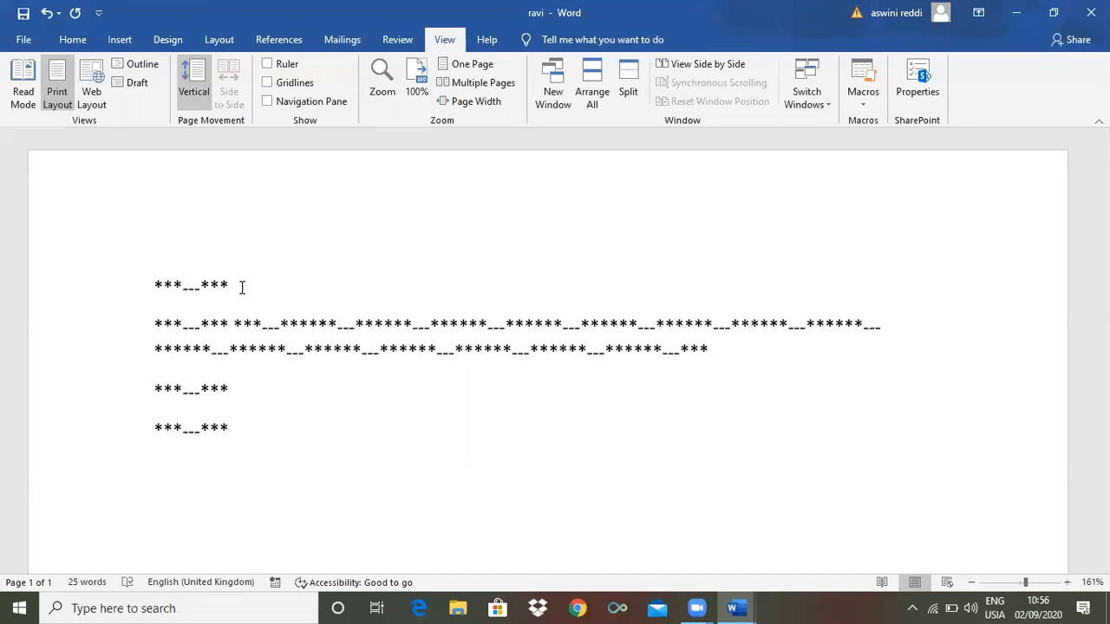
pyautogui.hotkey('ctrl', 'm')
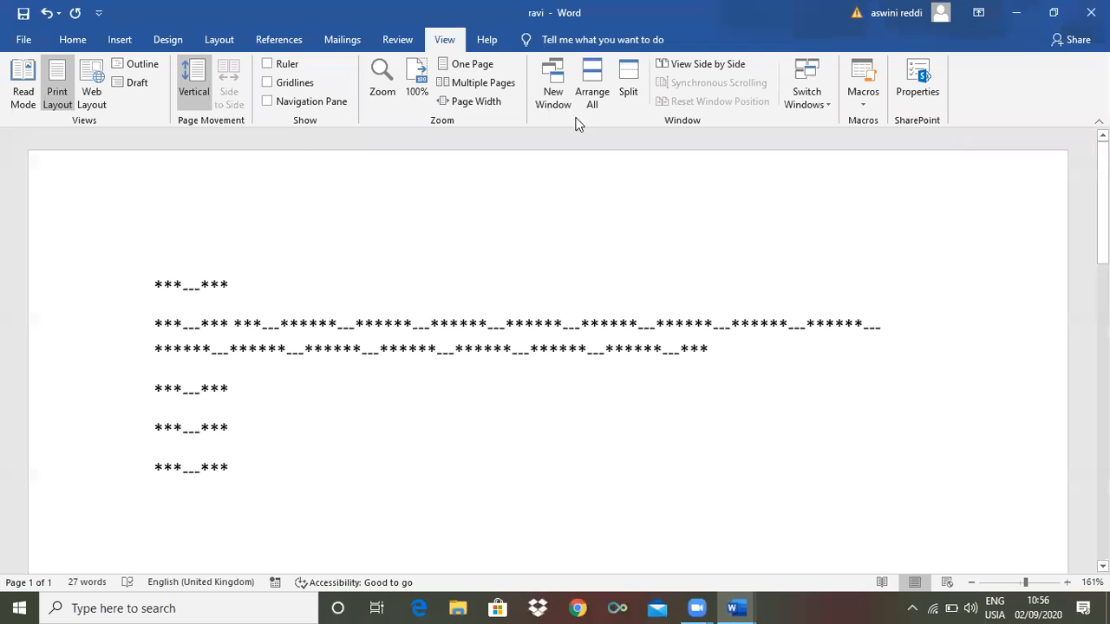
# On the Help tab, search 'insert' in the Tell me box, then clear the search
pyautogui.click(489, 41)
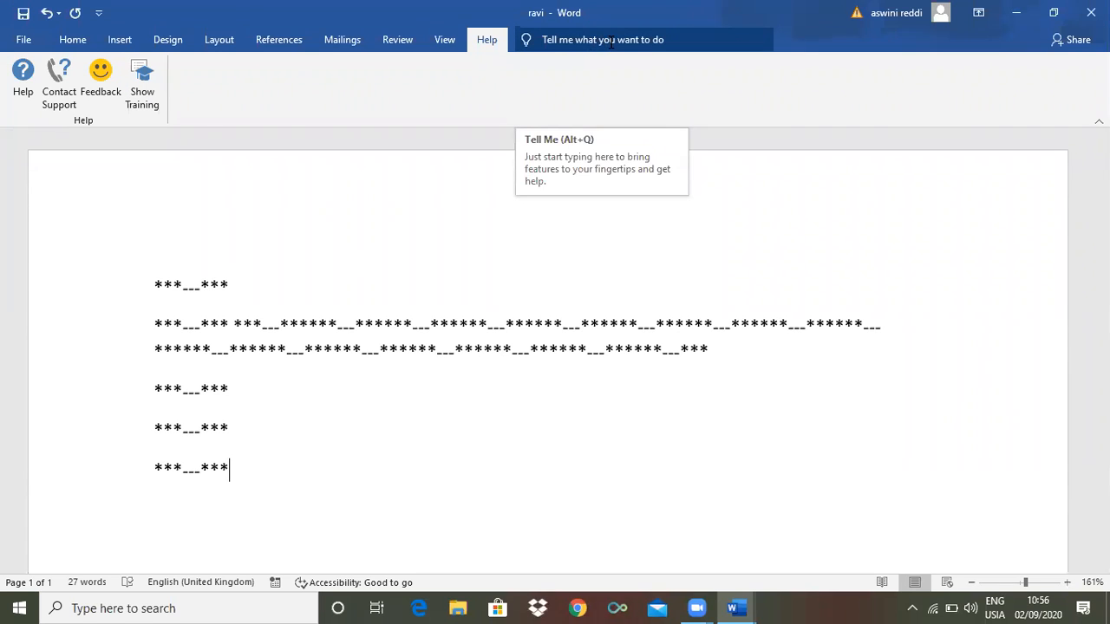
pyautogui.click(612, 40)
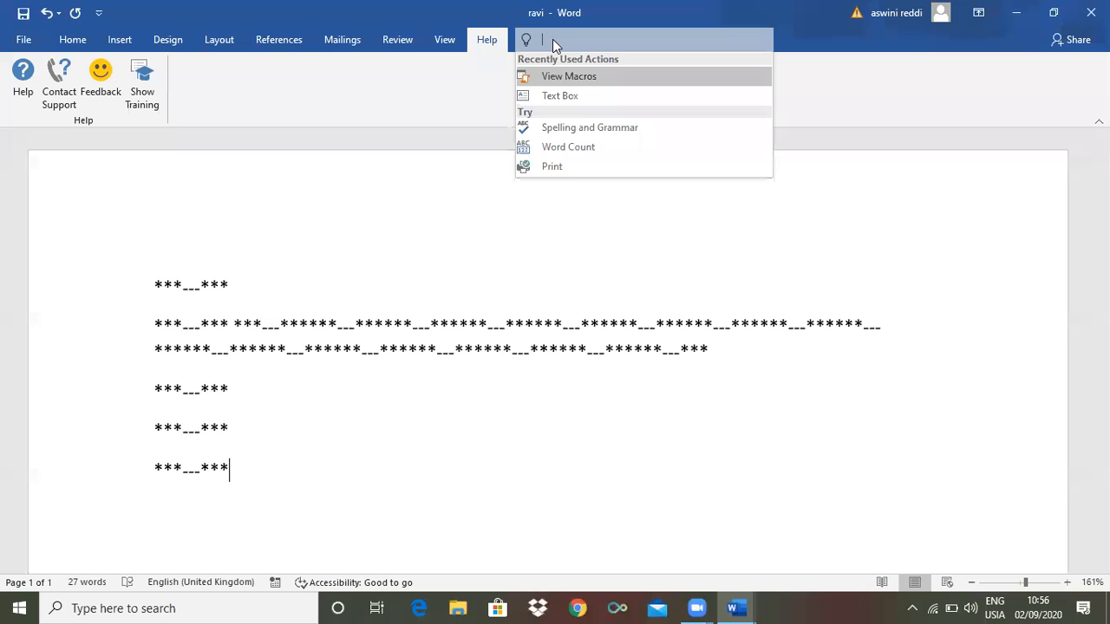
pyautogui.write('in')
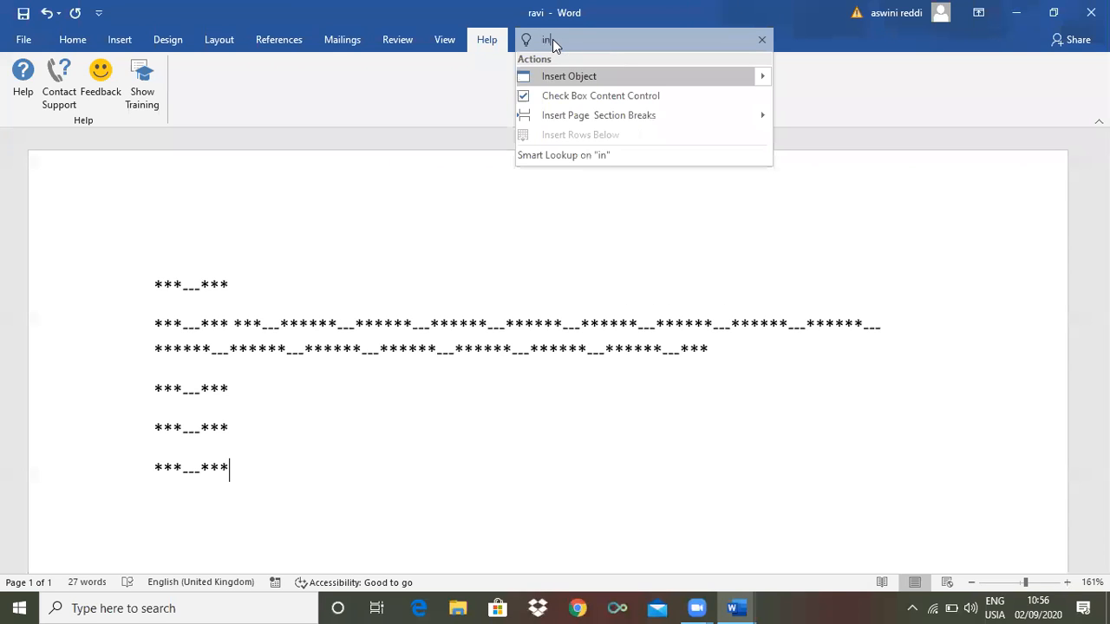
pyautogui.write('sert')
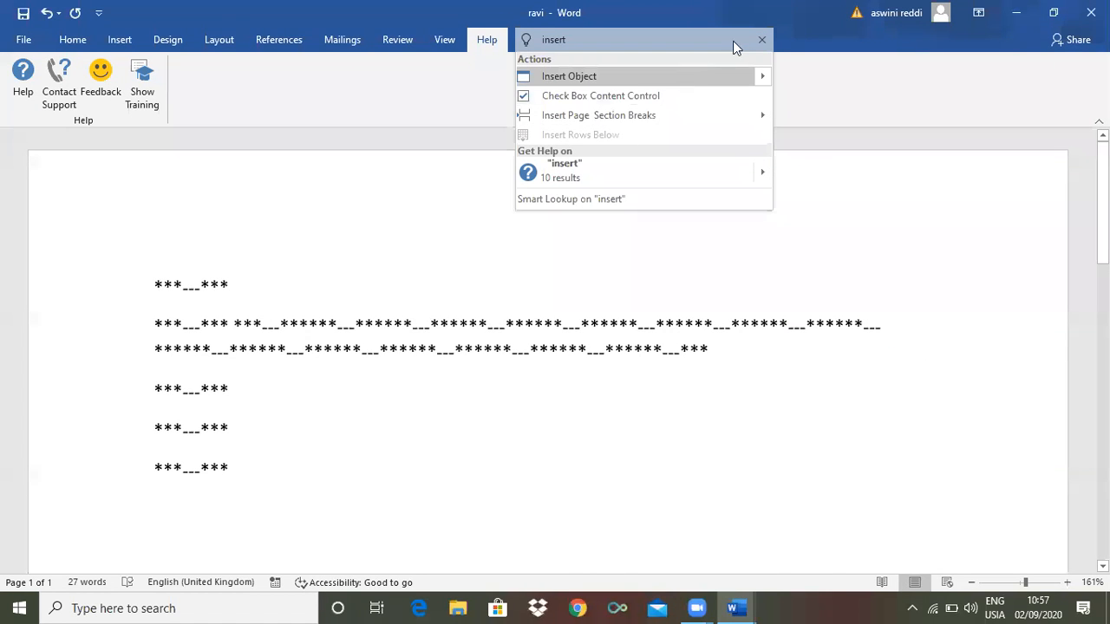
pyautogui.click(762, 42)
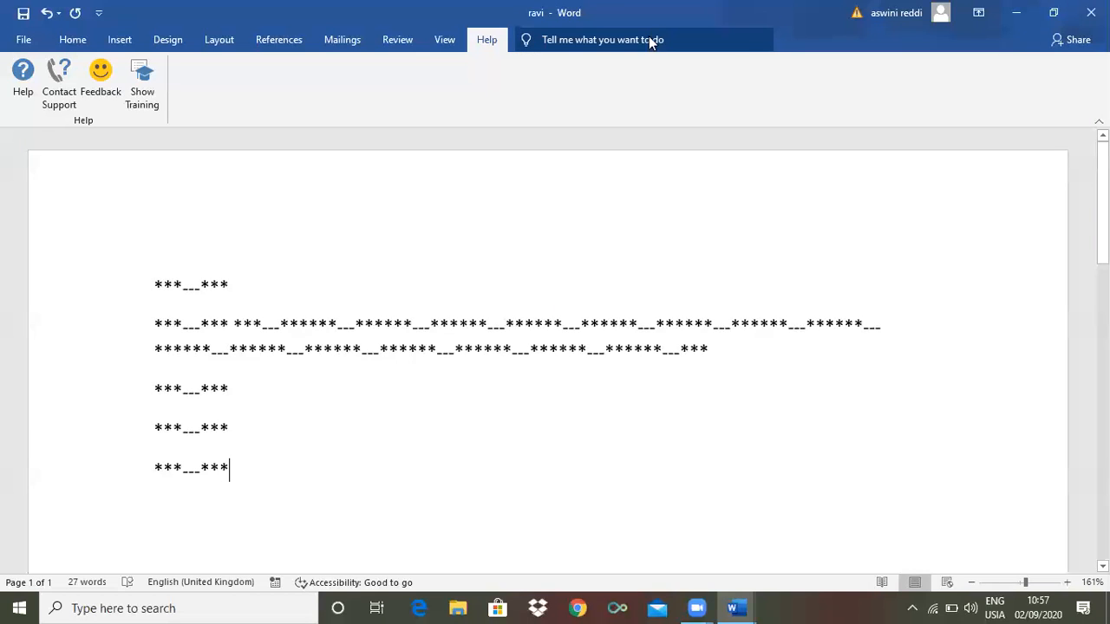